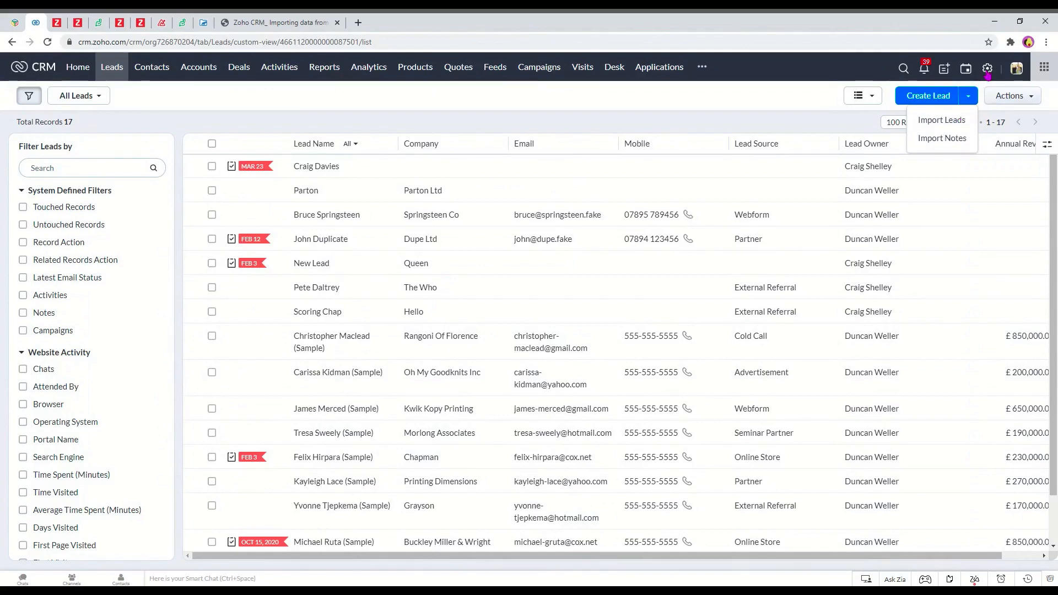
Step: Search the CRM setup for "im" and open the Import page for data migration from other CRMs
left_click(986, 74)
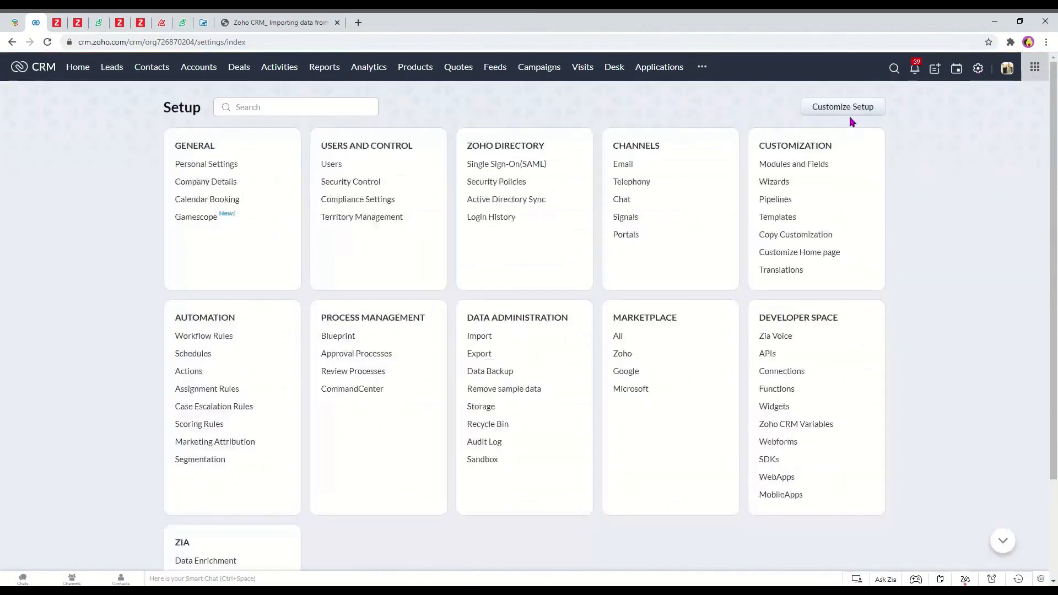
left_click(260, 105)
type("im")
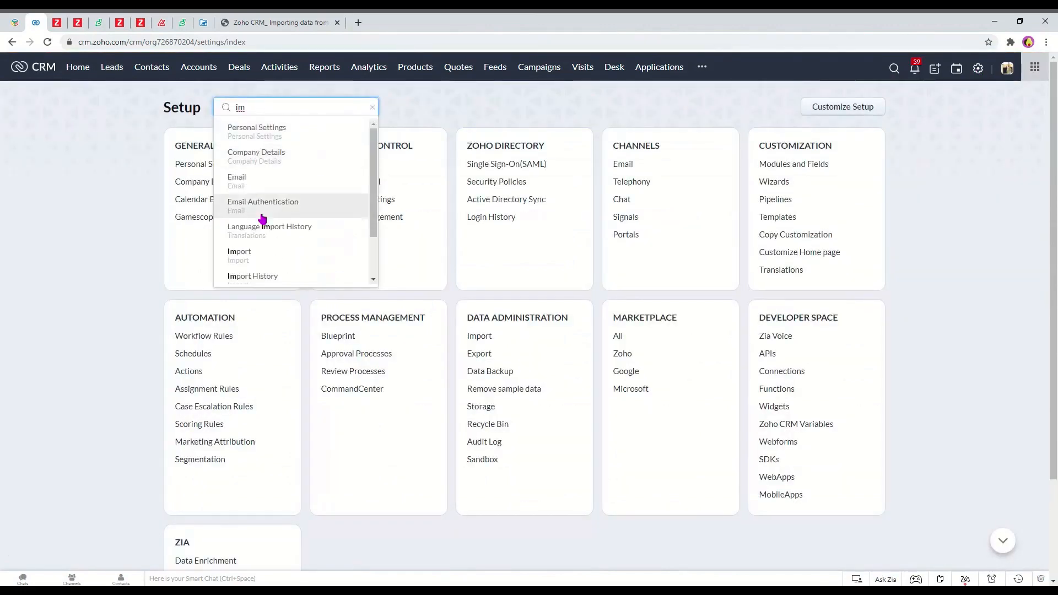
left_click(262, 255)
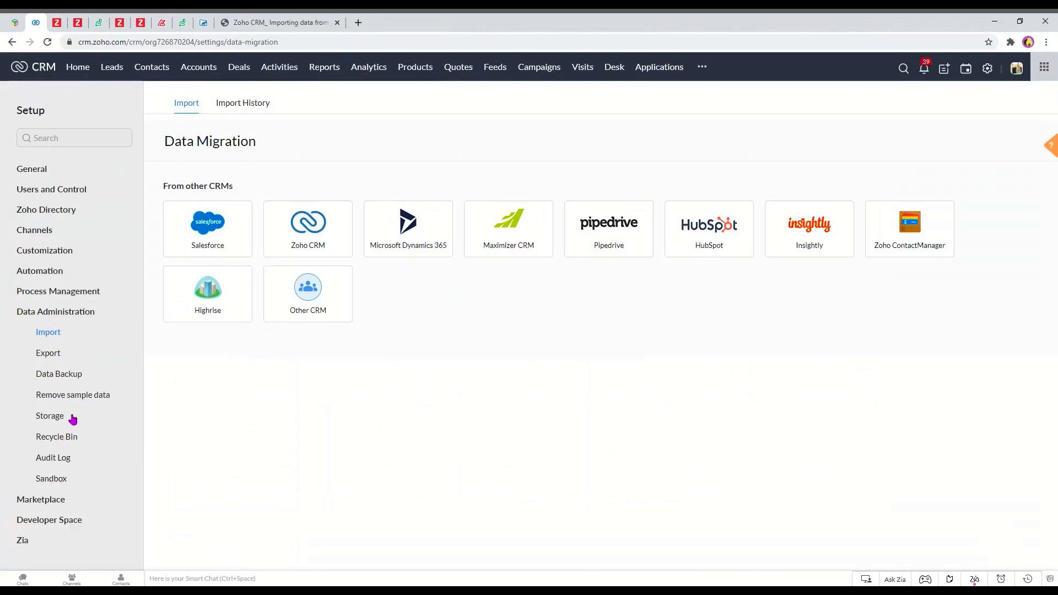
Step: Return to the Leads module and show its import options
left_click(114, 75)
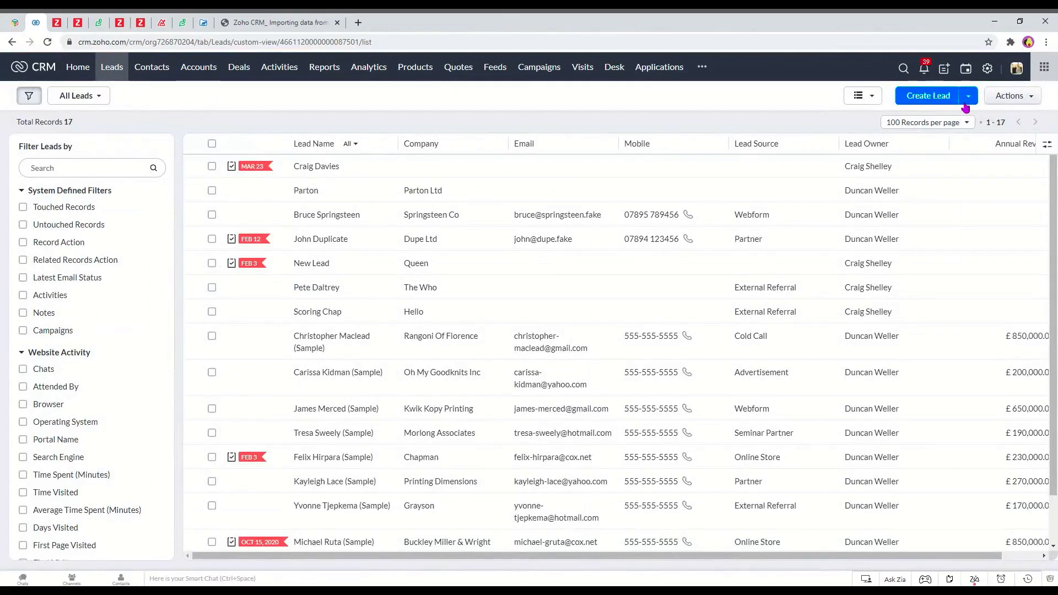
left_click(970, 103)
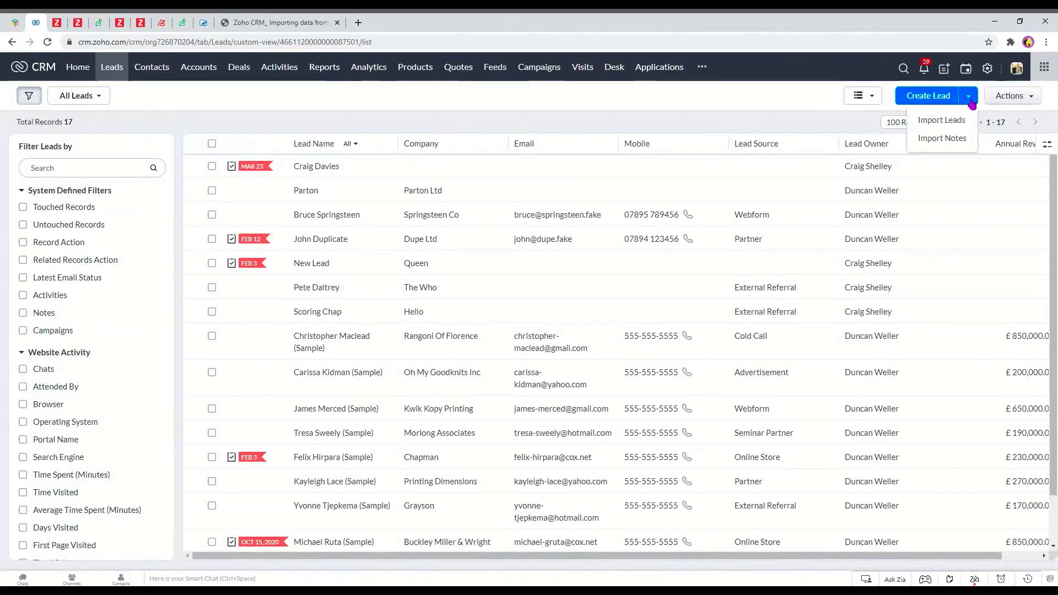
left_click(946, 126)
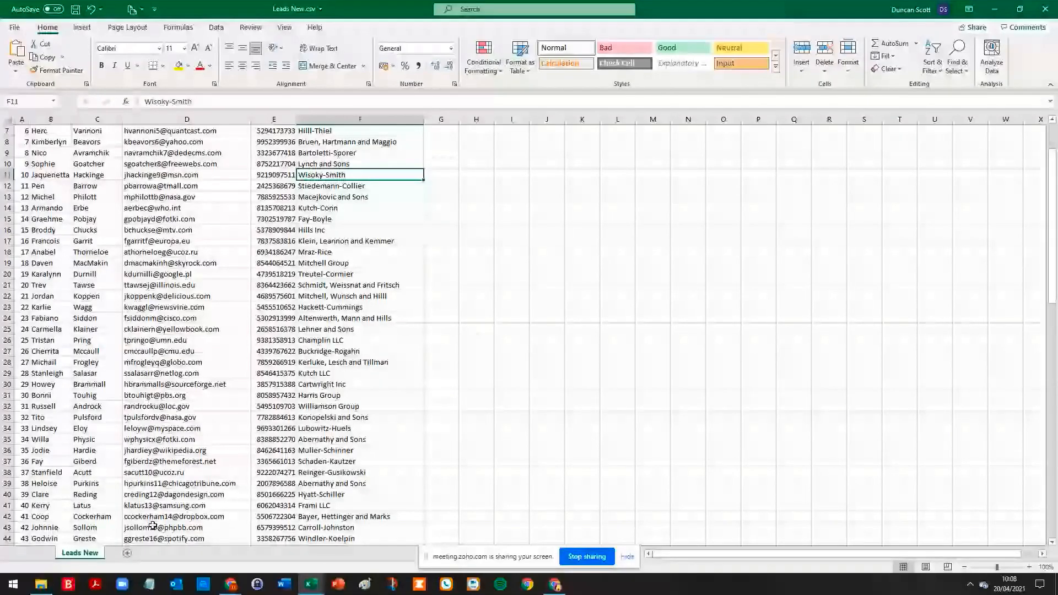
Step: In Excel, enlarge Leads New.csv to 120% and examine the column headings from id to company
left_click(1028, 568)
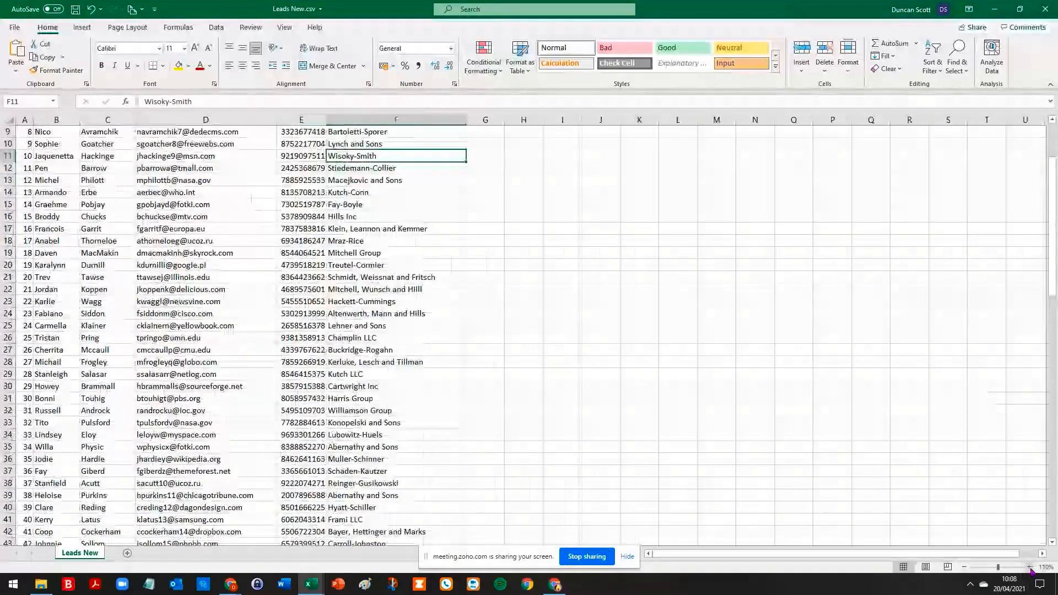
left_click(1029, 568)
scroll(587, 271, "up", 4)
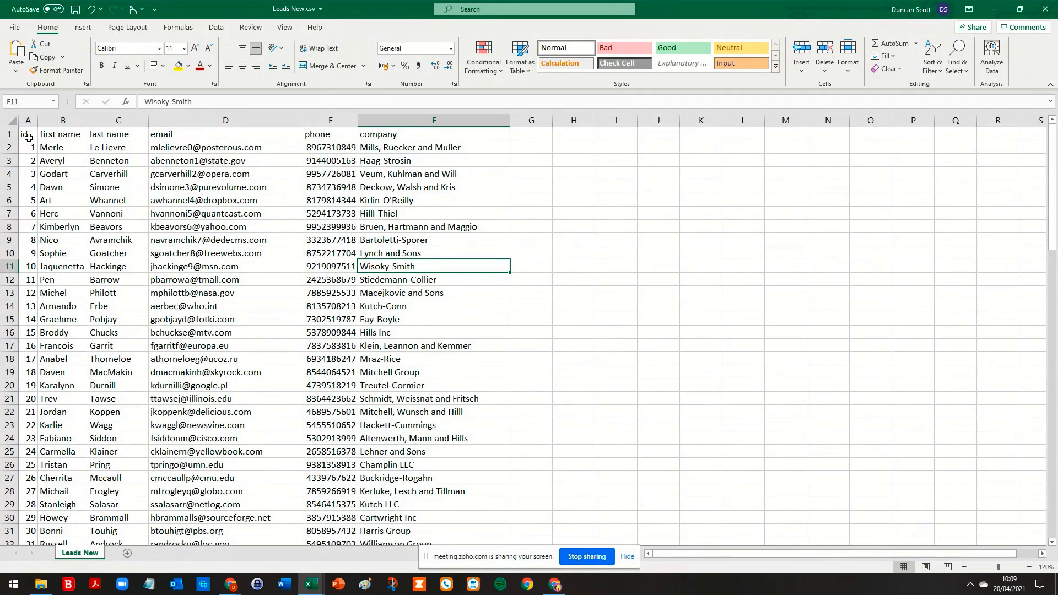
left_click_drag(31, 134, 380, 141)
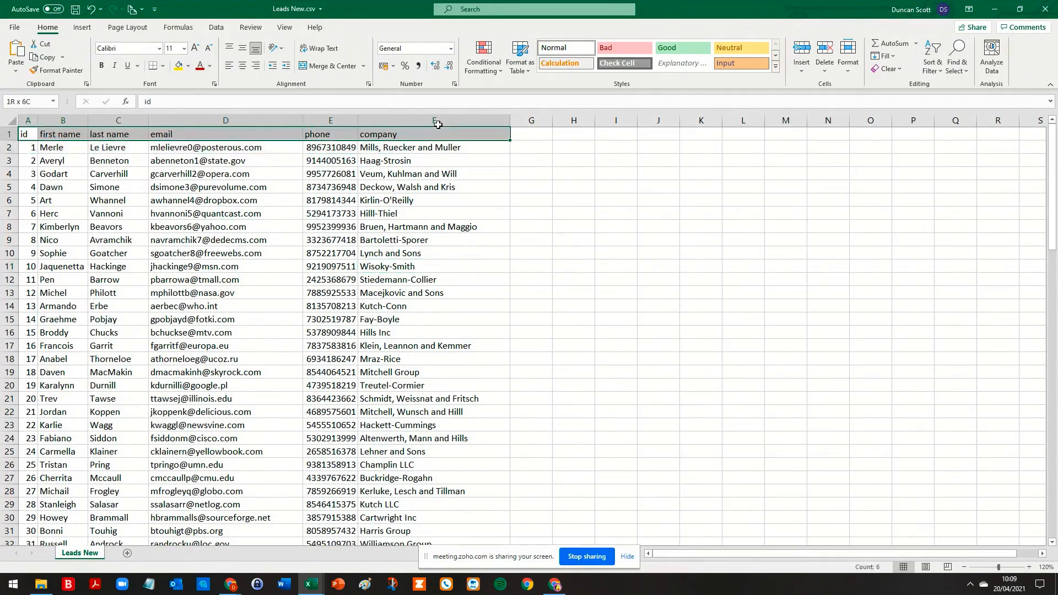
left_click(447, 135)
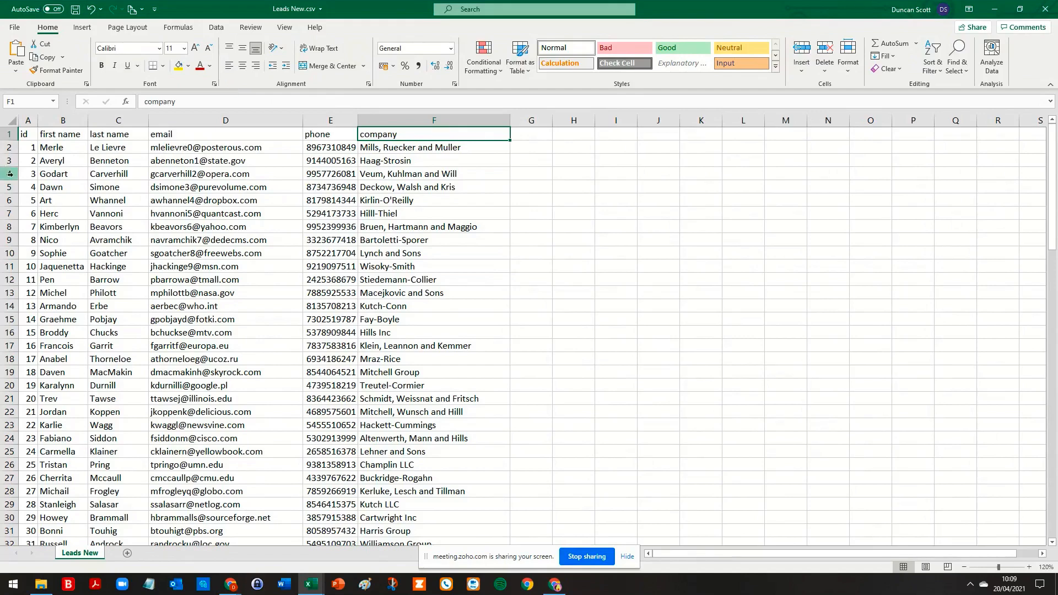
left_click(26, 136)
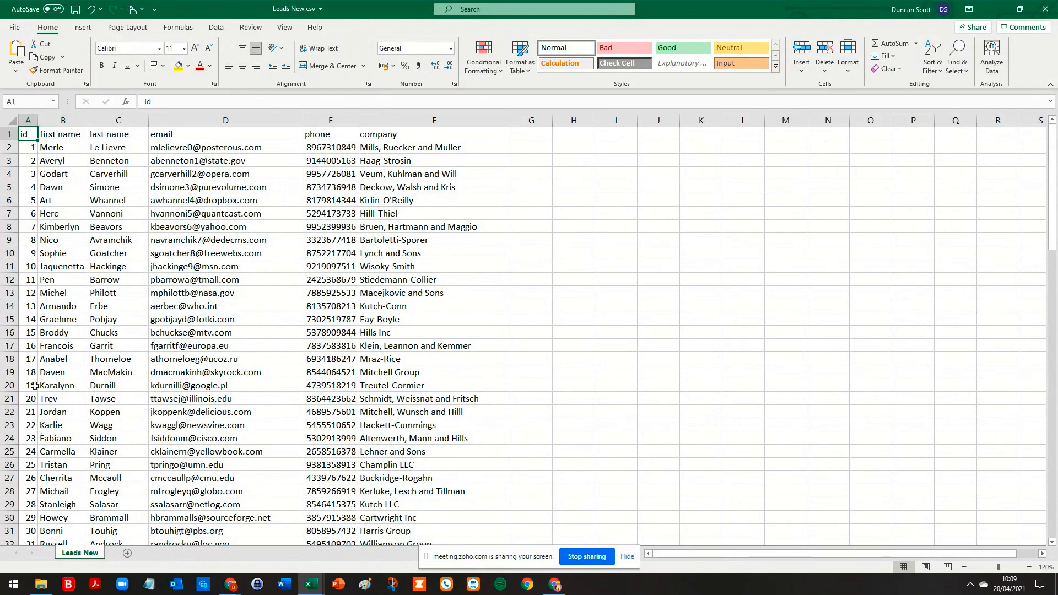
left_click(57, 133)
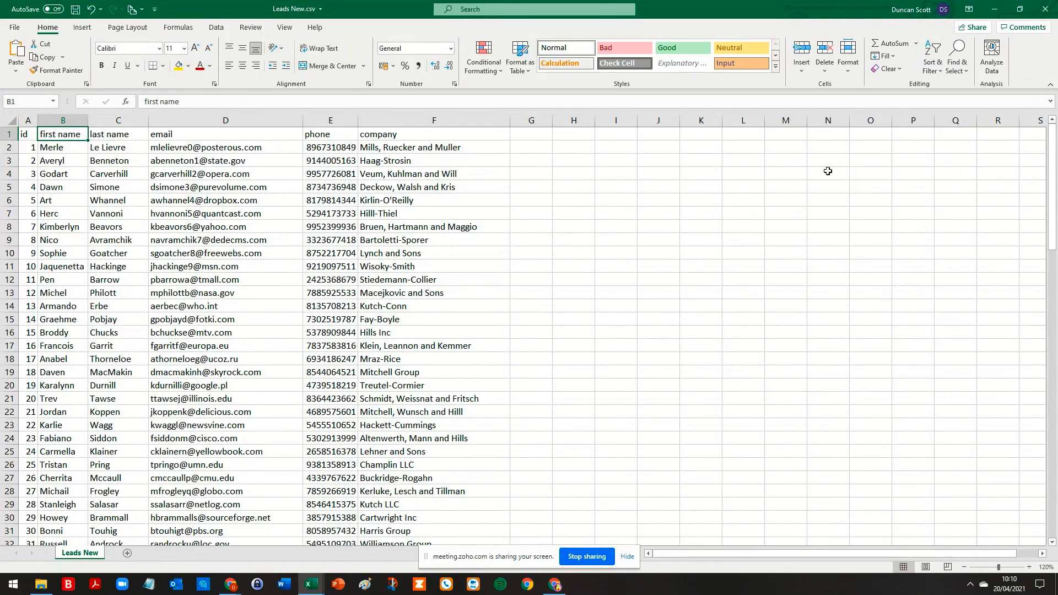
Step: Look through Leads Update Annual Revenue.csv with its annual revenue column, Contacts Back End.csv and Company Back End.csv
mouse_move(306, 589)
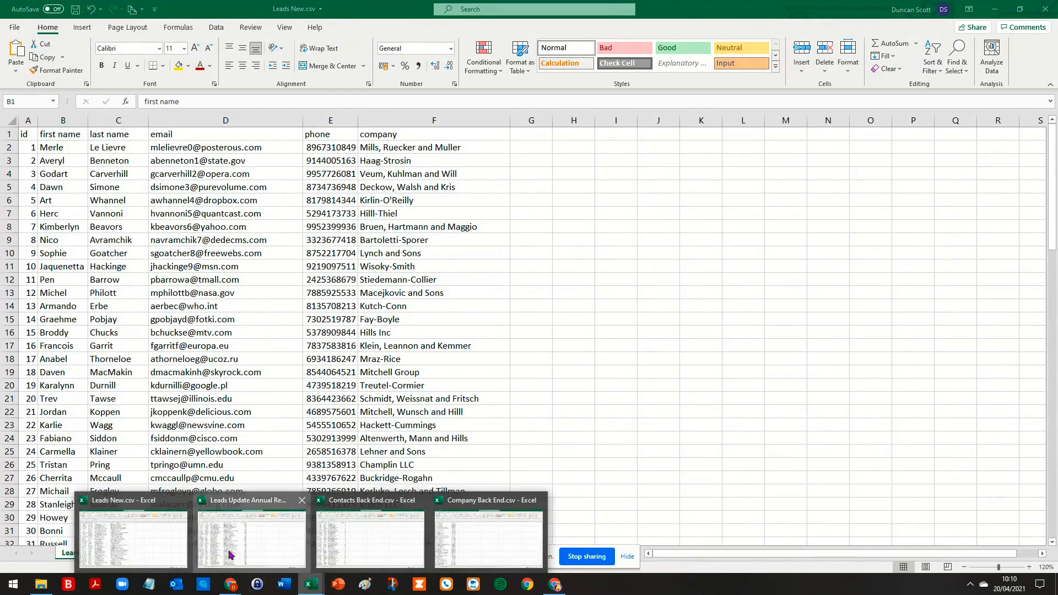
left_click(252, 526)
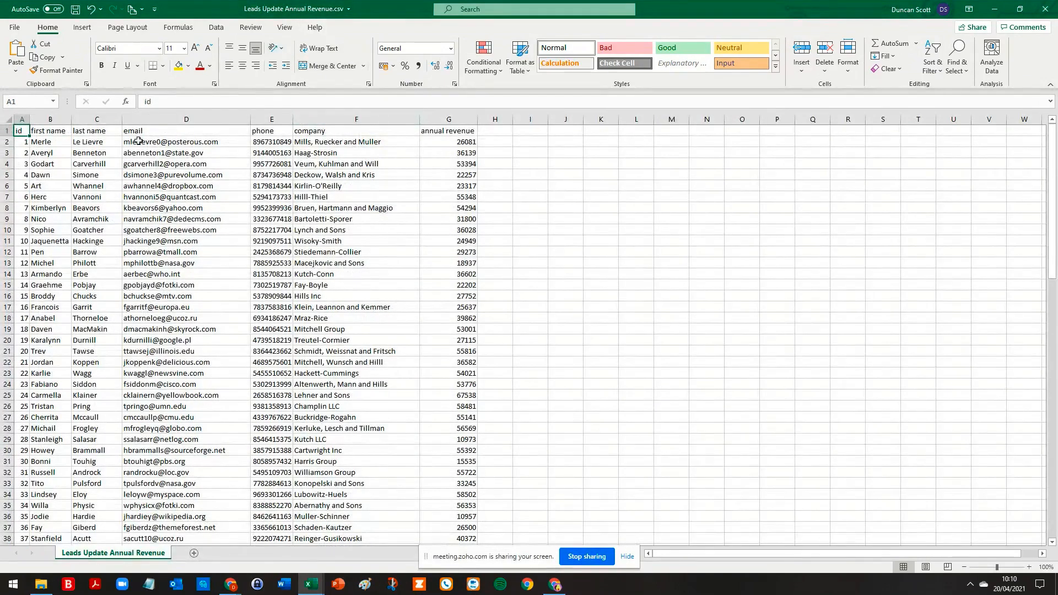
mouse_move(448, 131)
left_mouse_down()
mouse_move(447, 209)
mouse_move(438, 131)
left_mouse_up()
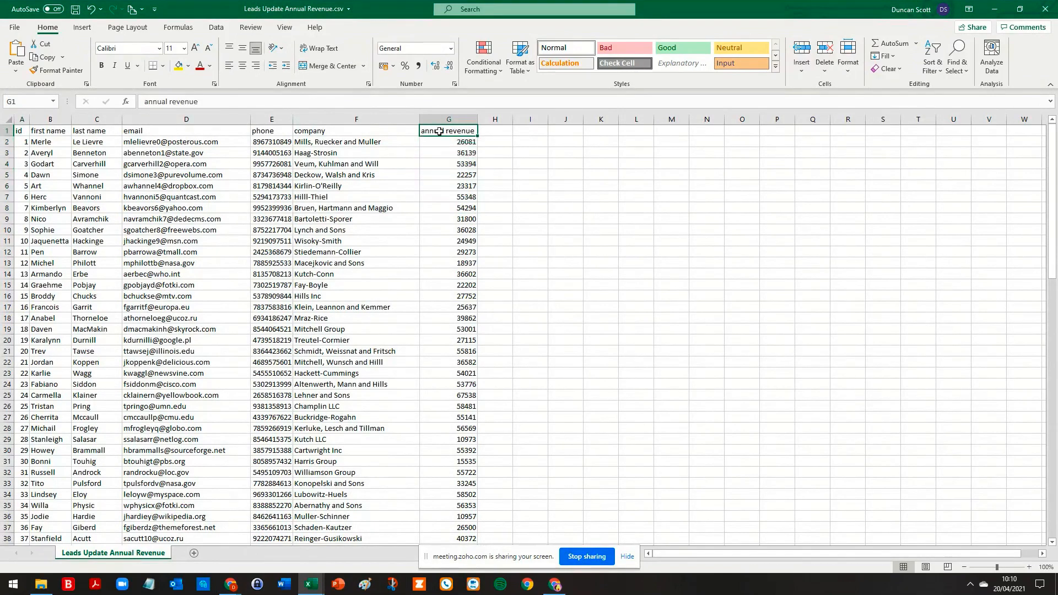
mouse_move(324, 591)
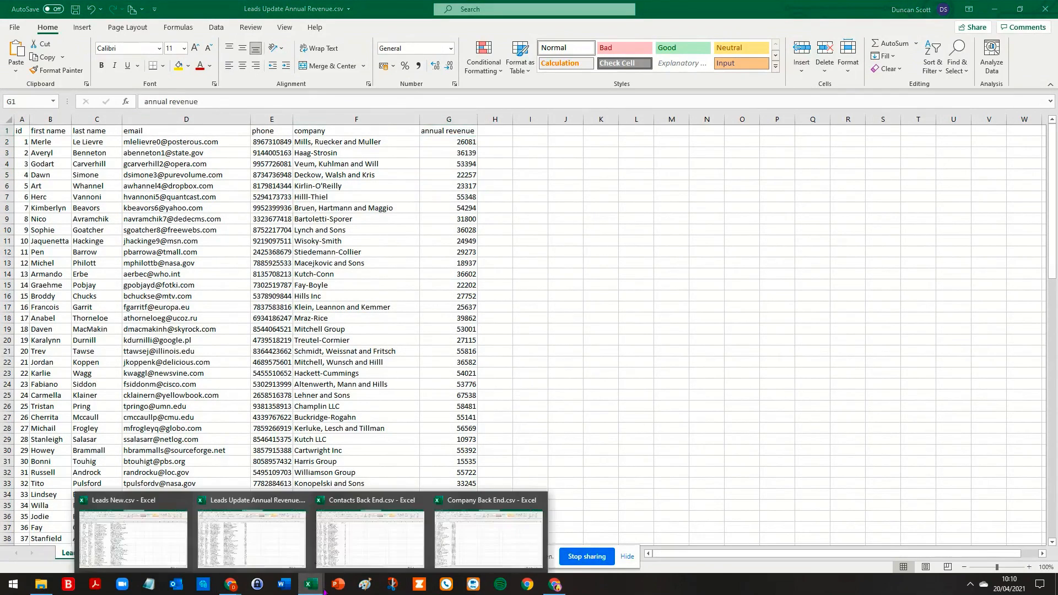
left_click(356, 520)
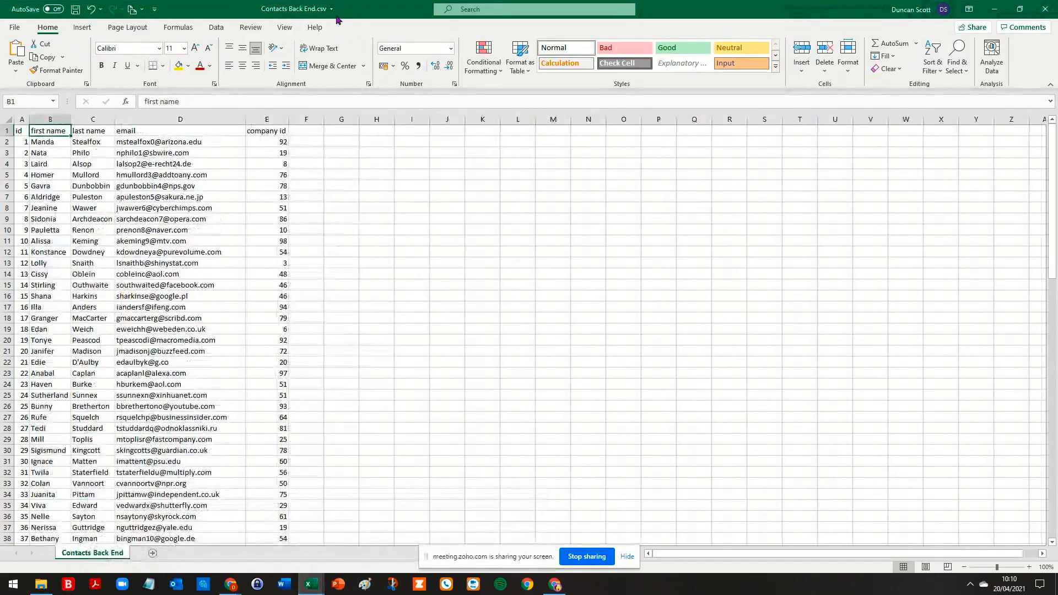
mouse_move(314, 589)
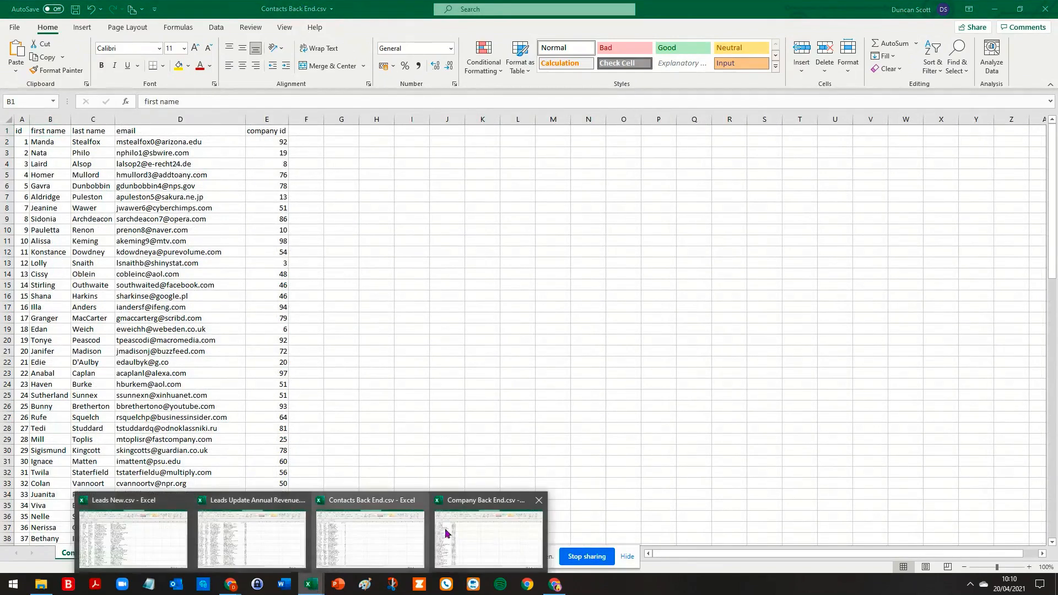
left_click(483, 526)
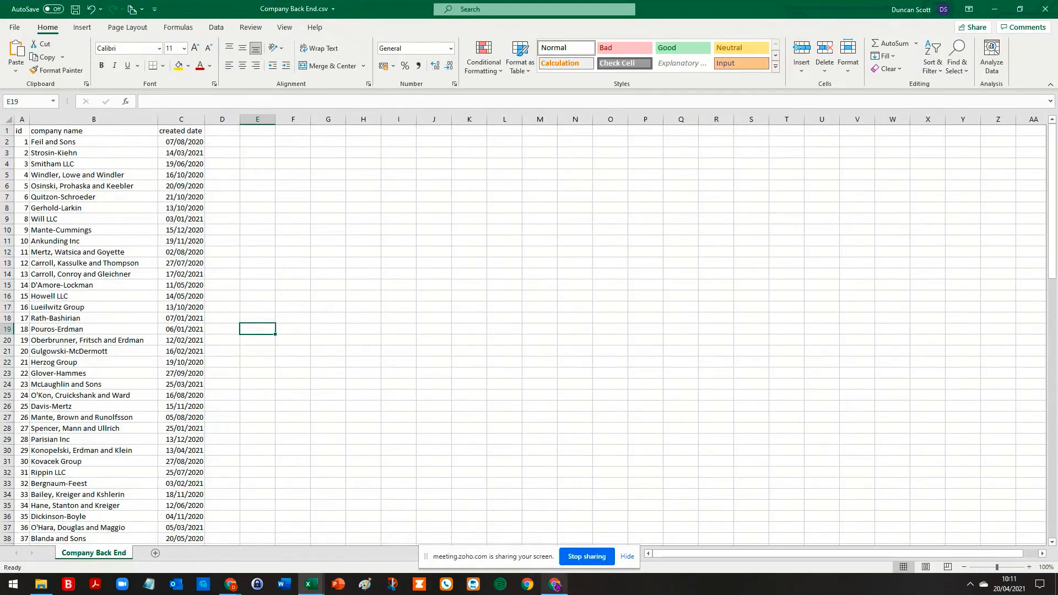
Step: Switch back to the Leads list in Zoho CRM and dismiss the open import options
mouse_move(556, 589)
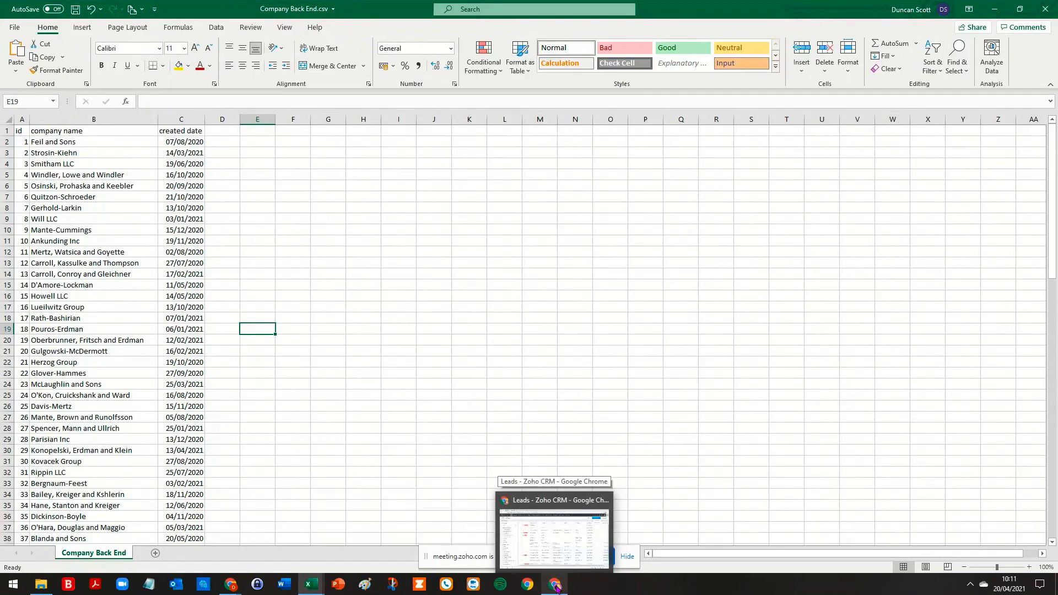
left_click(556, 589)
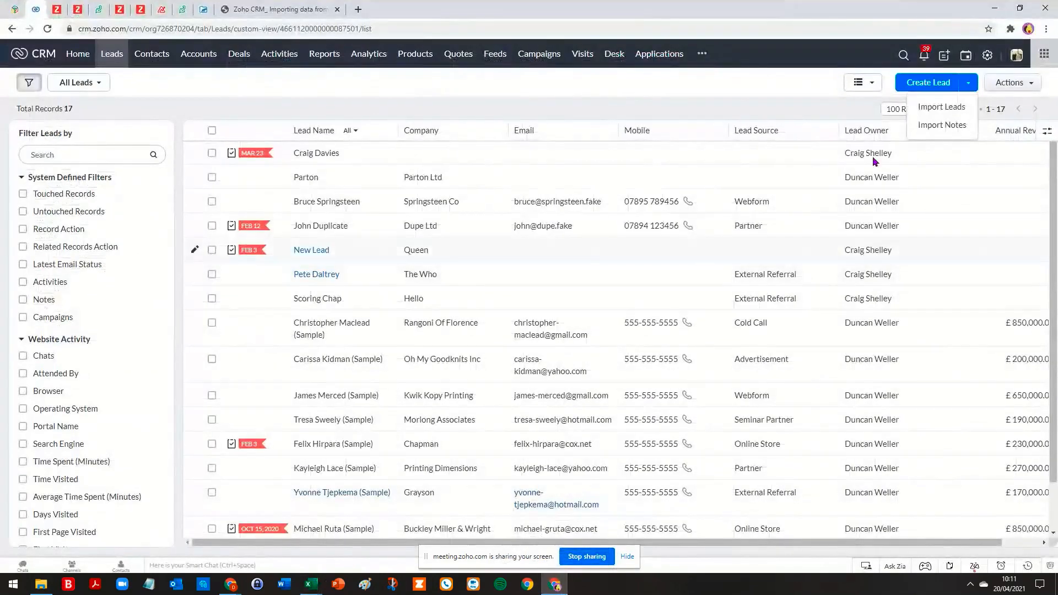
left_click(778, 82)
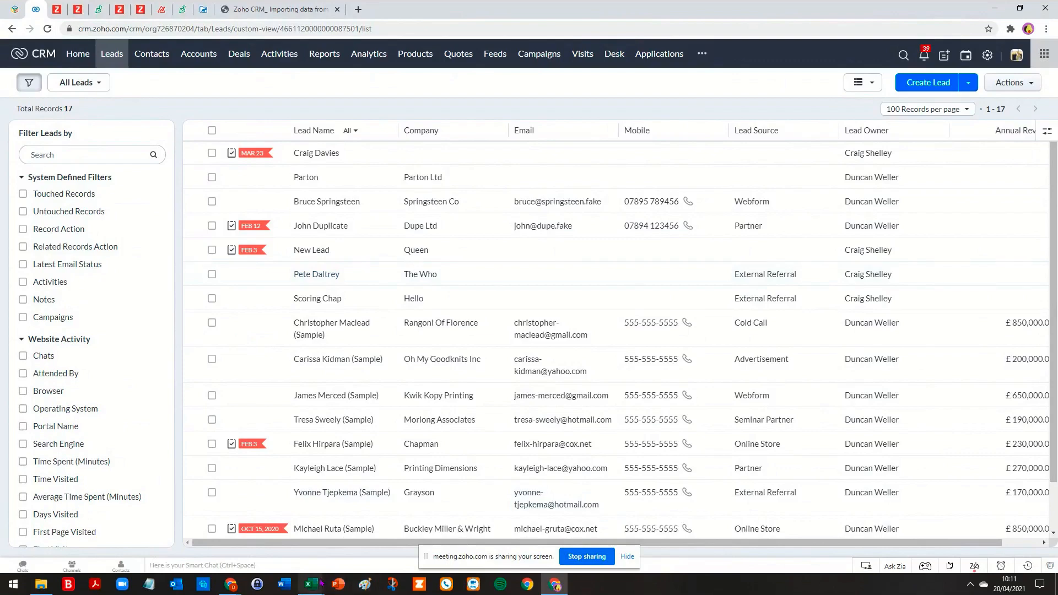
Step: Switch to Leads New.csv in Excel and review its lead records from the first row to the last
mouse_move(311, 584)
left_click(133, 540)
scroll(188, 457, "down", 20)
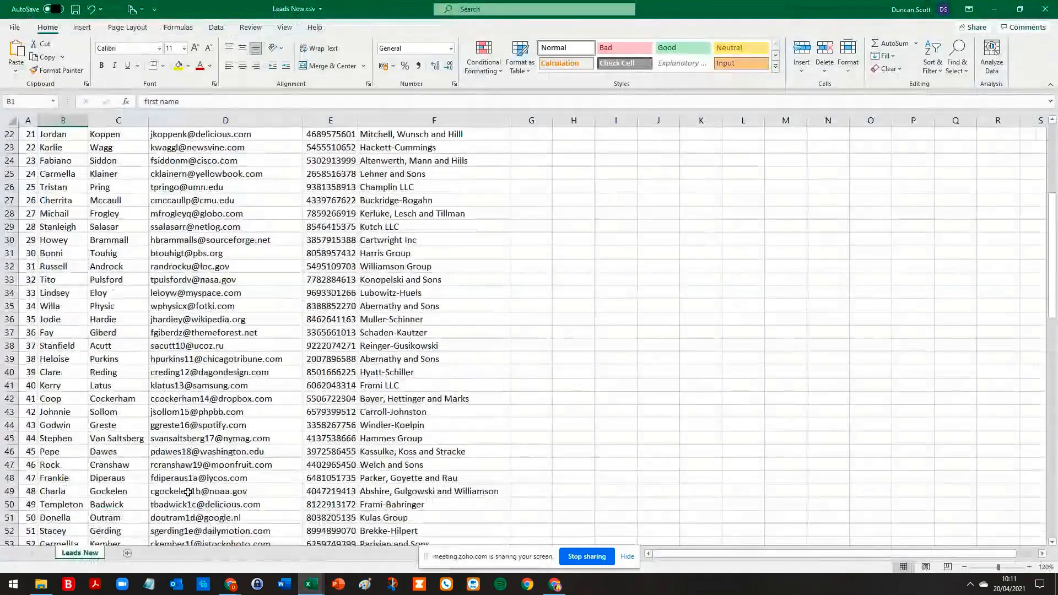
scroll(184, 456, "down", 7)
scroll(142, 420, "up", 1)
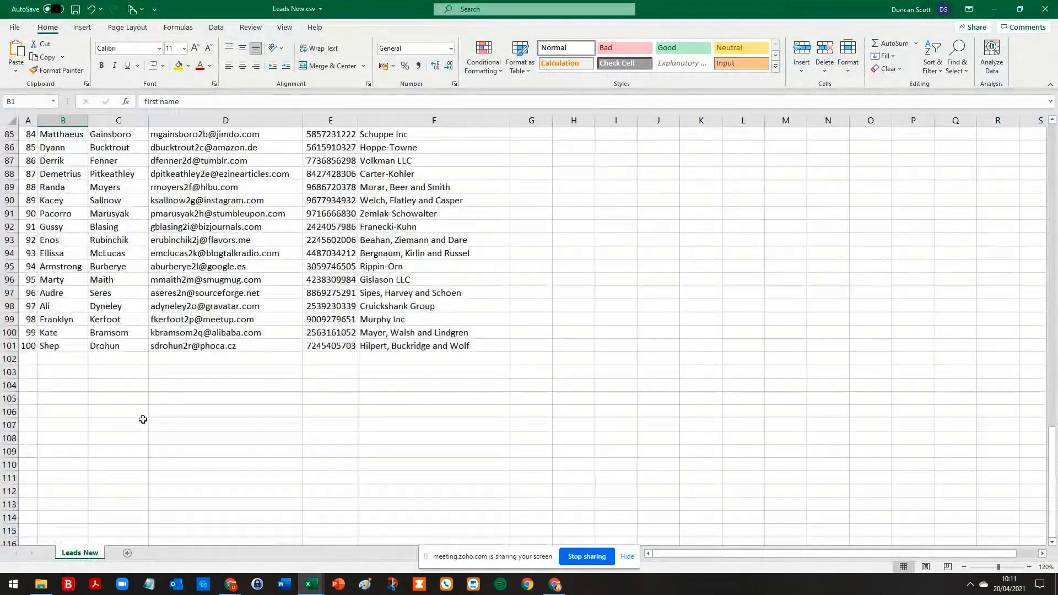
scroll(154, 374, "up", 15)
scroll(169, 329, "up", 13)
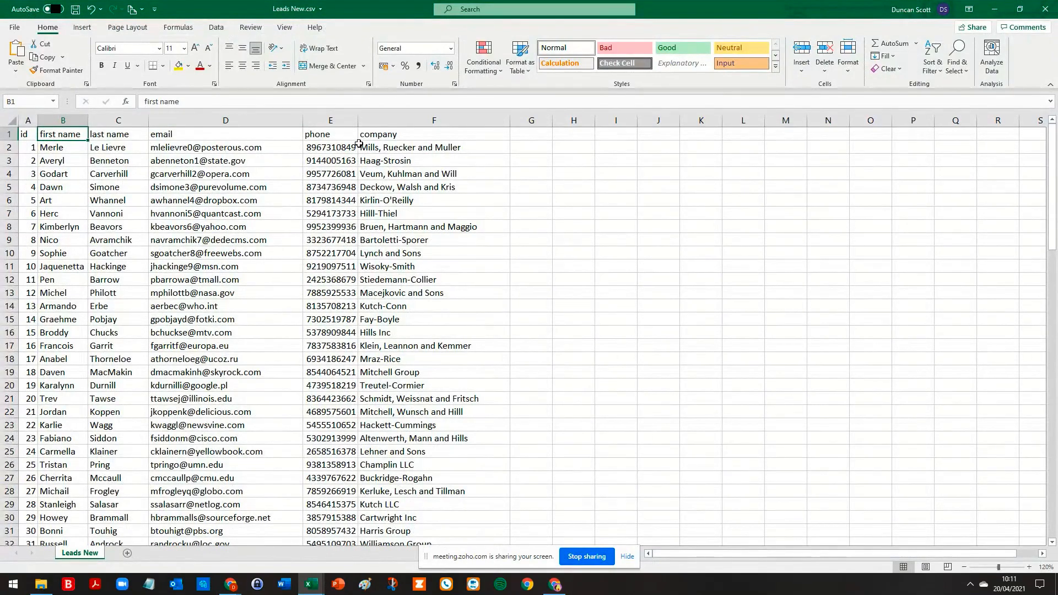
Step: Switch to Zoho CRM, start a leads import and check the note on supported file formats and record limits
key("alt+Tab")
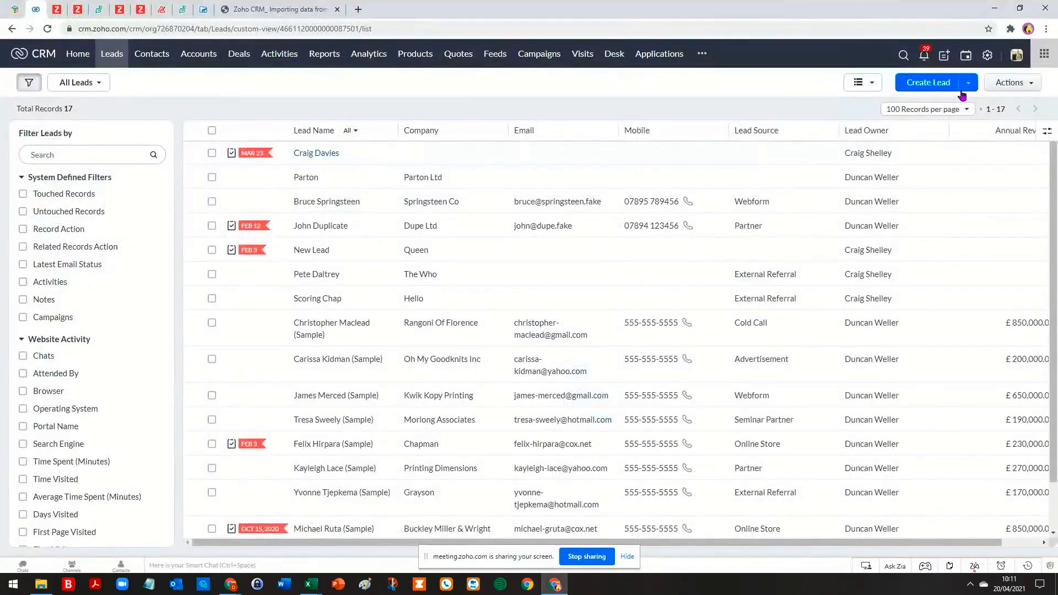
left_click(968, 88)
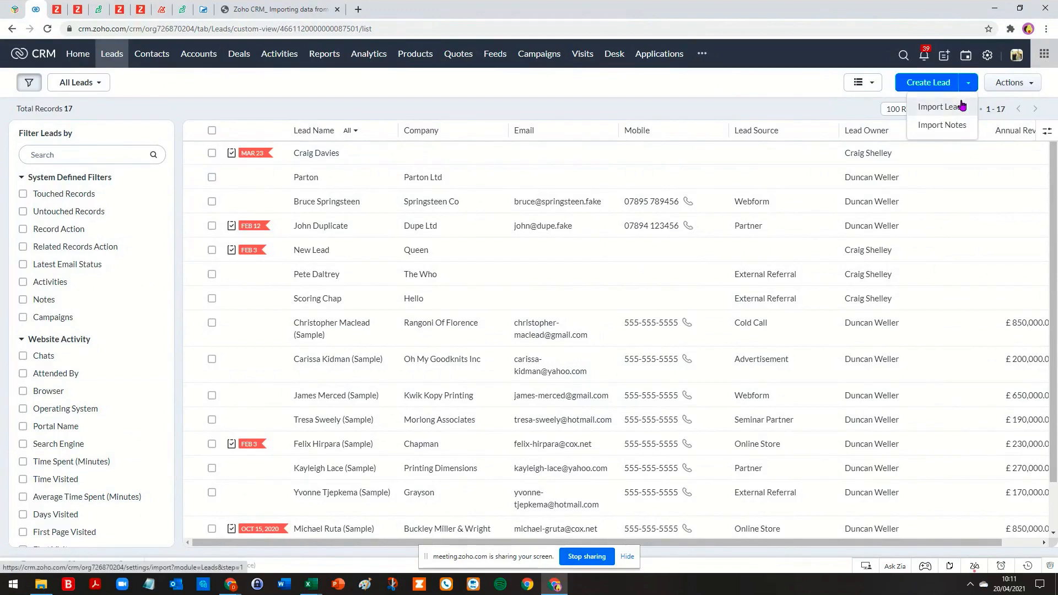
left_click(941, 106)
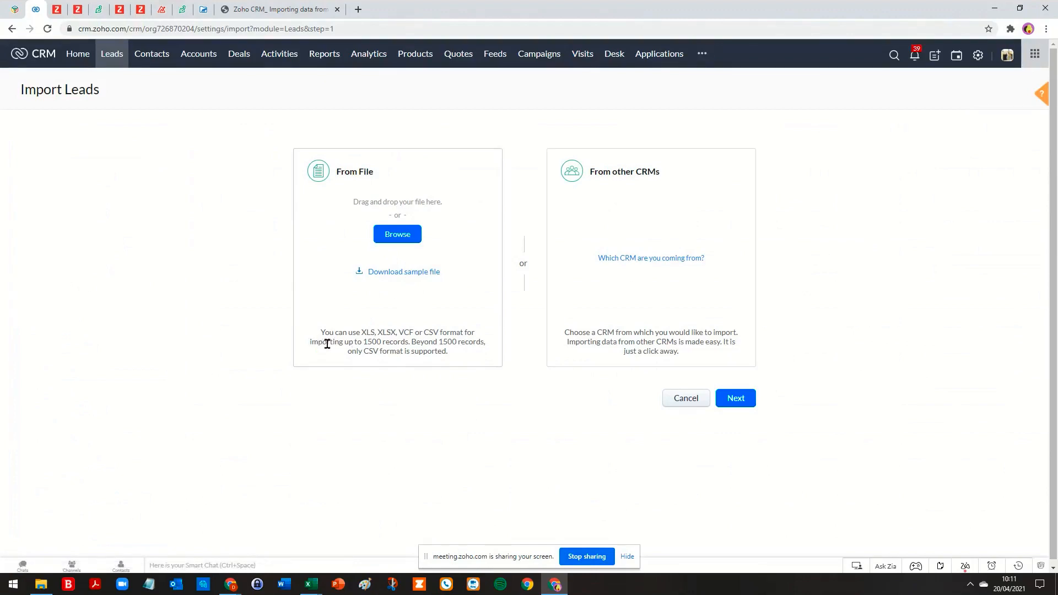
left_click_drag(319, 331, 452, 356)
left_click(444, 337)
Step: Upload Leads New.csv as the import file from Target Cloud > Training > Target Cloud Training > Client Training > EUT > One Hour Workouts > Zoho CRM Imports
left_click(396, 235)
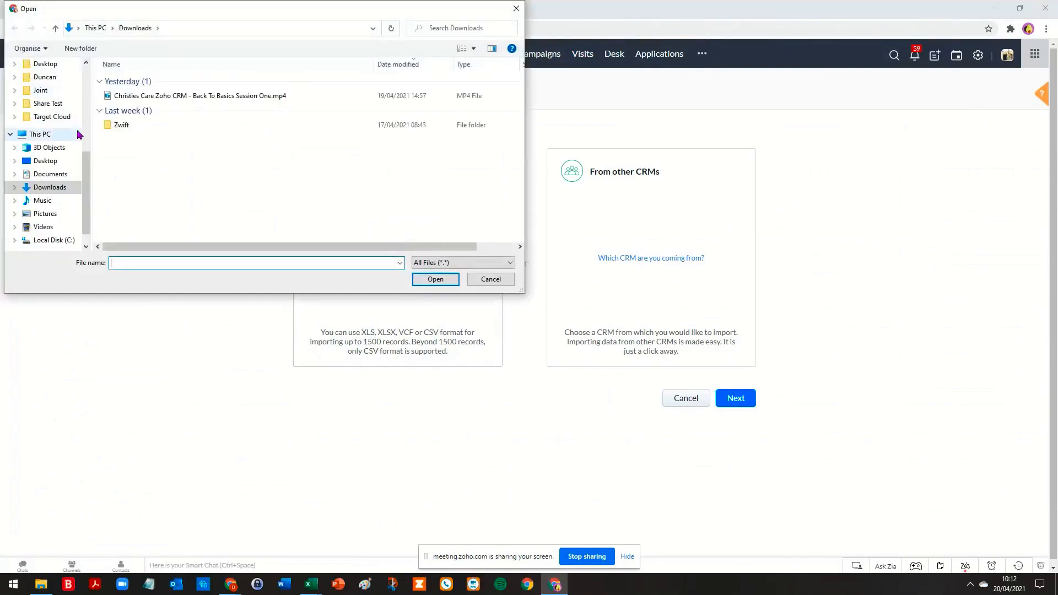
left_click(58, 117)
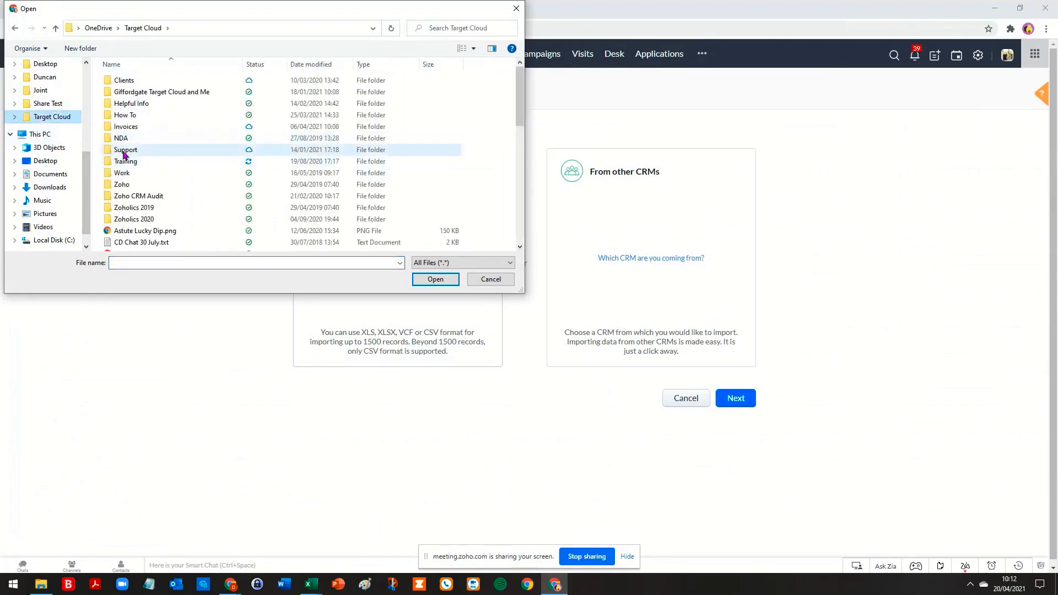
left_click(122, 163)
double_click(122, 163)
left_click(132, 93)
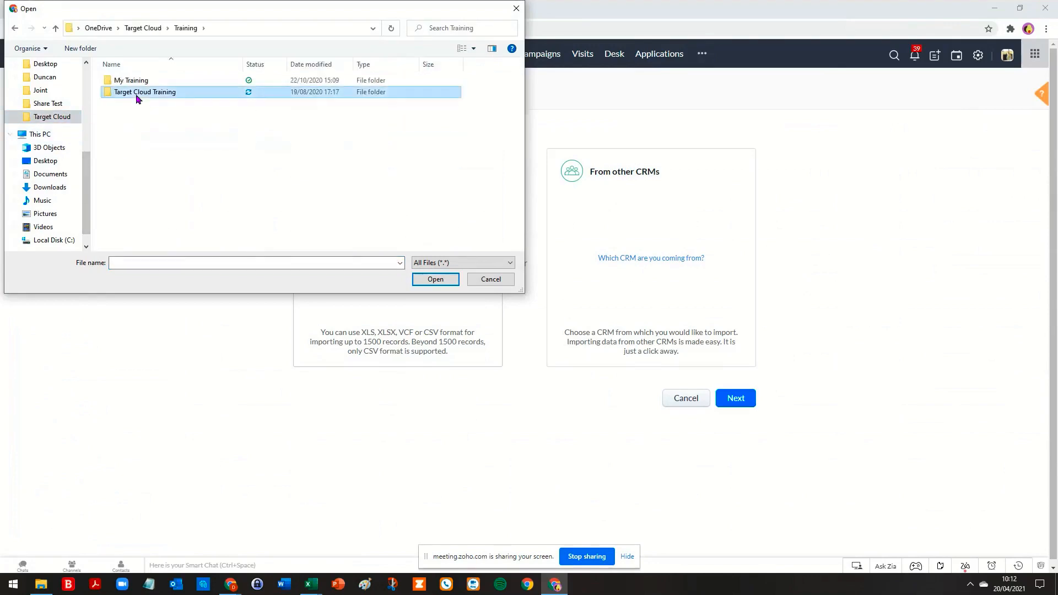
double_click(132, 93)
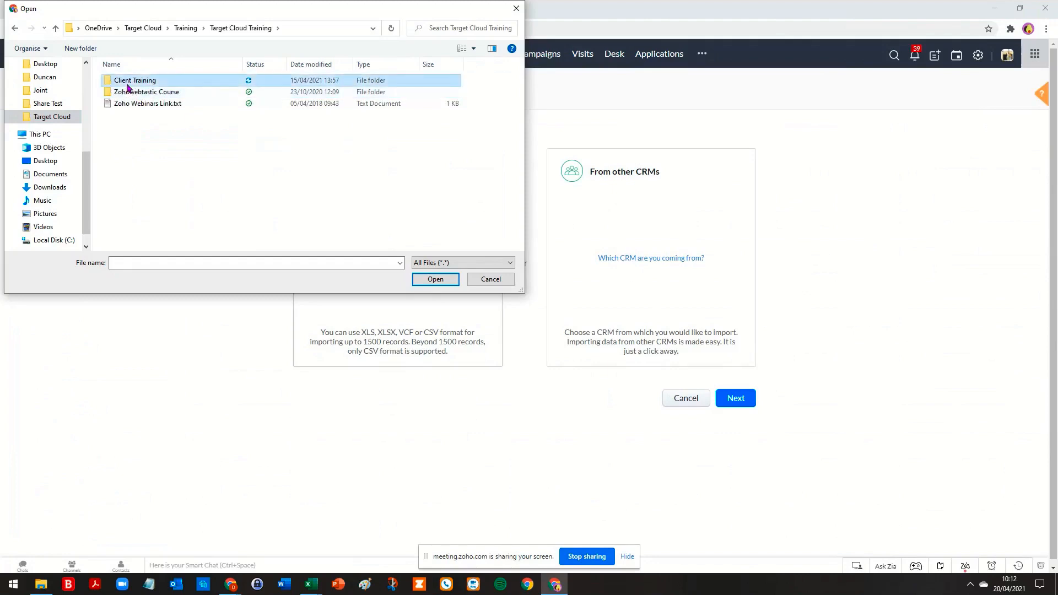
double_click(132, 81)
double_click(123, 137)
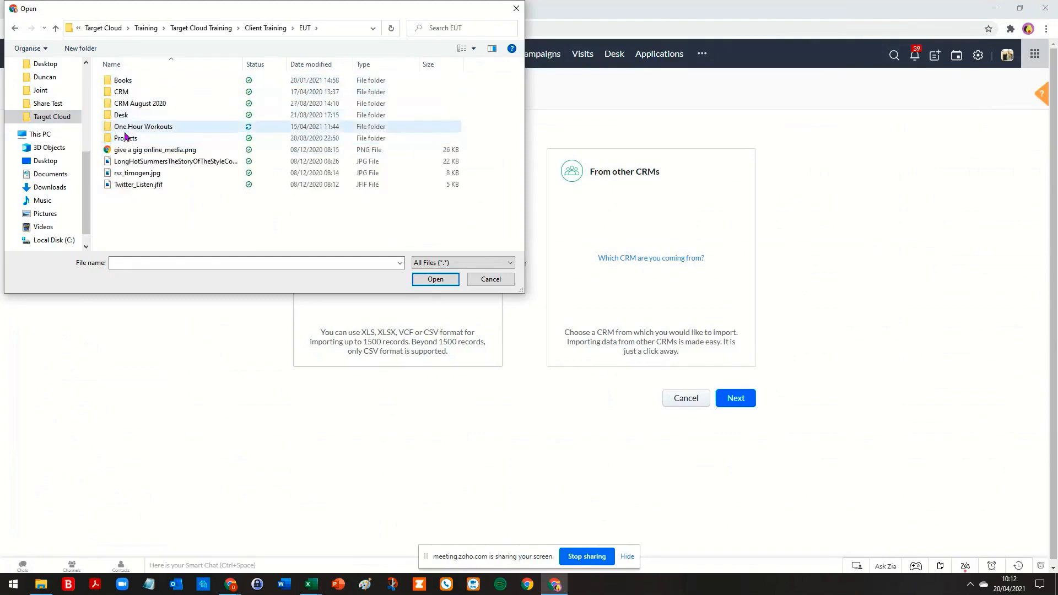
double_click(138, 128)
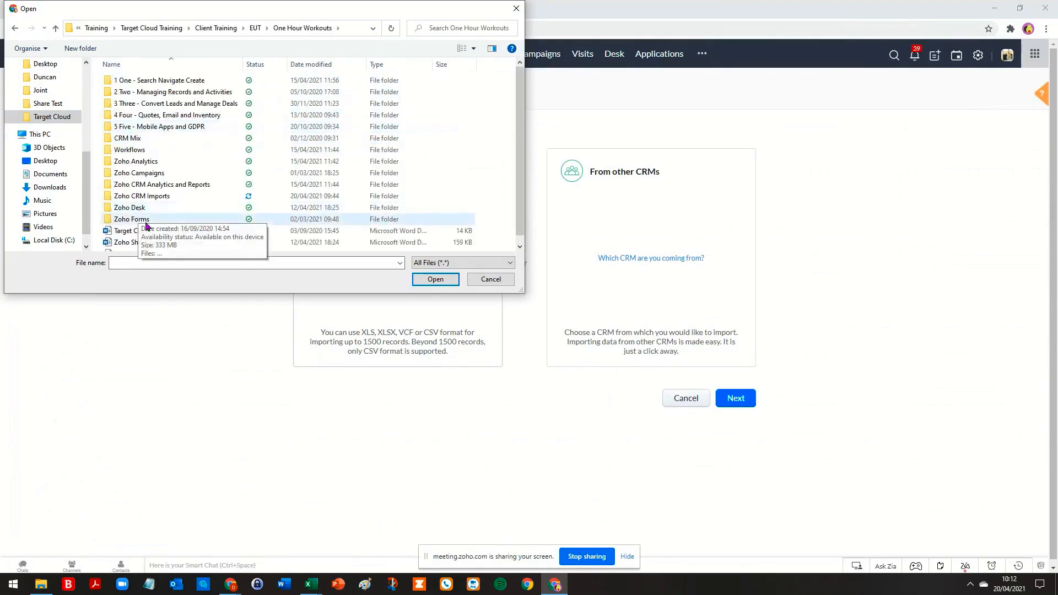
left_click(162, 197)
double_click(162, 196)
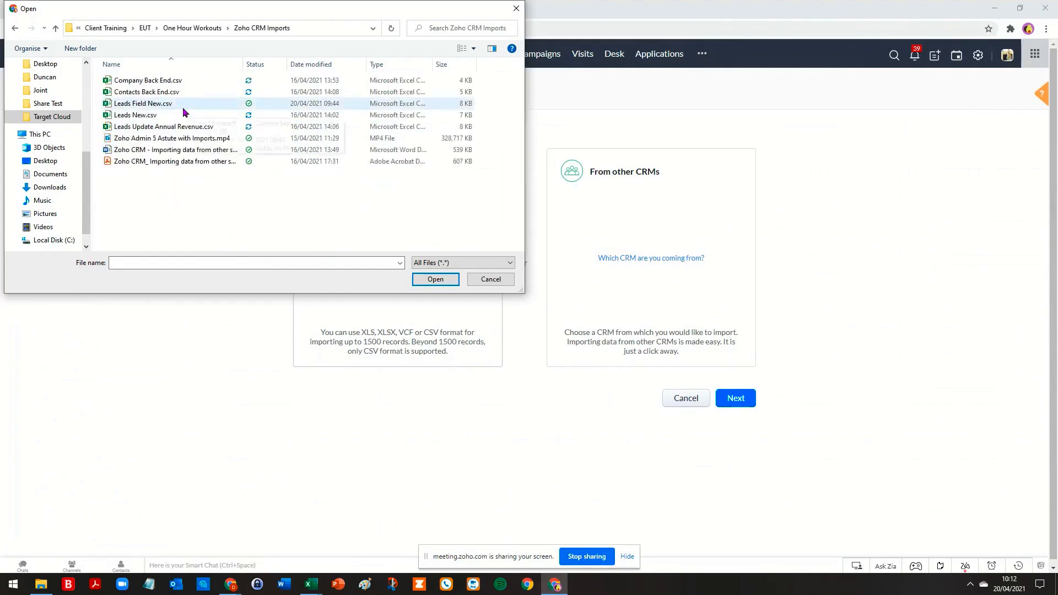
left_click(135, 117)
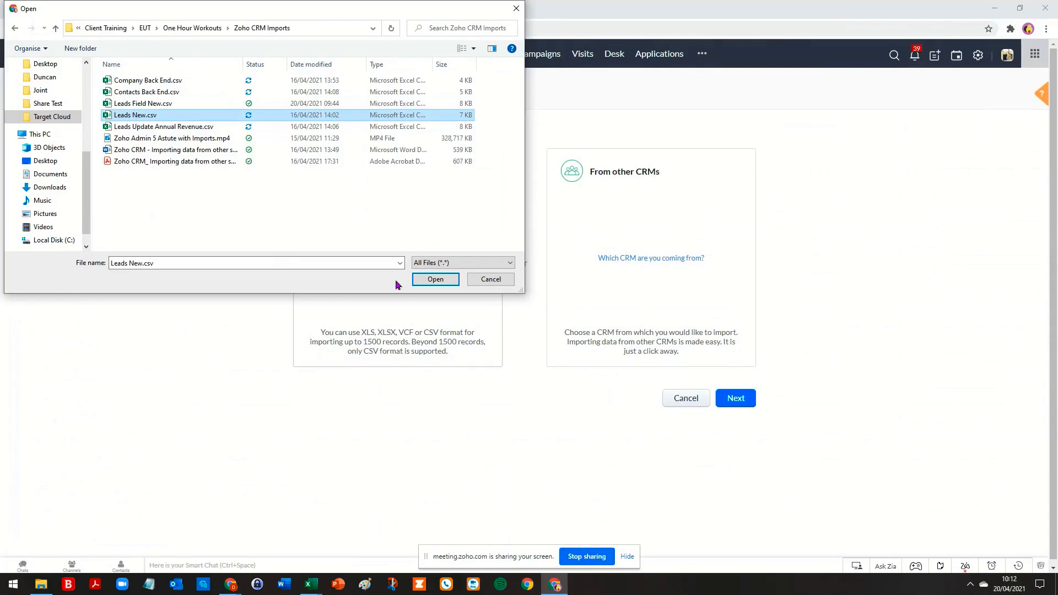
left_click(442, 279)
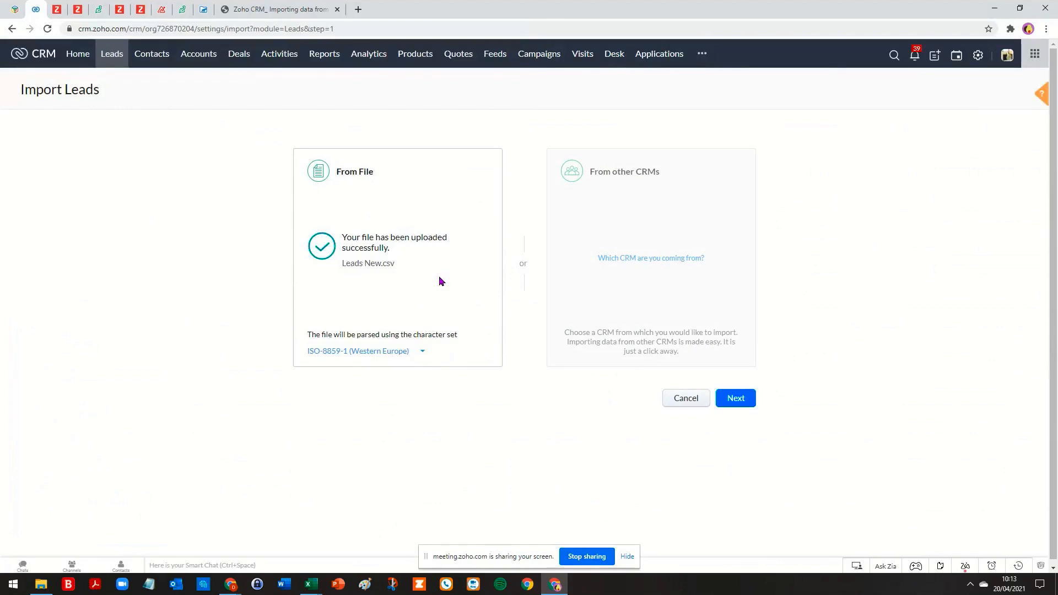
Step: Continue with the records added as new leads, checking the fields for skipping existing leads but leaving that setting at None
left_click(744, 410)
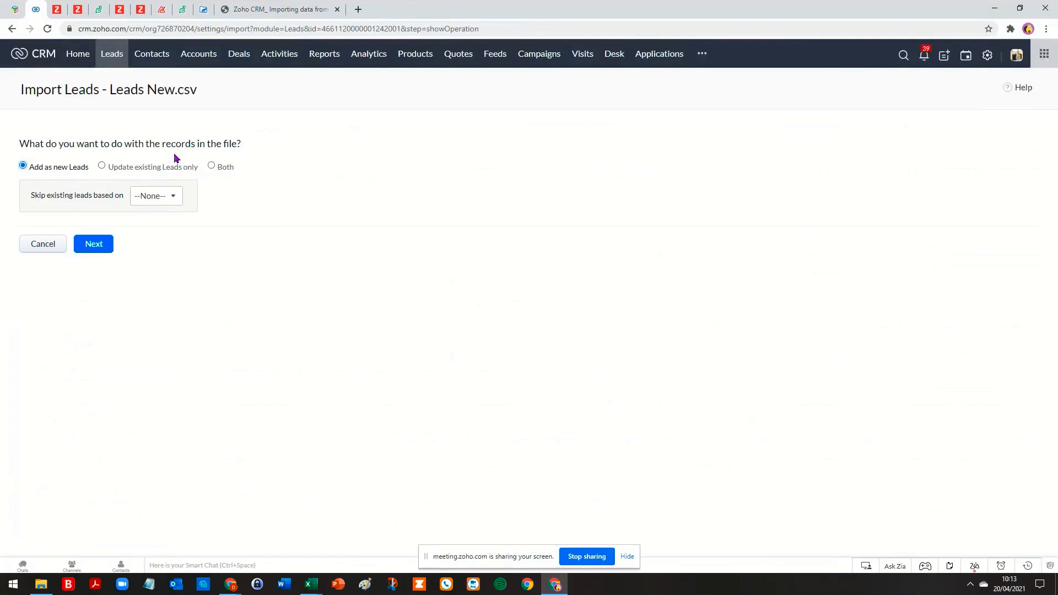
left_click(174, 199)
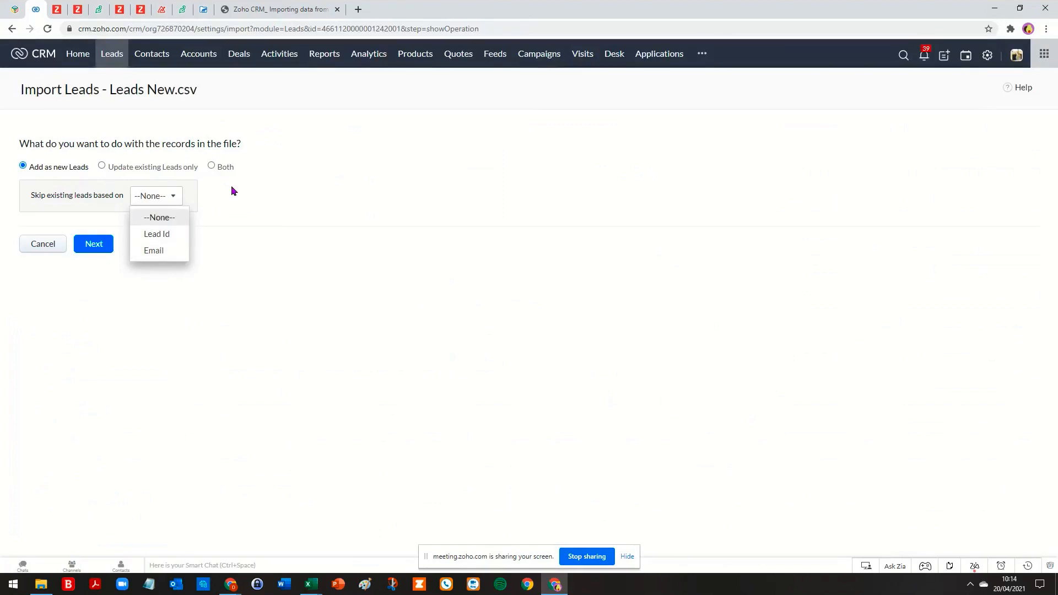
left_click(275, 153)
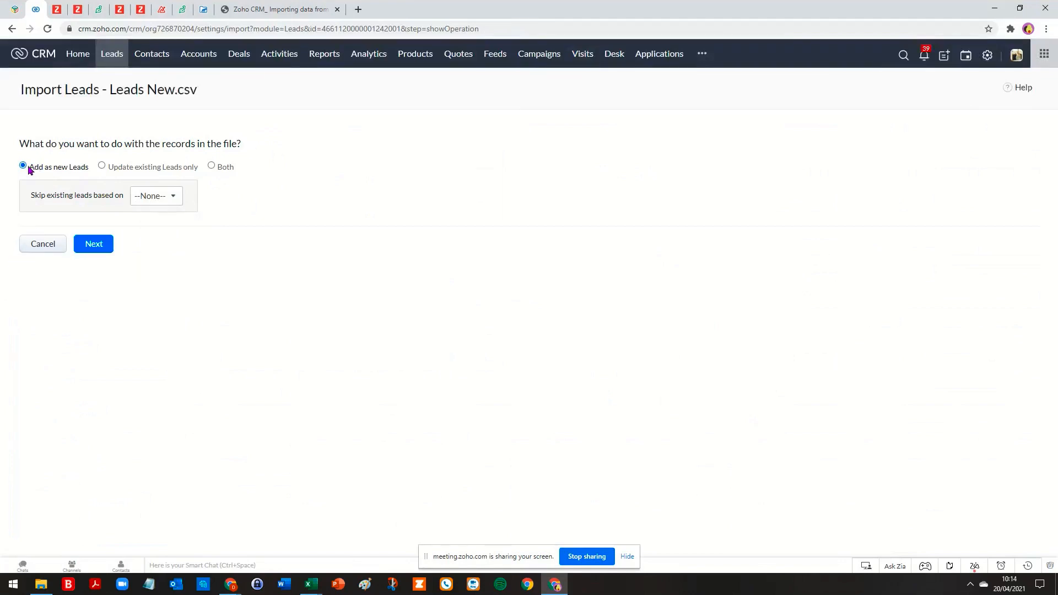
left_click(90, 250)
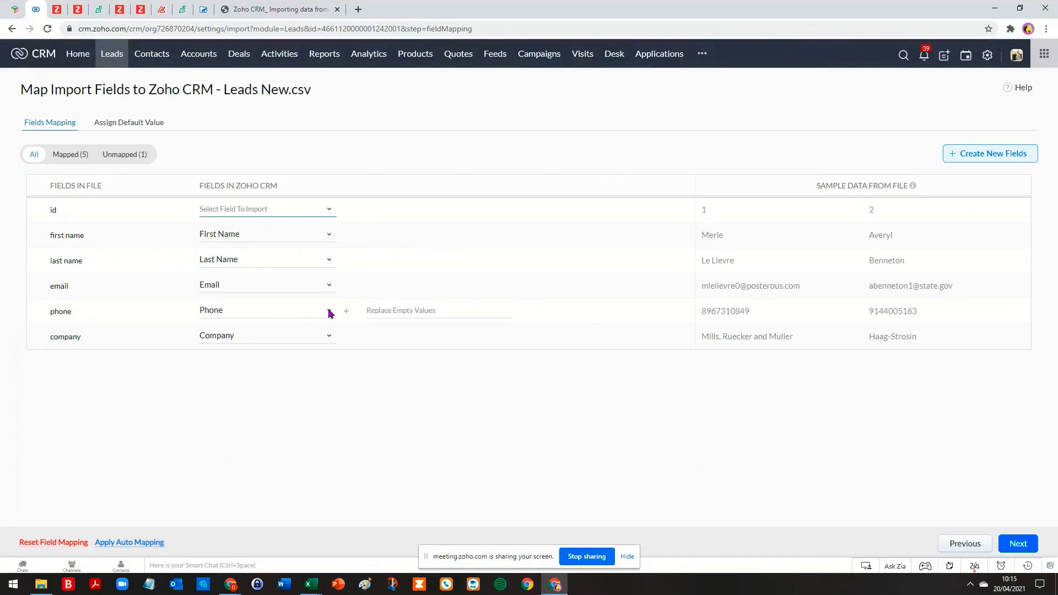
Step: Examine the CRM fields available for mapping the phone and id columns, filtering the id choices by "te", without changing either mapping
left_click(297, 312)
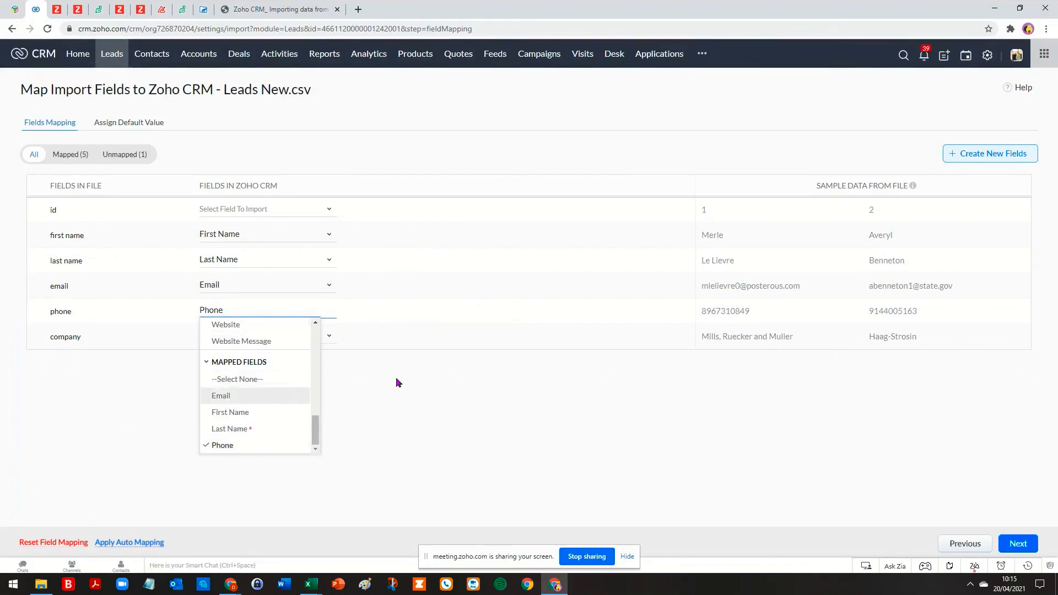
left_click(448, 370)
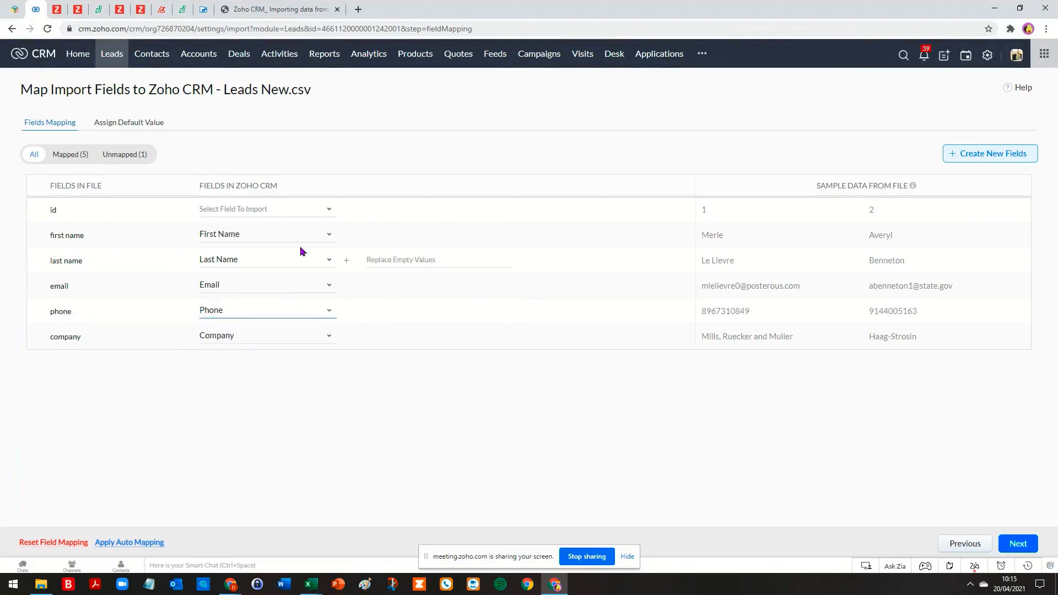
left_click(273, 205)
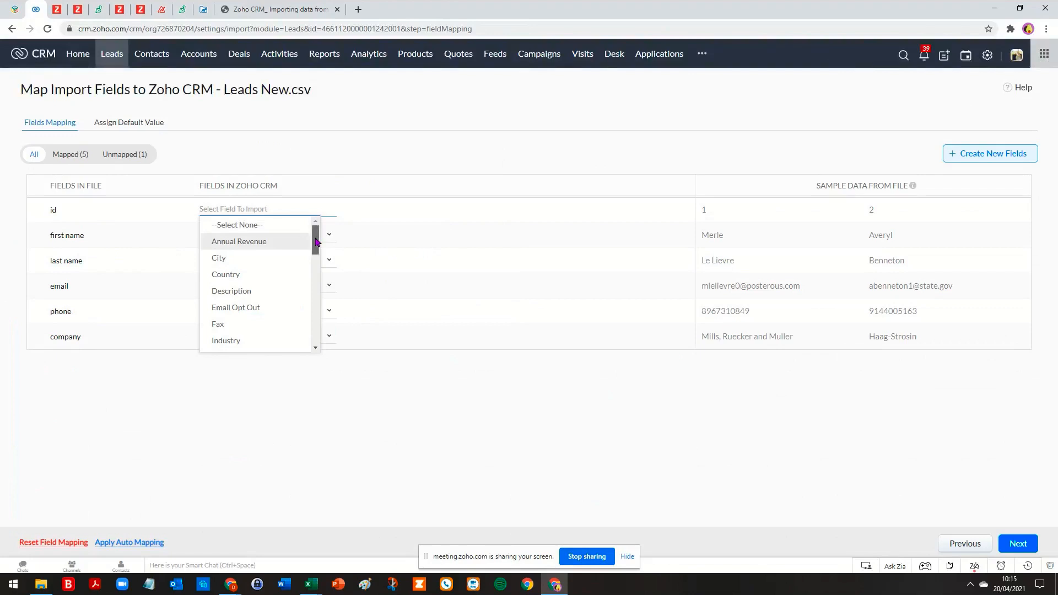
left_click_drag(316, 242, 317, 260)
left_click(264, 207)
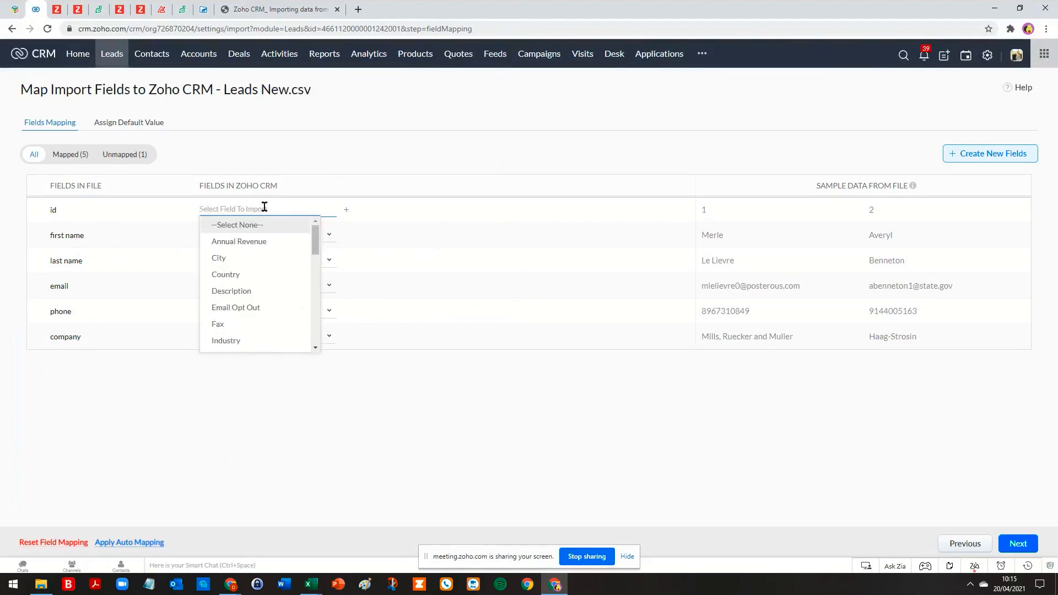
type("te")
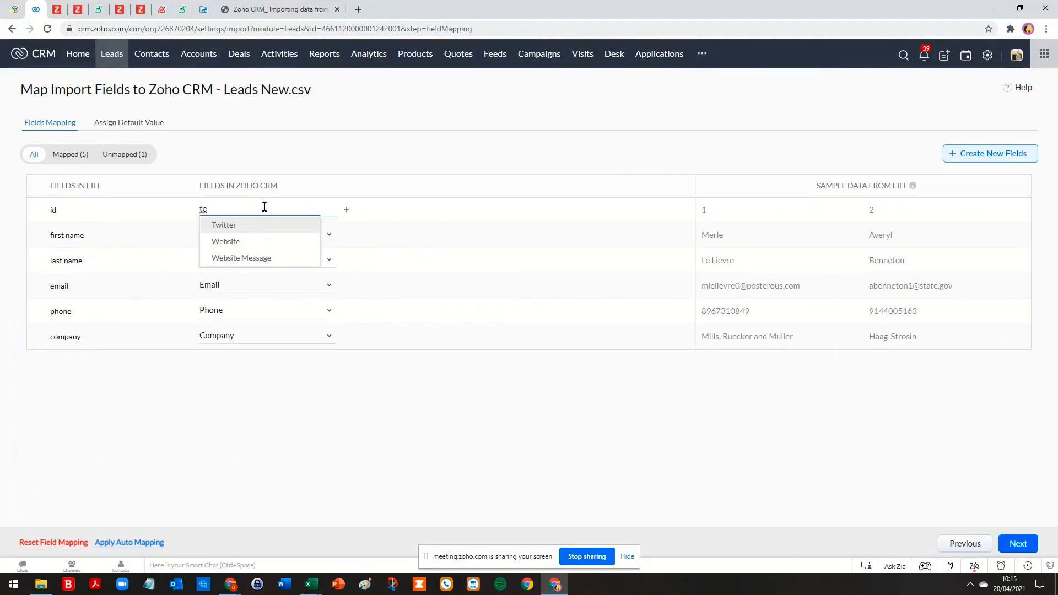
key("BackSpace")
key("BackSpace")
left_click(439, 437)
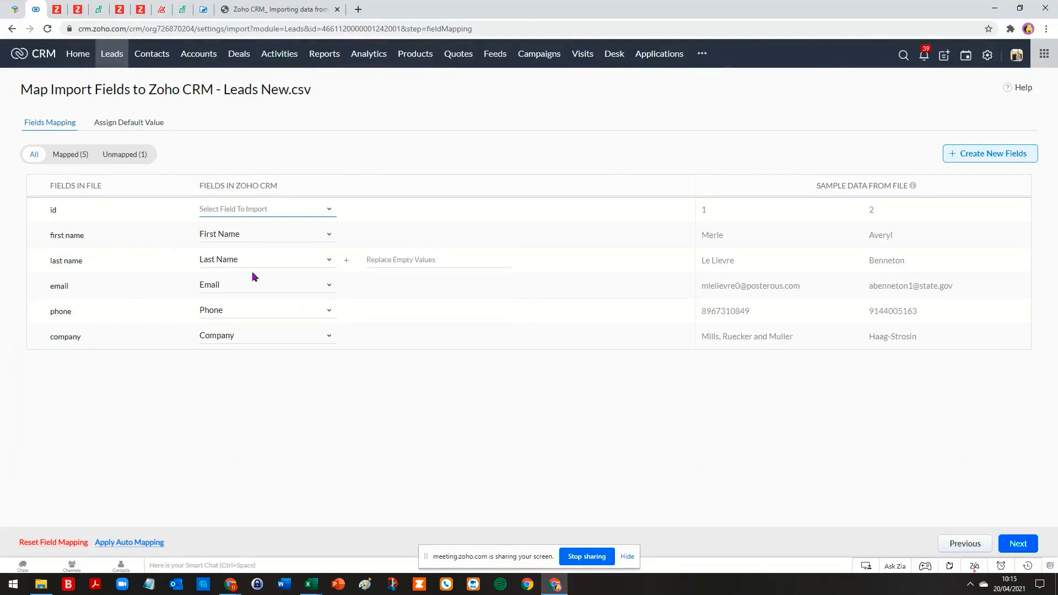
Step: Assign the new tag 1HW_April as the default value of the Tag field for the imported leads
left_click(128, 123)
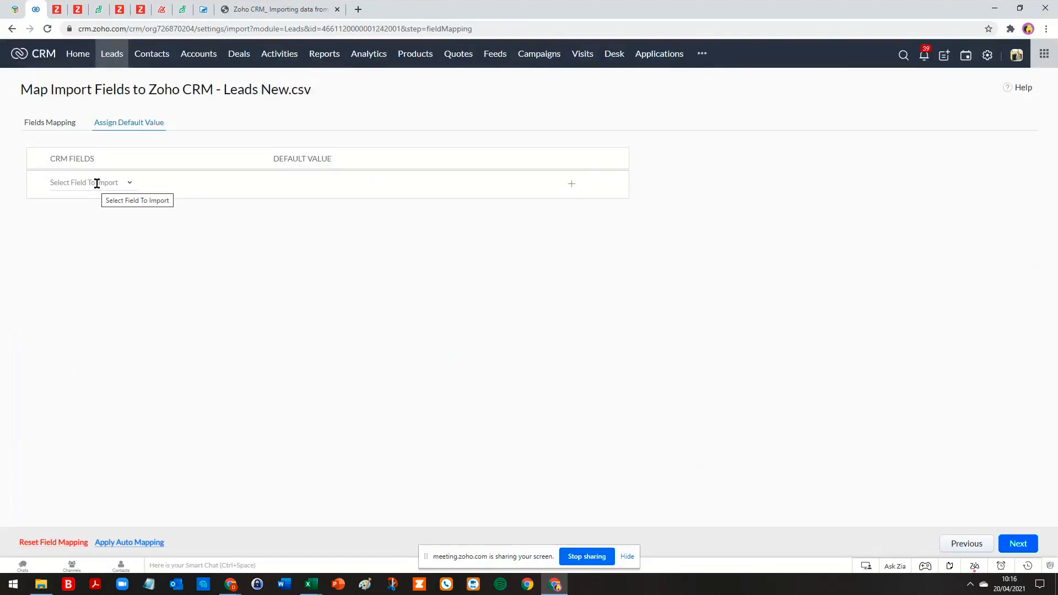
left_click(96, 183)
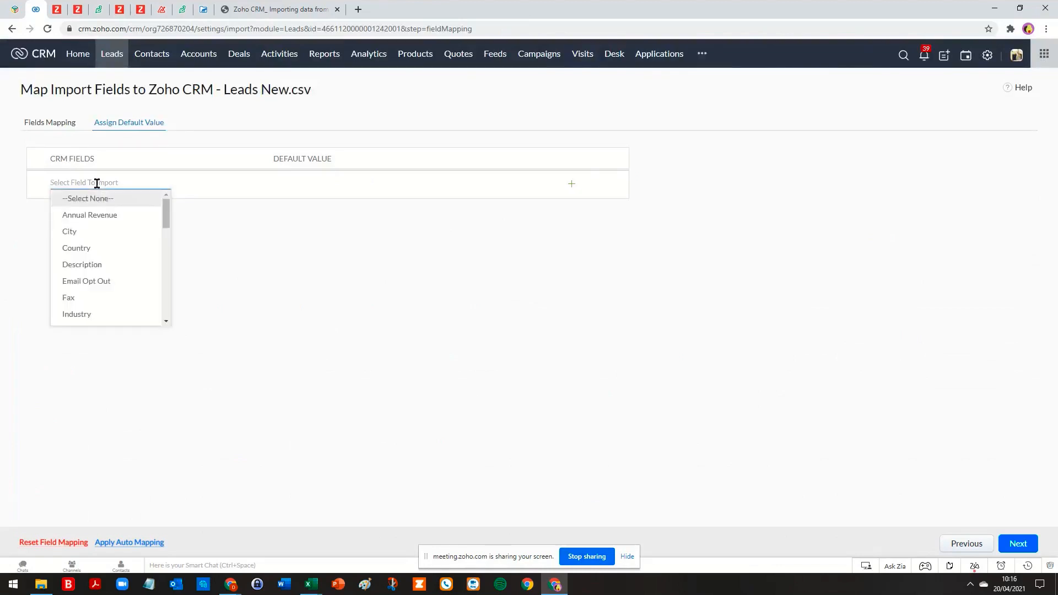
type("tag")
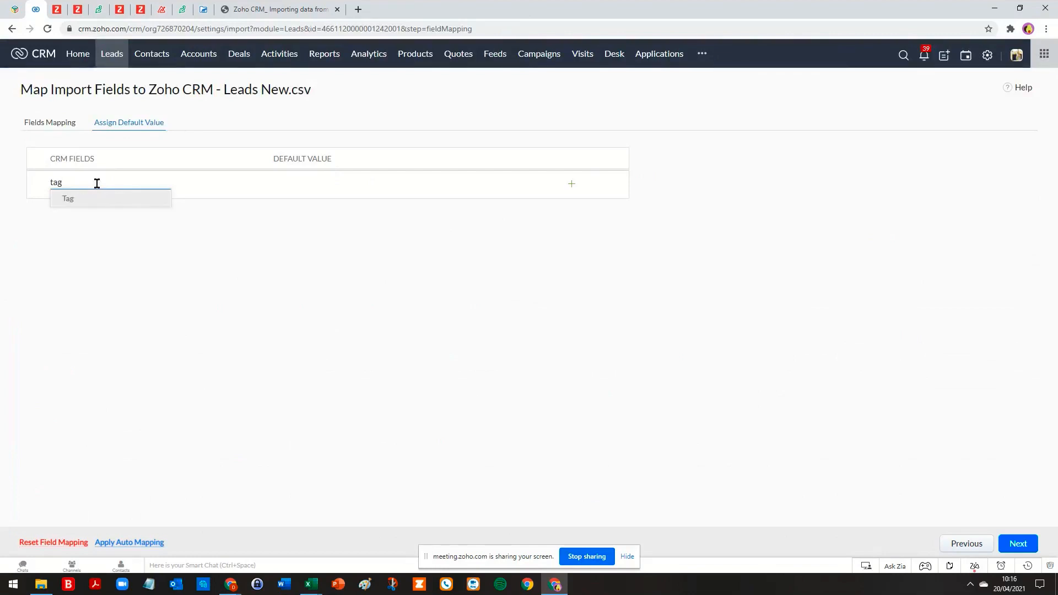
left_click(68, 199)
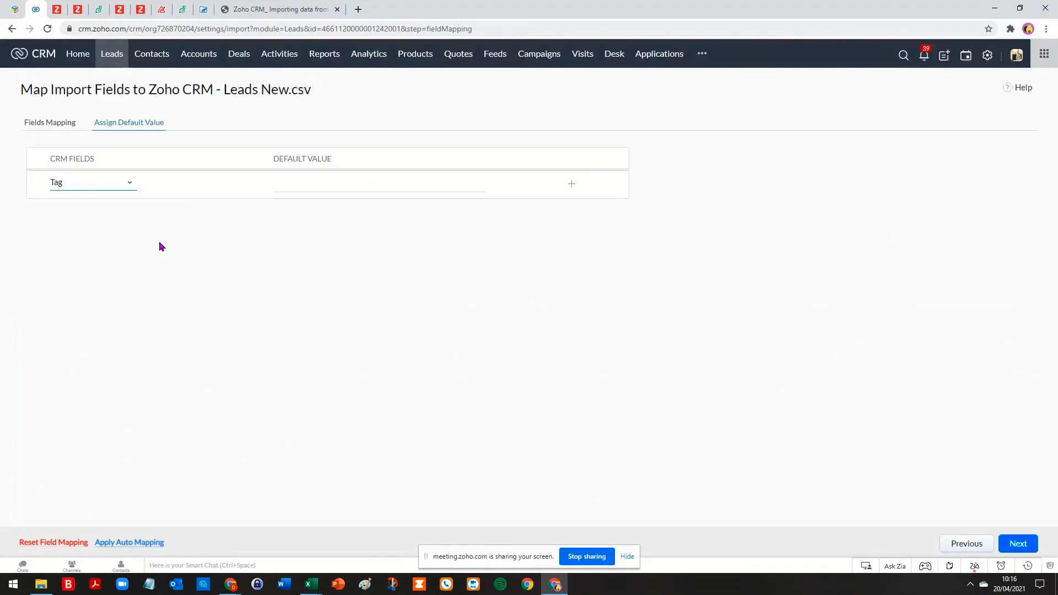
left_click(303, 184)
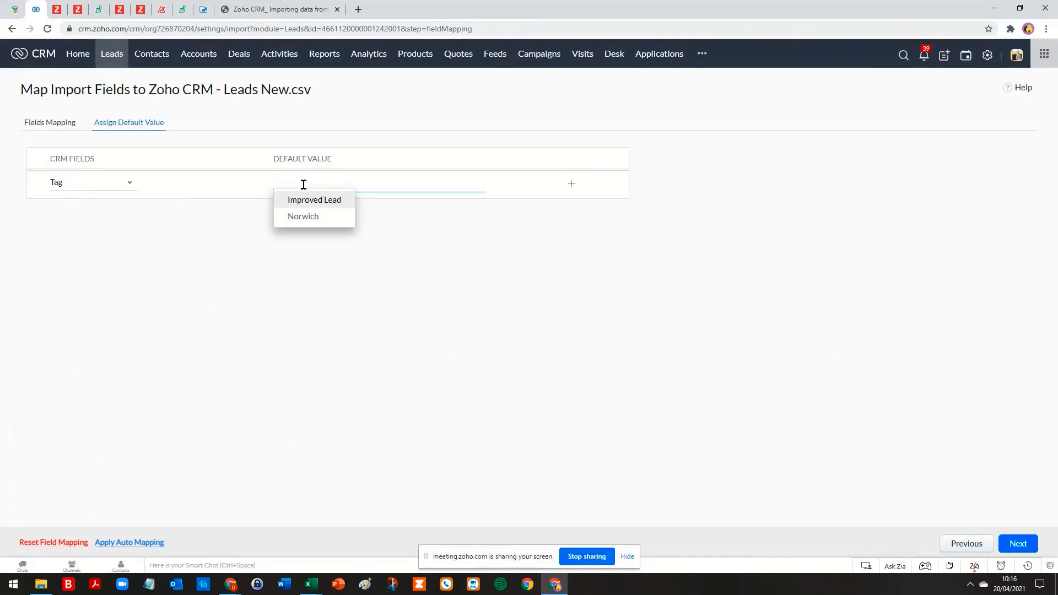
type("!HW_")
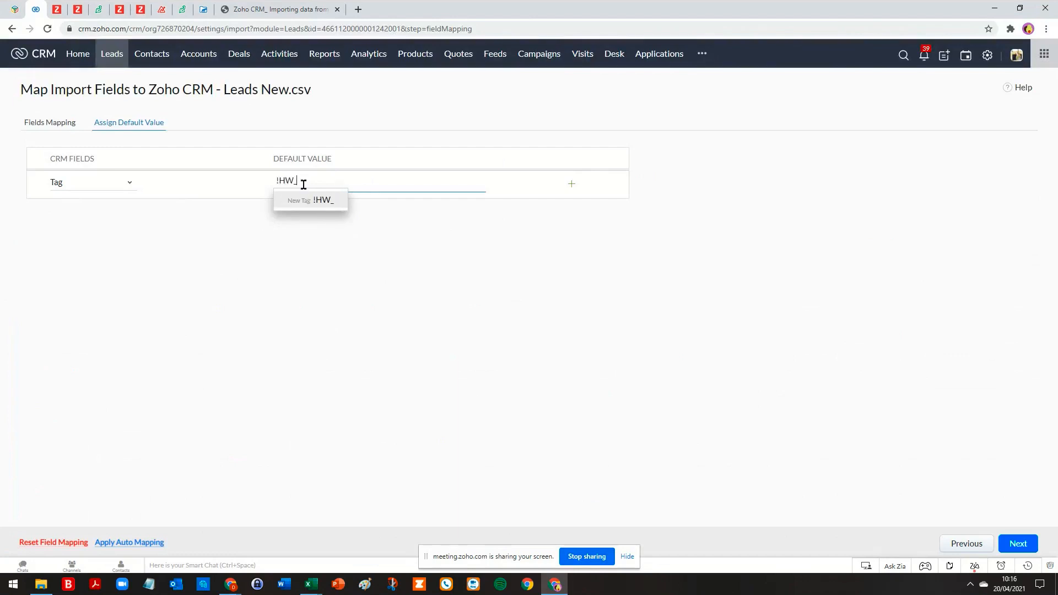
type("April")
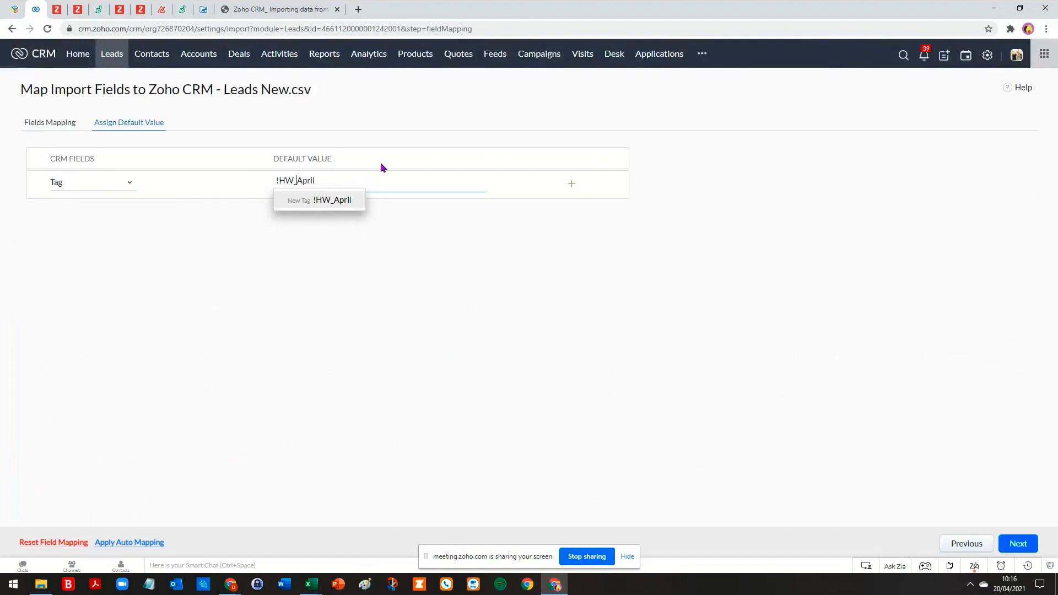
key("Home")
key("Delete")
type("1")
left_click(349, 203)
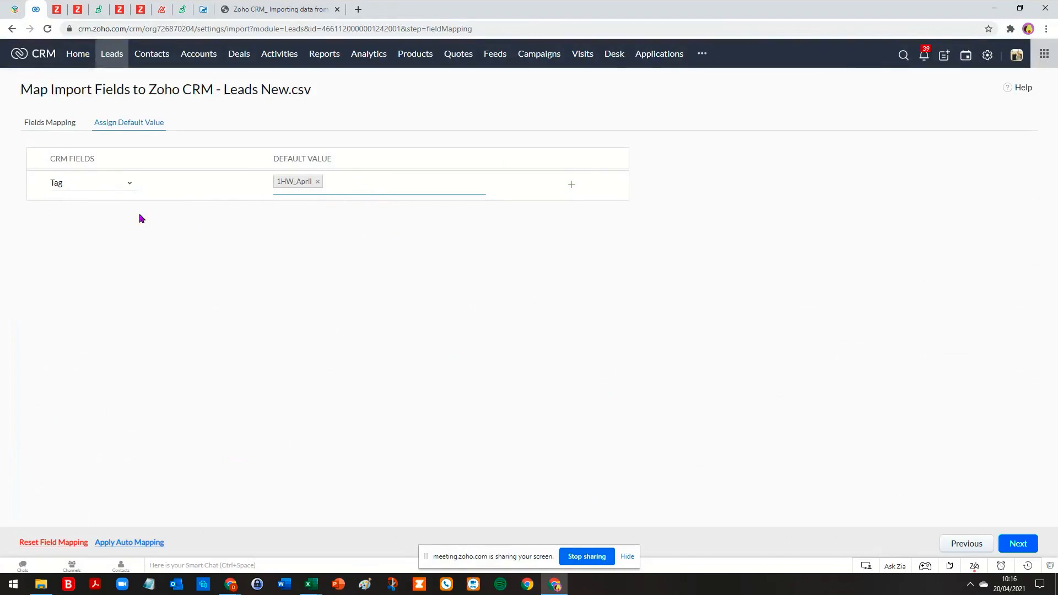
Step: Add a second default value for the Lead Owner field and assign the second active user in the list as owner
left_click(572, 189)
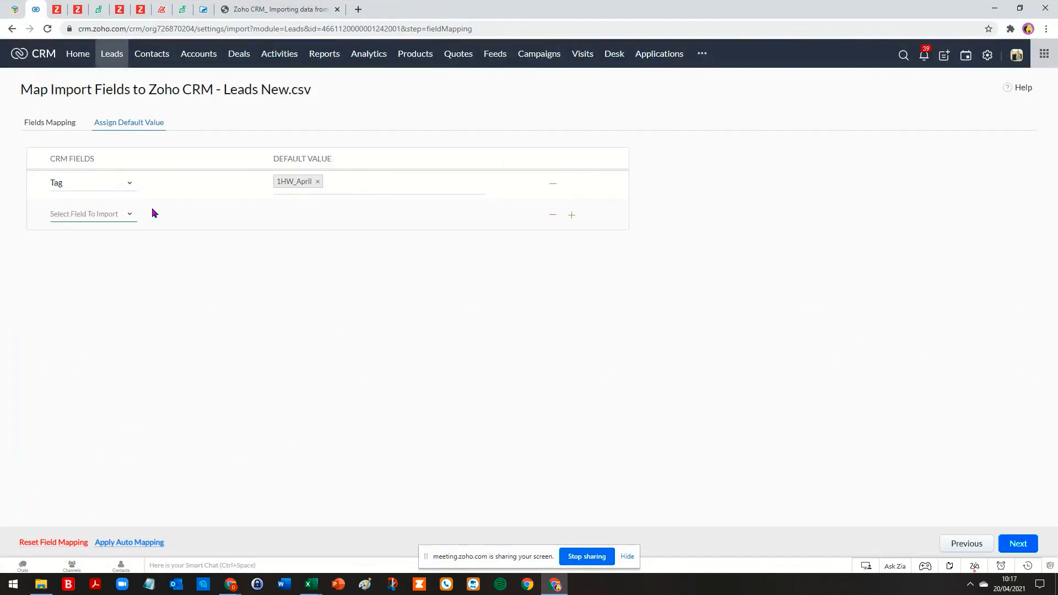
left_click(99, 216)
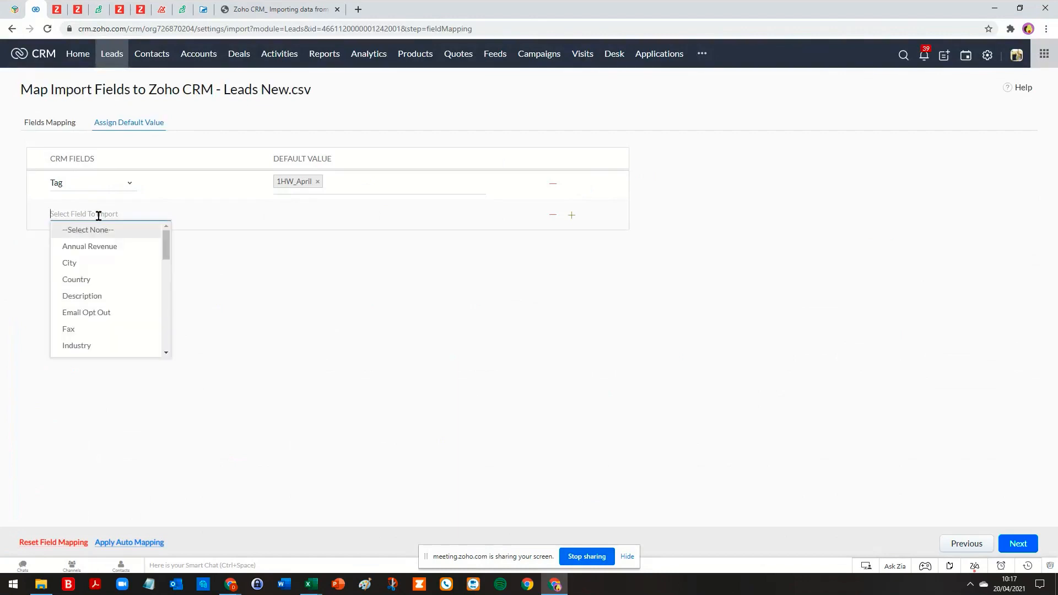
scroll(97, 242, "down", 3)
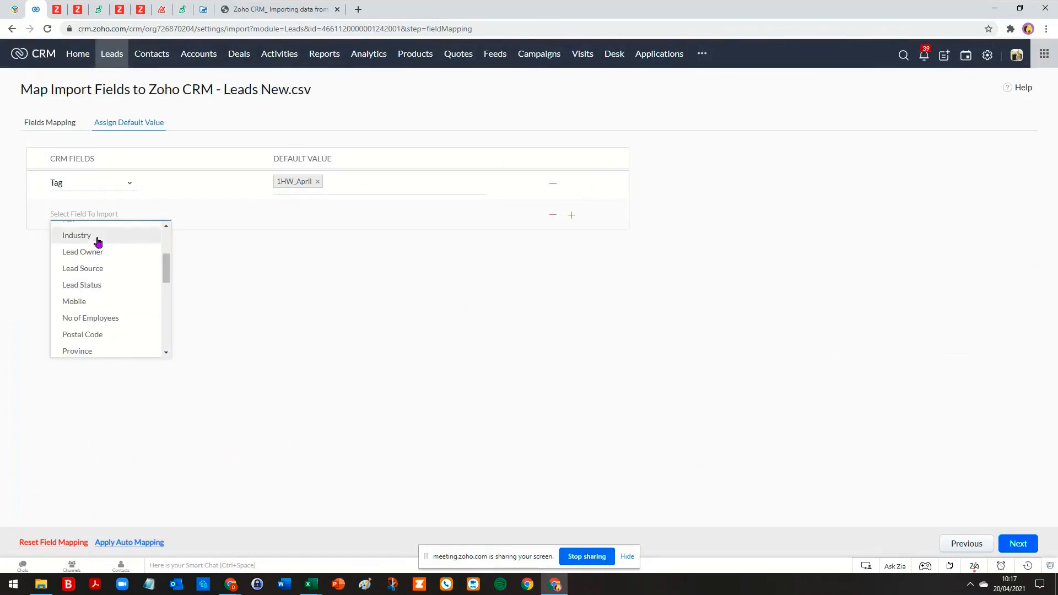
scroll(98, 242, "down", 4)
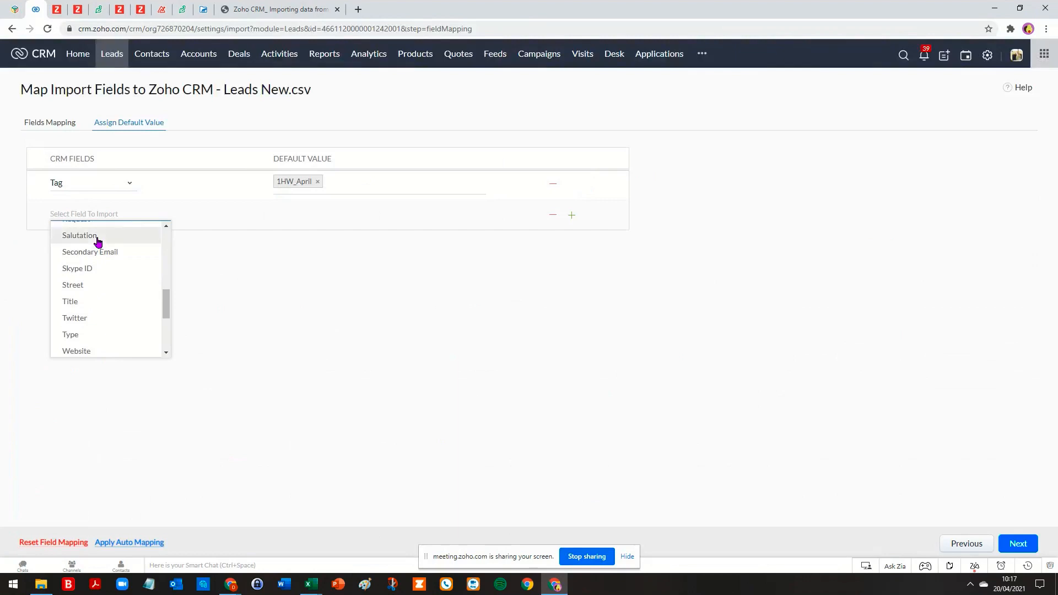
scroll(98, 243, "up", 4)
type("o")
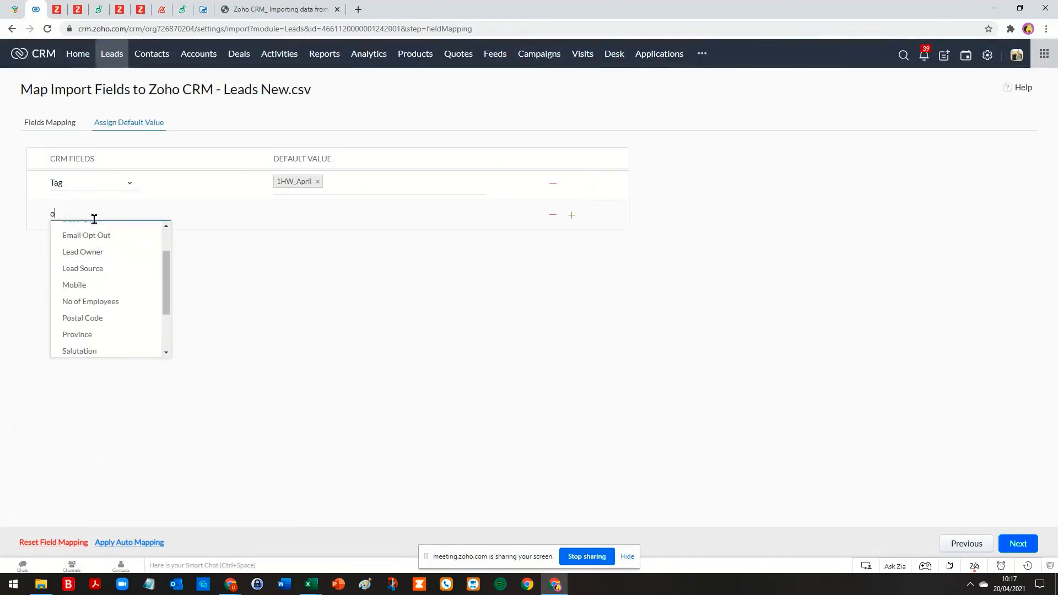
type("w")
left_click(97, 229)
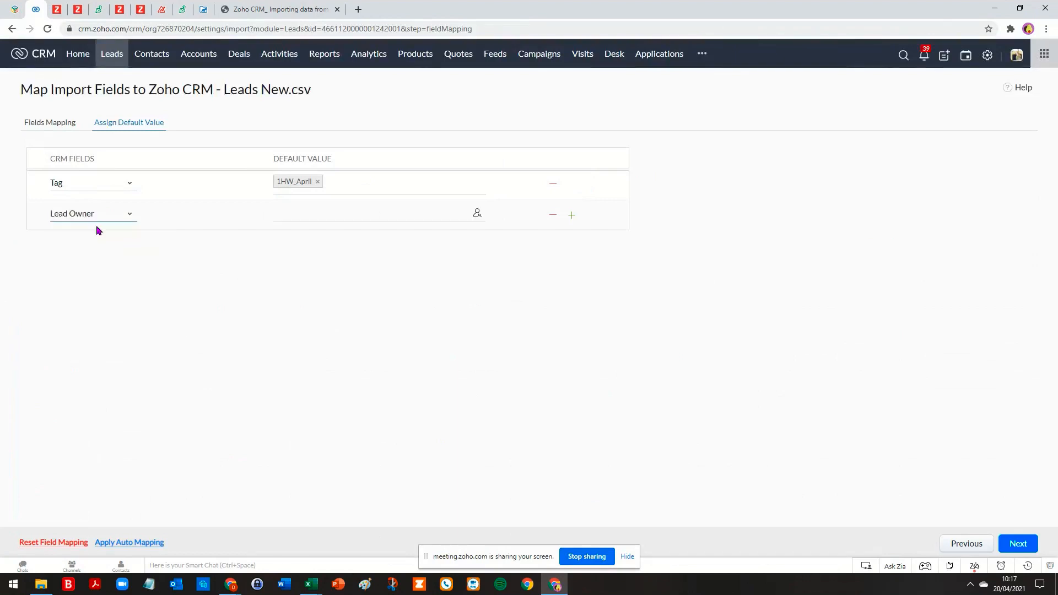
left_click(476, 214)
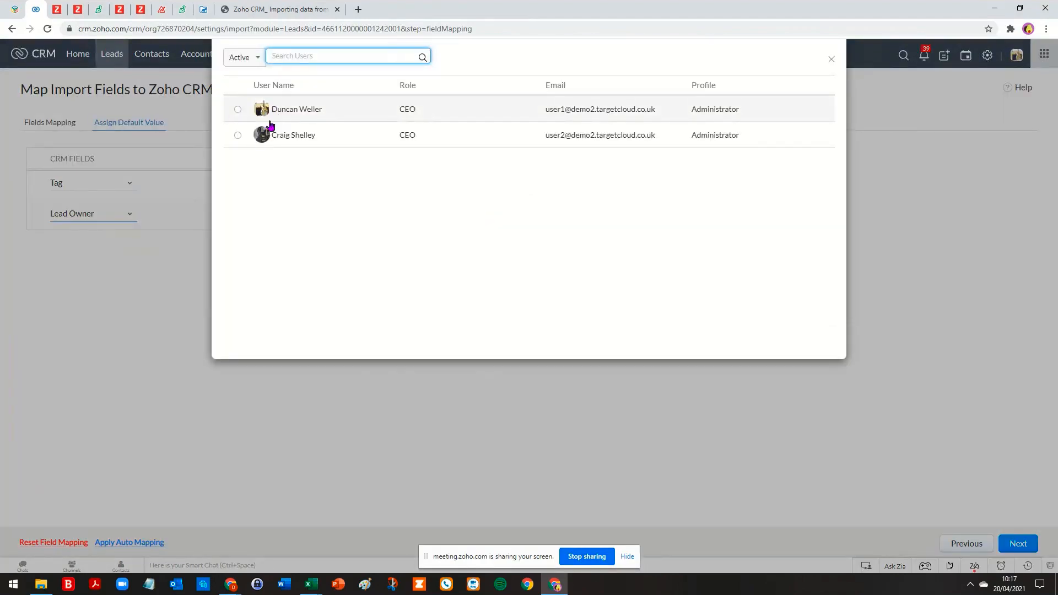
left_click(237, 136)
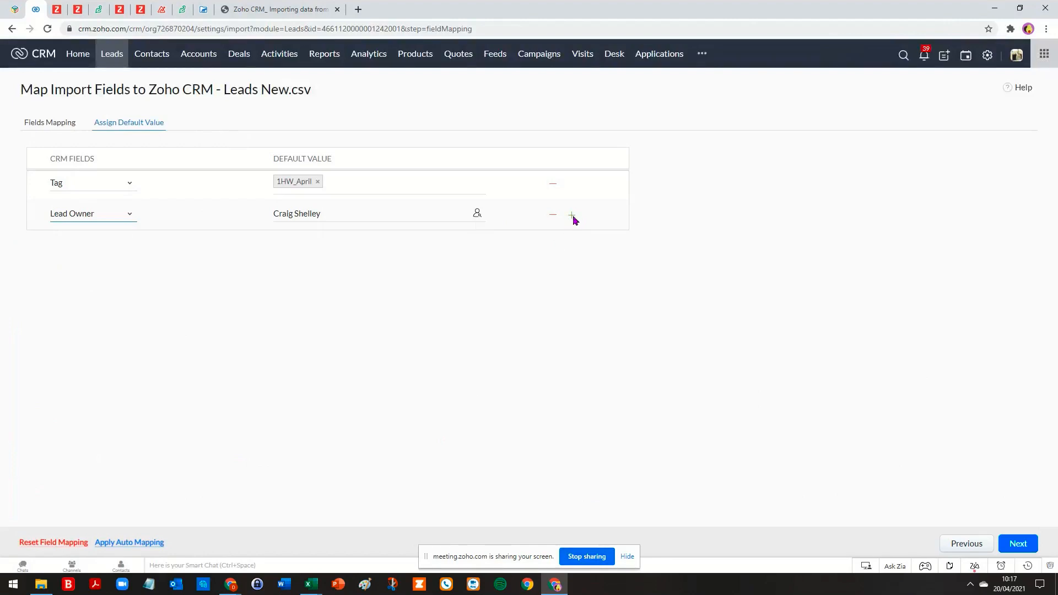
Step: Add an empty third row to the default values and proceed to the next stage of the lead import
left_click(572, 216)
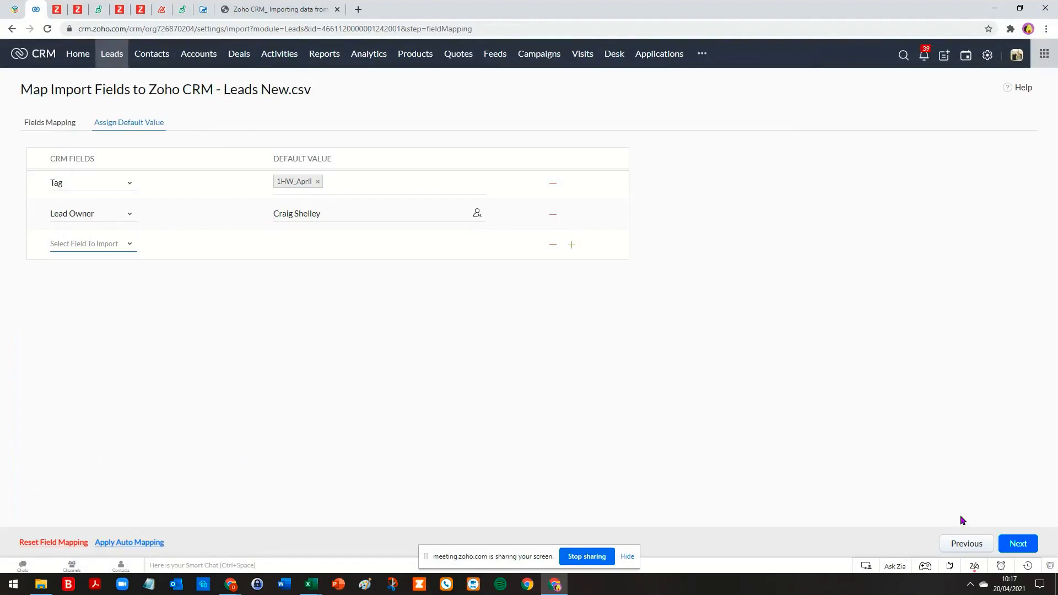
left_click(1019, 543)
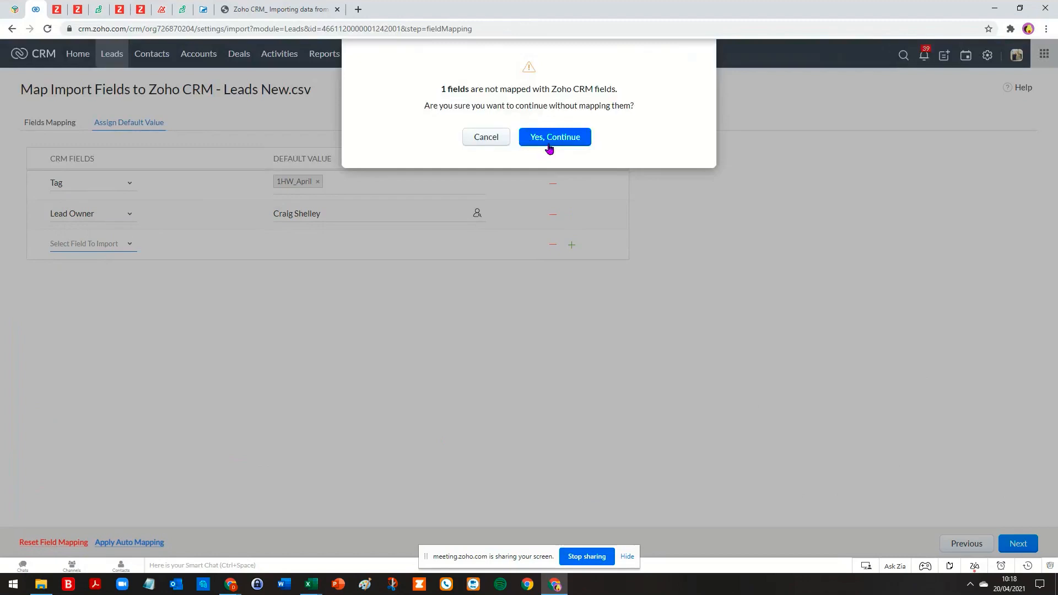
Step: Open the Standard layout of the Leads module from the CRM setup in a separate browser tab
left_click(61, 7)
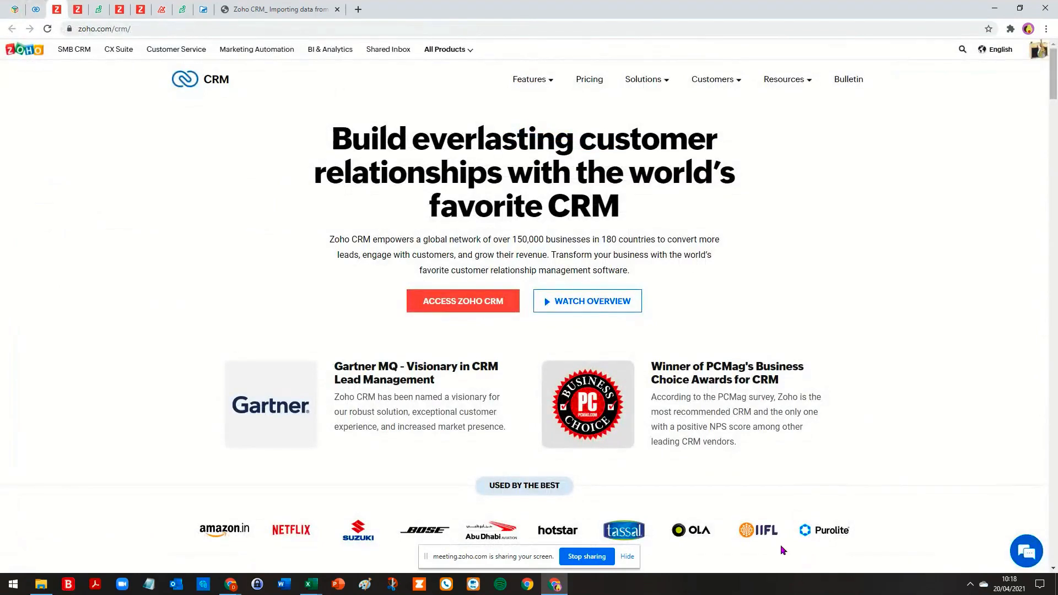
left_click(464, 310)
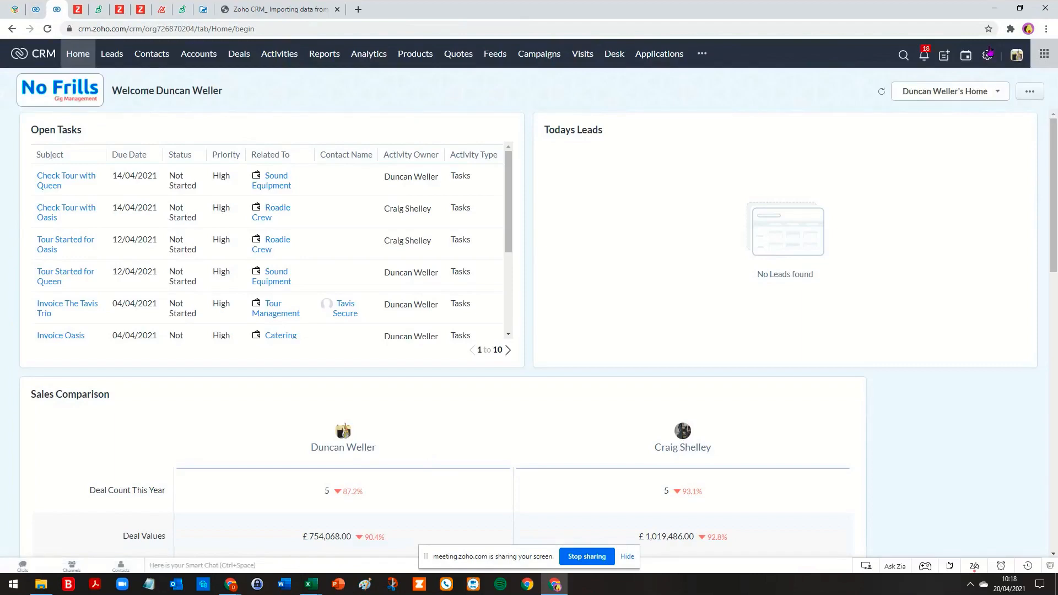
left_click(987, 55)
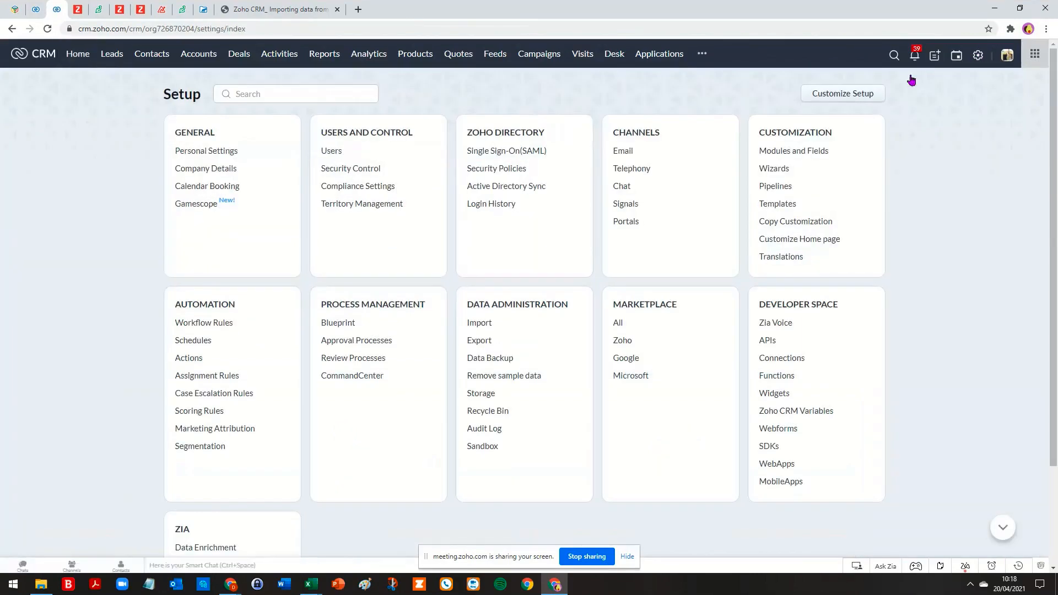
left_click(812, 156)
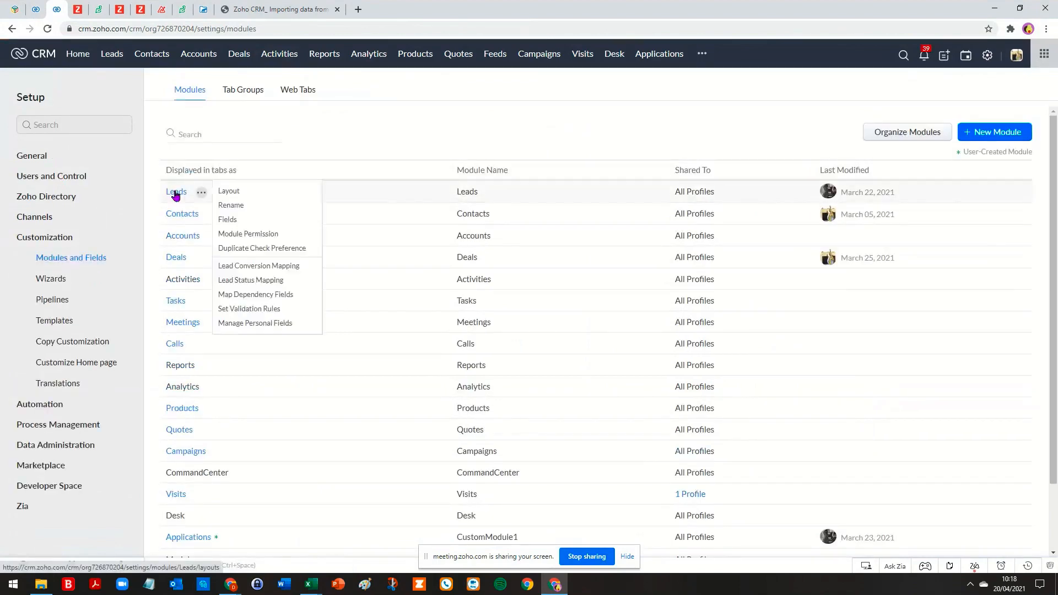
left_click(176, 193)
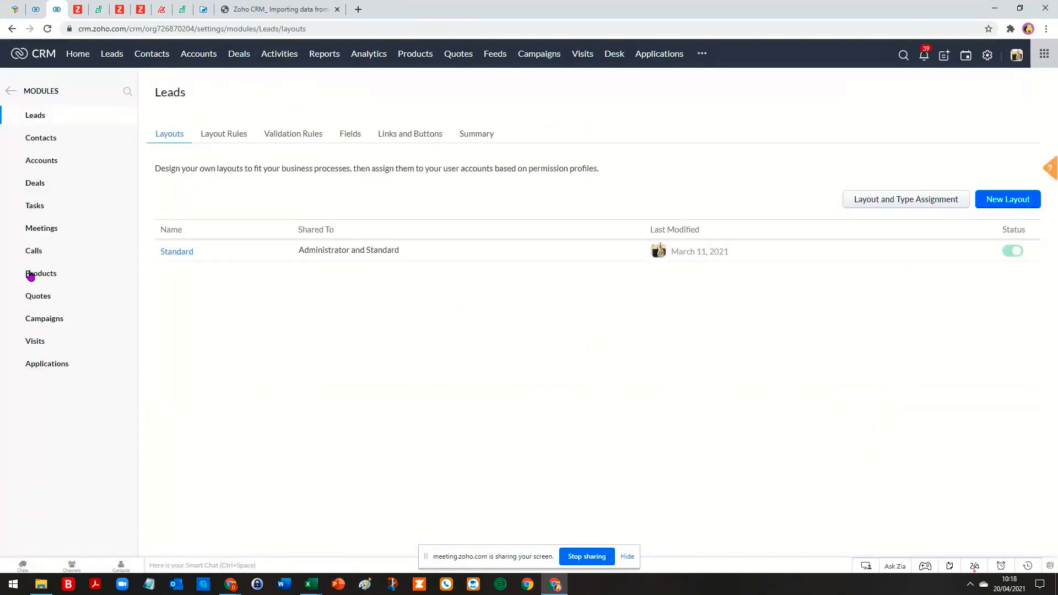
left_click(172, 252)
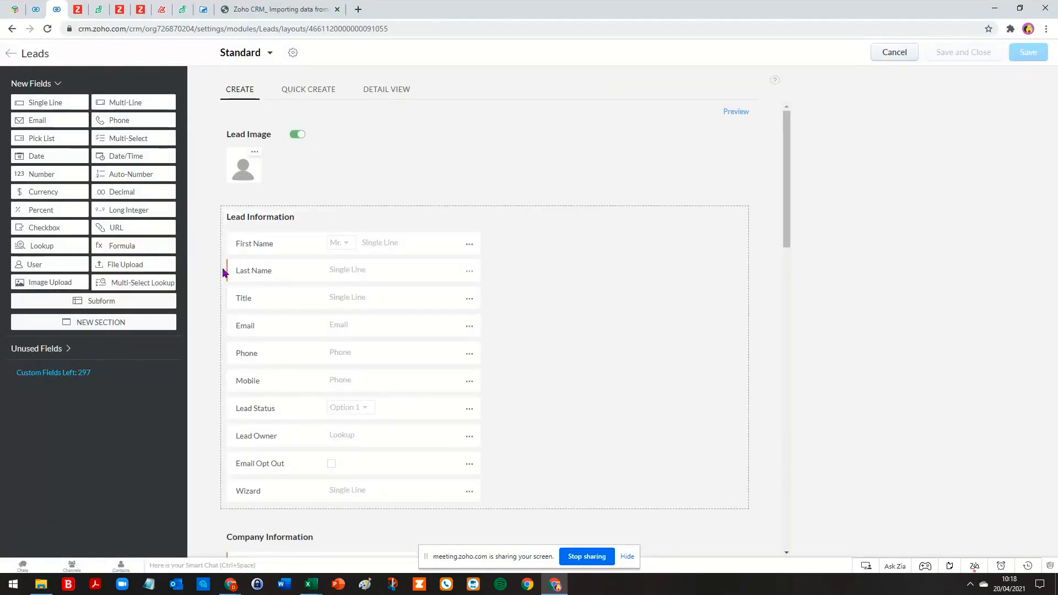
Step: Look through the layout's sections and remove the required setting from the Company field under Company Information
scroll(234, 274, "down", 5)
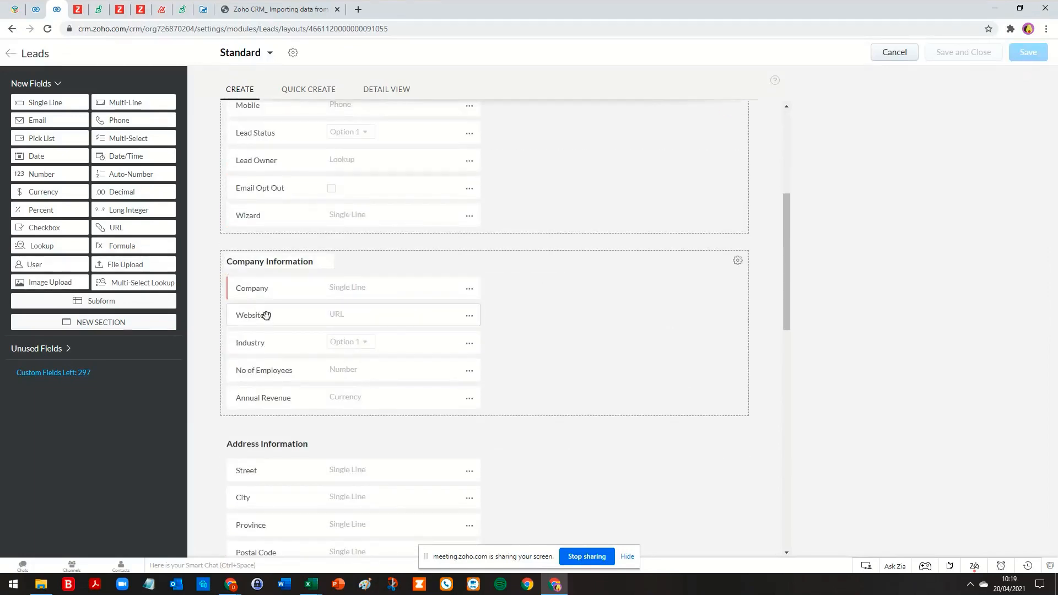
scroll(437, 344, "down", 1)
scroll(438, 344, "down", 10)
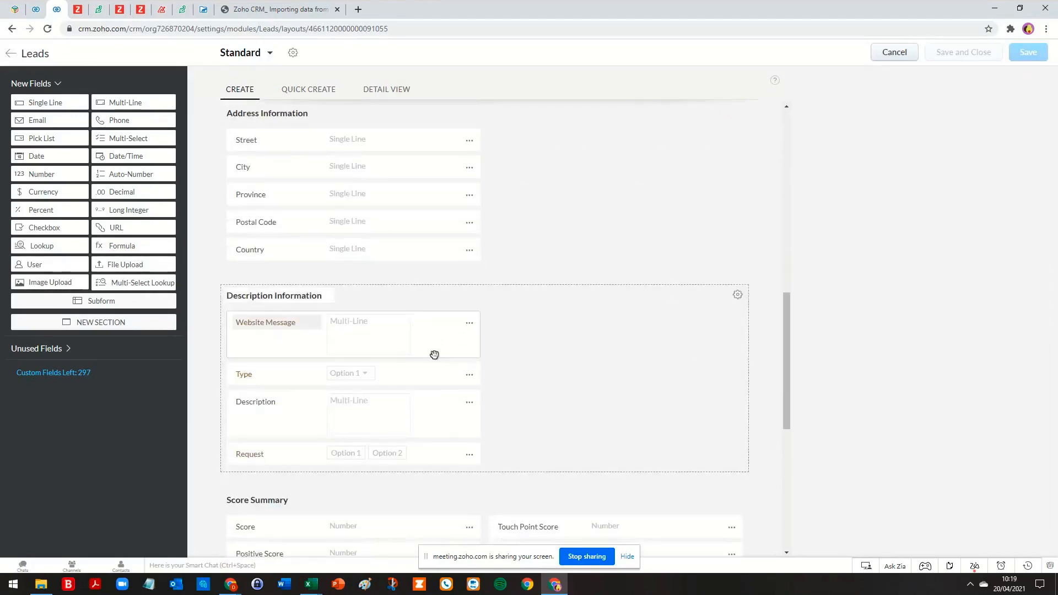
scroll(435, 354, "up", 8)
scroll(434, 355, "up", 3)
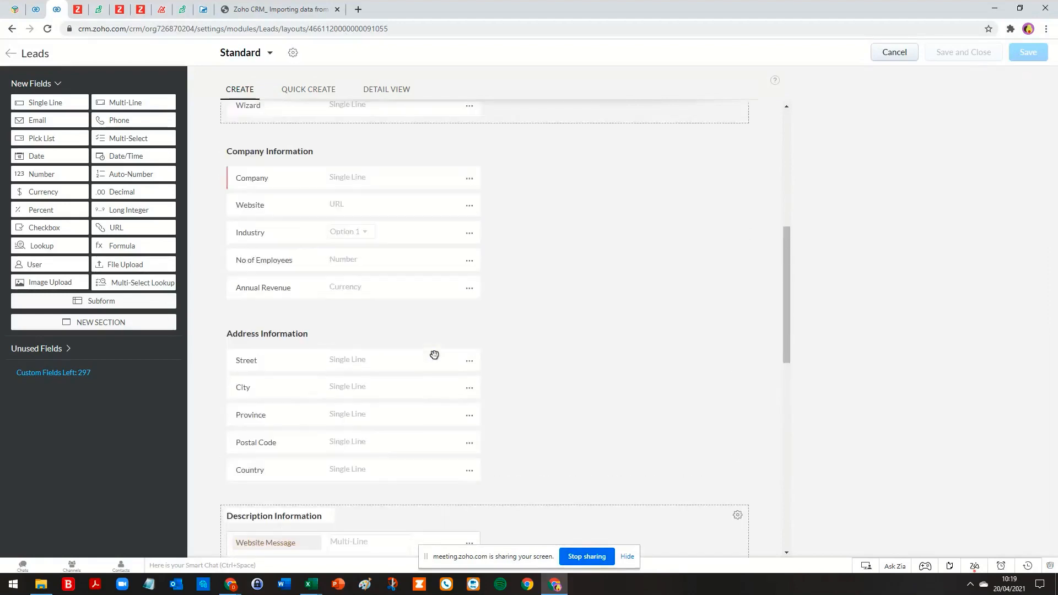
left_click(468, 236)
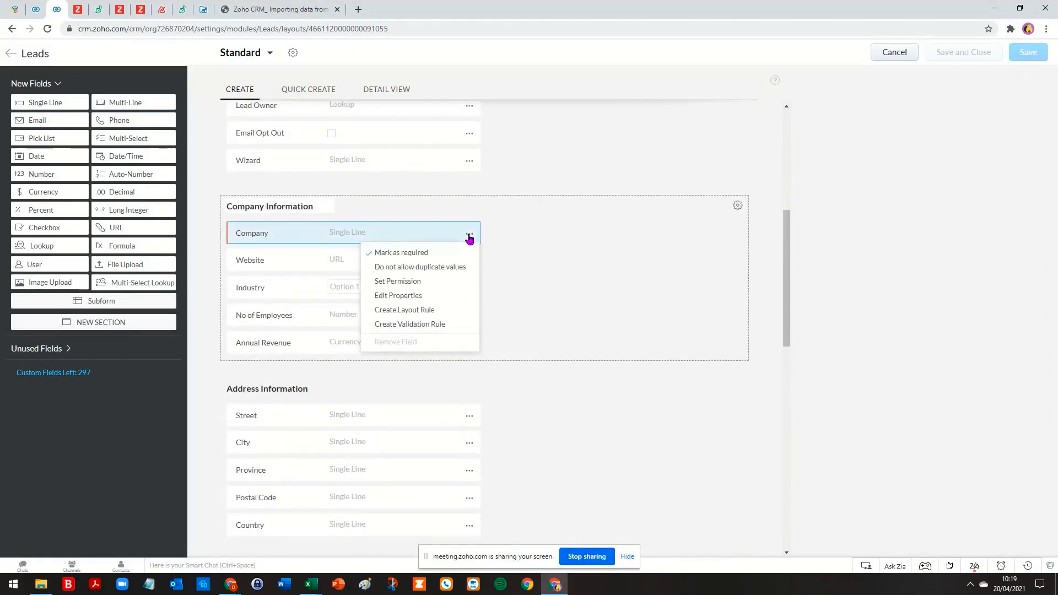
left_click(400, 255)
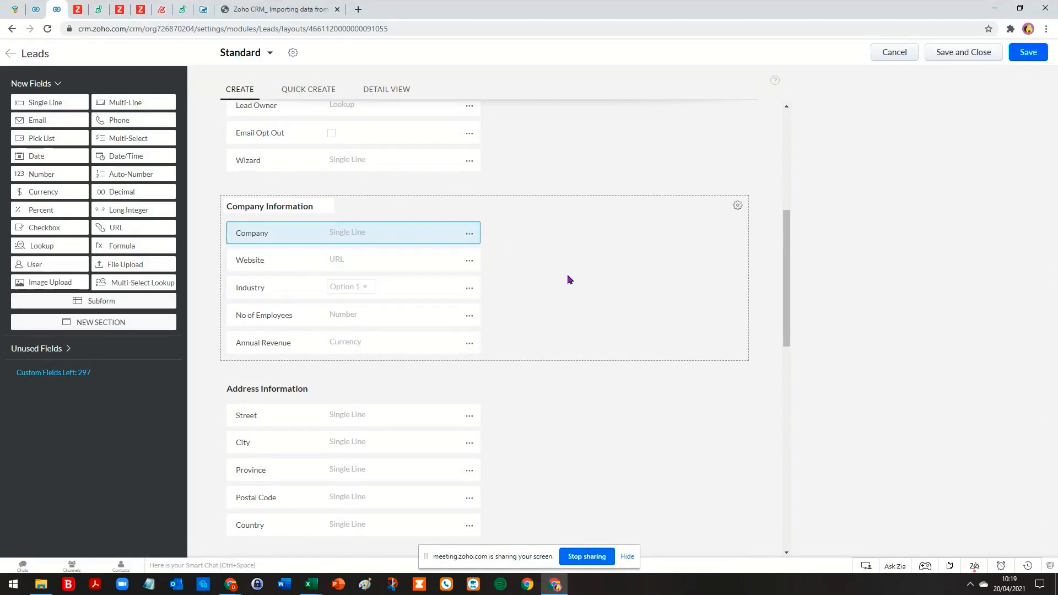
Step: Check the company column of Leads New.csv in Excel and leave the Leads layout editor without saving the changes
left_click(469, 234)
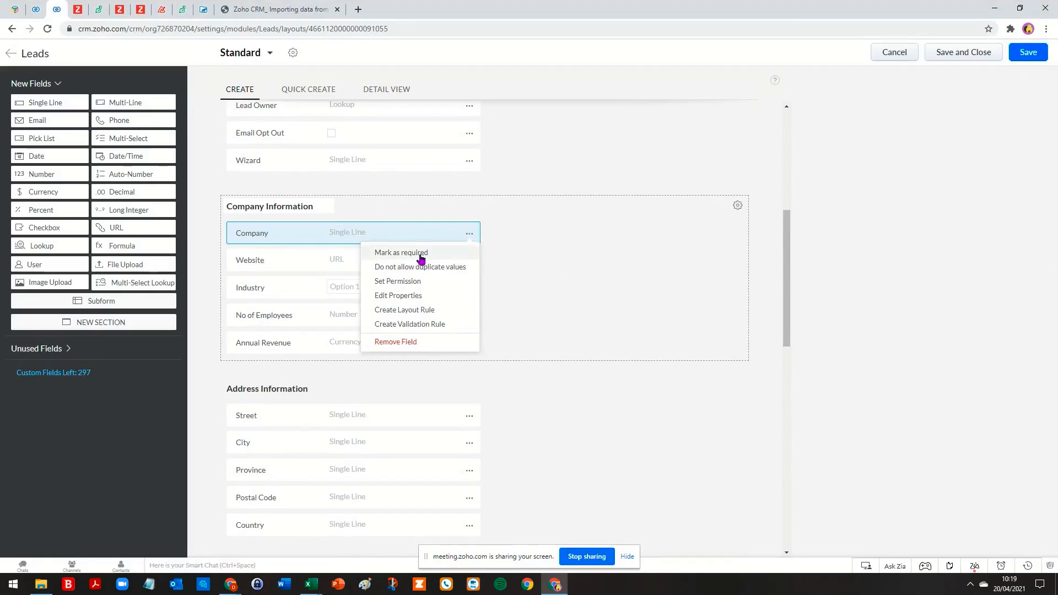
mouse_move(312, 585)
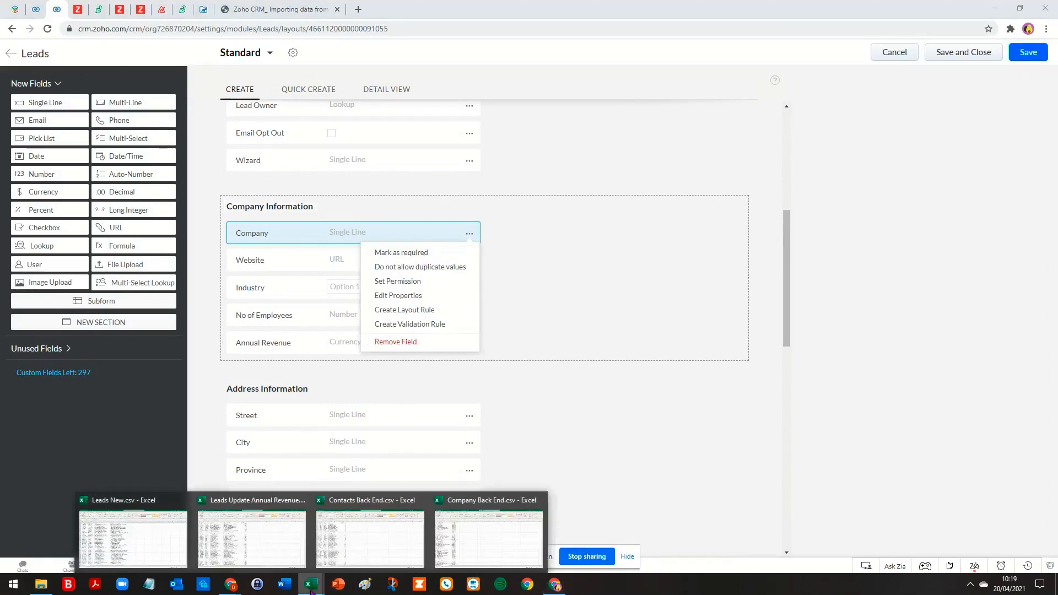
left_click(142, 536)
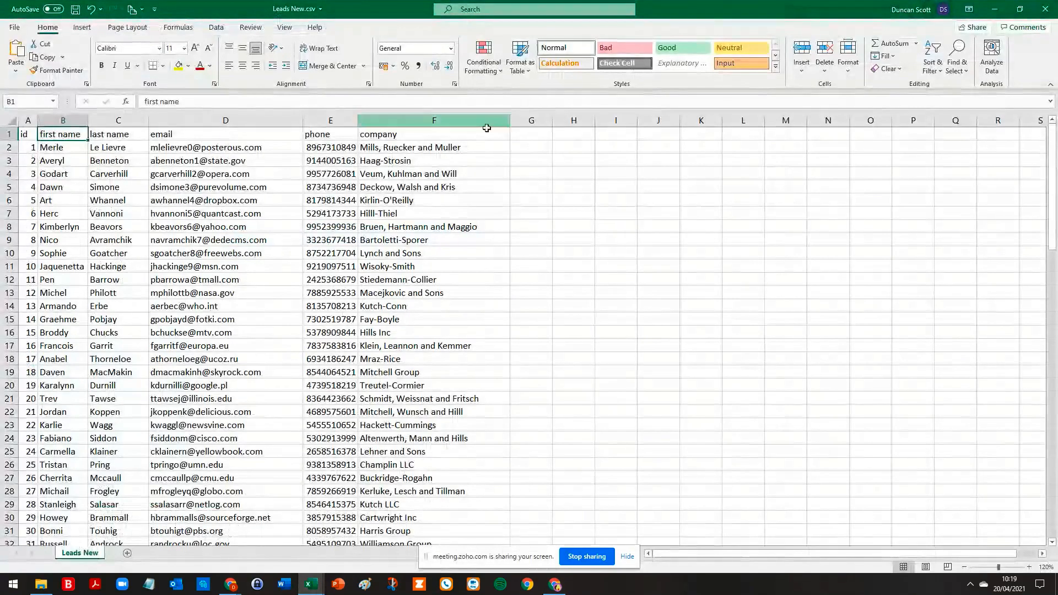
key("alt+Tab")
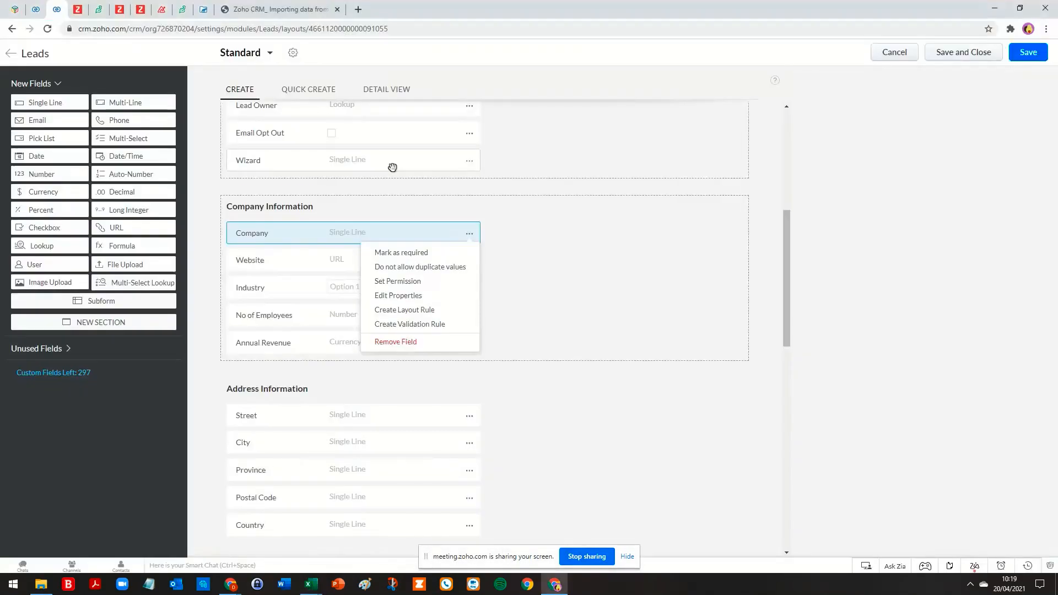
left_click(394, 253)
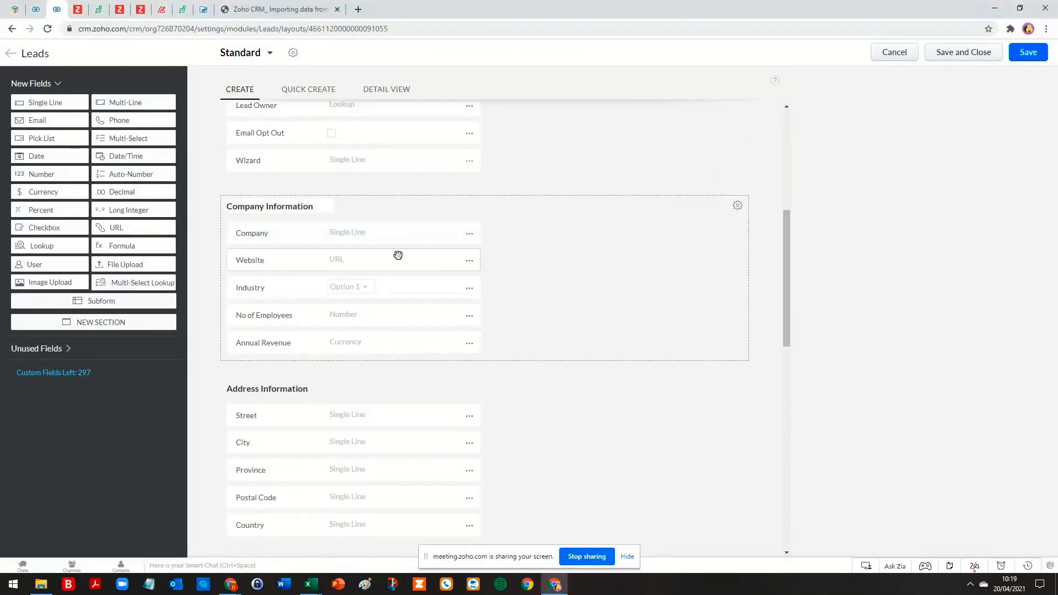
left_click(899, 59)
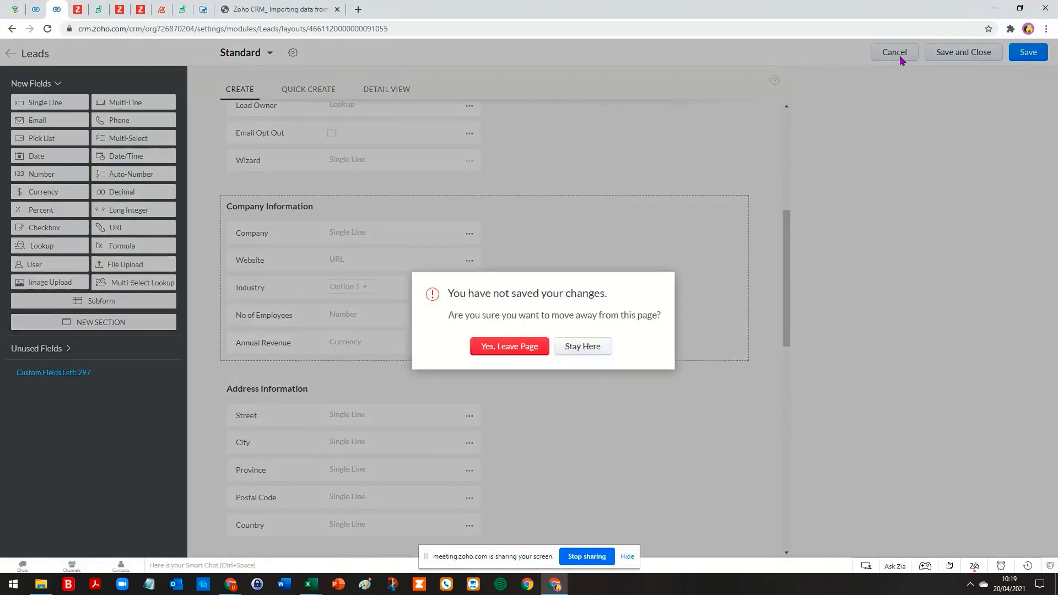
left_click(520, 346)
Step: Return to the Leads New.csv import and continue without mapping the remaining field
left_click(36, 9)
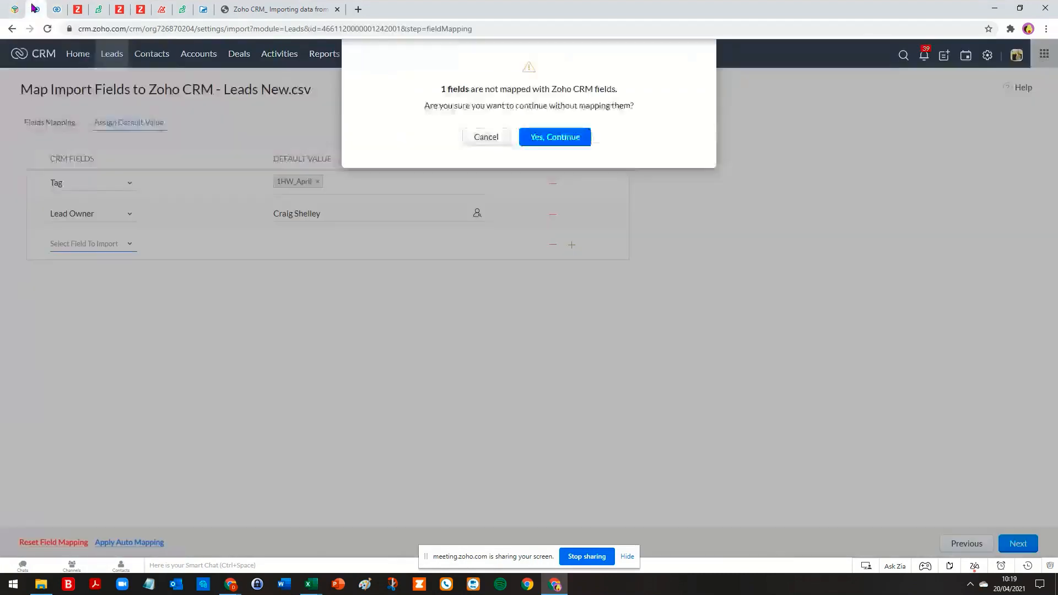
left_click(550, 144)
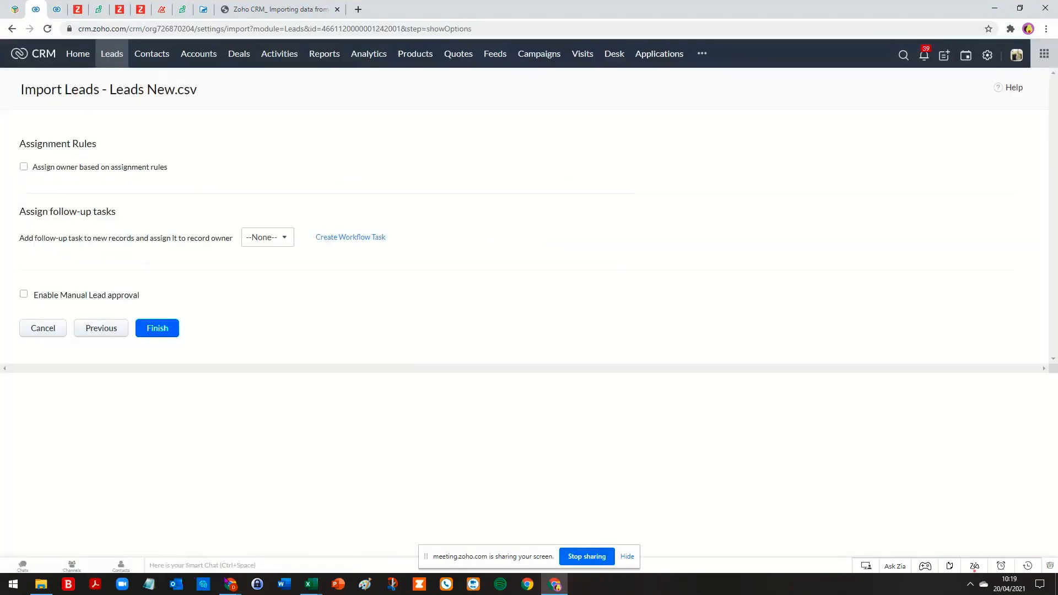
Step: Check the attendee list in the Zoho Meeting webinar window and return to the lead import
mouse_move(232, 588)
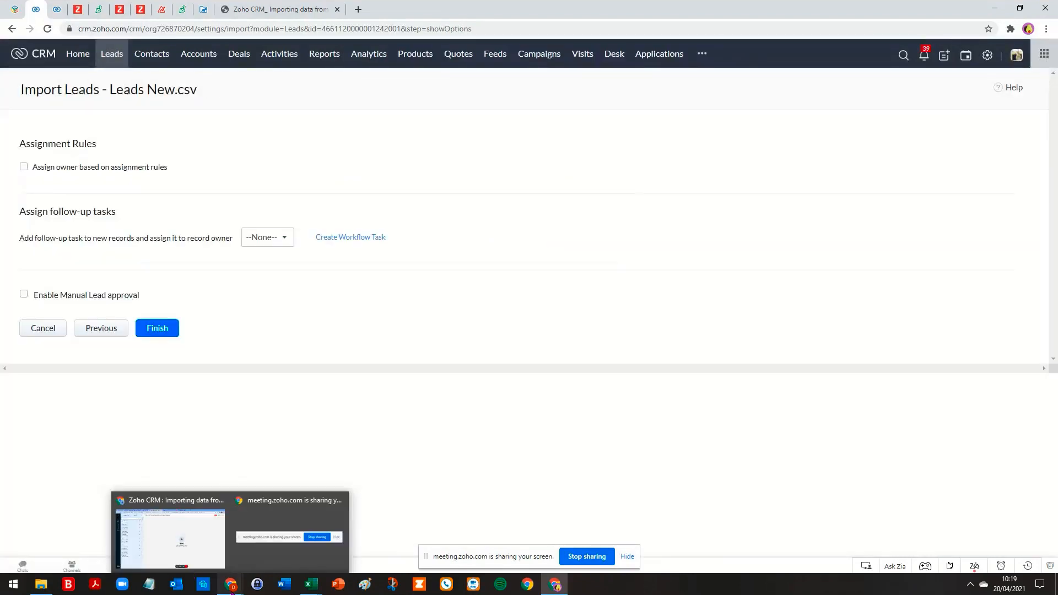
left_click(201, 554)
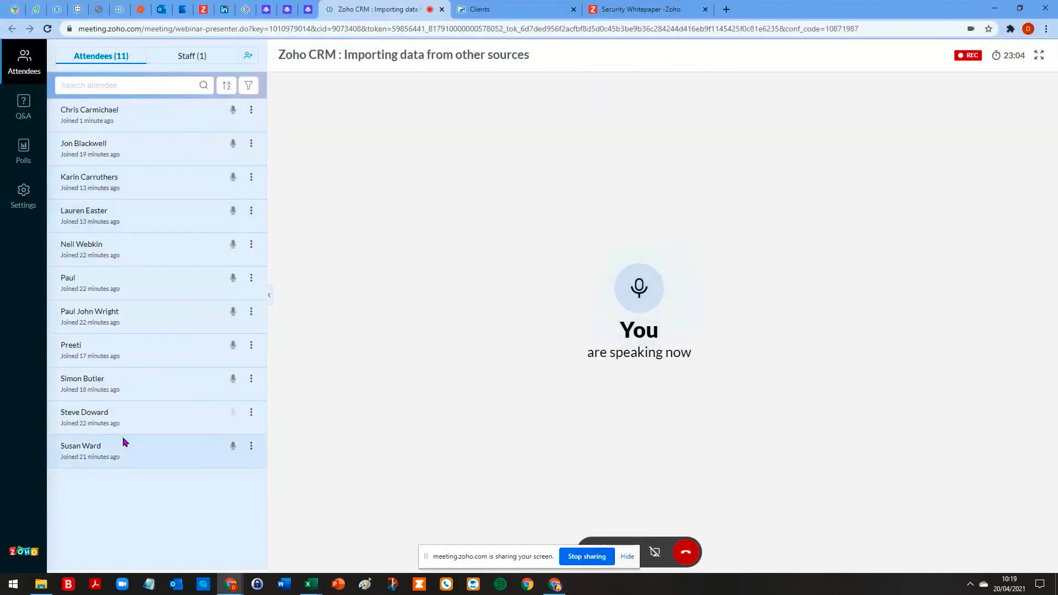
key("alt+Tab")
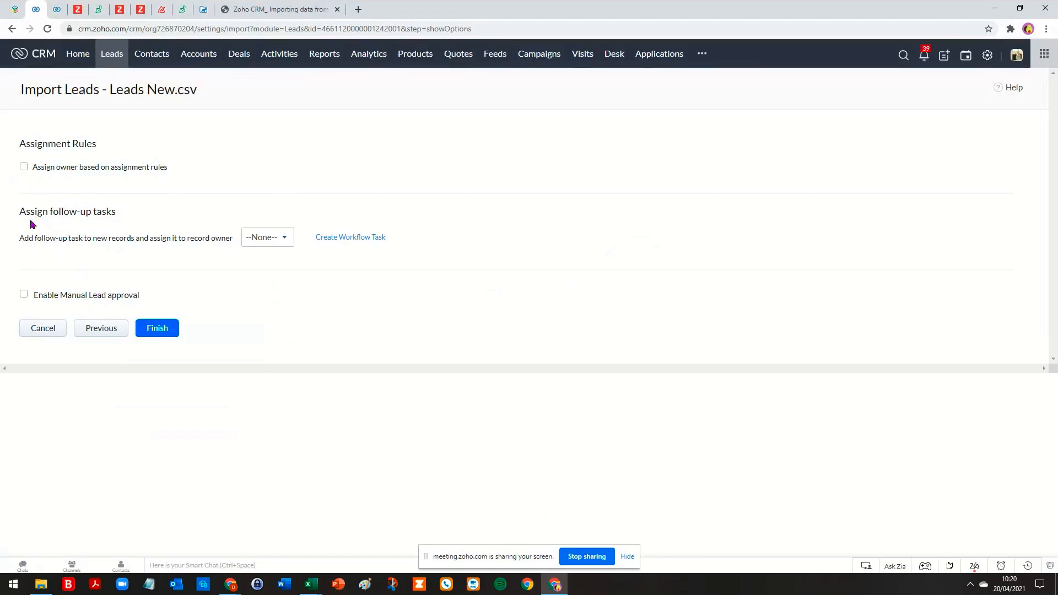
Step: Add the follow-up task "Follow up - ${Leads.Last Name} for ${Leads.Company}" to the new records and finish the import
left_click(284, 242)
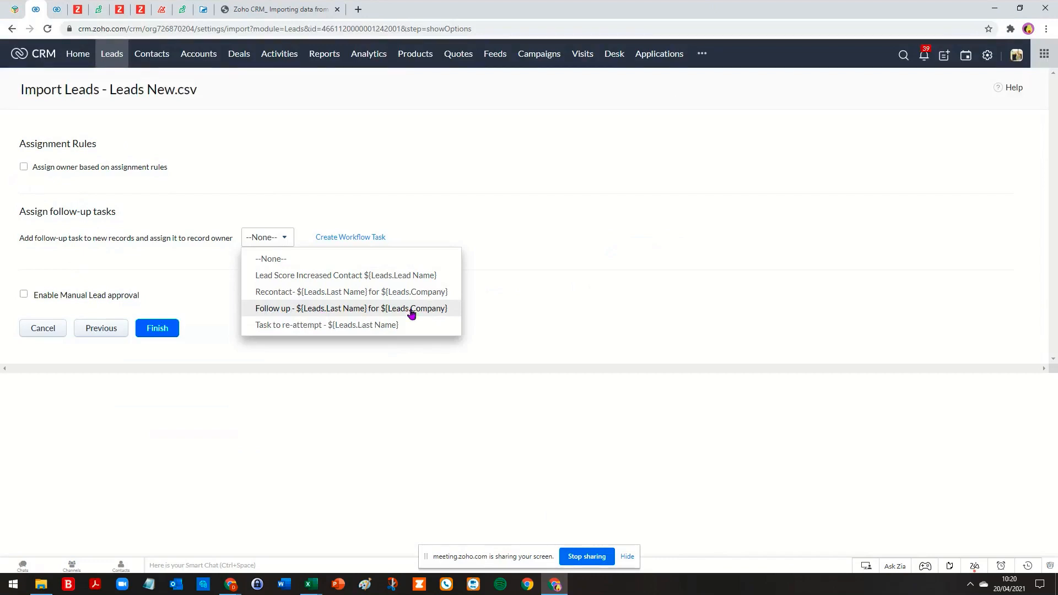
left_click(412, 312)
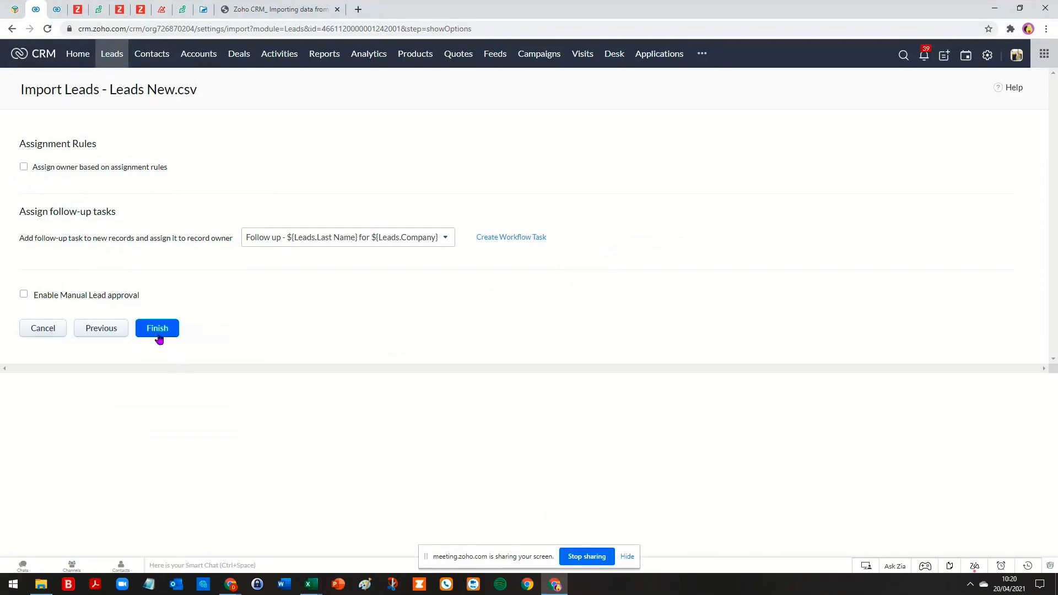
left_click(159, 337)
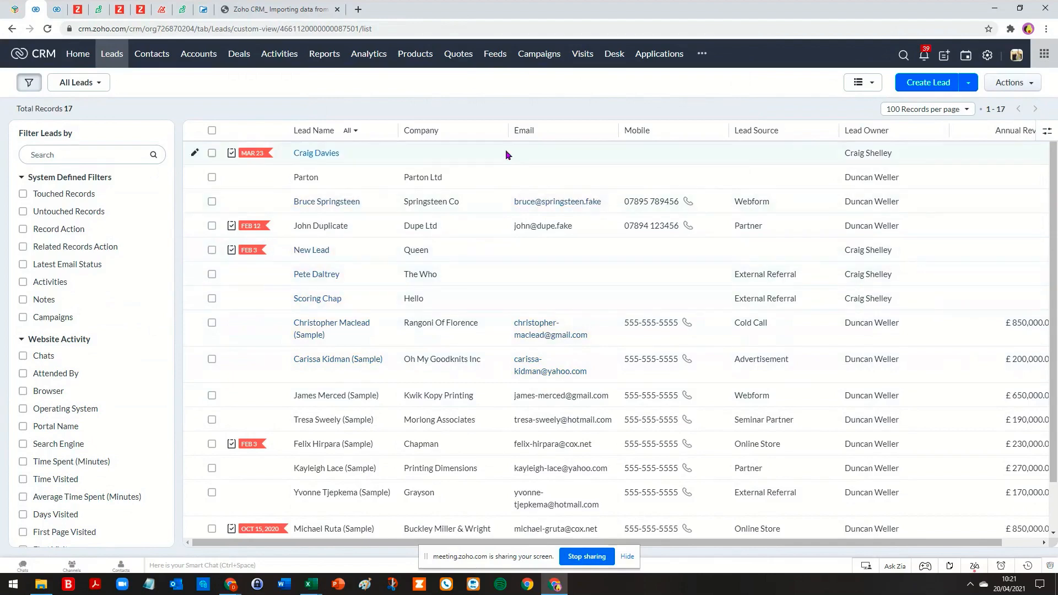
Step: Refresh the leads list, review the added records in the import summary of Leads New.csv, and close the summary
key("F5")
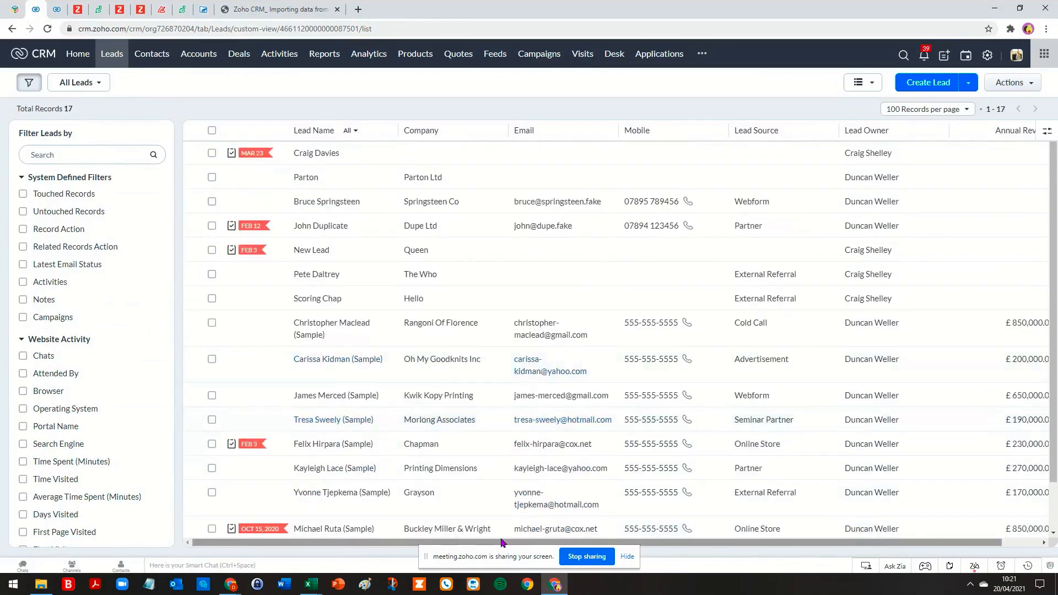
left_click_drag(597, 546, 571, 531)
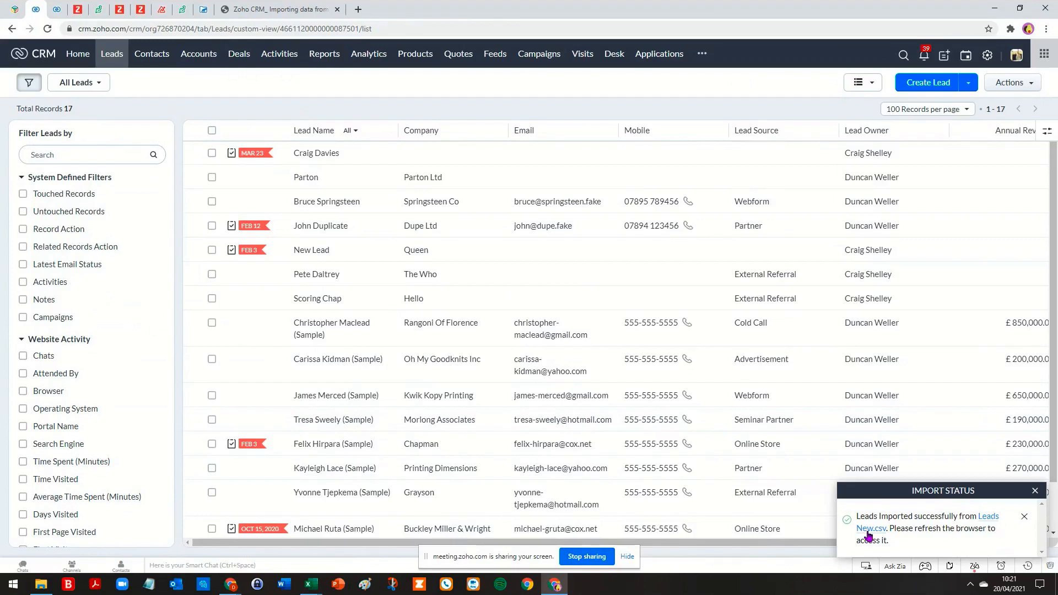
left_click(987, 517)
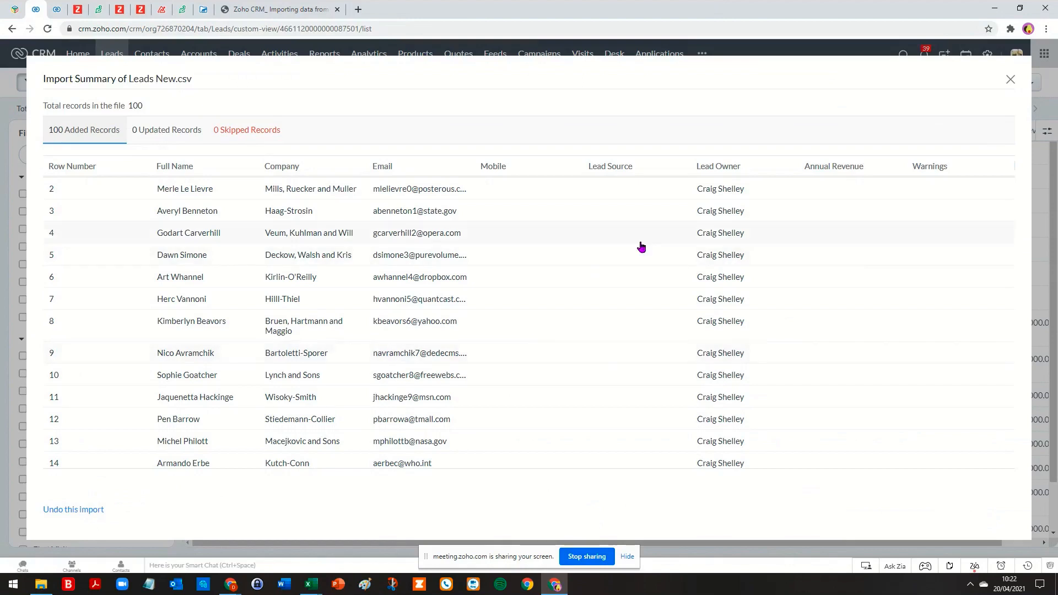
left_click(1010, 82)
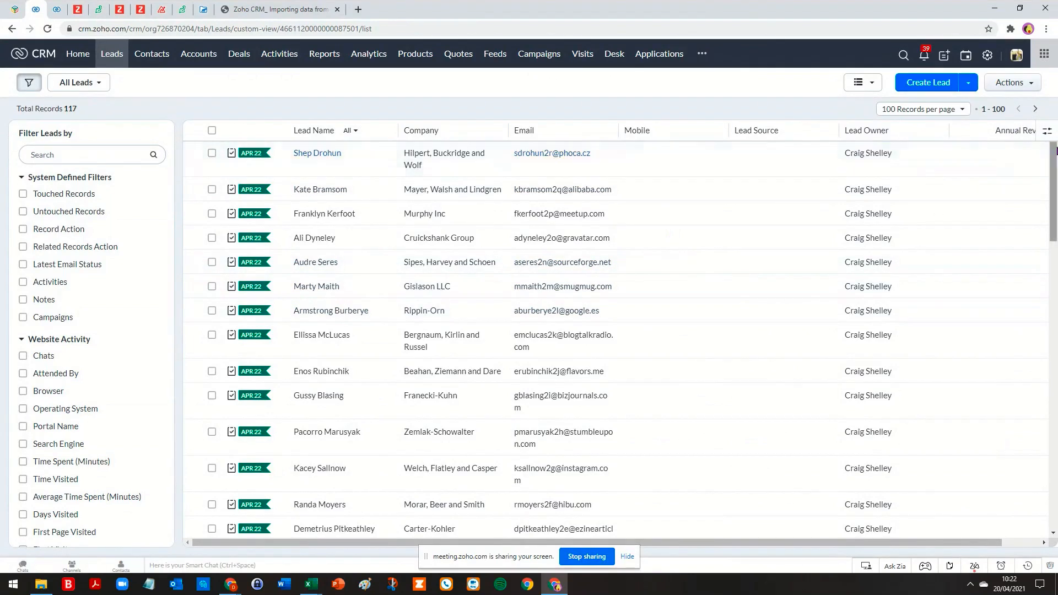
Step: Look through the imported records in the All Leads list and return to the start of the list
left_click_drag(1054, 152, 1055, 452)
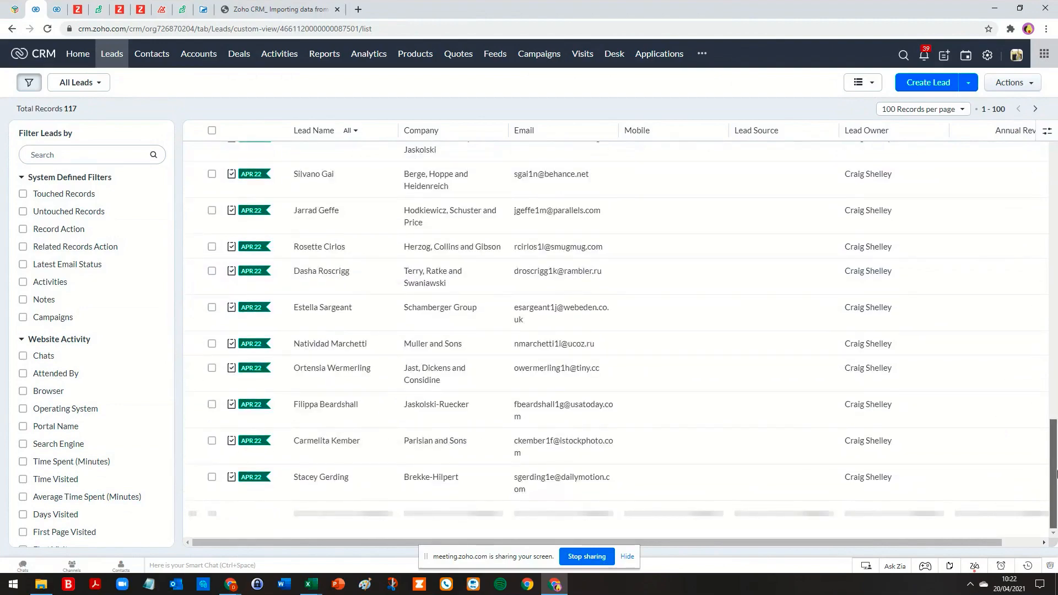
scroll(728, 422, "down", 15)
scroll(739, 376, "up", 6)
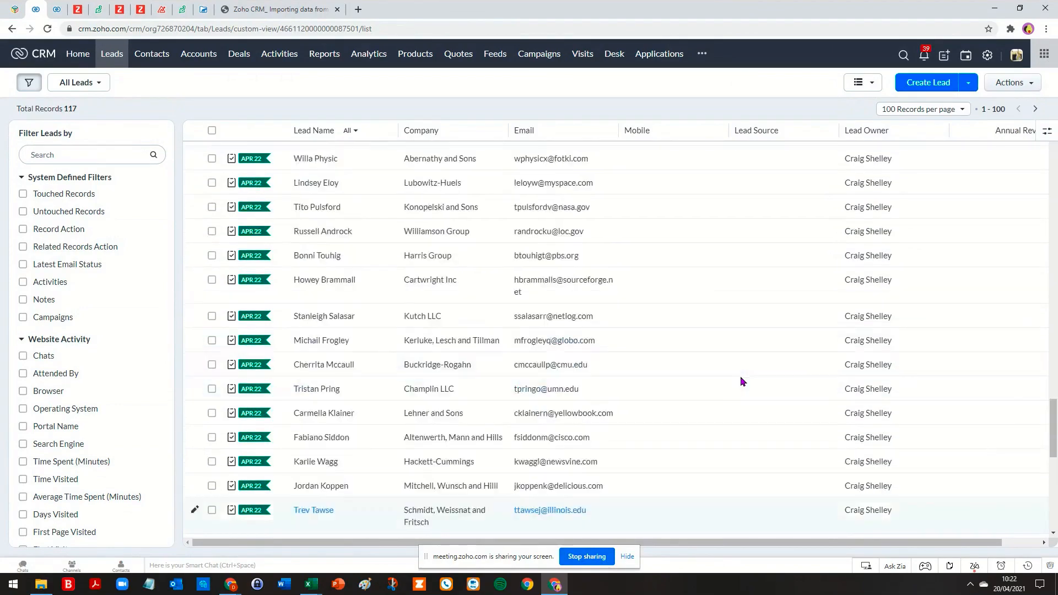
scroll(260, 217, "up", 18)
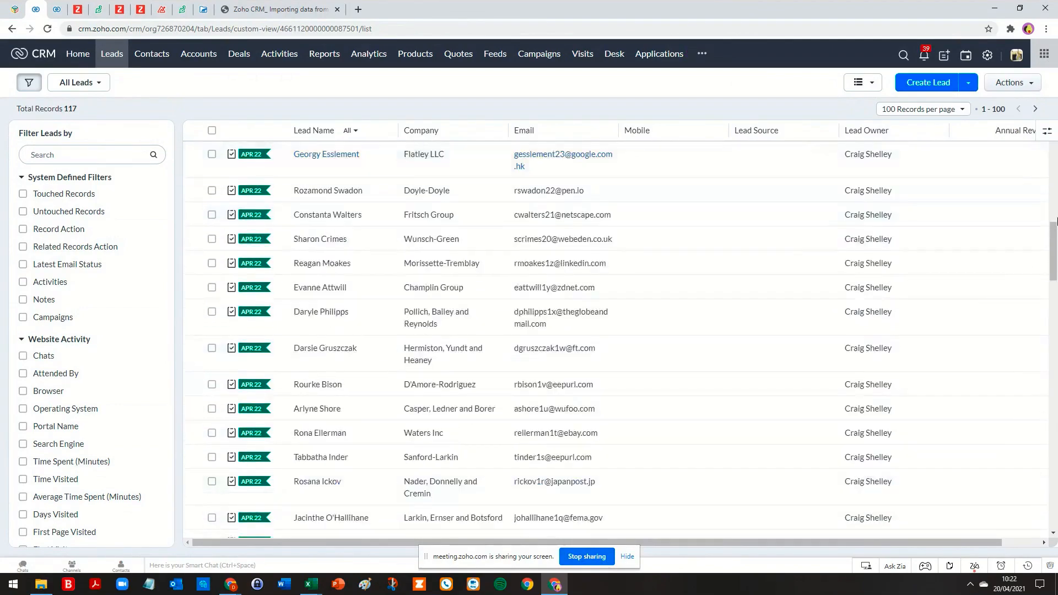
left_click_drag(1054, 223, 1056, 141)
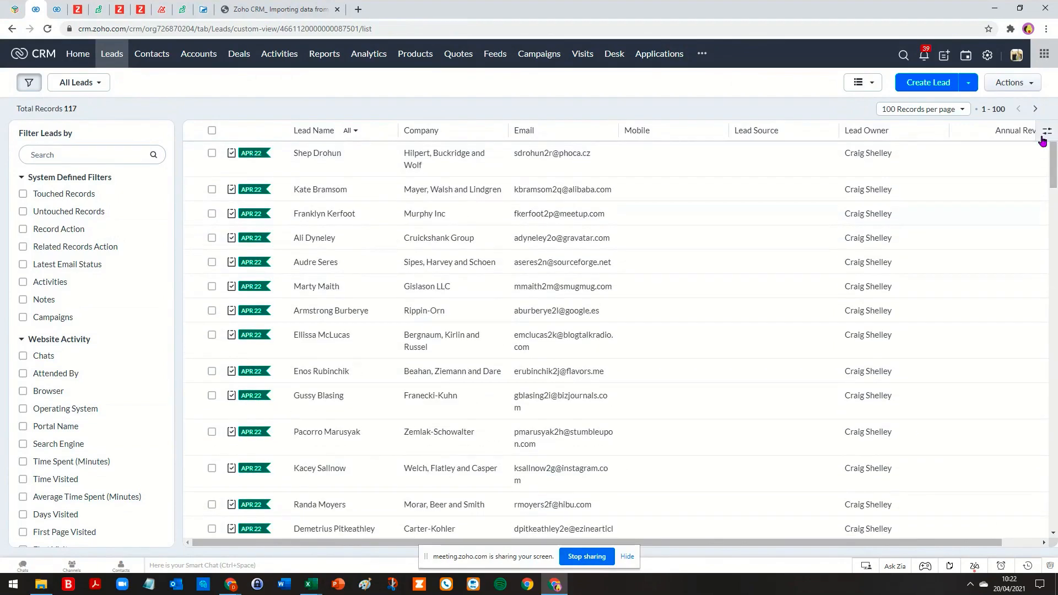
Step: Create a new custom view for the Leads module and name it "1HW April Import"
left_click(85, 87)
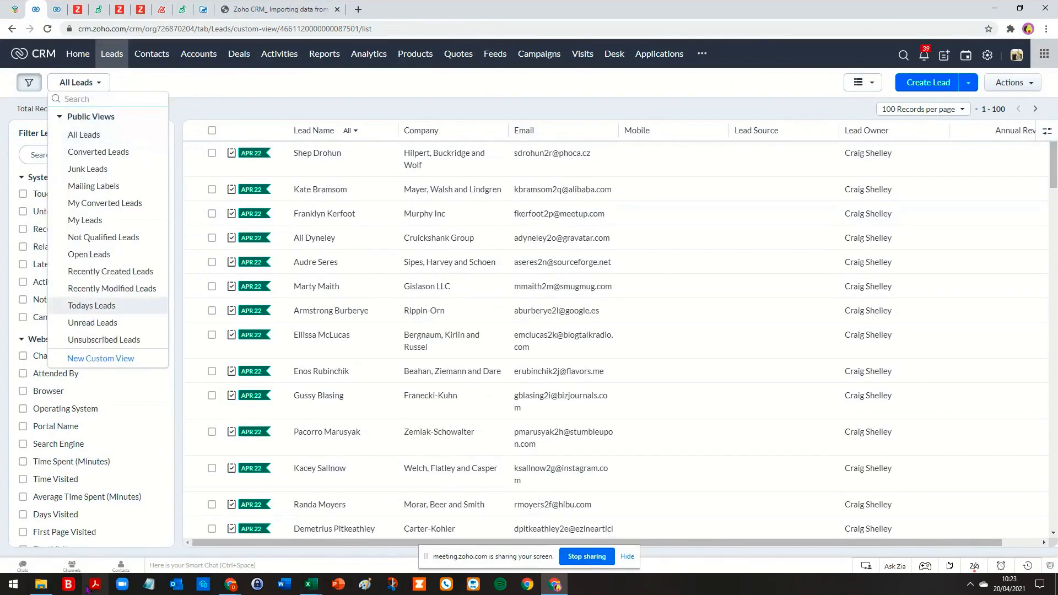
left_click(116, 359)
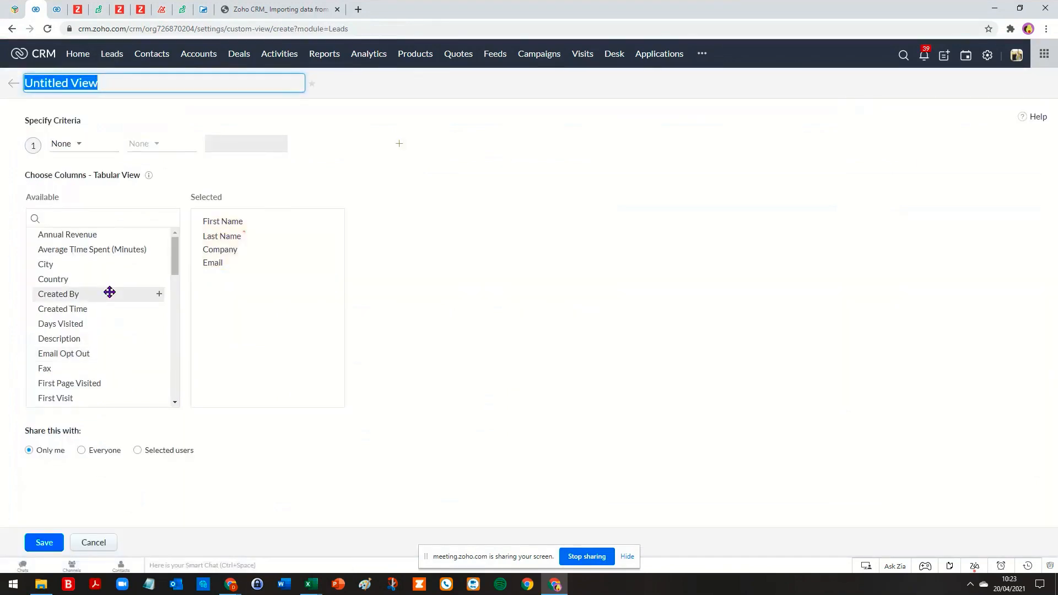
type("1H")
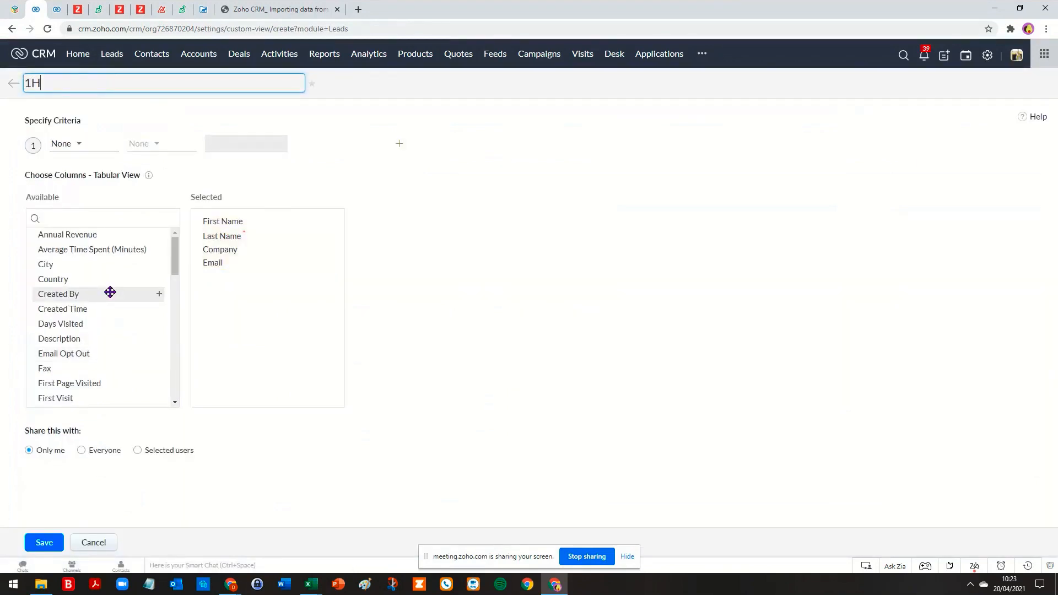
type("W April Import")
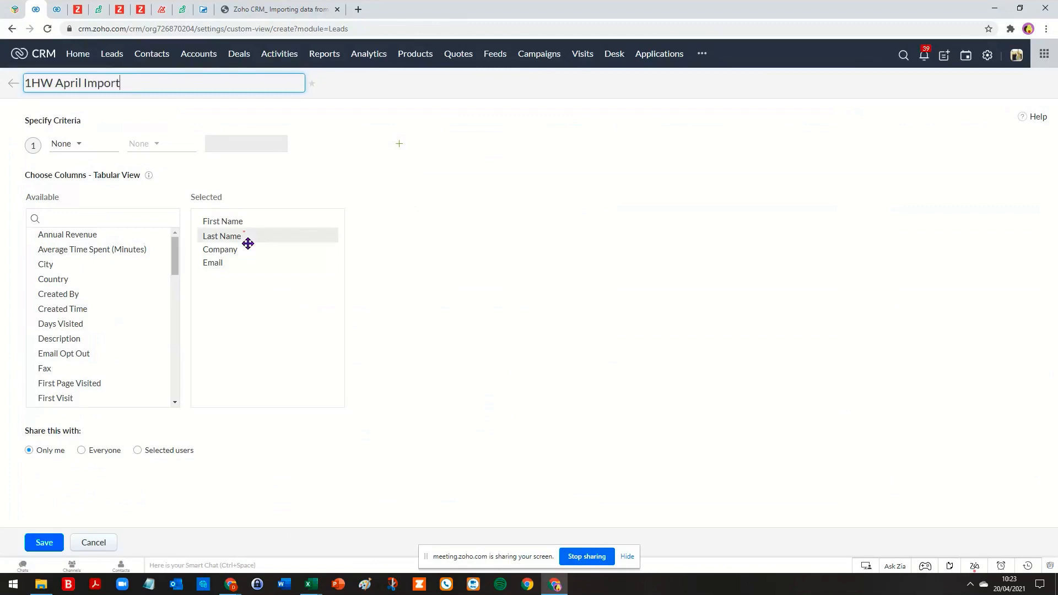
Step: Add Full Name as the first selected column of the view and remove First Name and Last Name
left_click(65, 219)
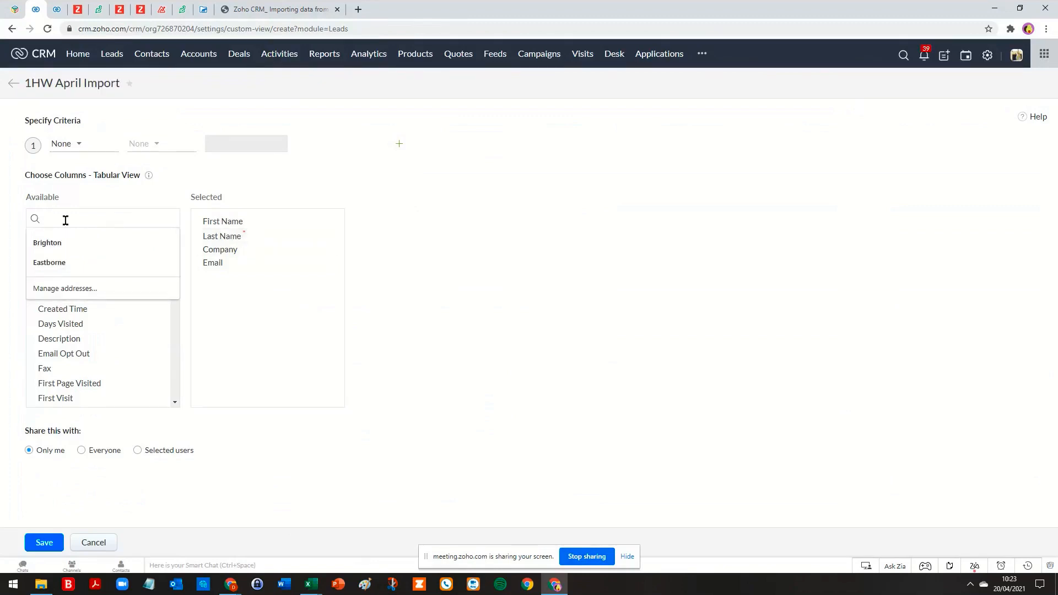
type("full")
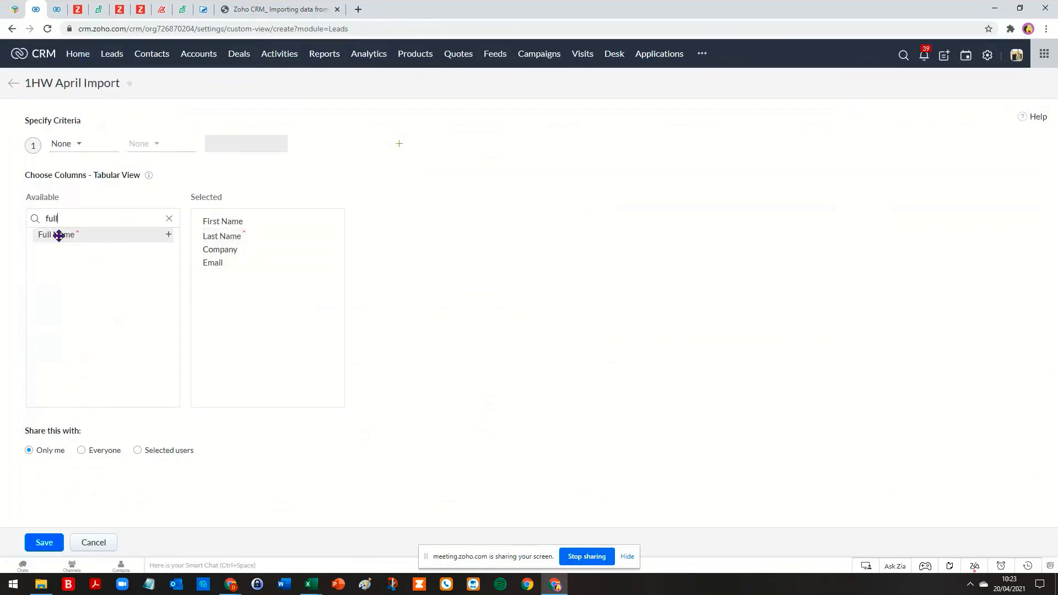
left_click(59, 235)
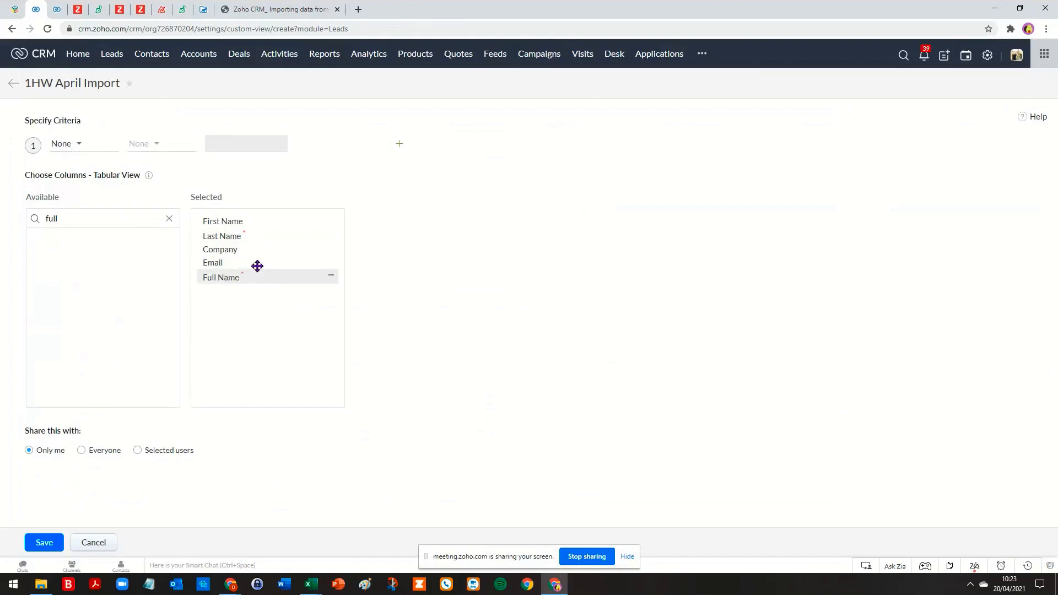
left_click_drag(258, 266, 259, 219)
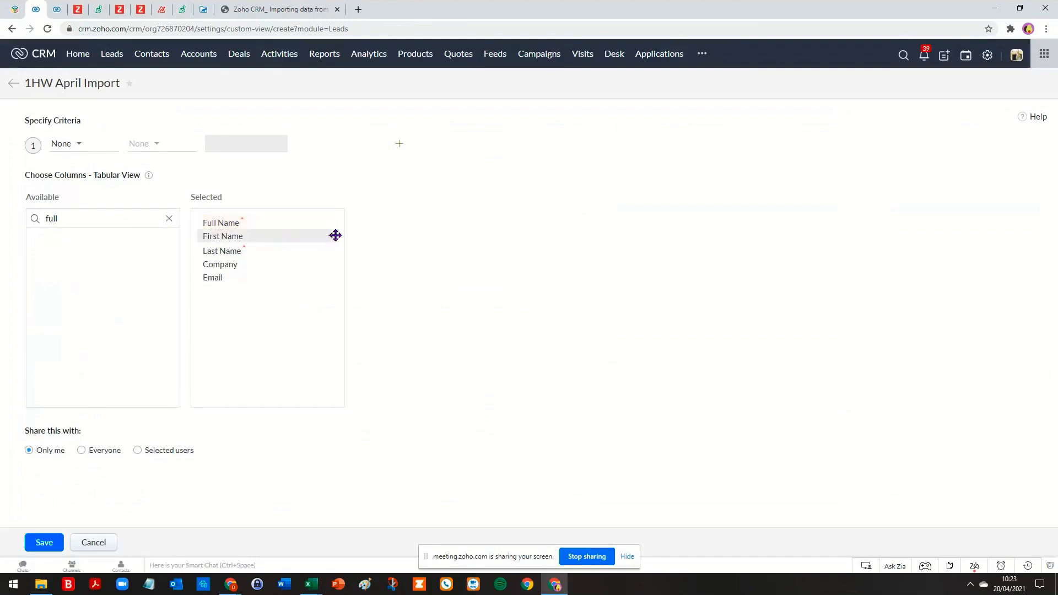
left_click(331, 237)
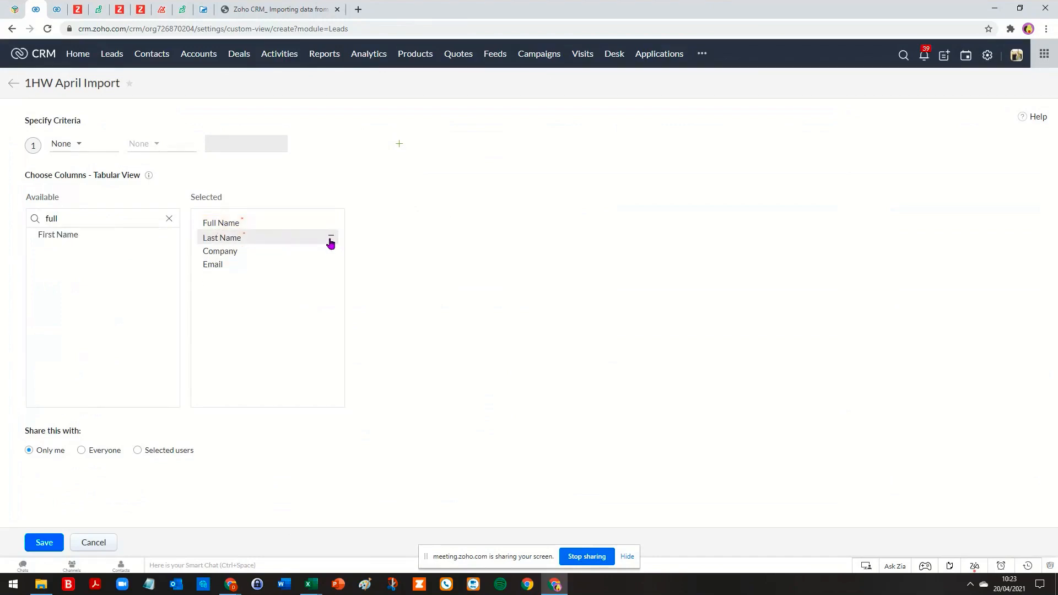
left_click(331, 237)
Step: Add the Phone and Annual Revenue columns to the view's selected columns
key("ctrl+a")
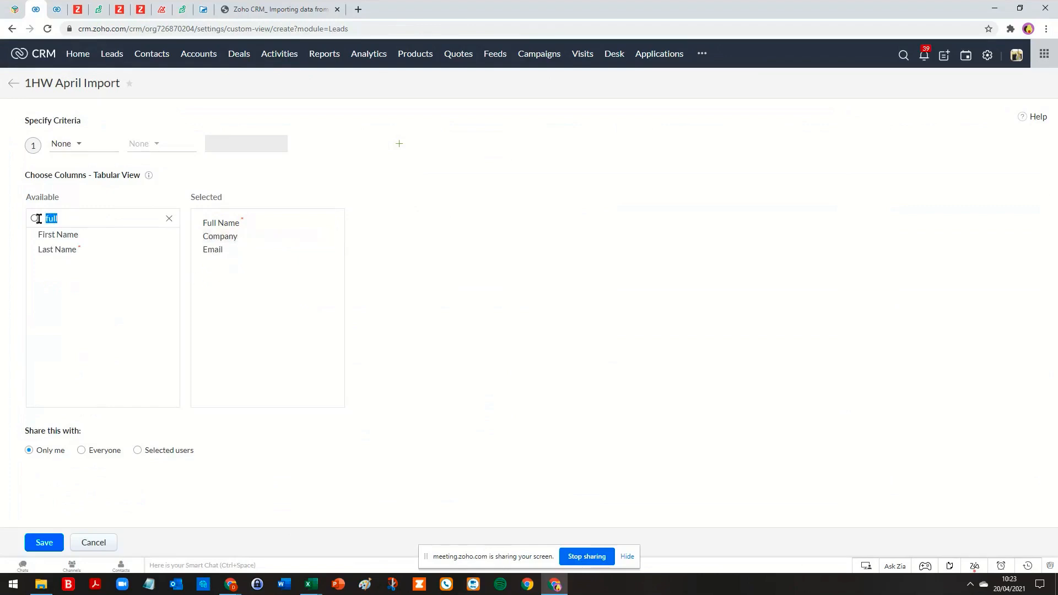
key("BackSpace")
type("pho")
double_click(80, 239)
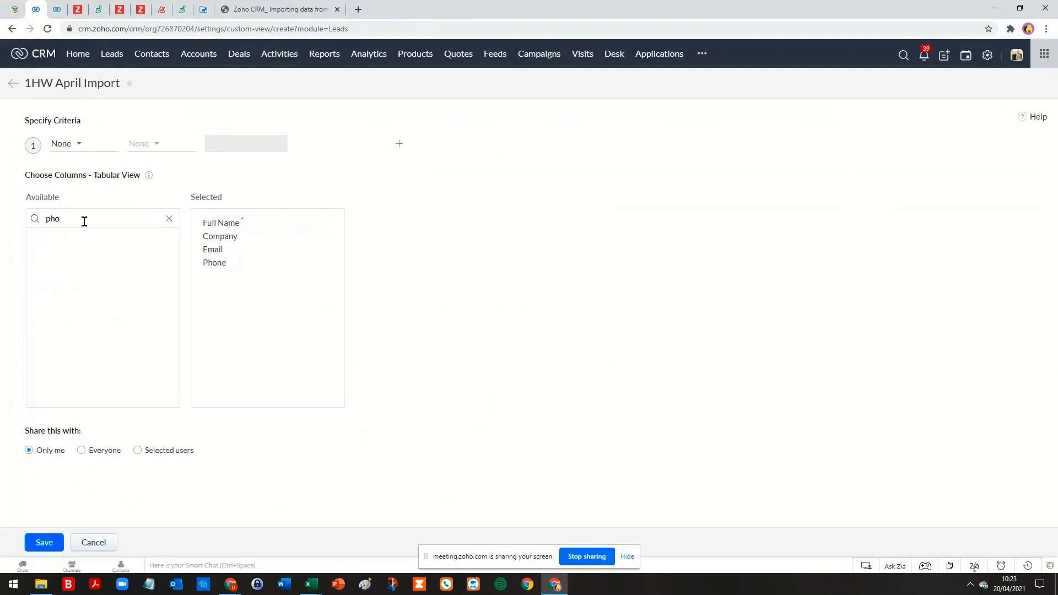
key("ctrl+a")
key("BackSpace")
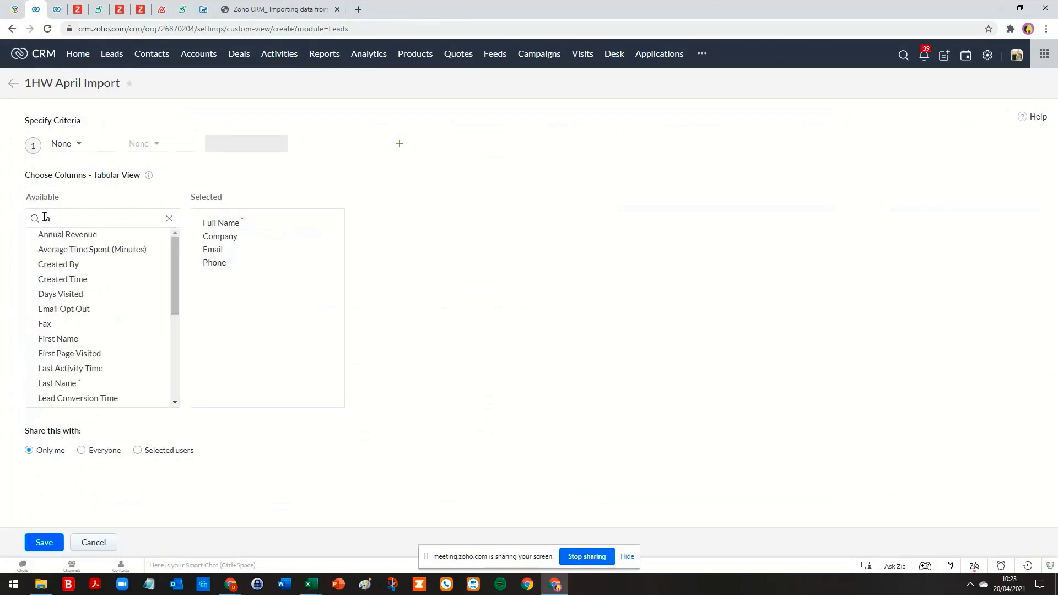
type("ann")
double_click(64, 235)
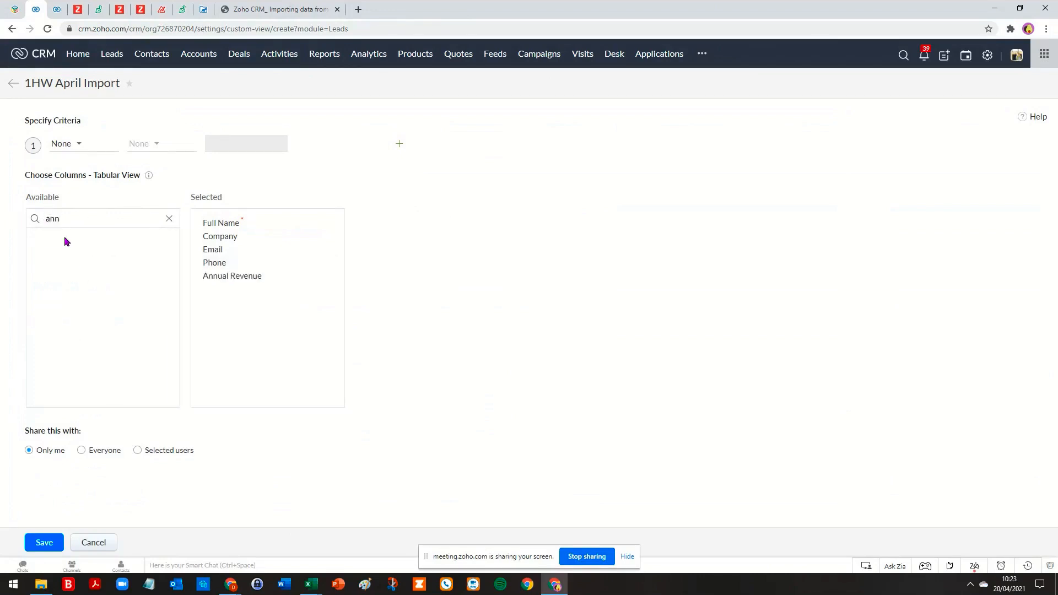
Step: Check the column headings of Leads New.csv in Excel, return to the custom view and share it with everyone
left_click(310, 584)
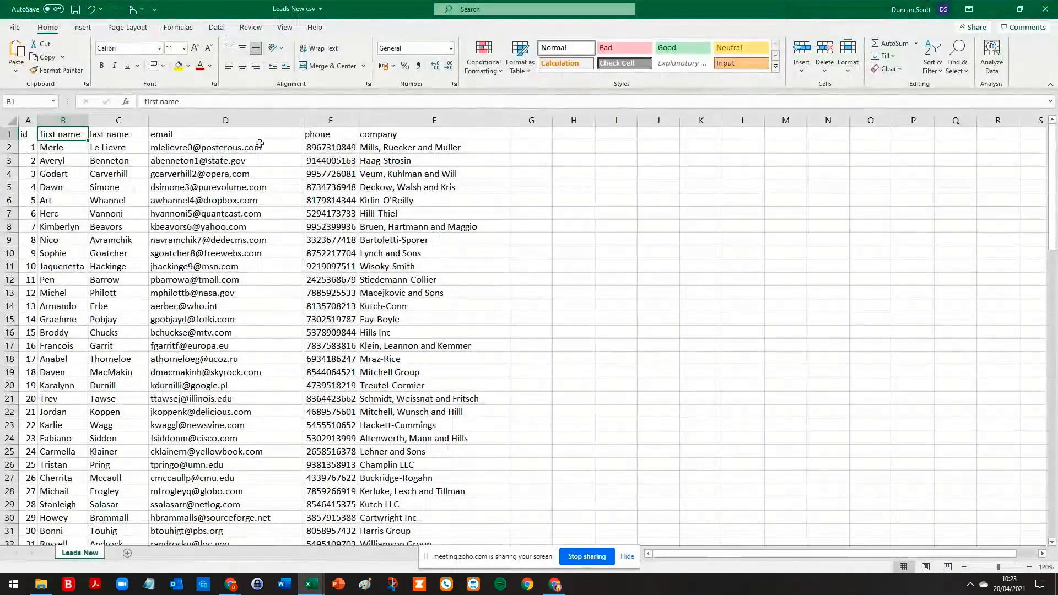
key("alt+Tab")
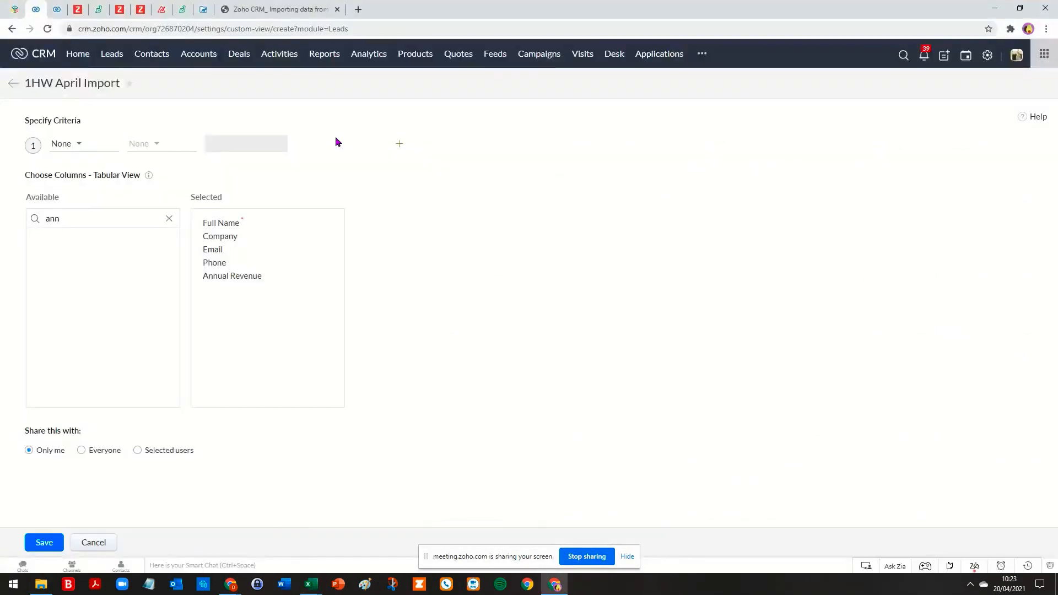
left_click(117, 452)
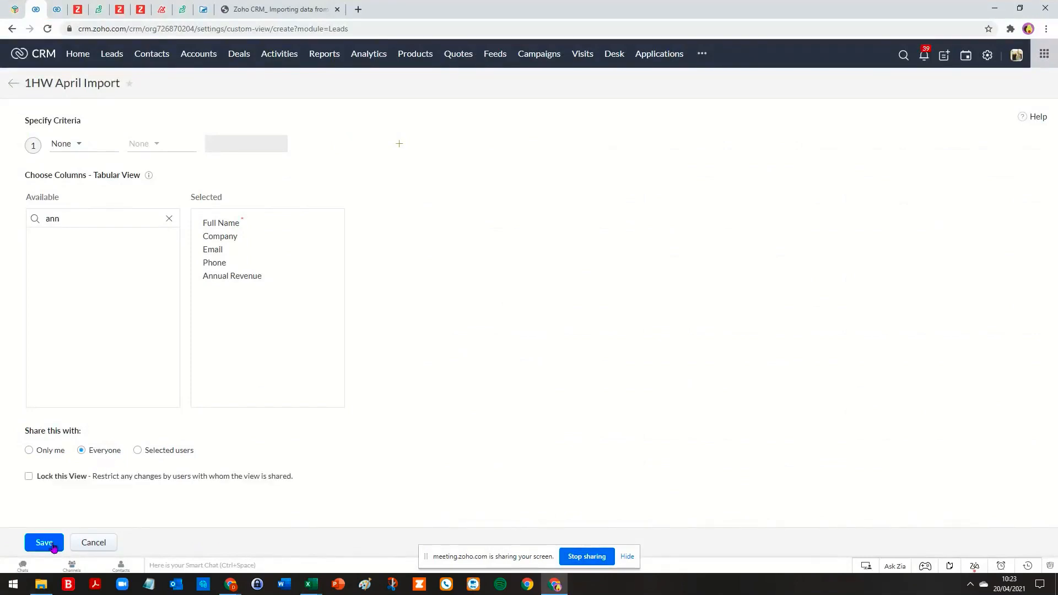
Step: Set the view's criteria to Tag is 1HW_April and save the custom view
left_click(65, 146)
type("tag")
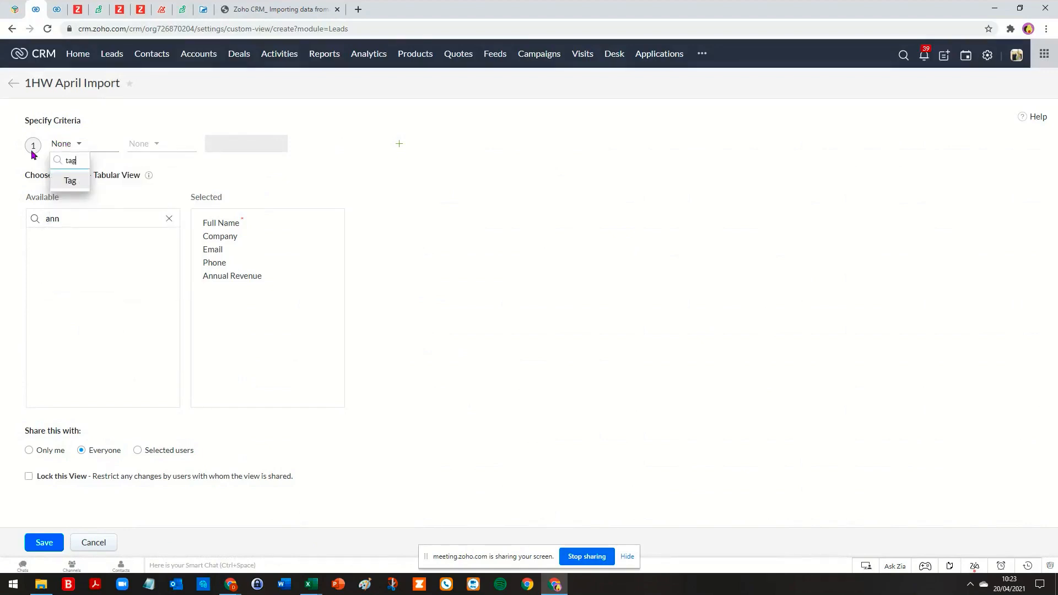
left_click(66, 182)
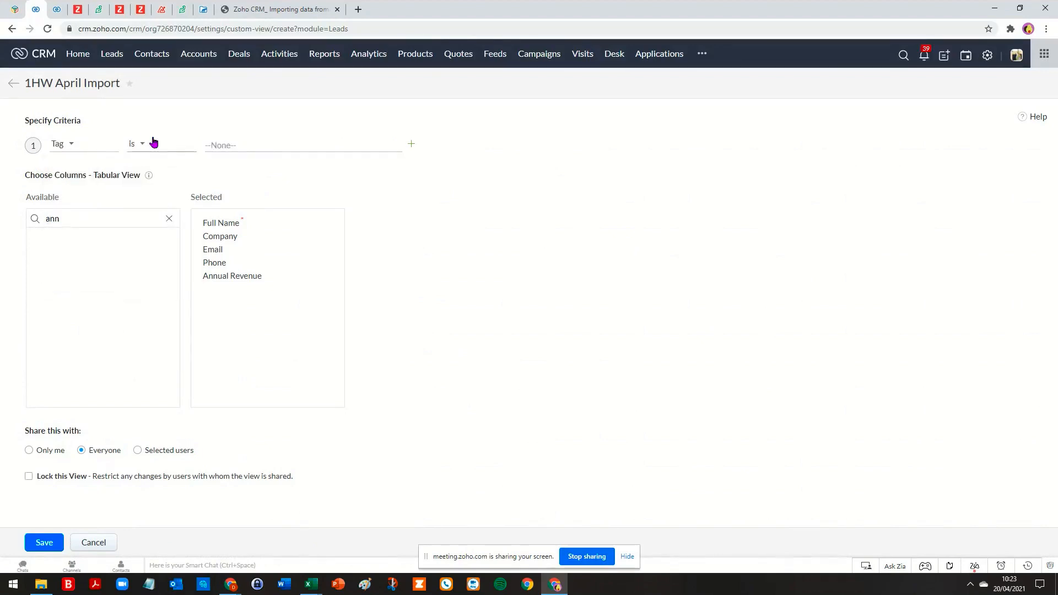
left_click(233, 142)
left_click(241, 164)
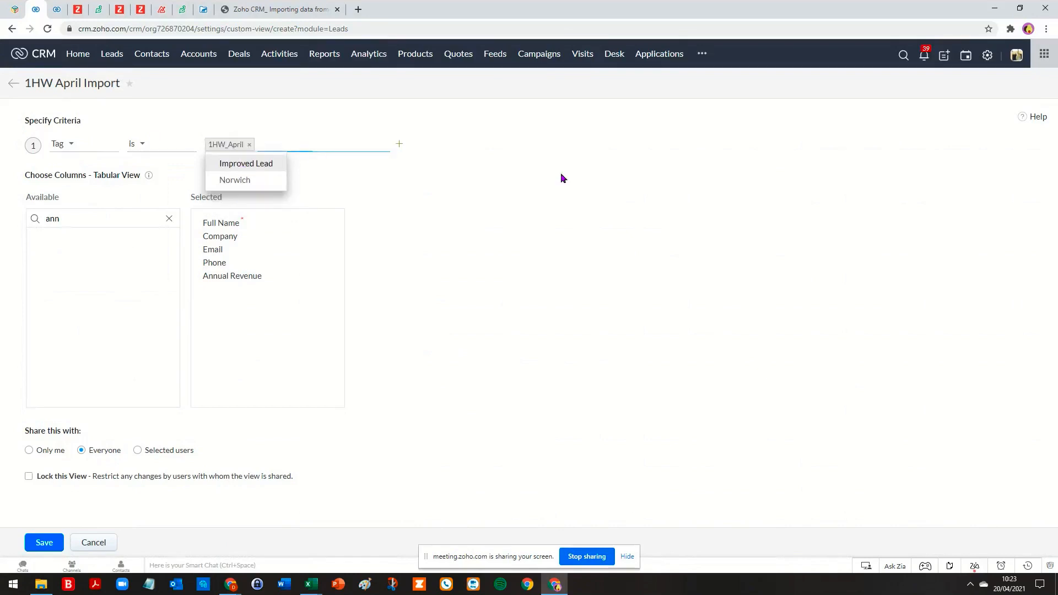
left_click(583, 200)
left_click(43, 543)
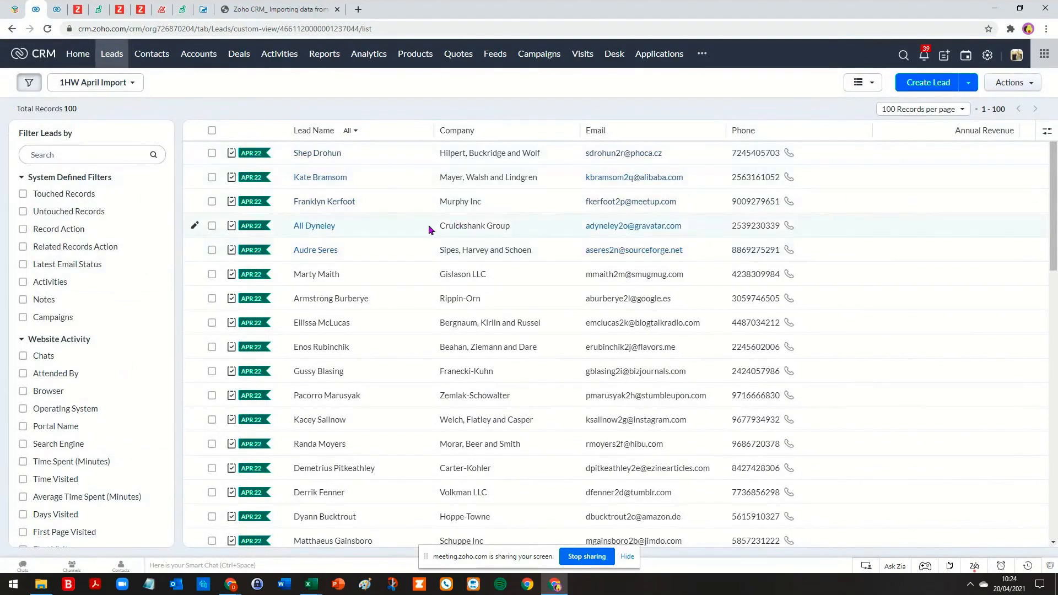
Step: Look through the leads in the 1HW April Import view and return to the start of the list
scroll(507, 270, "down", 7)
scroll(507, 274, "up", 2)
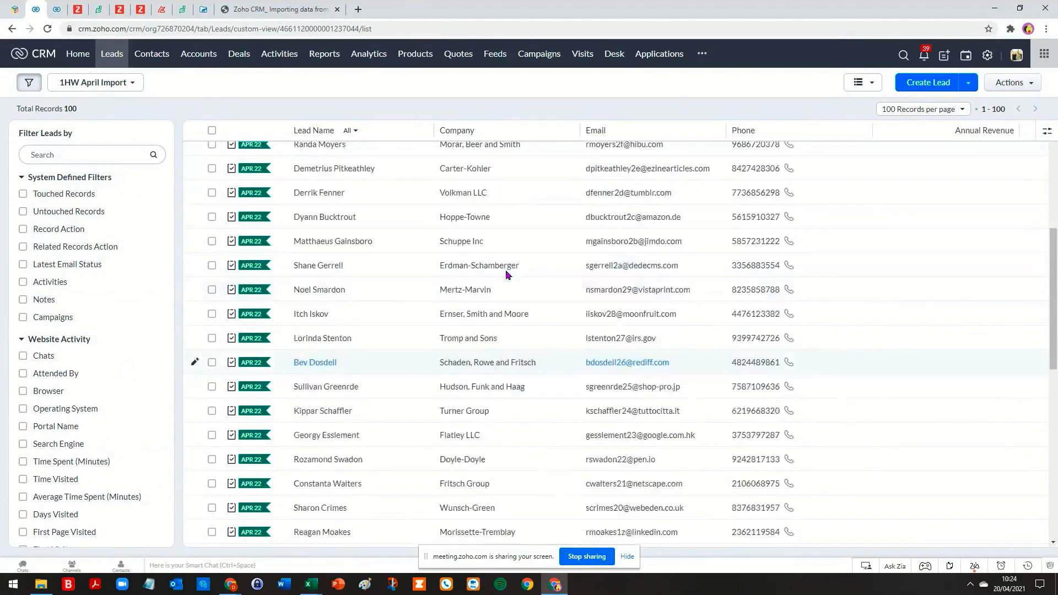
scroll(507, 273, "up", 5)
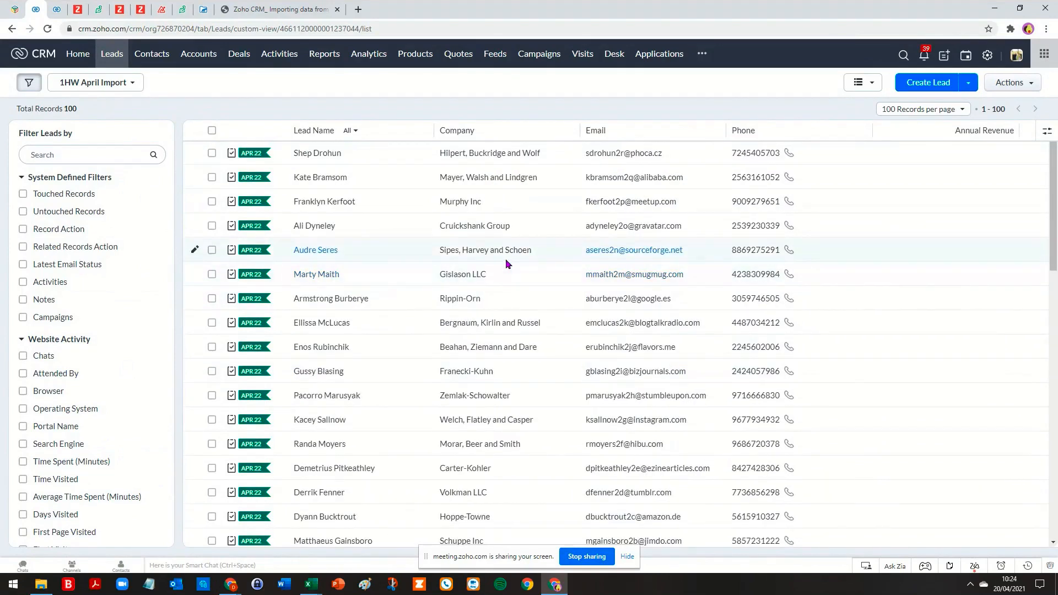
Step: Review the import history under Data Administration in Setup and return to the Leads module
left_click(987, 55)
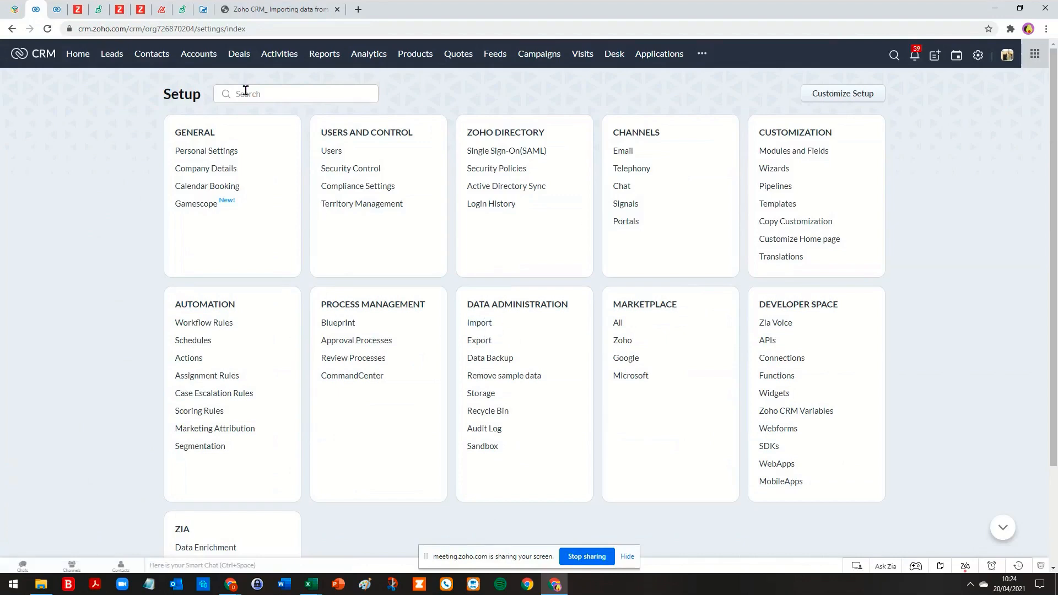
left_click(483, 328)
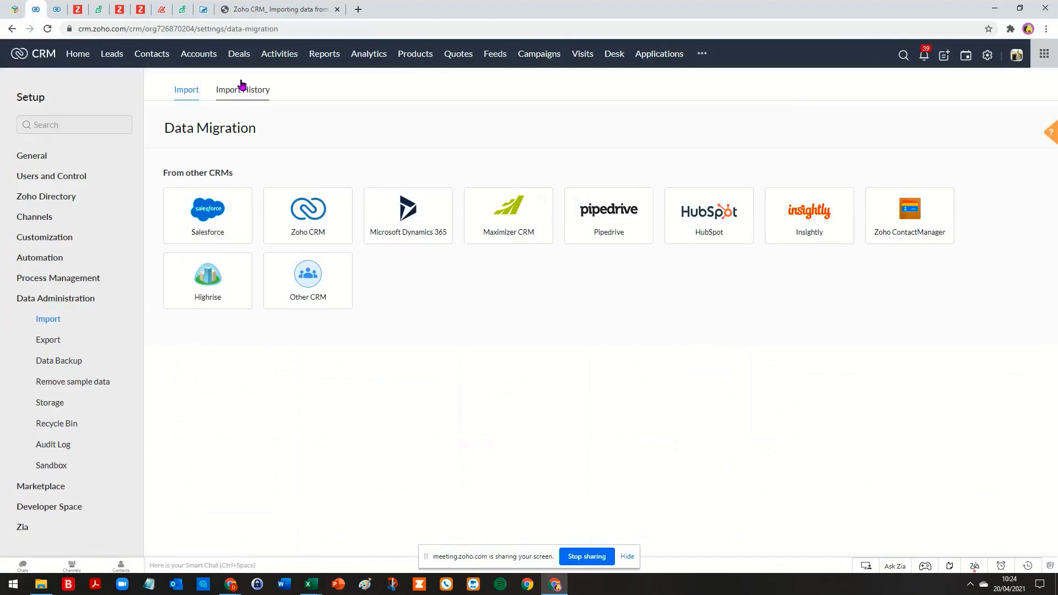
left_click(242, 87)
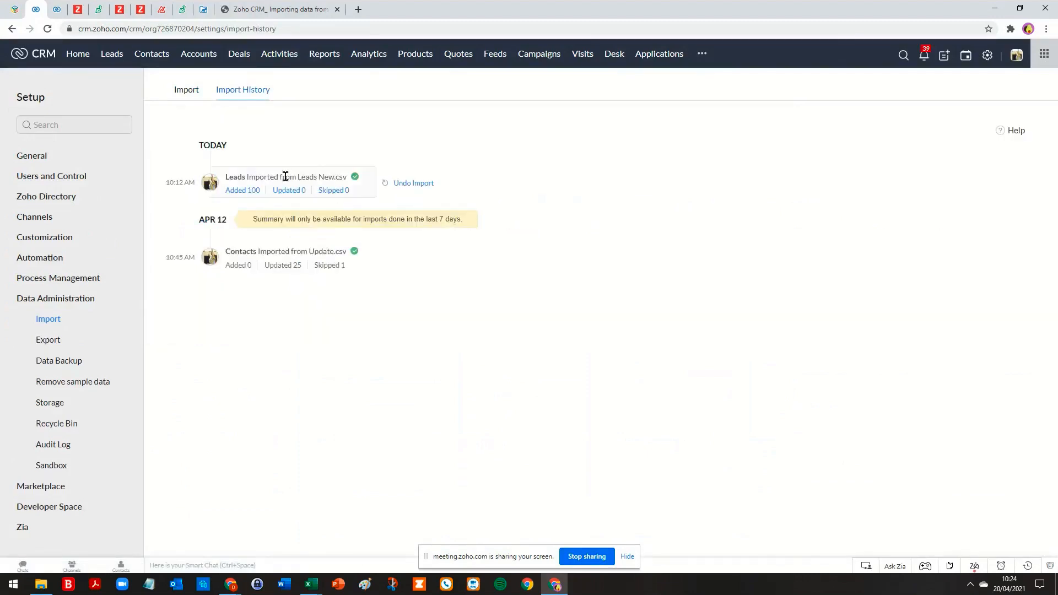
mouse_move(251, 189)
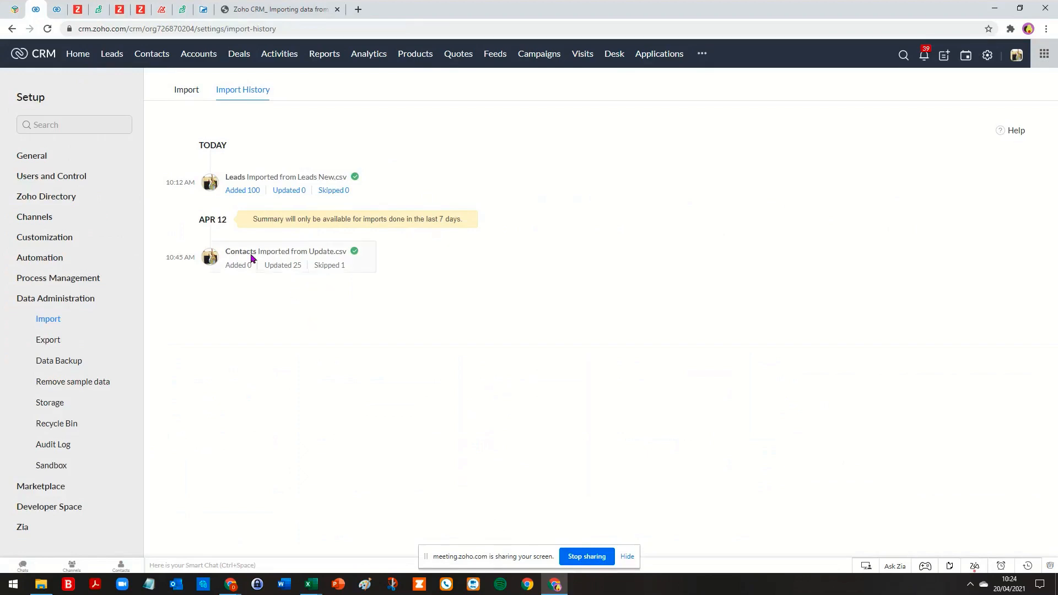
left_click(112, 54)
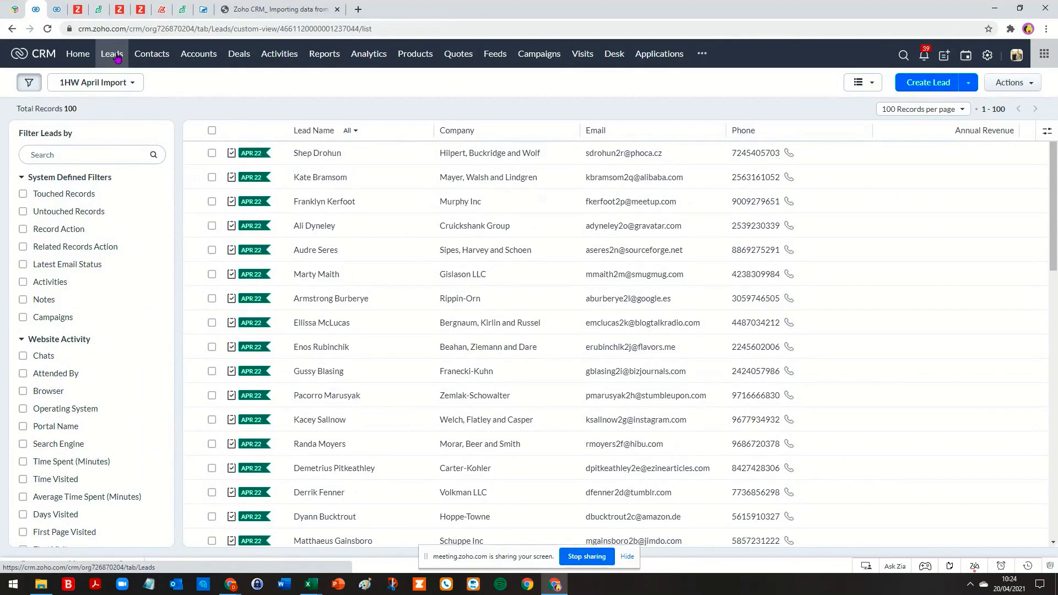
Step: Open the first lead in the list, review its overview details and timeline, and return to the list
left_click(333, 153)
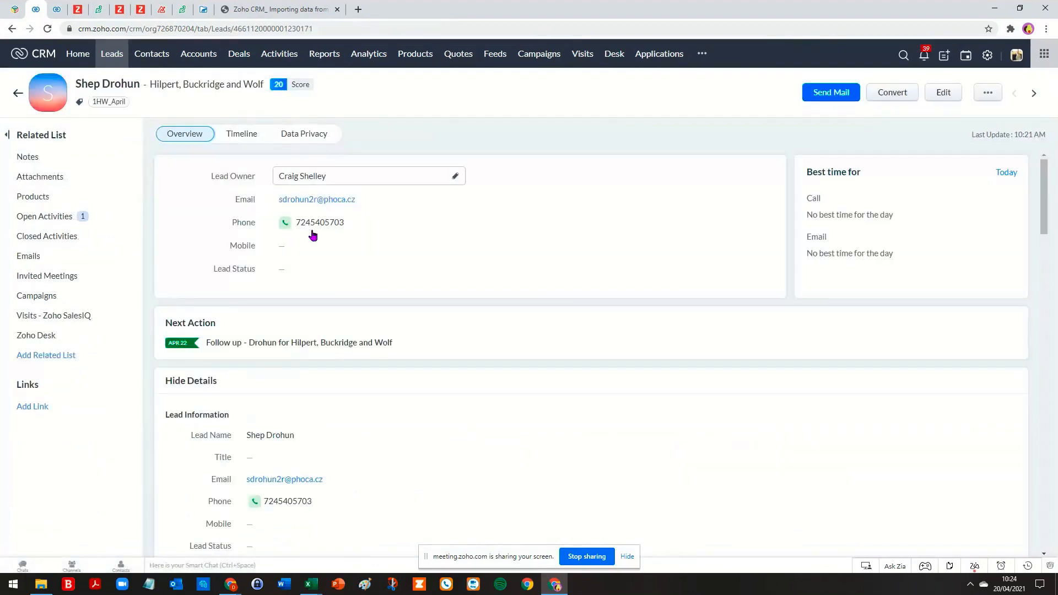
scroll(312, 236, "down", 3)
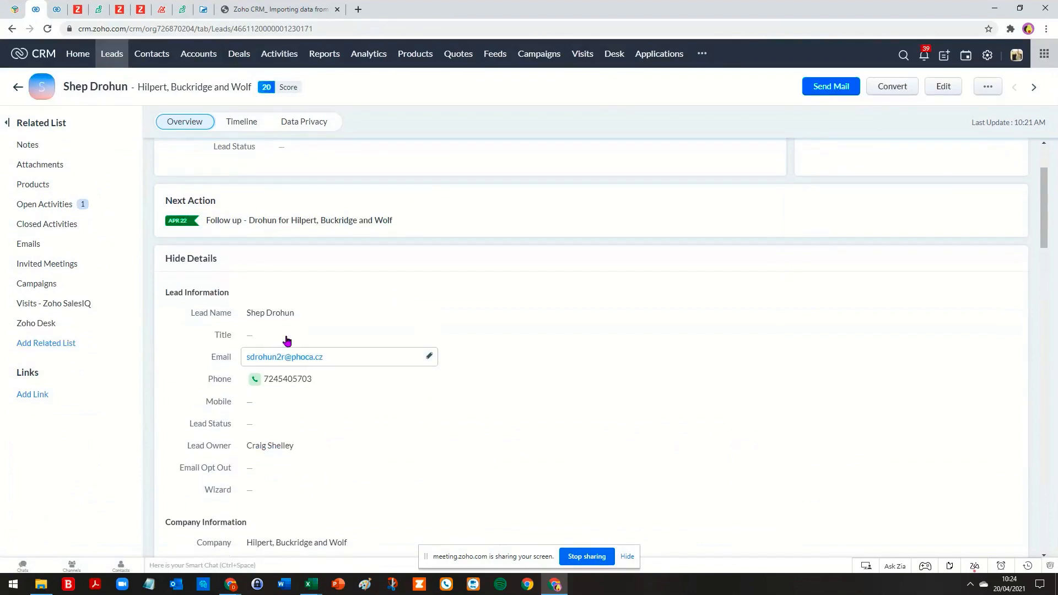
left_click(243, 123)
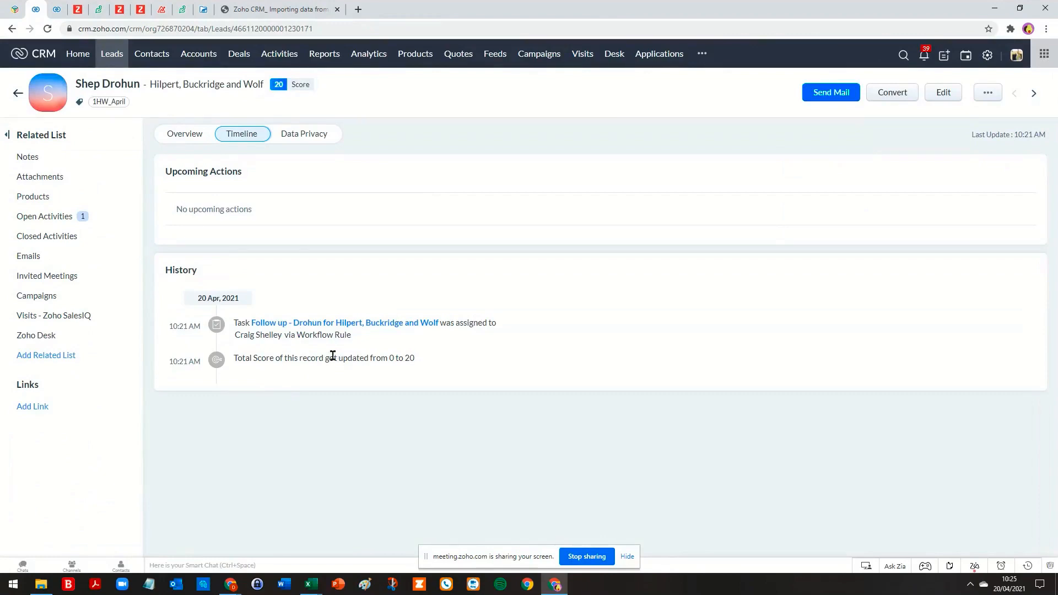
left_click(184, 139)
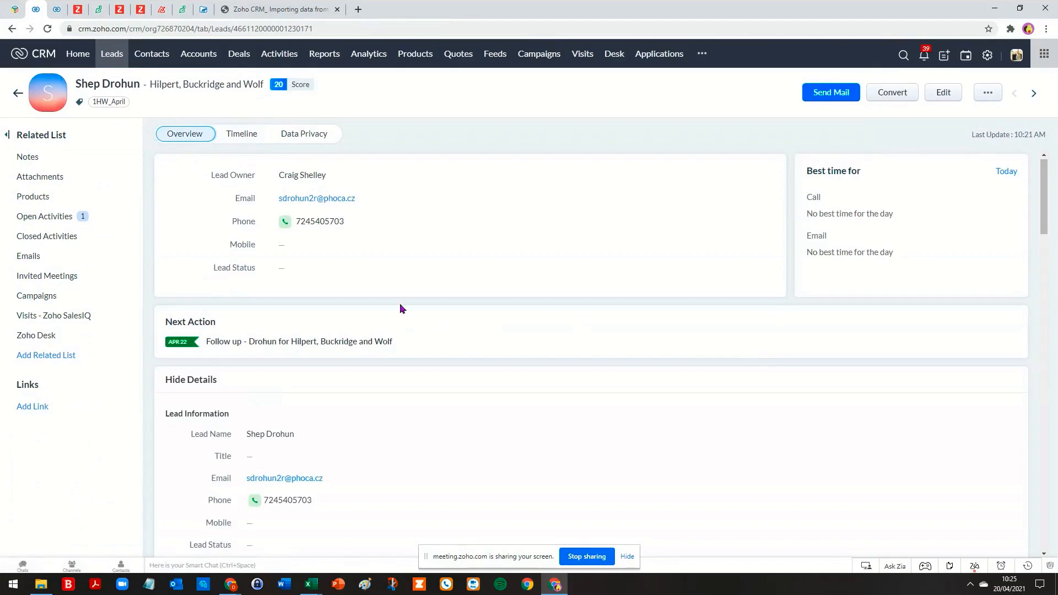
left_click(18, 95)
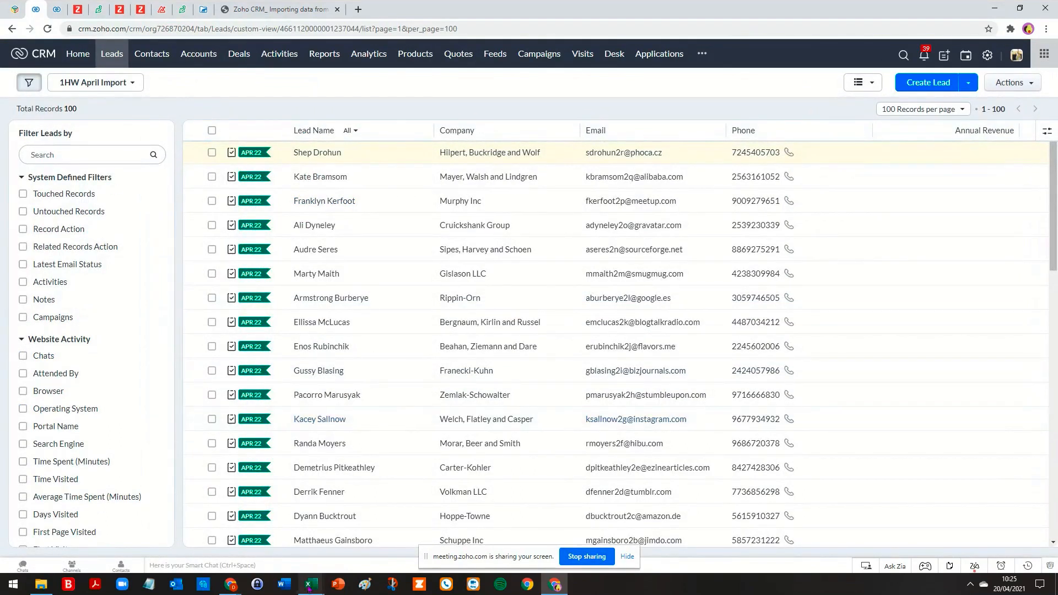
Step: Switch to Leads Update Annual Revenue.csv in Excel, widen the annual revenue column, and return to the CRM leads list
mouse_move(309, 585)
left_click(280, 543)
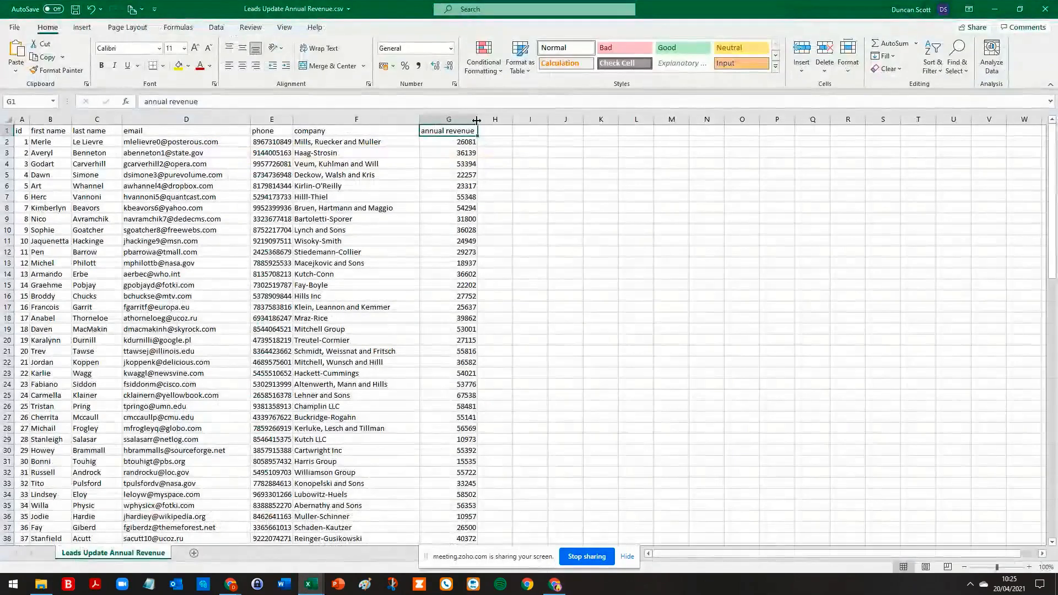
left_click_drag(476, 120, 584, 119)
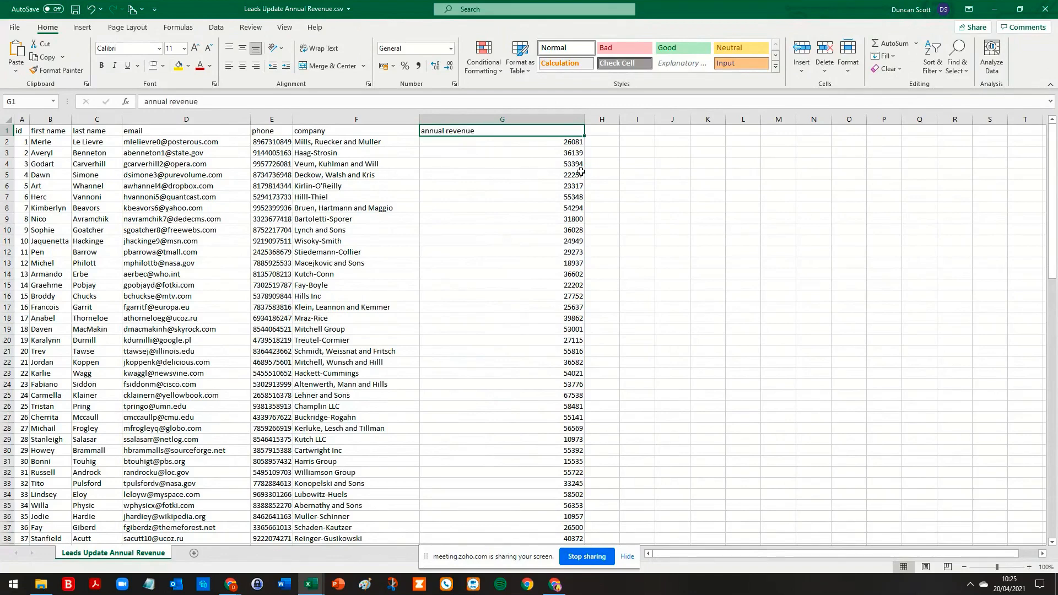
key("alt+Tab")
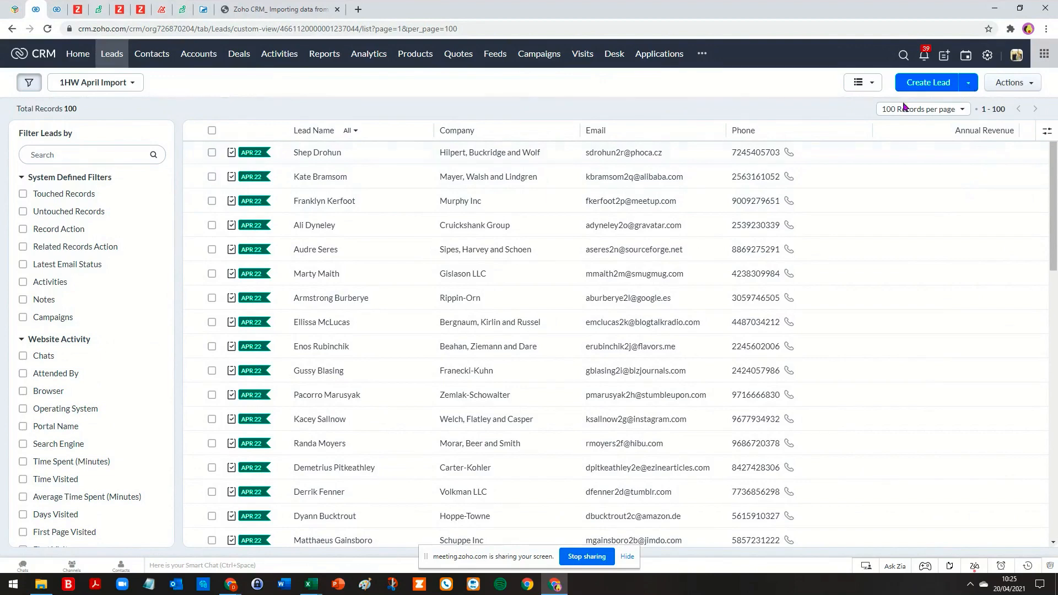
Step: Open the 1HW April Import leads in Zoho Sheet View and widen the Annual Revenue column
scroll(381, 314, "down", 3)
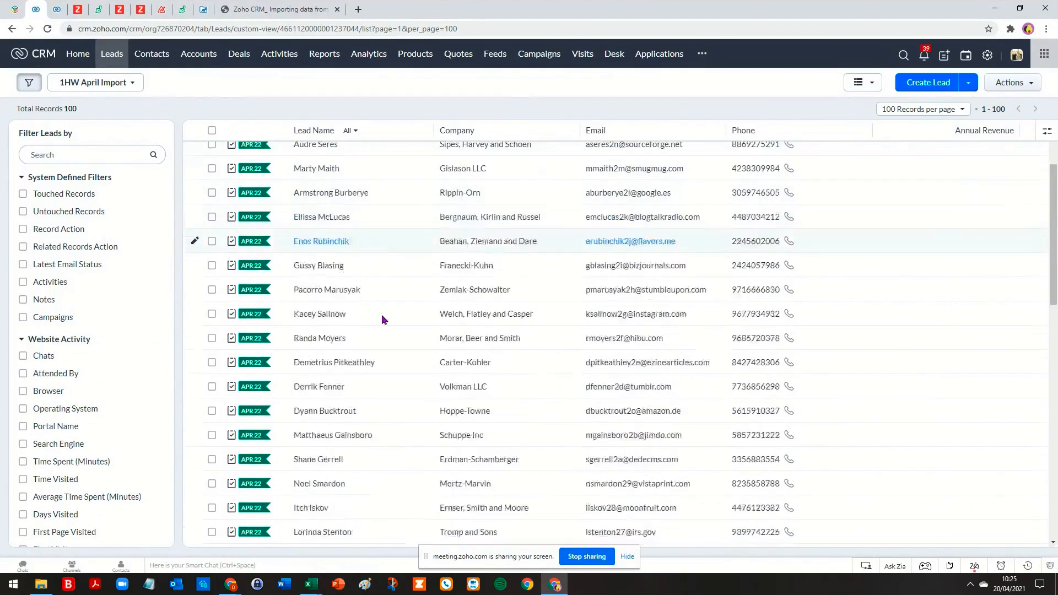
scroll(382, 313, "up", 3)
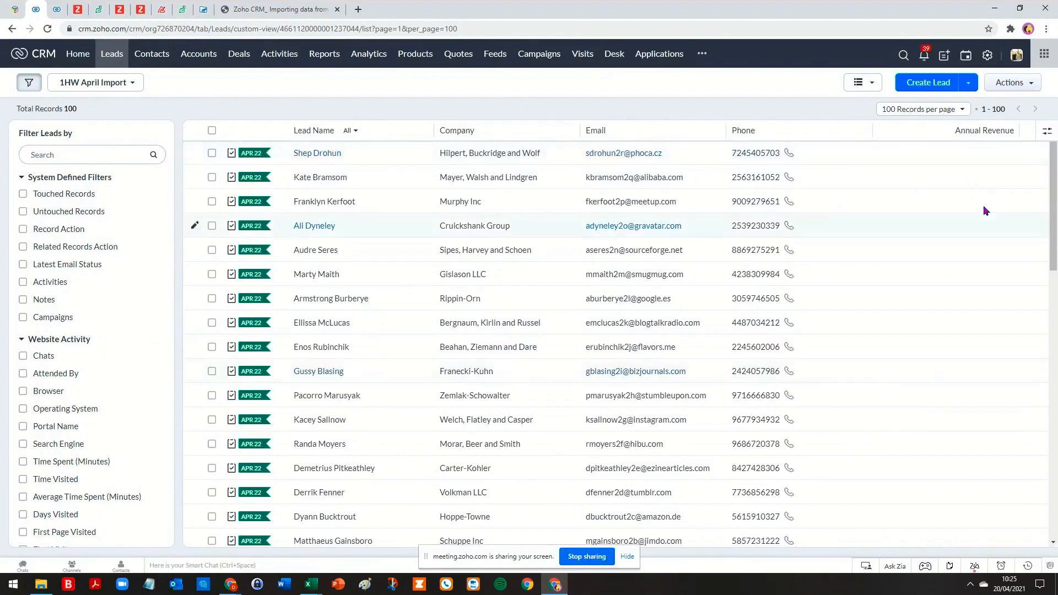
left_click(1031, 86)
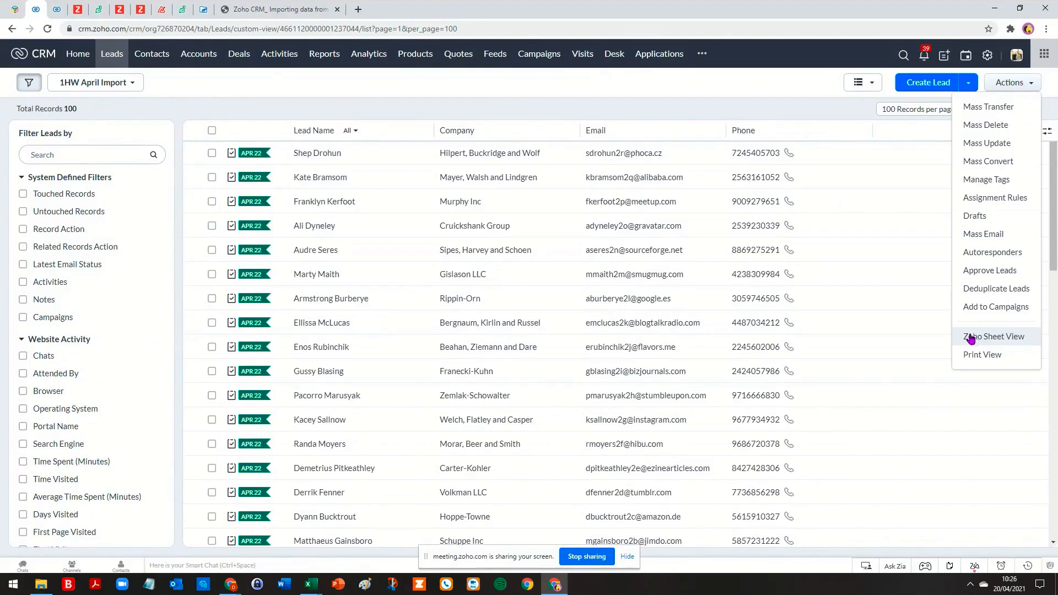
left_click(970, 337)
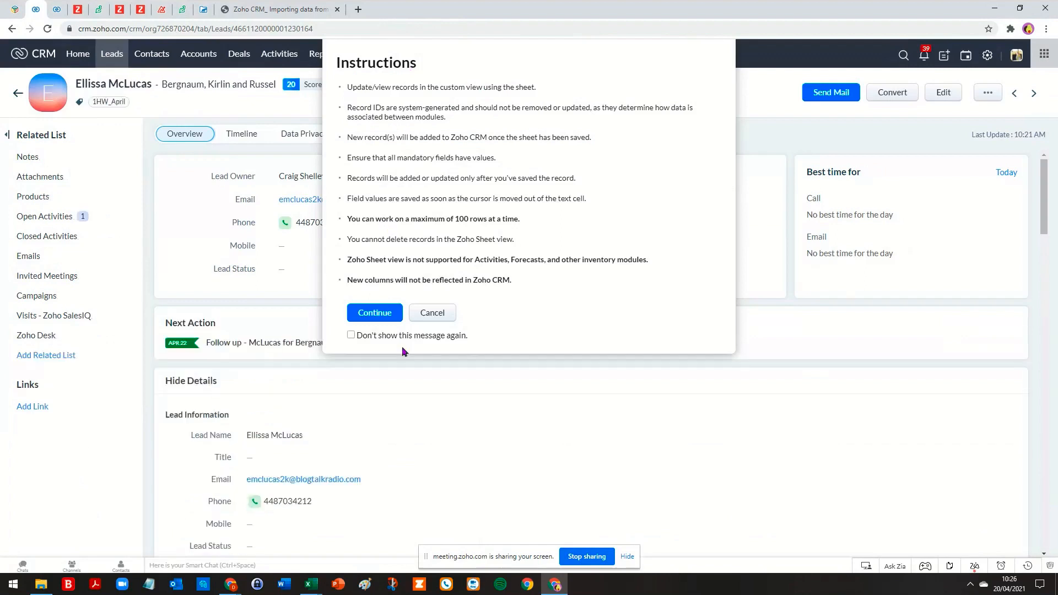
left_click(379, 315)
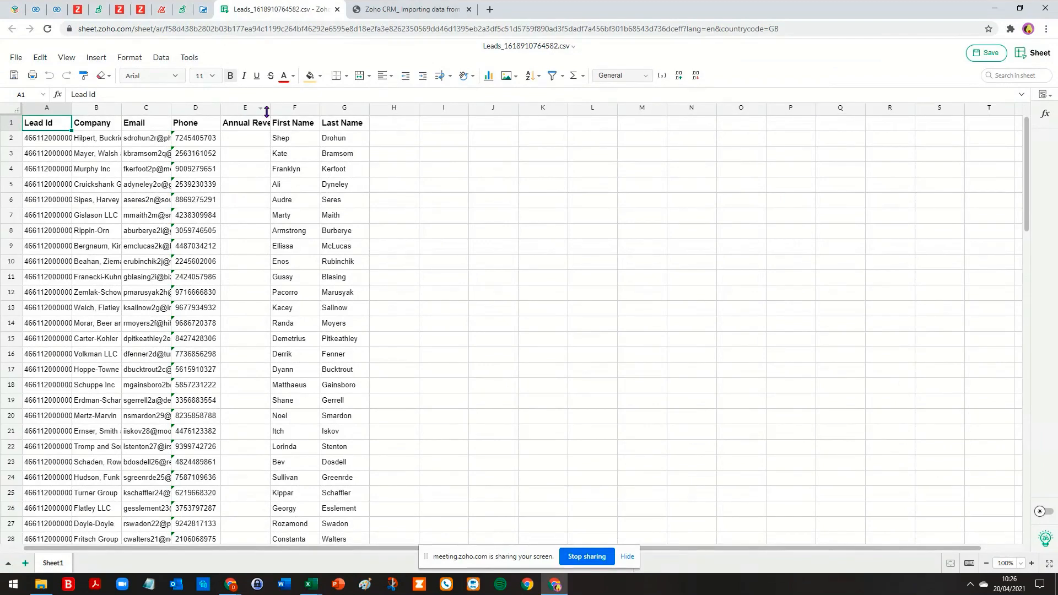
left_click_drag(270, 109, 364, 108)
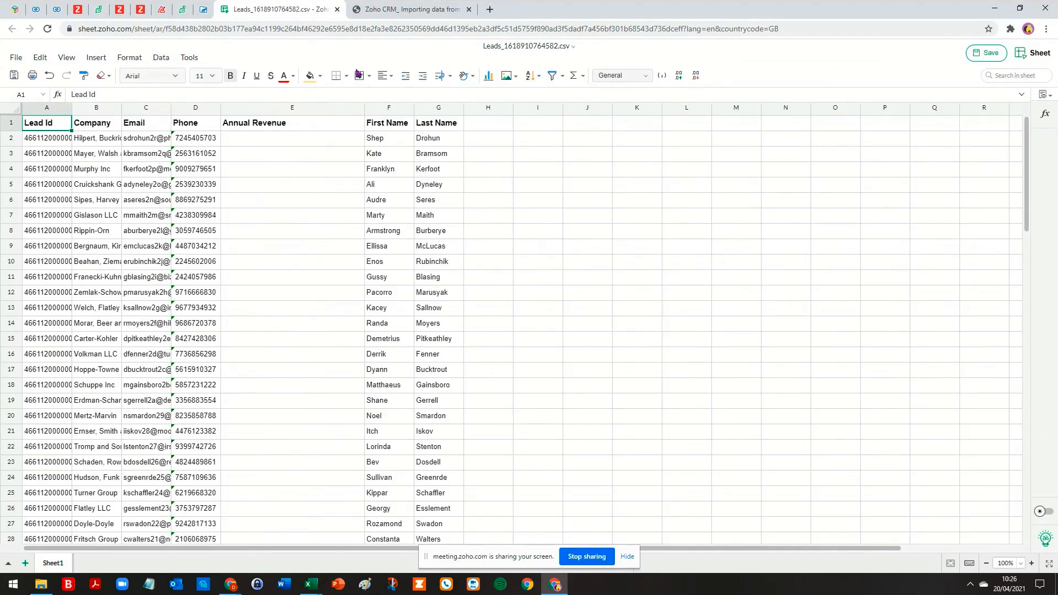
Step: Enter annual revenues of 123456, 321654 and 36548 for the first three leads in the sheet
left_click(335, 141)
type("1234")
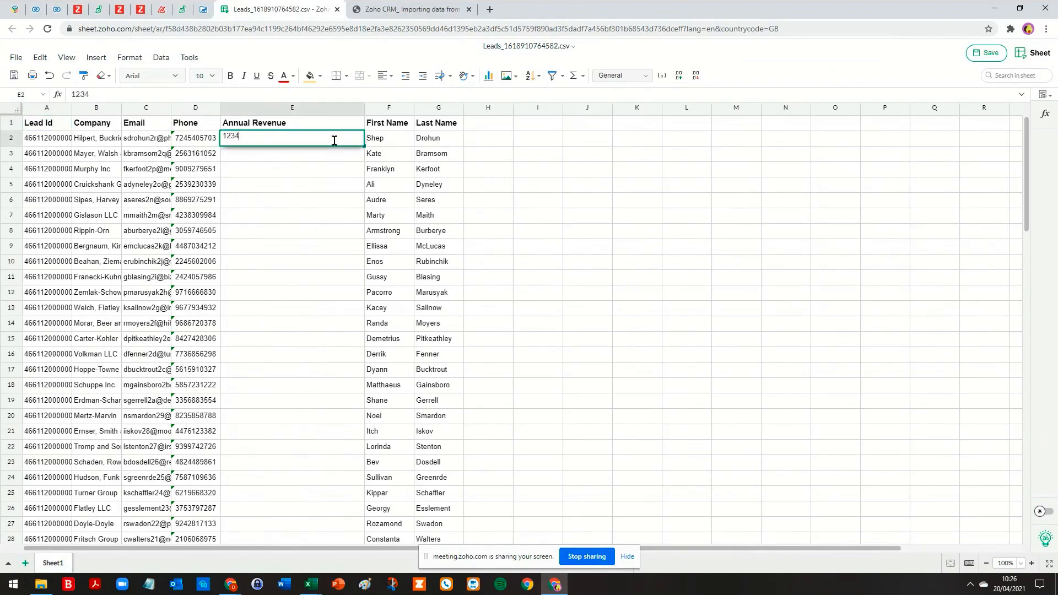
type("56")
left_click(330, 151)
type("3")
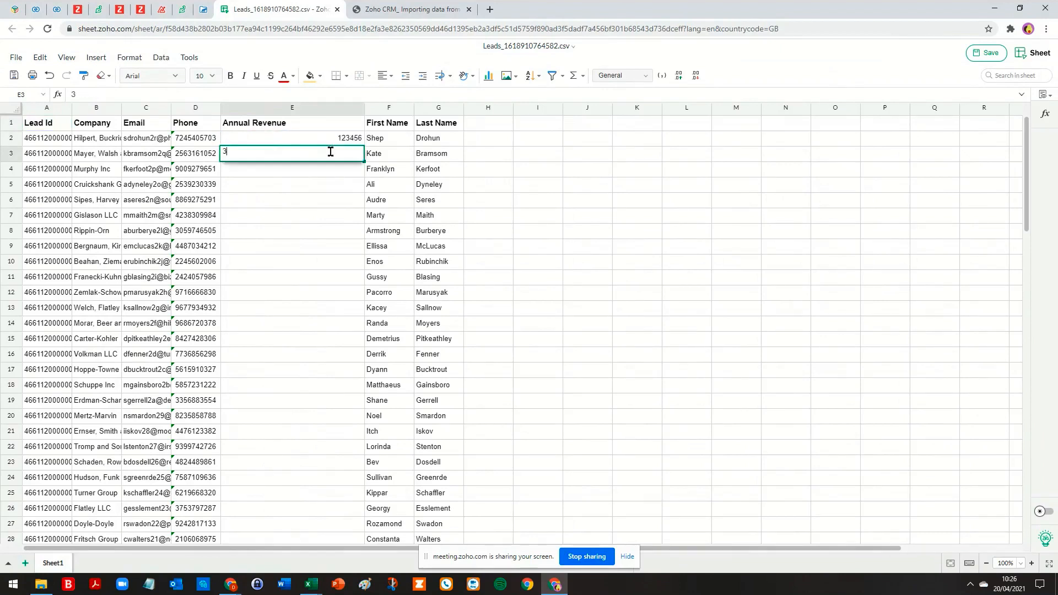
type("21654")
left_click(320, 176)
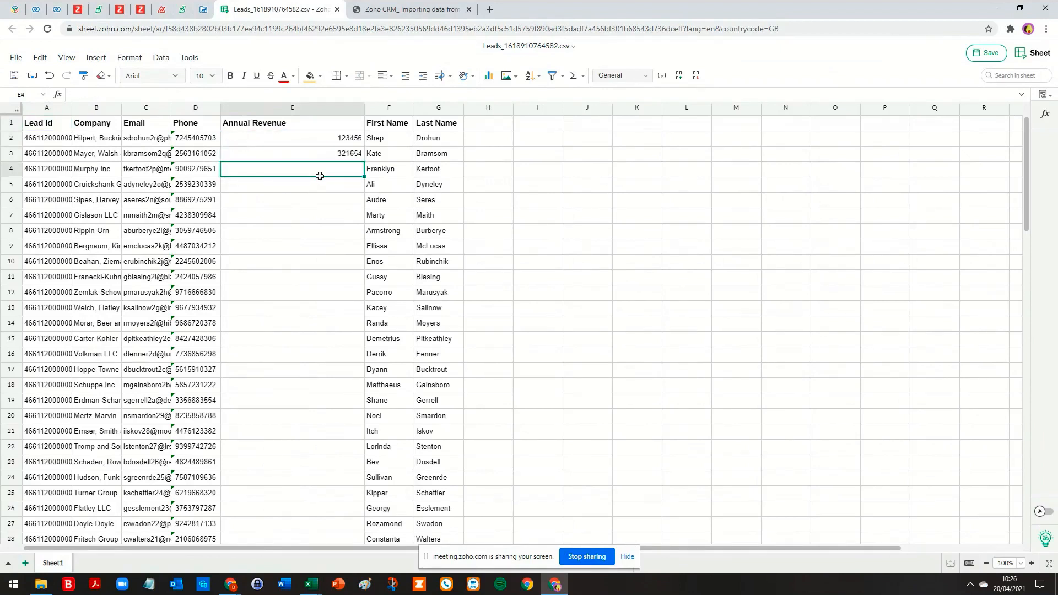
type("36548")
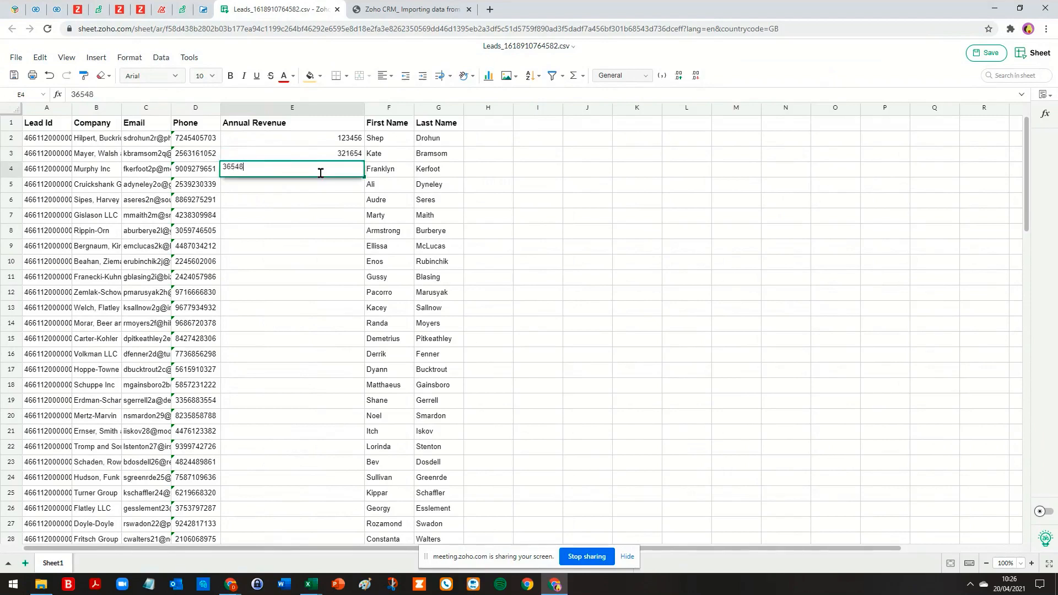
left_click(320, 199)
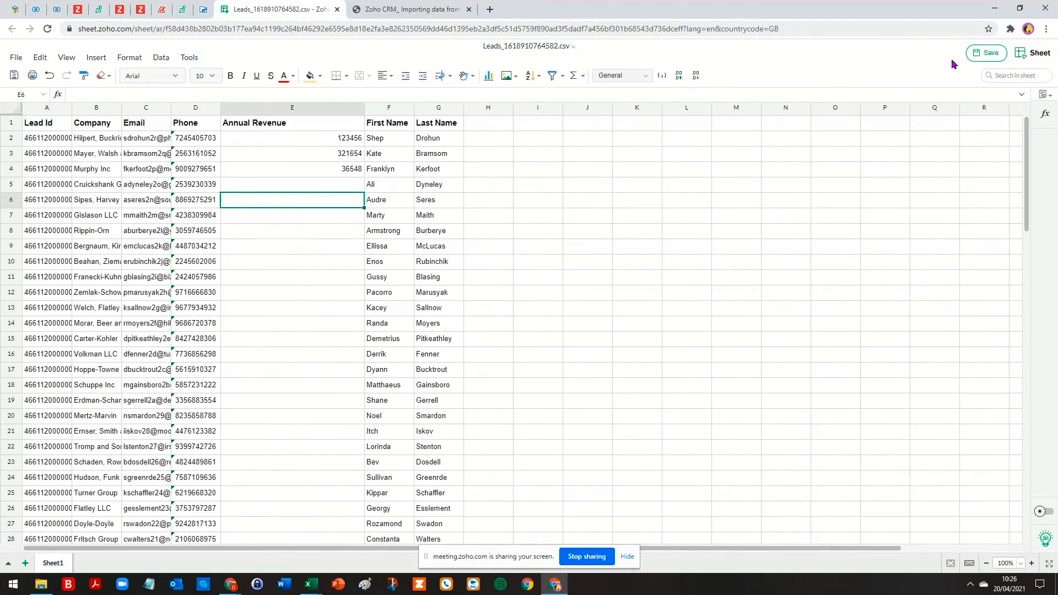
Step: Save the sheet changes to the CRM and go back to the Leads list
left_click(986, 52)
left_click(36, 9)
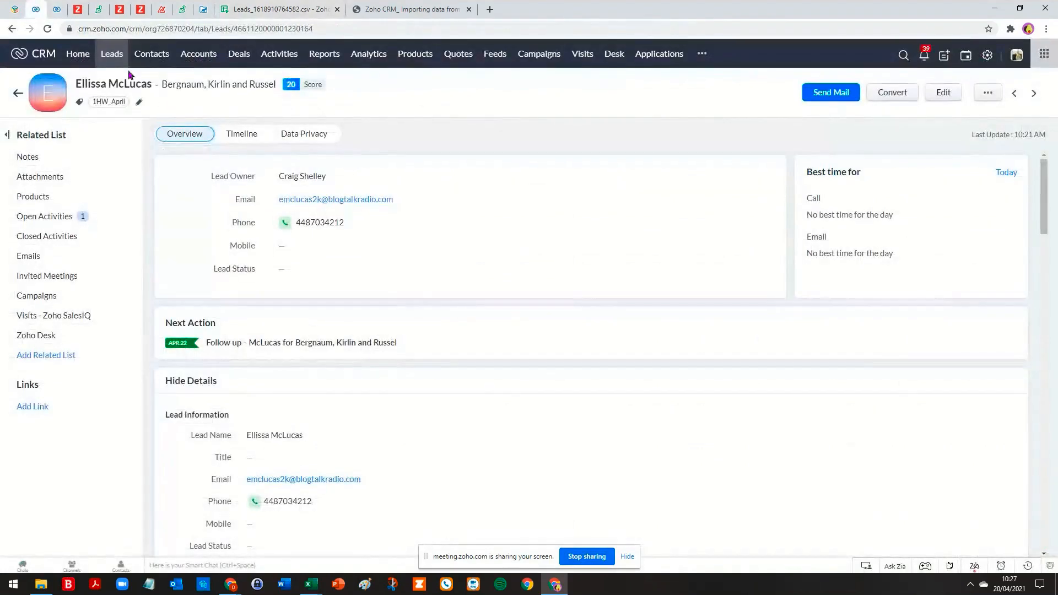
left_click(108, 58)
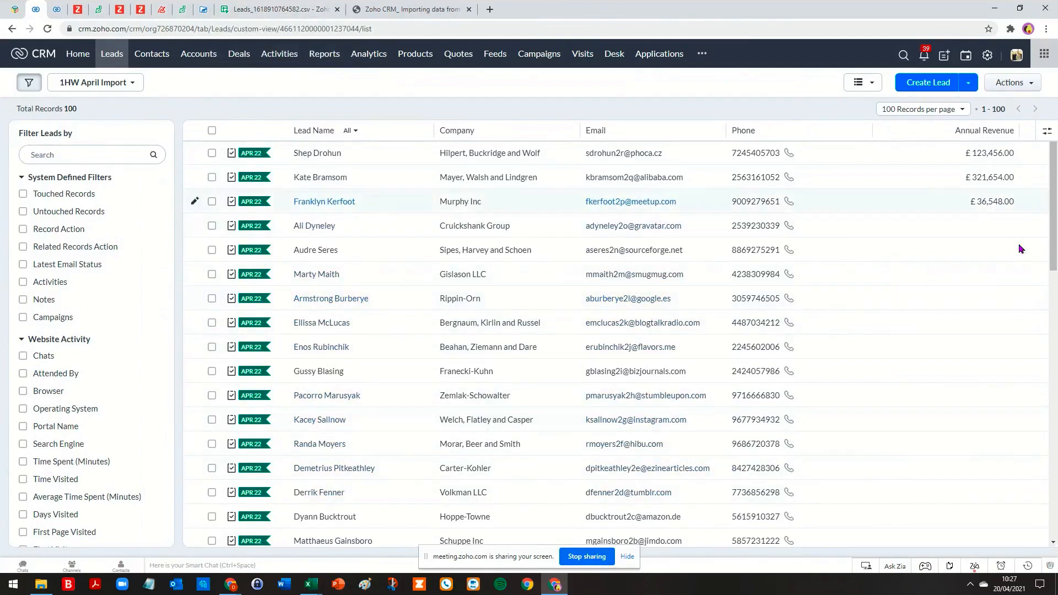
Step: Start a new leads import from file with Leads Update Annual Revenue.csv and proceed to the record handling options
left_click(968, 91)
left_click(949, 109)
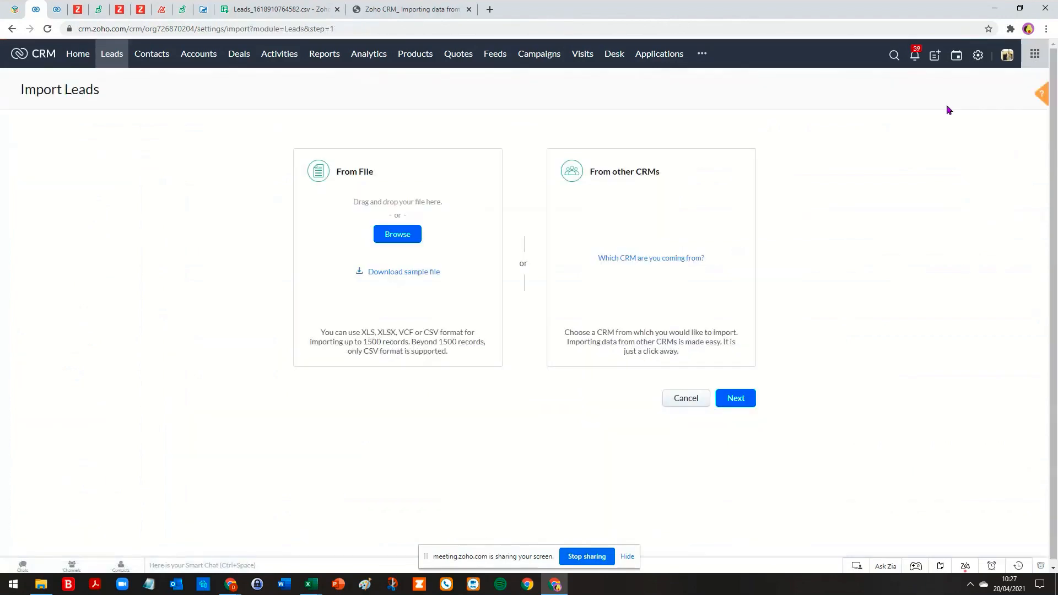
left_click(402, 236)
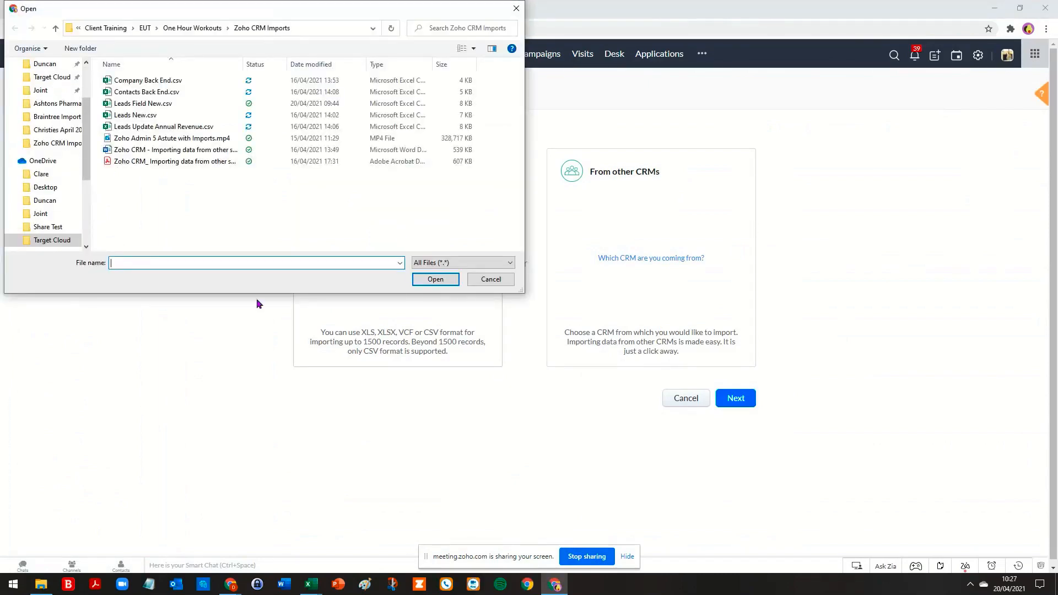
left_click(147, 126)
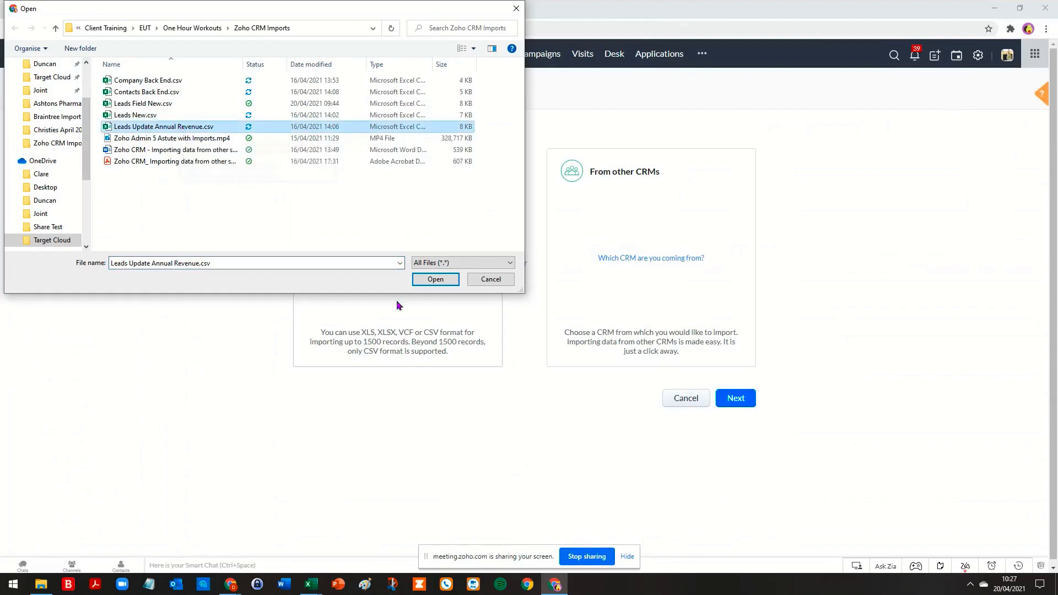
left_click(435, 279)
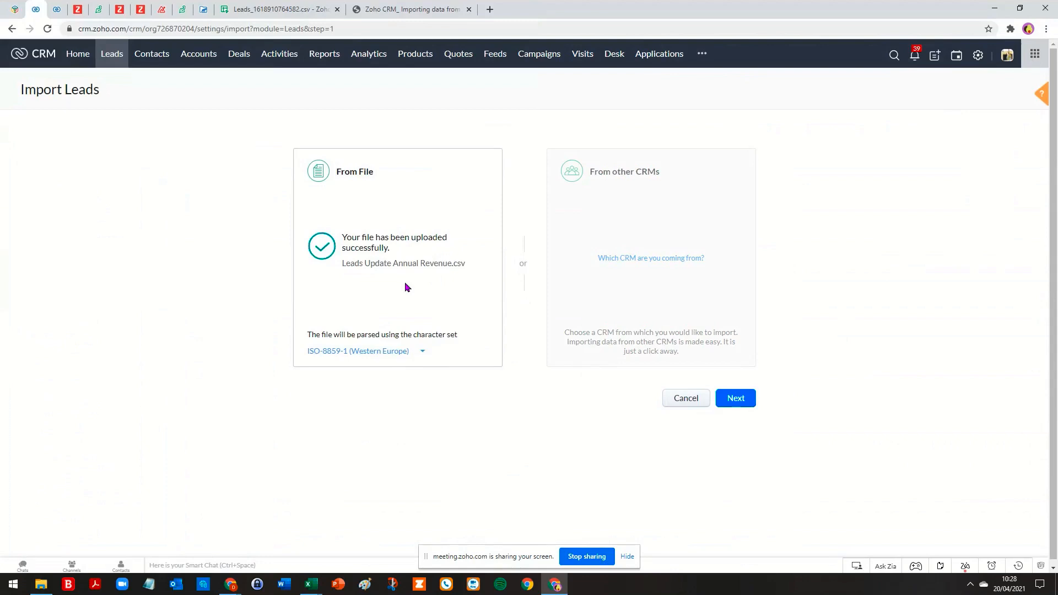
left_click(736, 401)
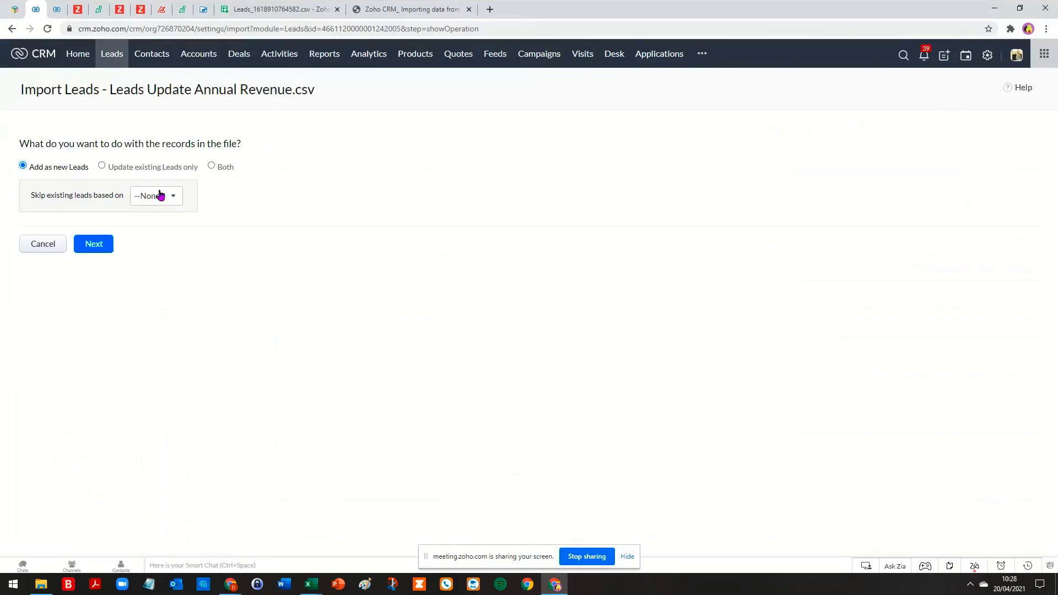
Step: Set the import to update existing leads only, finding them based on Email, and continue to field mapping
left_click(102, 167)
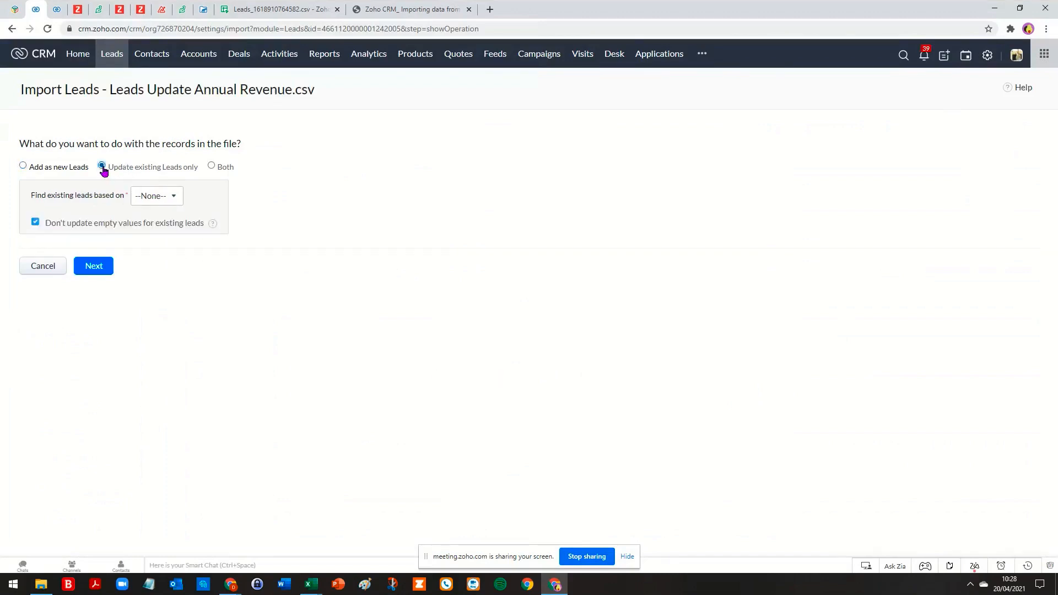
left_click(159, 200)
left_click(171, 249)
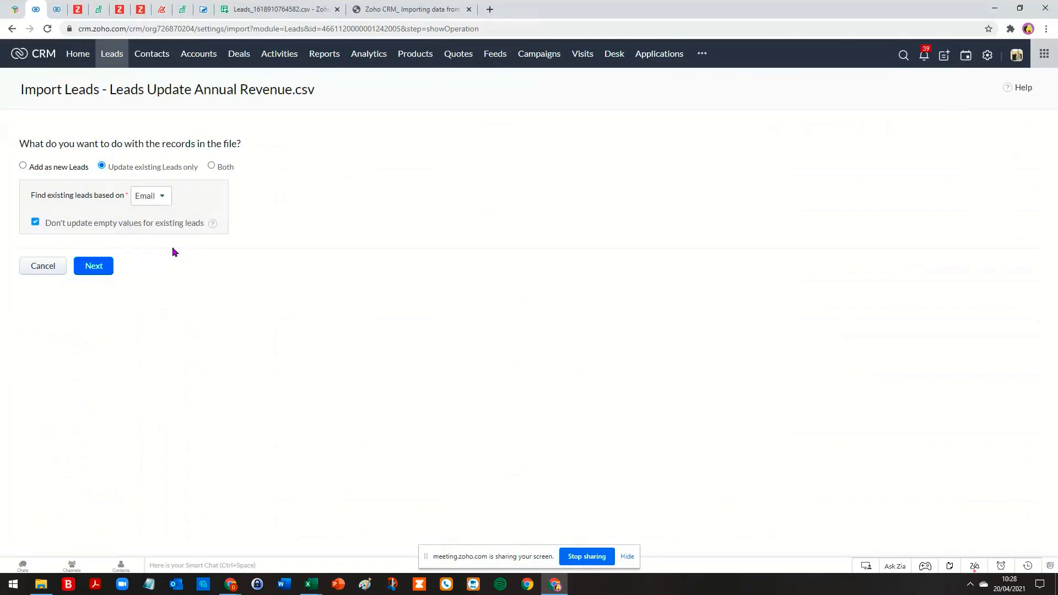
left_click(160, 202)
left_click(160, 216)
left_click(155, 200)
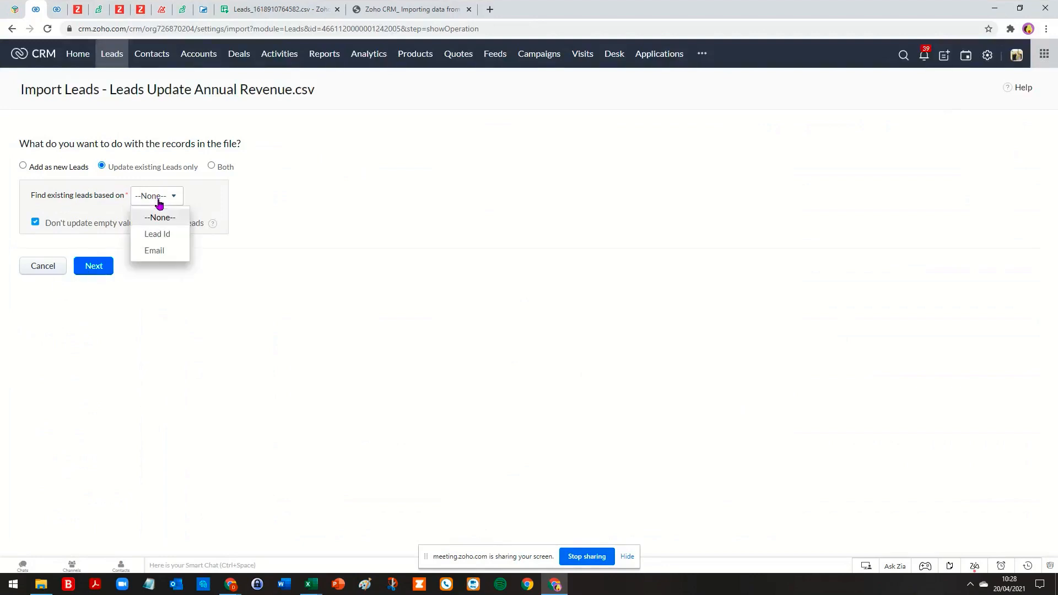
left_click(169, 252)
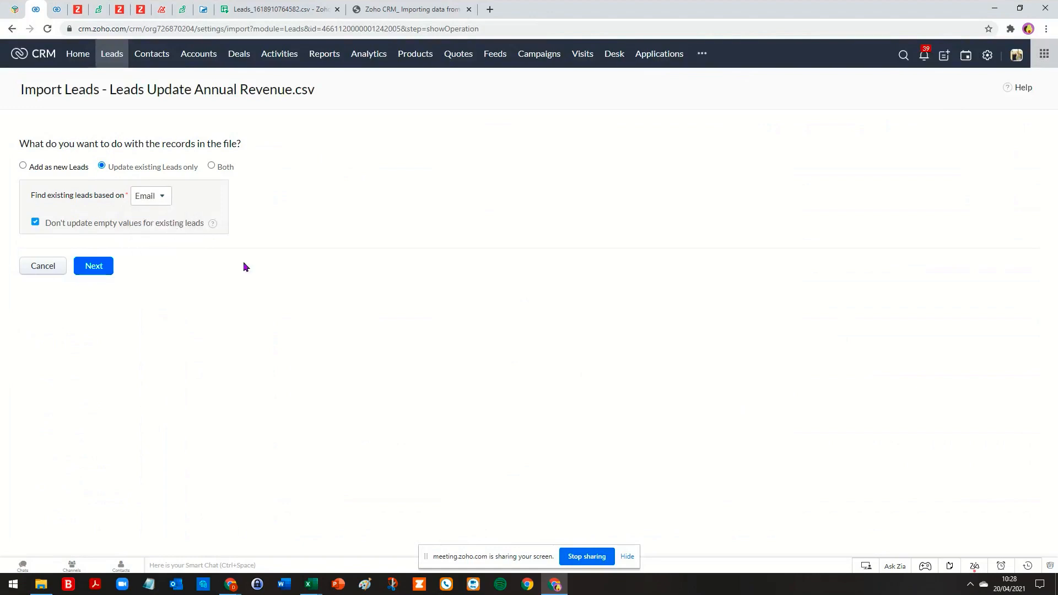
mouse_move(312, 584)
left_click(93, 269)
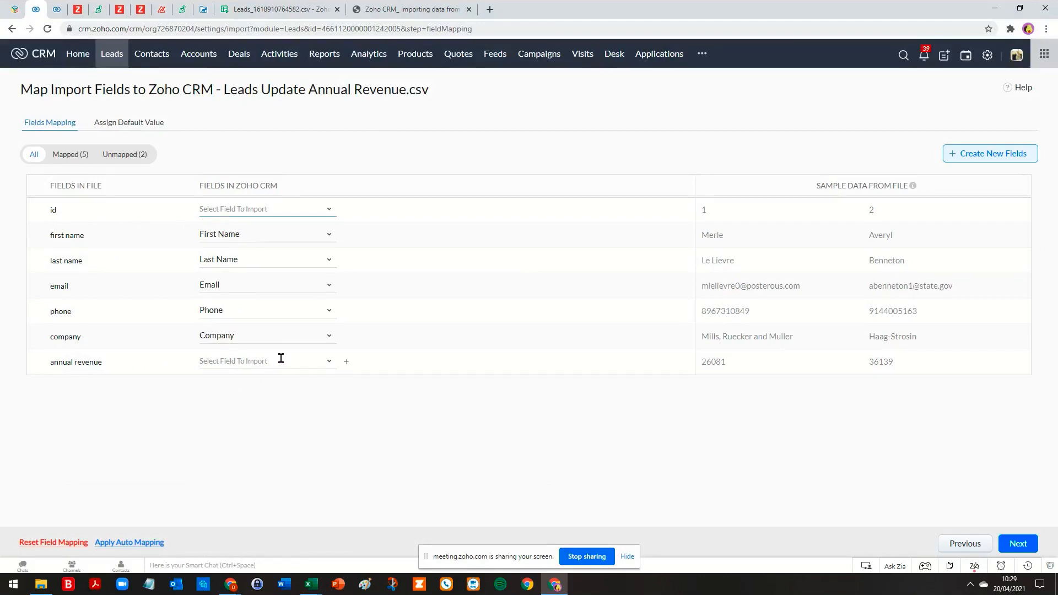
Step: Map the file's annual revenue column to Annual Revenue and run the import, leaving id unmapped
left_click(243, 364)
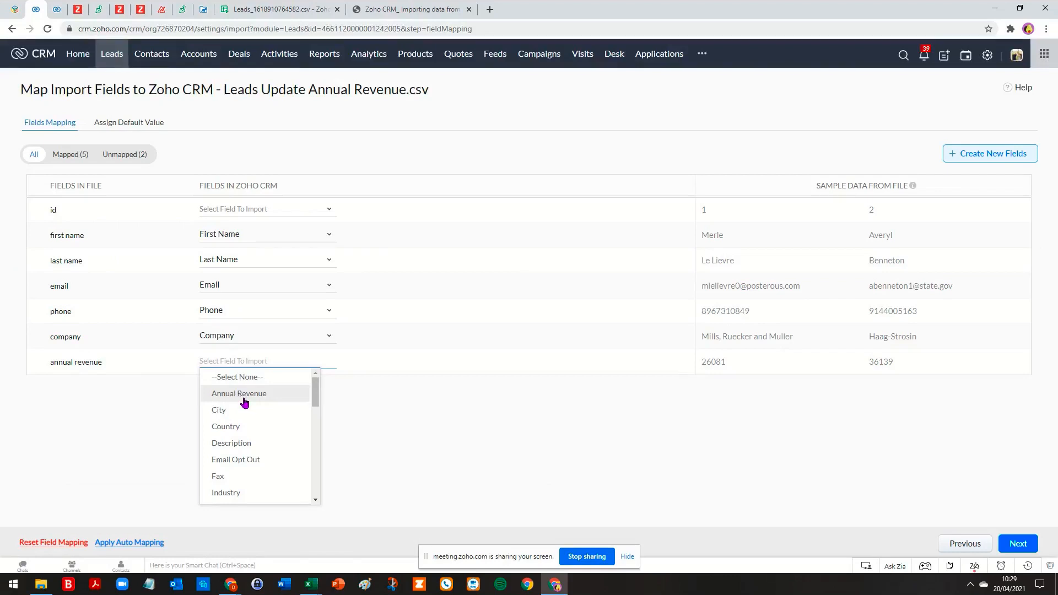
type("ann")
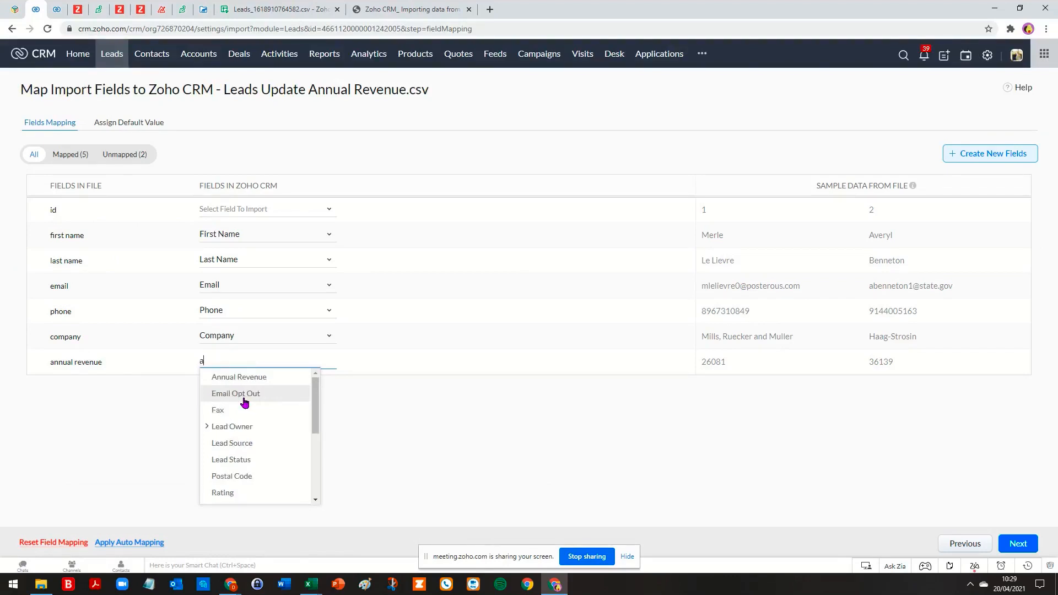
left_click(237, 379)
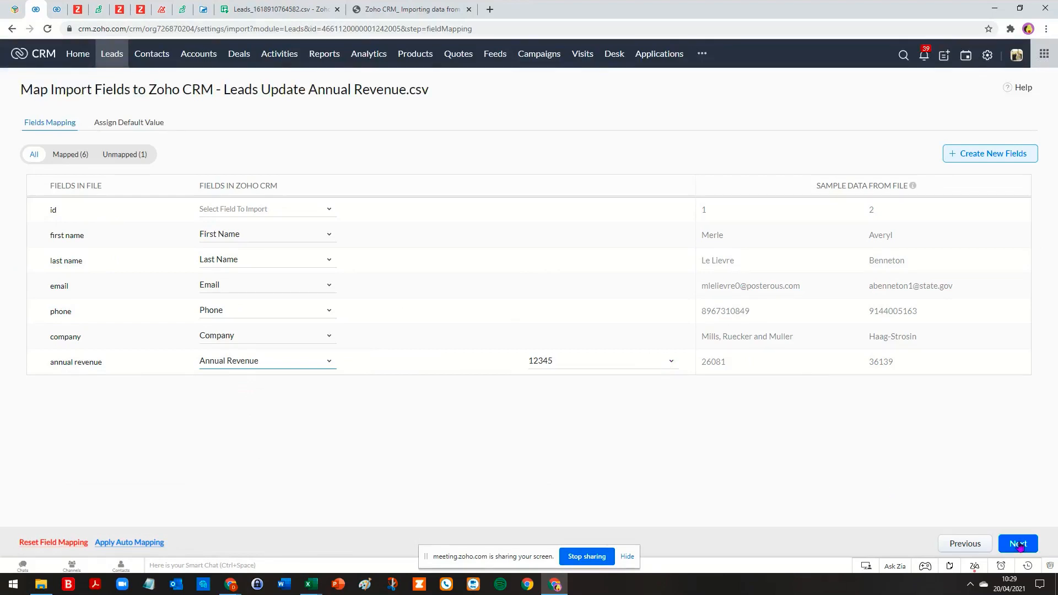
left_click(1019, 544)
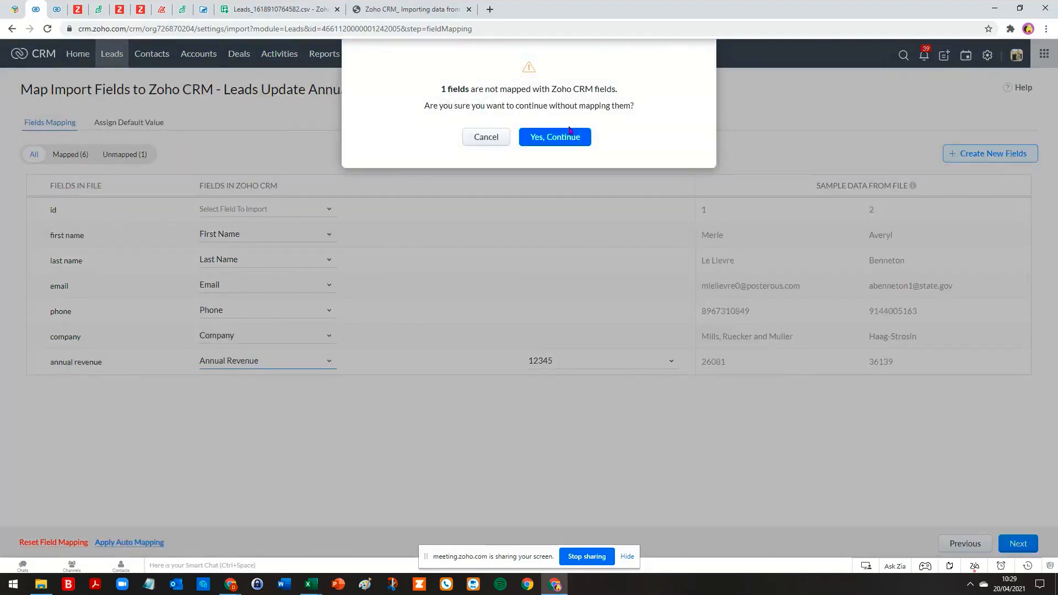
left_click(553, 140)
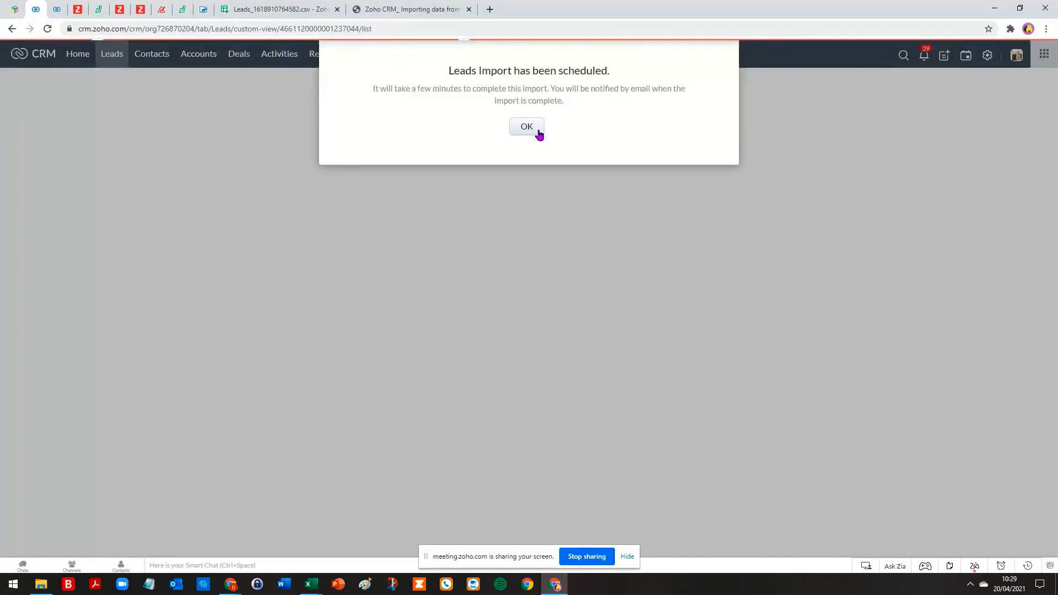
left_click(538, 132)
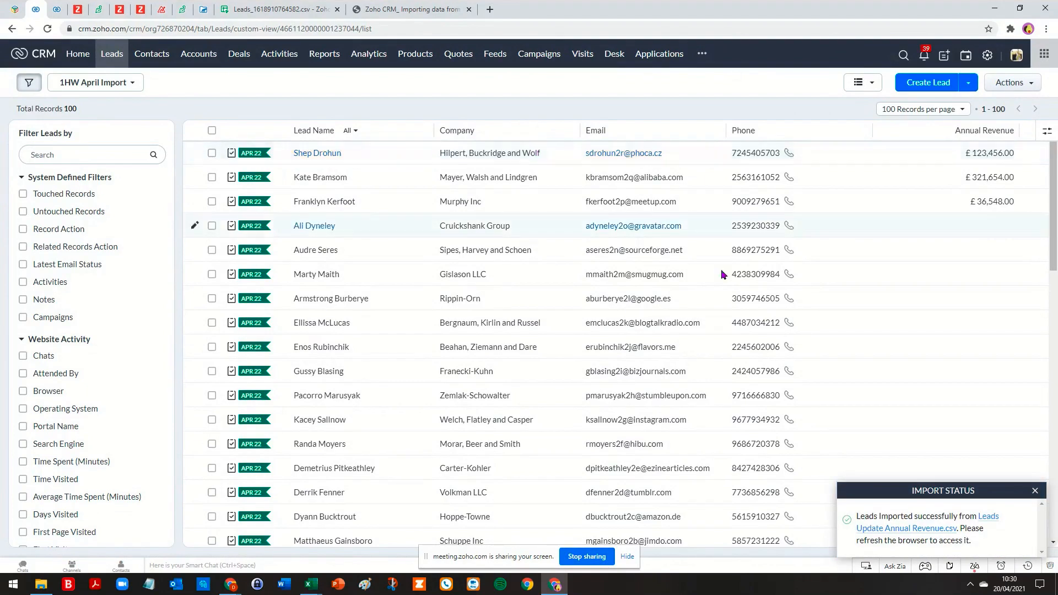
Step: Review the import summary of Leads Update Annual Revenue.csv, refresh the Leads list and check its Annual Revenue values
left_click(942, 529)
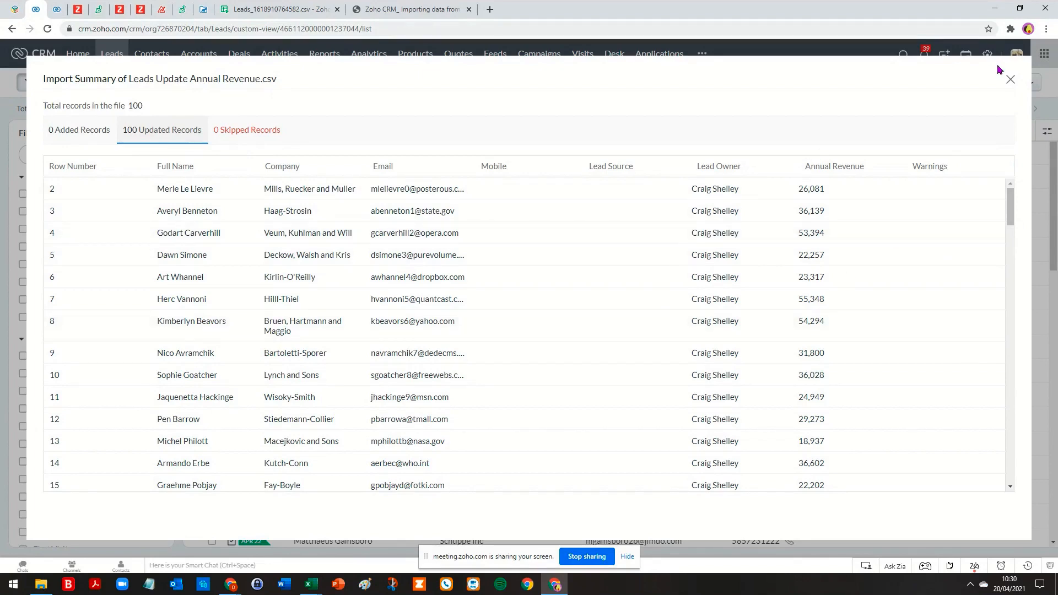
left_click(1010, 81)
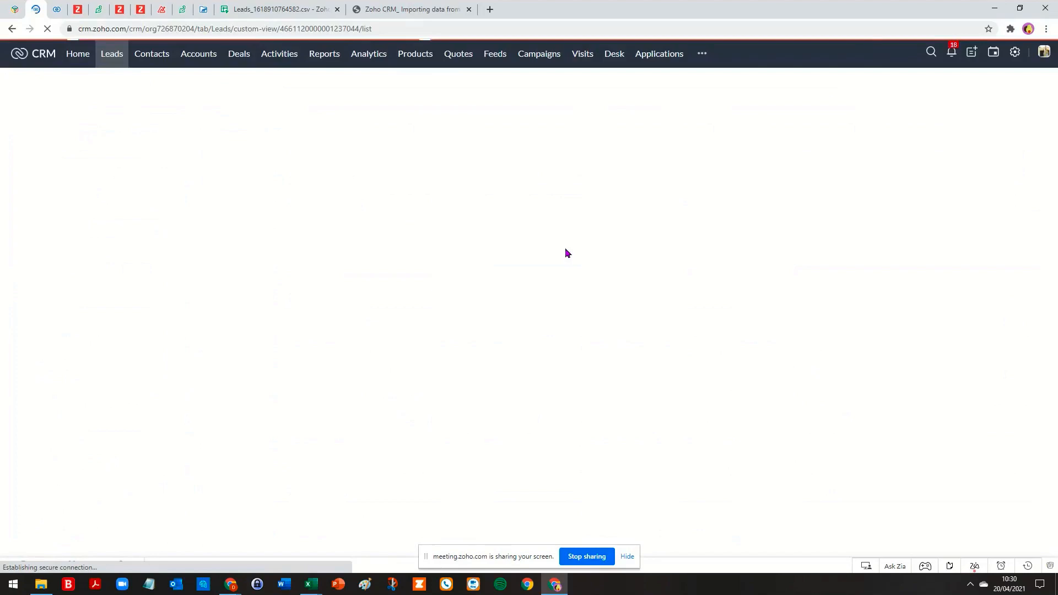
scroll(963, 209, "down", 7)
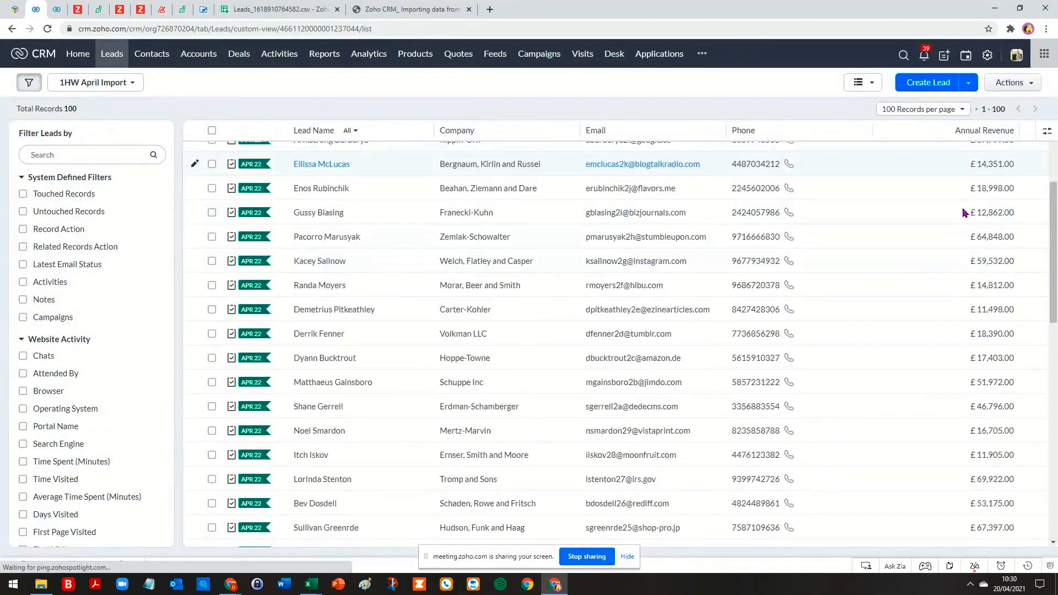
scroll(911, 283, "down", 8)
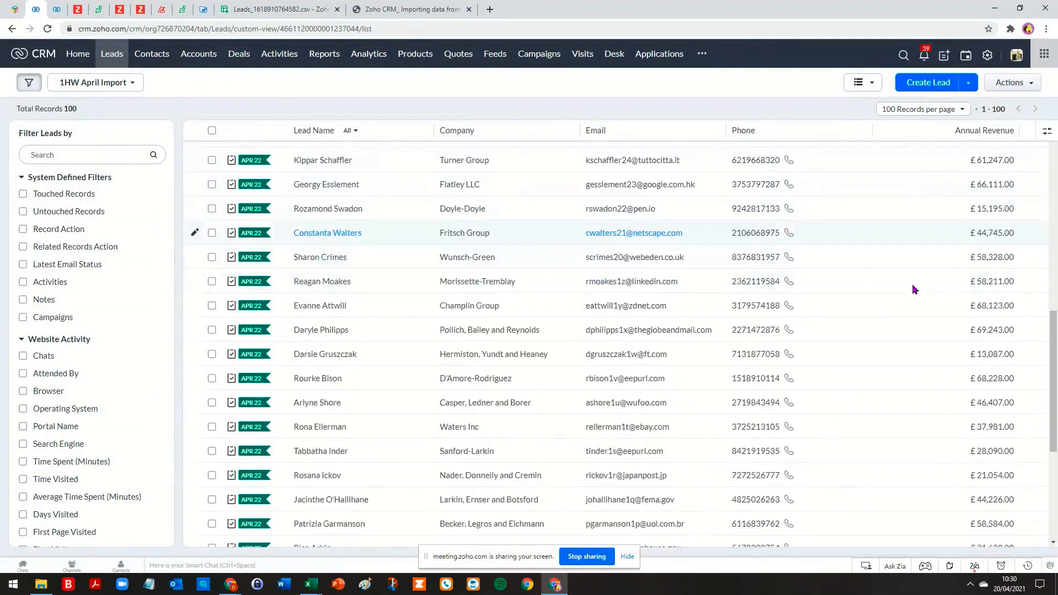
scroll(910, 283, "up", 12)
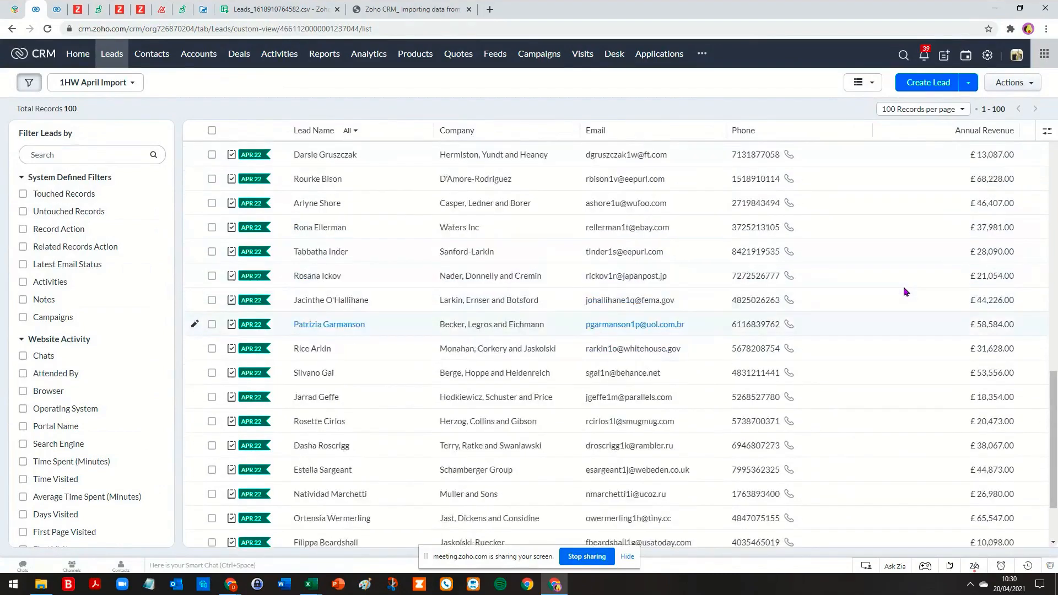
scroll(836, 295, "up", 2)
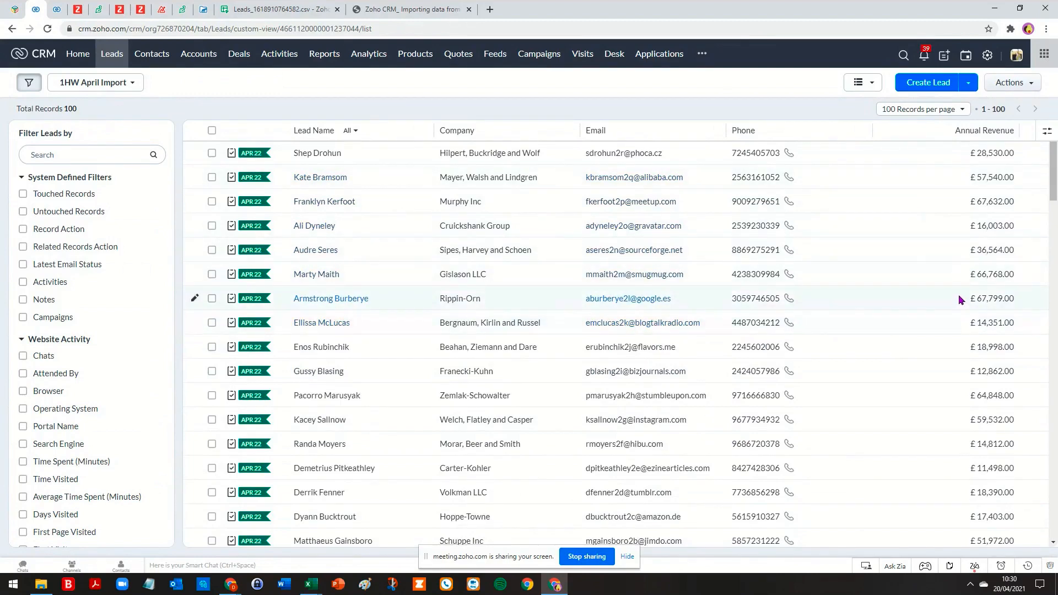
Step: Start a new leads import from file with Leads Field New.csv and proceed to the record handling options
left_click(969, 84)
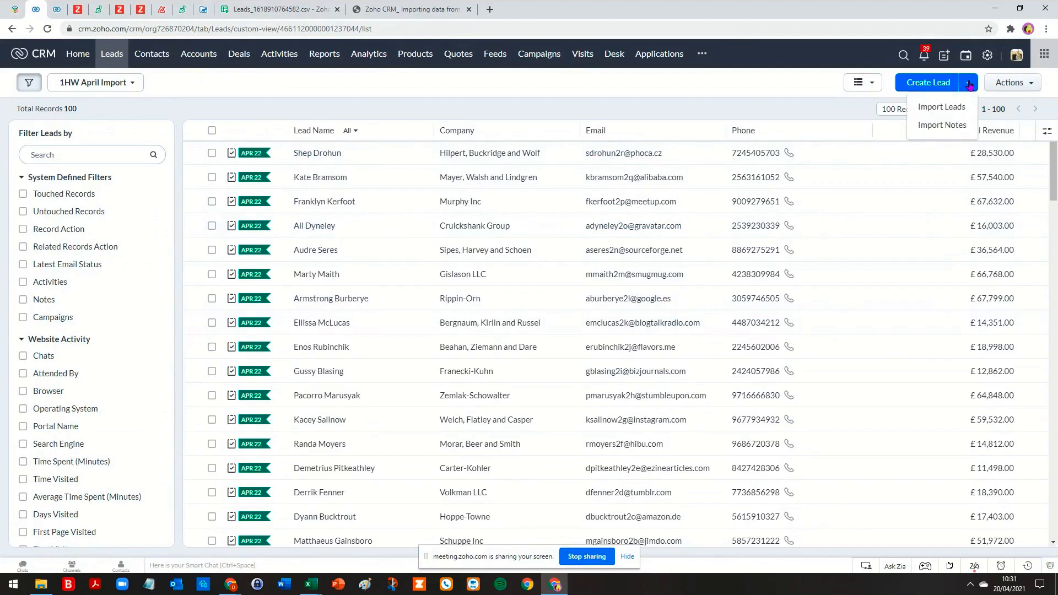
left_click(956, 110)
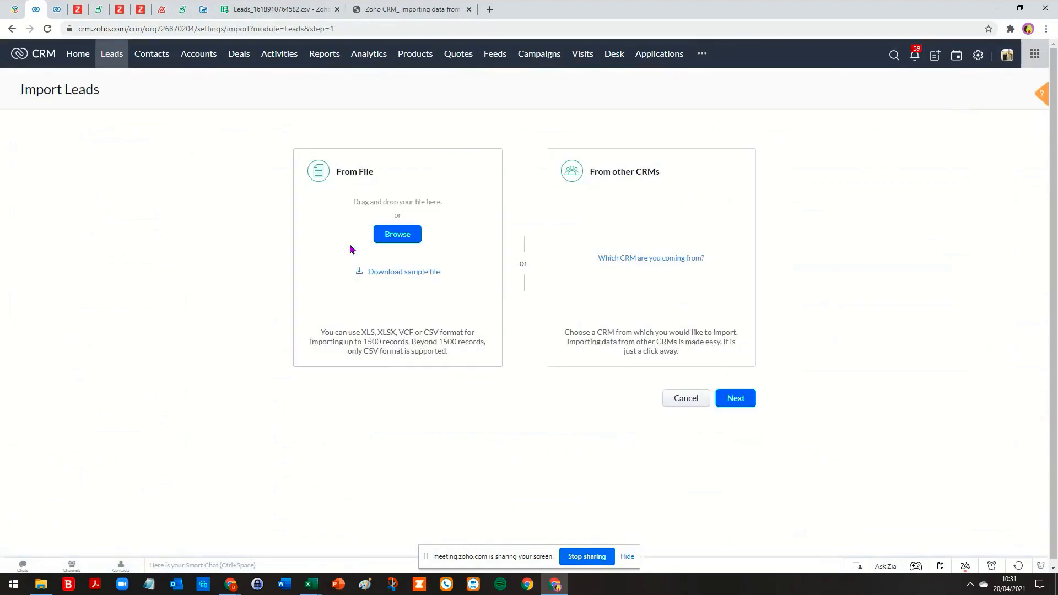
left_click(397, 240)
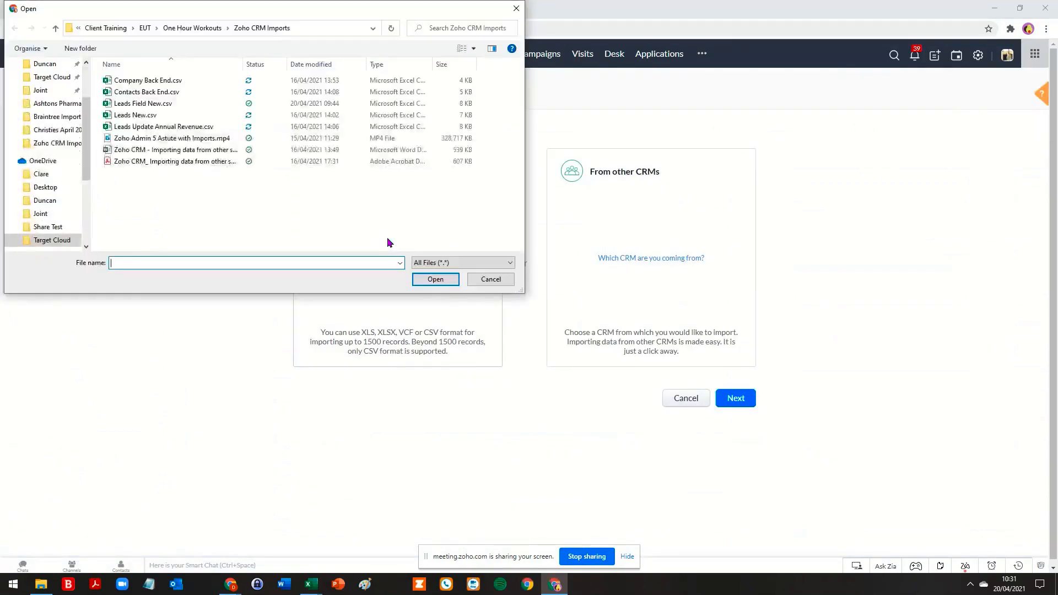
double_click(135, 104)
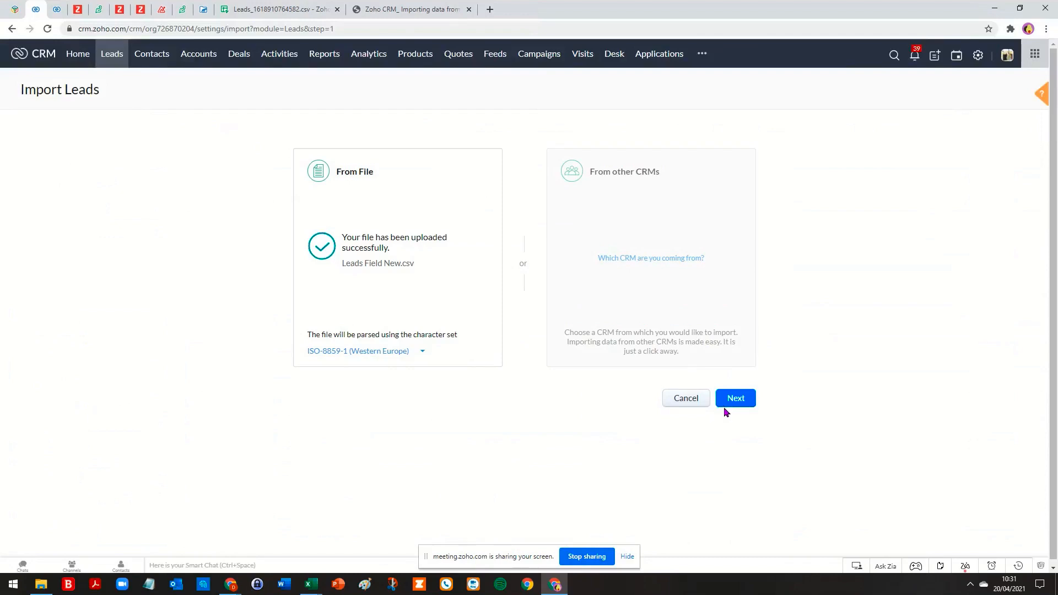
left_click(748, 397)
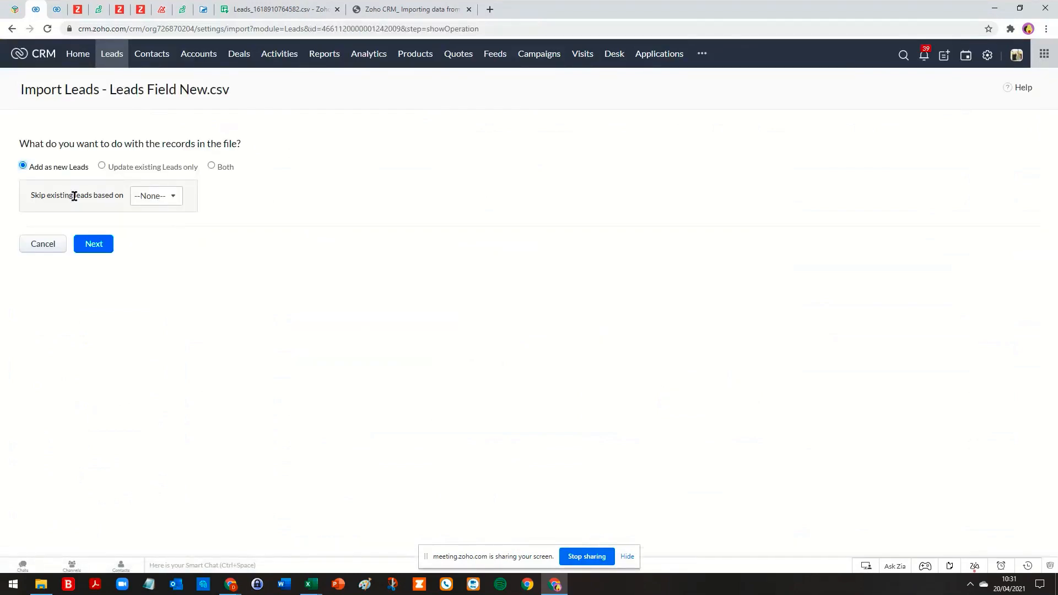
Step: Set the import to update existing leads only, choose the field for finding existing leads, and continue to field mapping
left_click(114, 168)
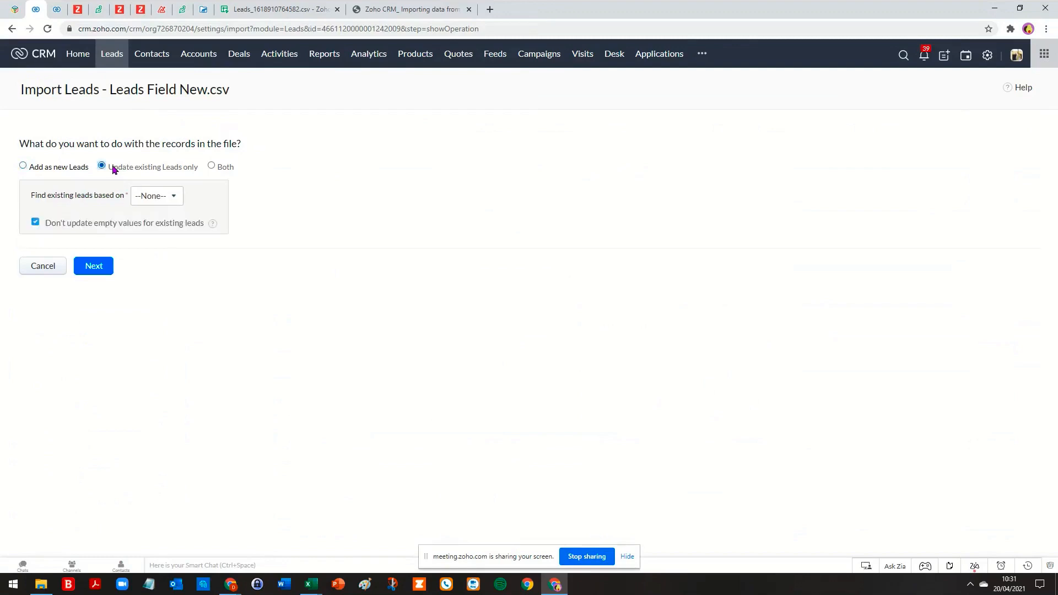
left_click(175, 199)
left_click(157, 251)
left_click(95, 267)
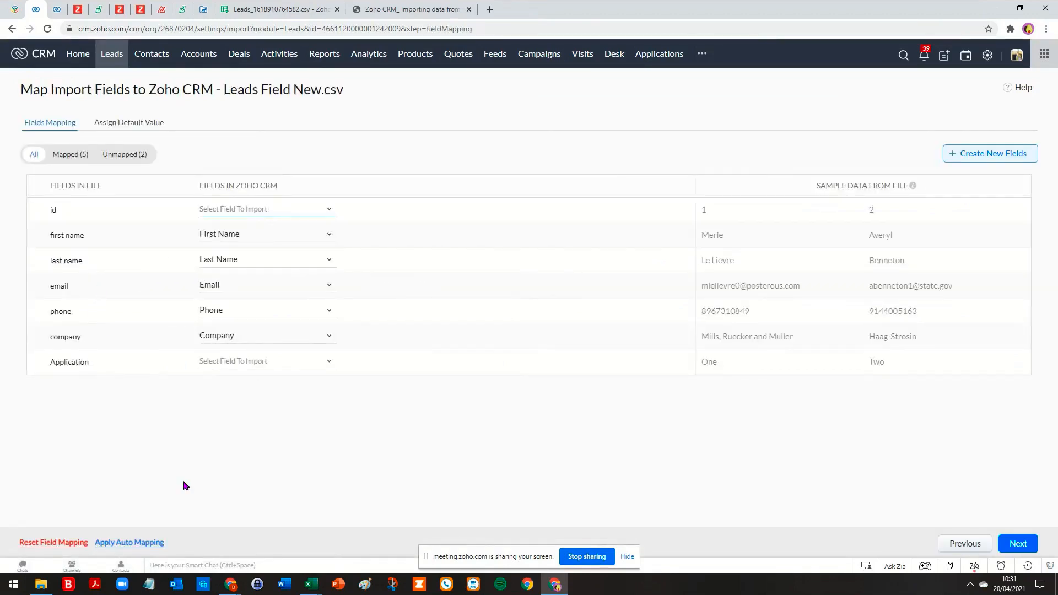
Step: Open Leads Field New.csv from the Zoho CRM Imports folder in Excel and fit all column widths to their contents
left_click(318, 590)
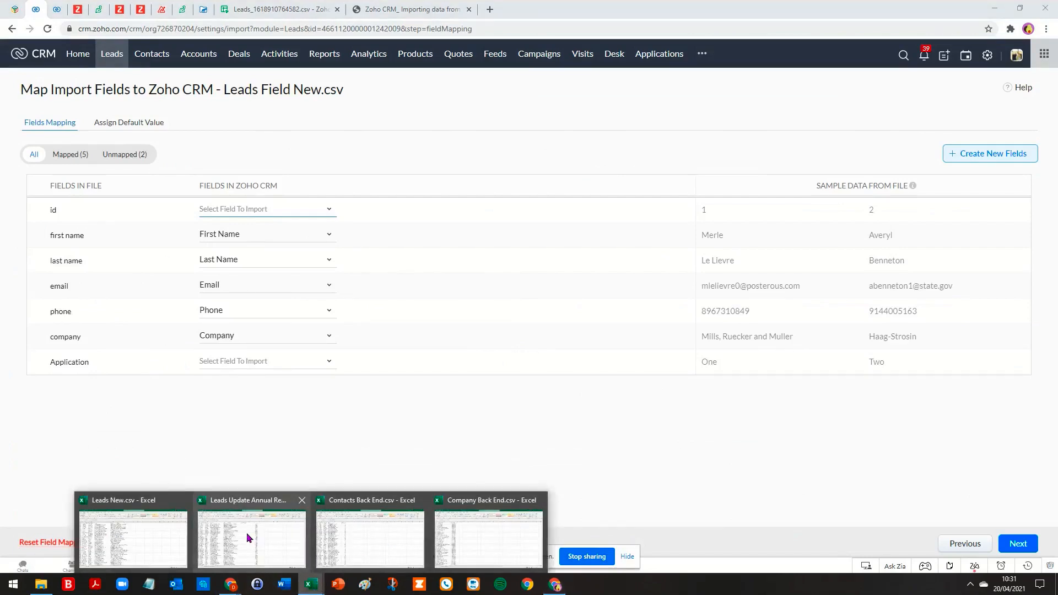
left_click(42, 584)
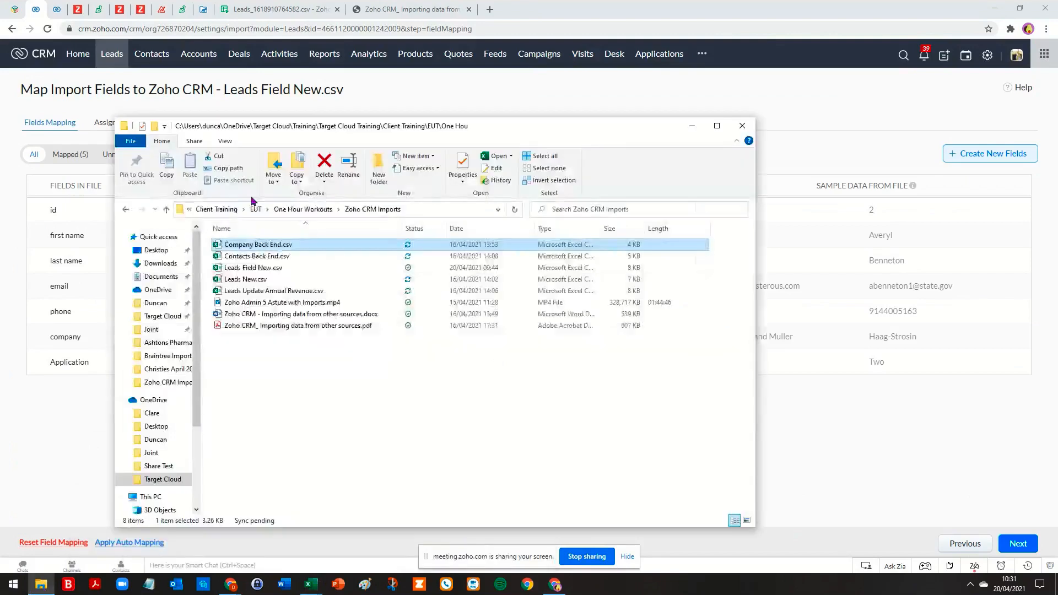
double_click(270, 269)
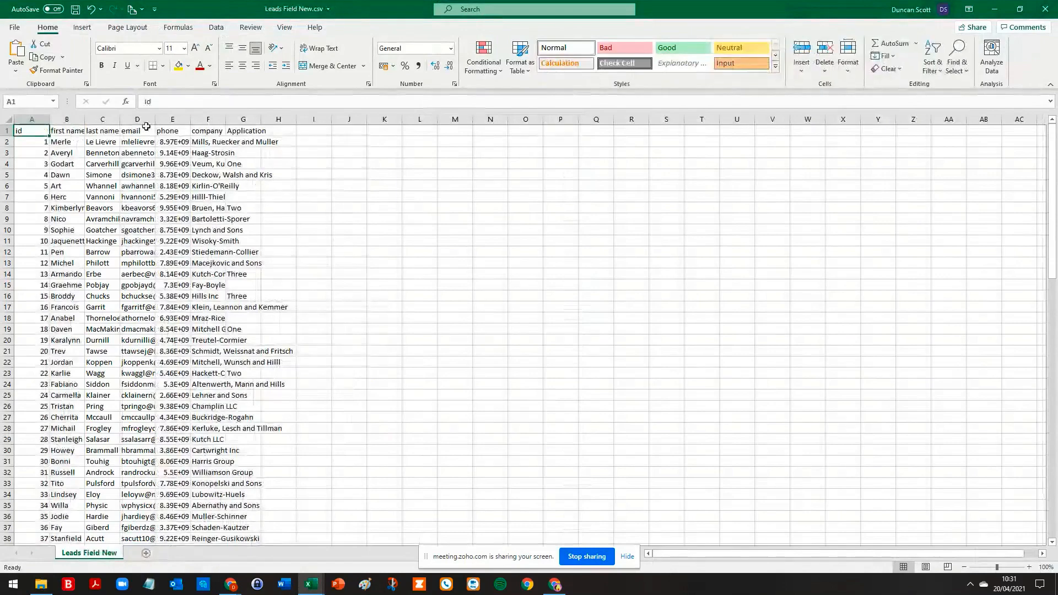
left_click(8, 120)
double_click(45, 118)
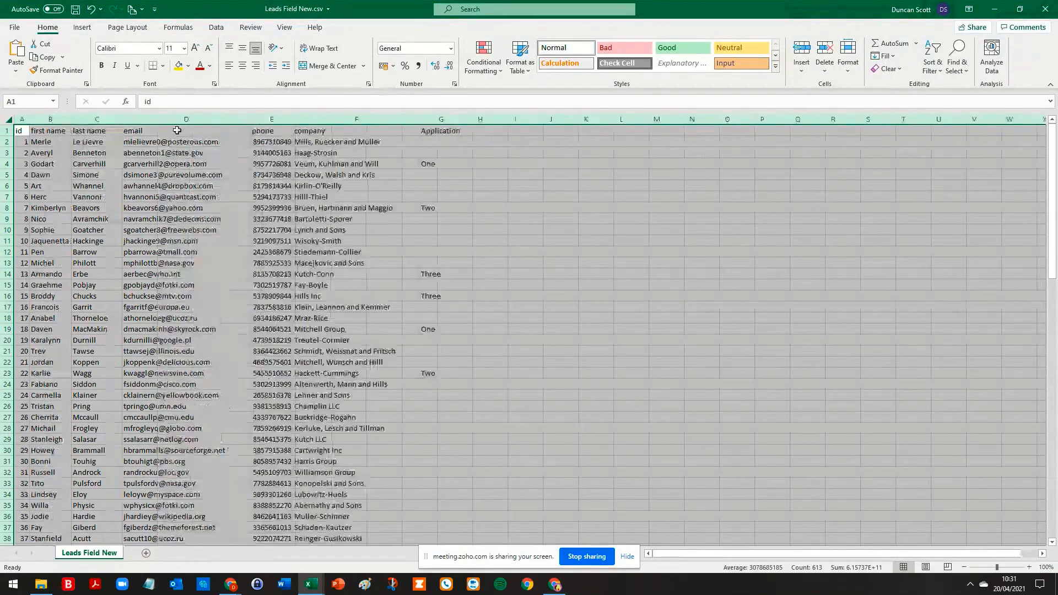
left_click(356, 197)
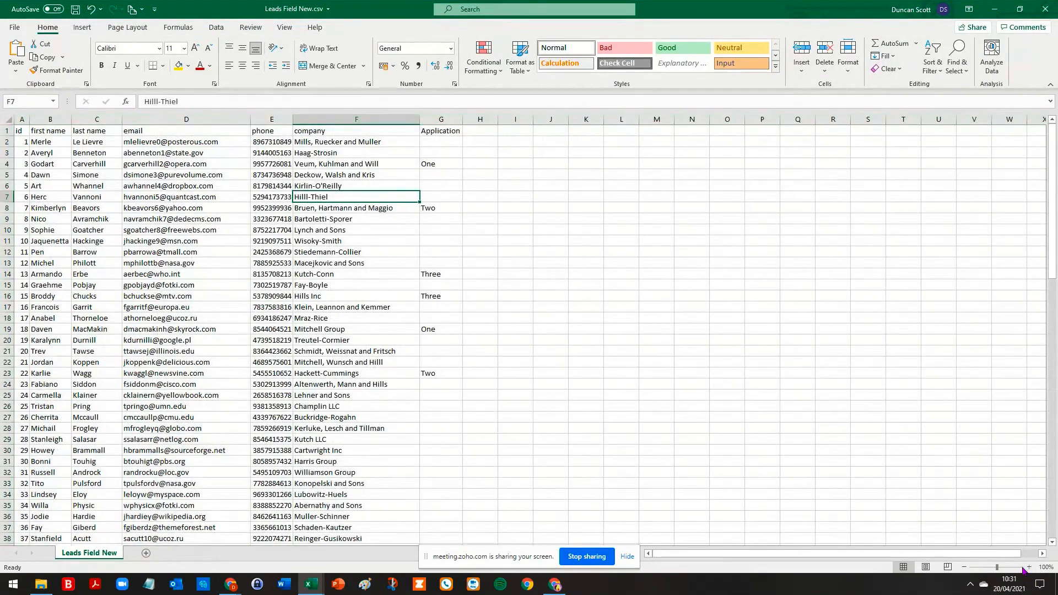
Step: Inspect the Application column of the sheet at a larger zoom and return to the import mapping in Zoho CRM
left_click(1023, 568)
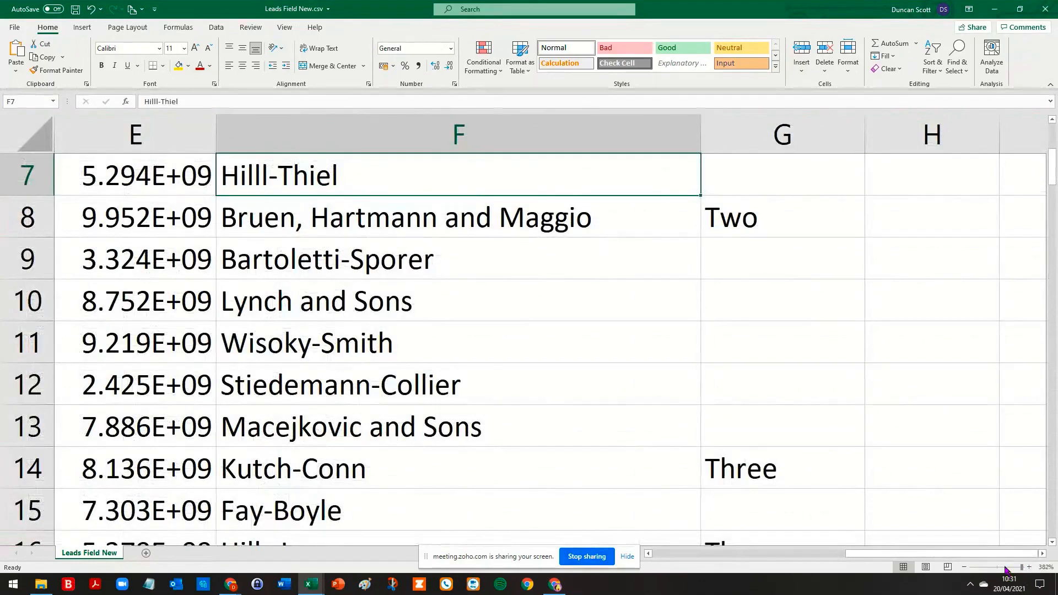
left_click(1006, 569)
left_click(797, 148)
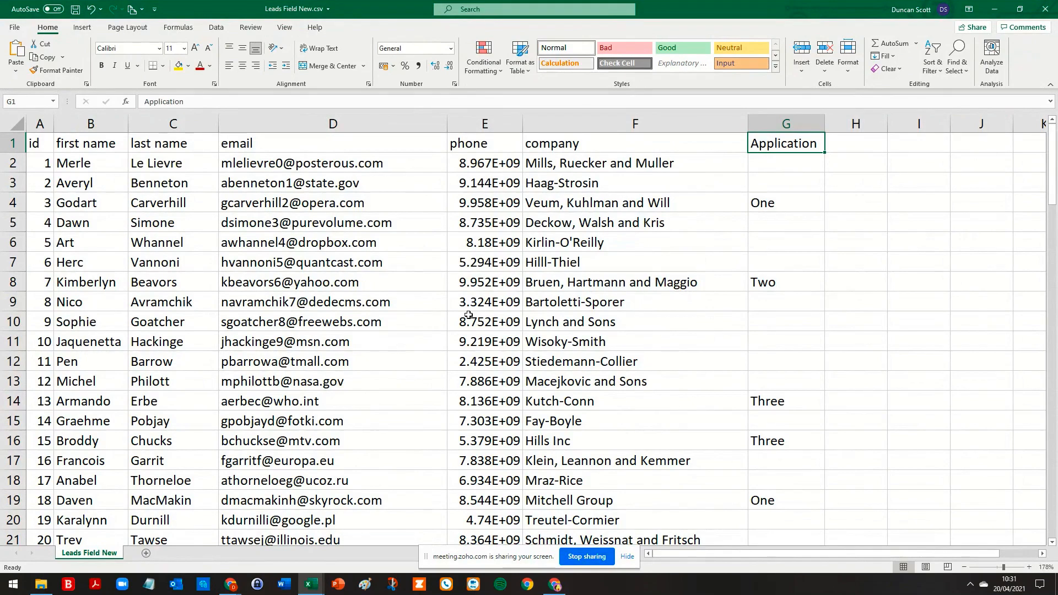
key("alt+Tab")
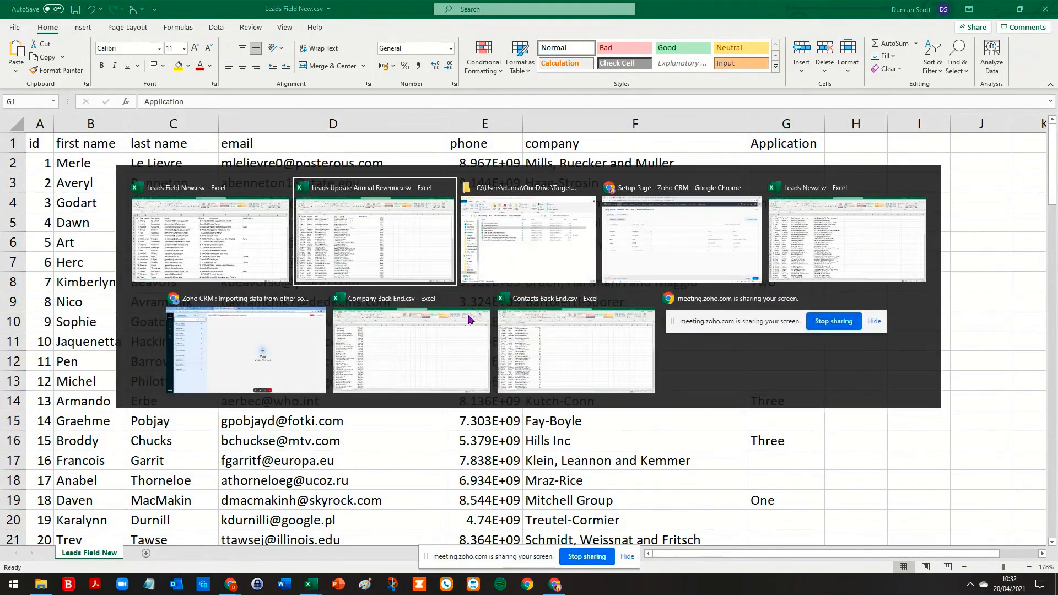
key("Escape")
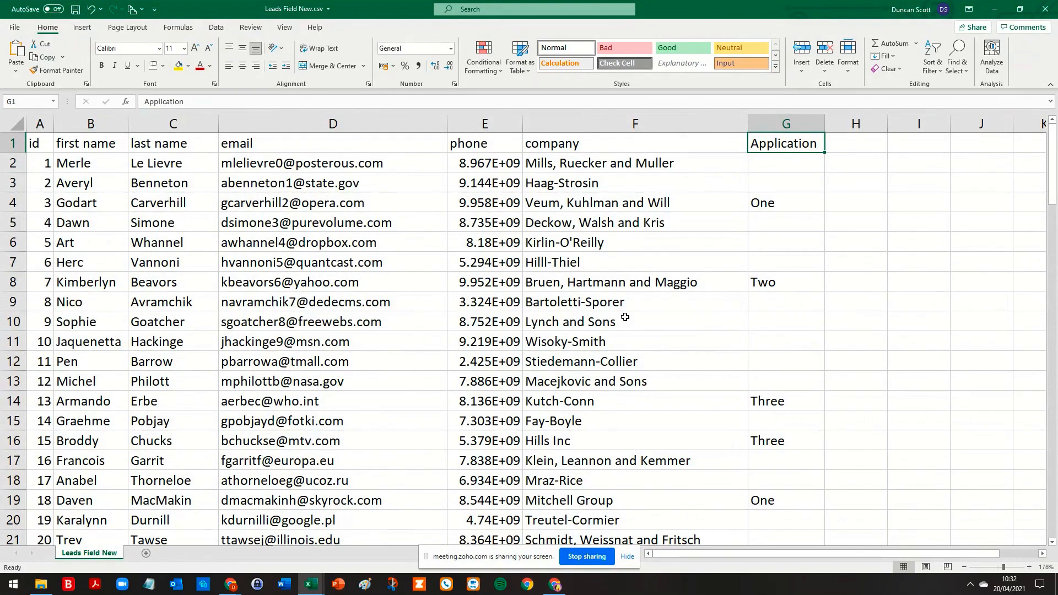
key("alt+Tab")
key("alt+Tab")
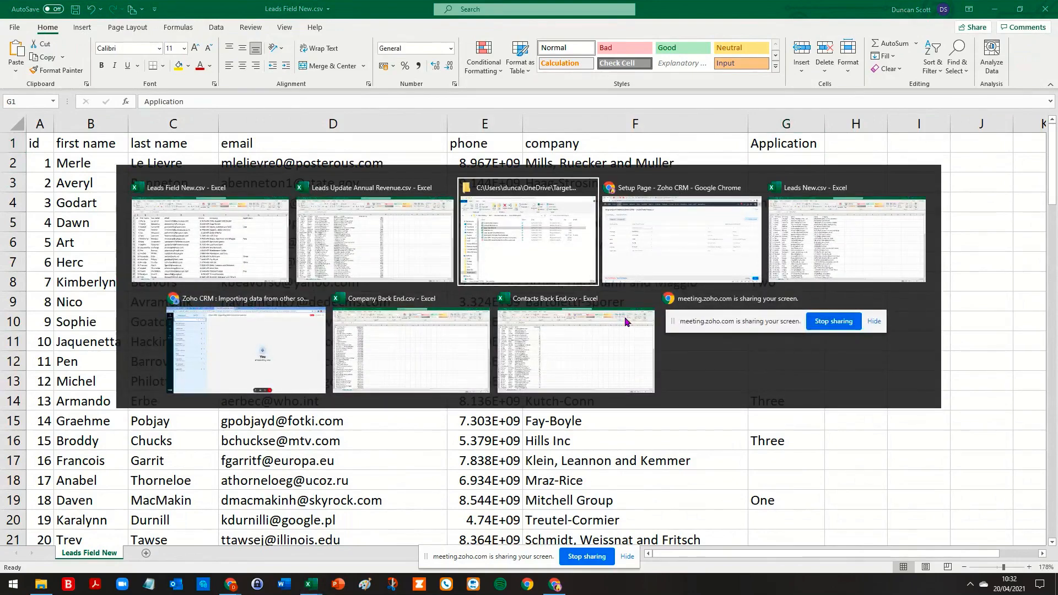
key("alt+Tab")
key("alt+Tab")
key("alt+Tab")
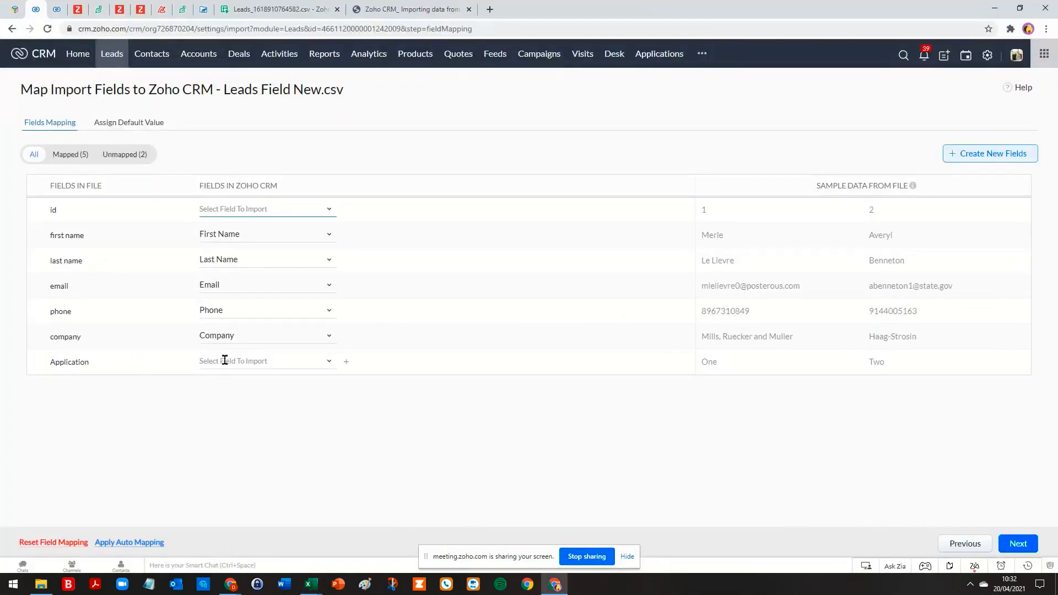
Step: Search the Zoho CRM fields for "app" as a mapping for the file's Application column
left_click(292, 360)
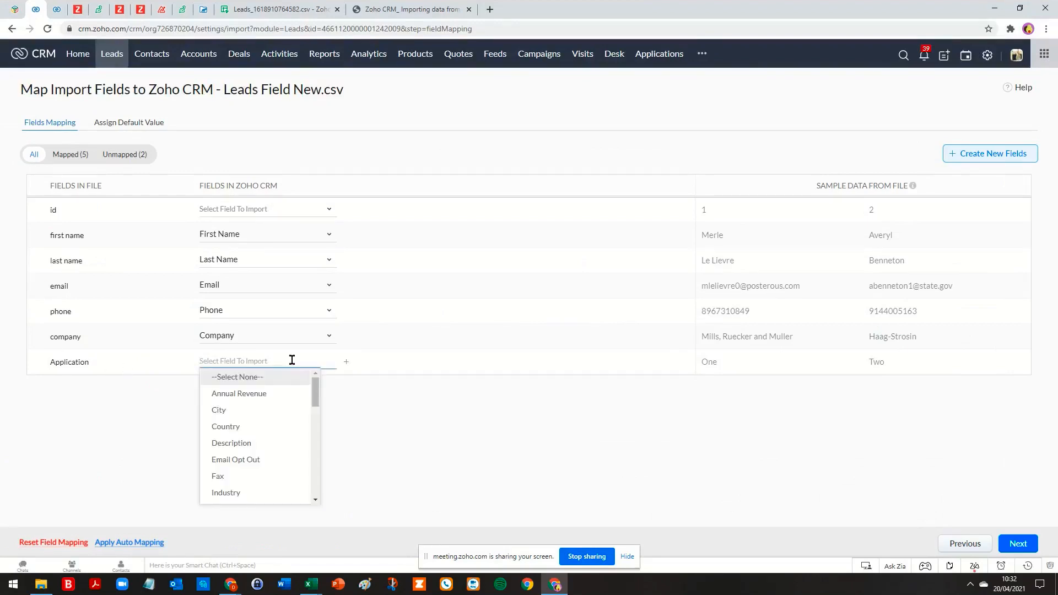
type("app")
key("BackSpace")
key("BackSpace")
key("BackSpace")
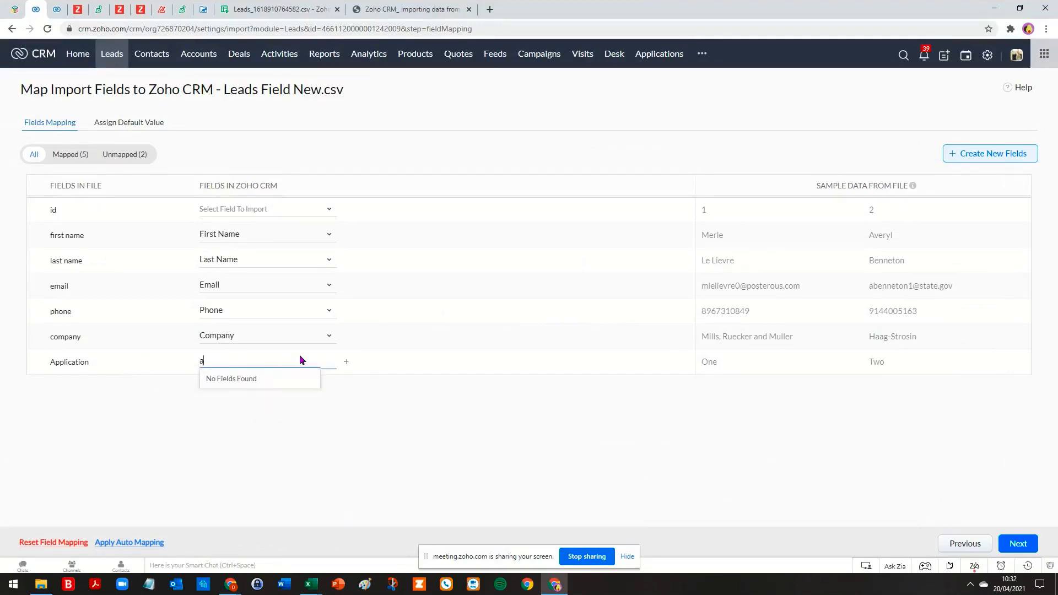
Step: Create a new custom field named Application with field type Text for the unmapped Application column
left_click(985, 157)
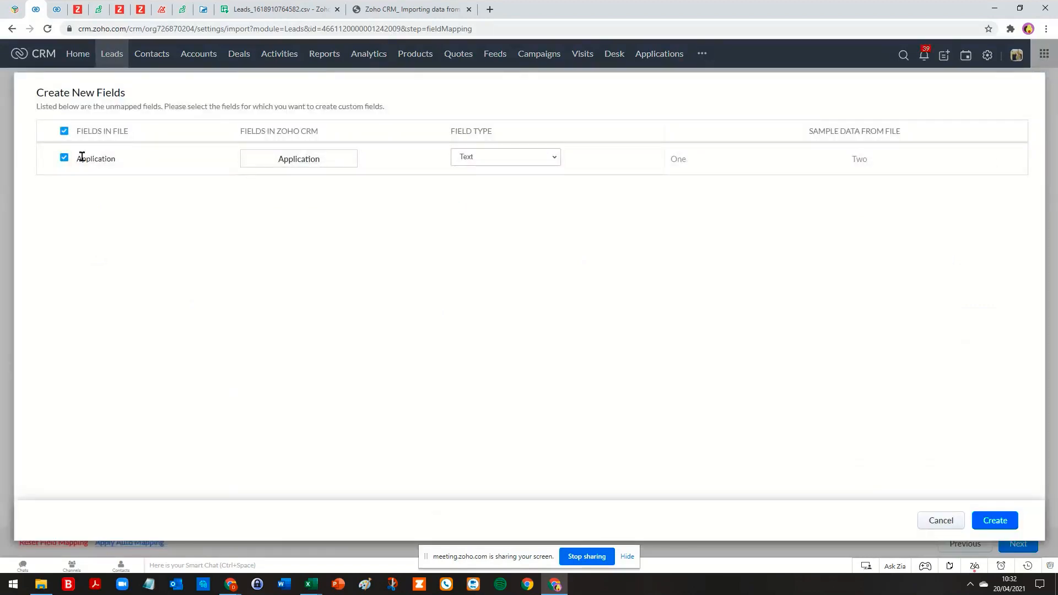
left_click(506, 162)
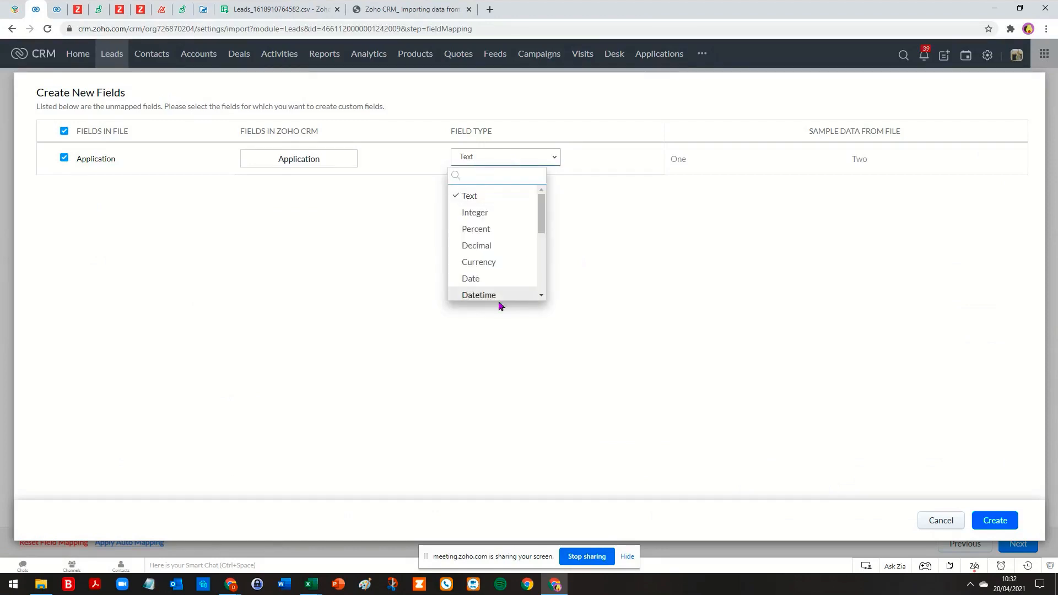
left_click(475, 197)
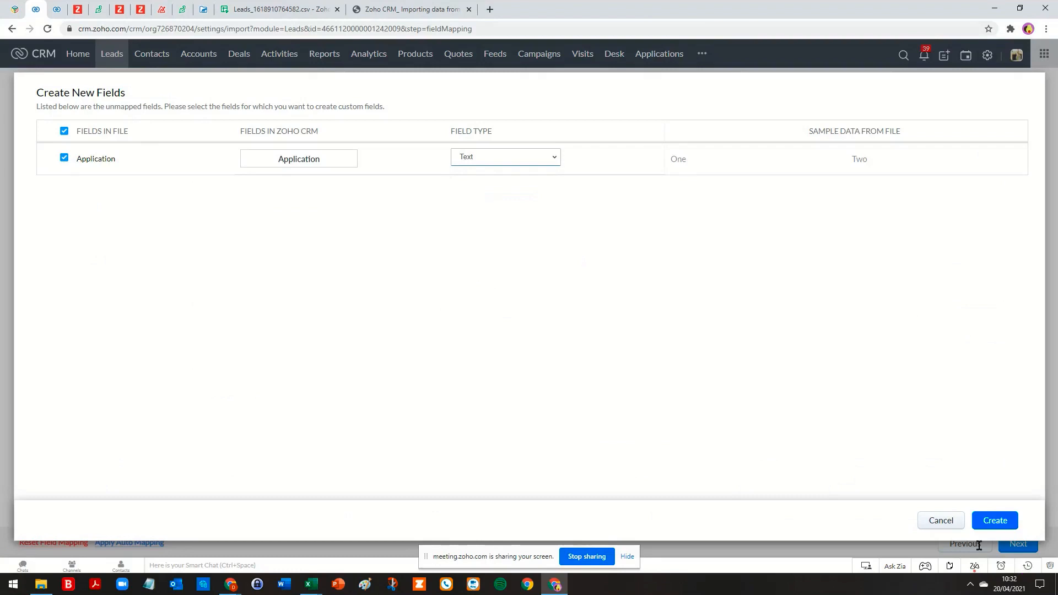
left_click(994, 523)
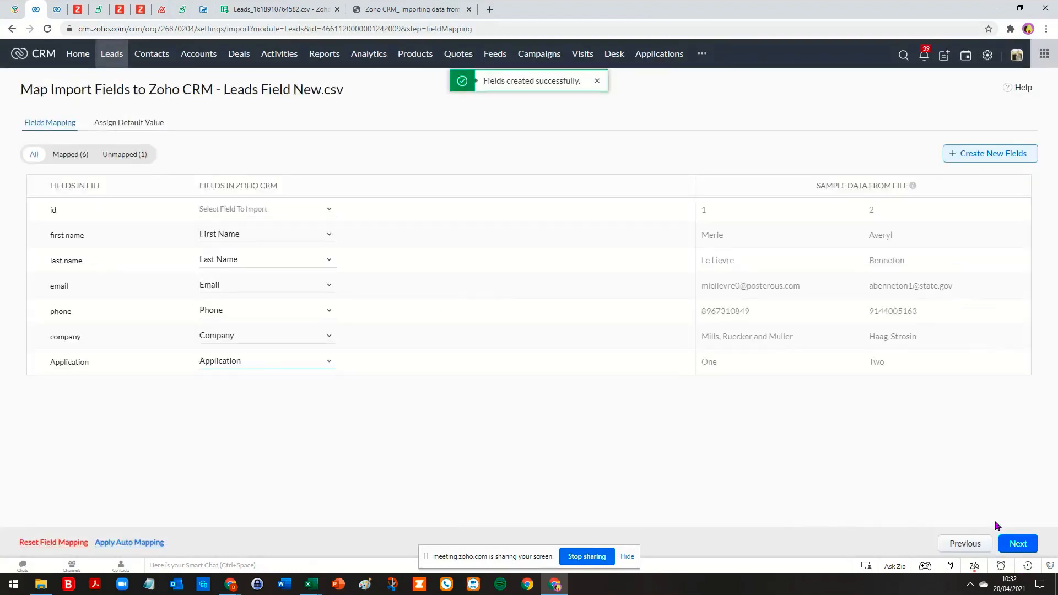
Step: Run the import of Leads Field New.csv, leaving id unmapped, and acknowledge its scheduling
left_click(1022, 549)
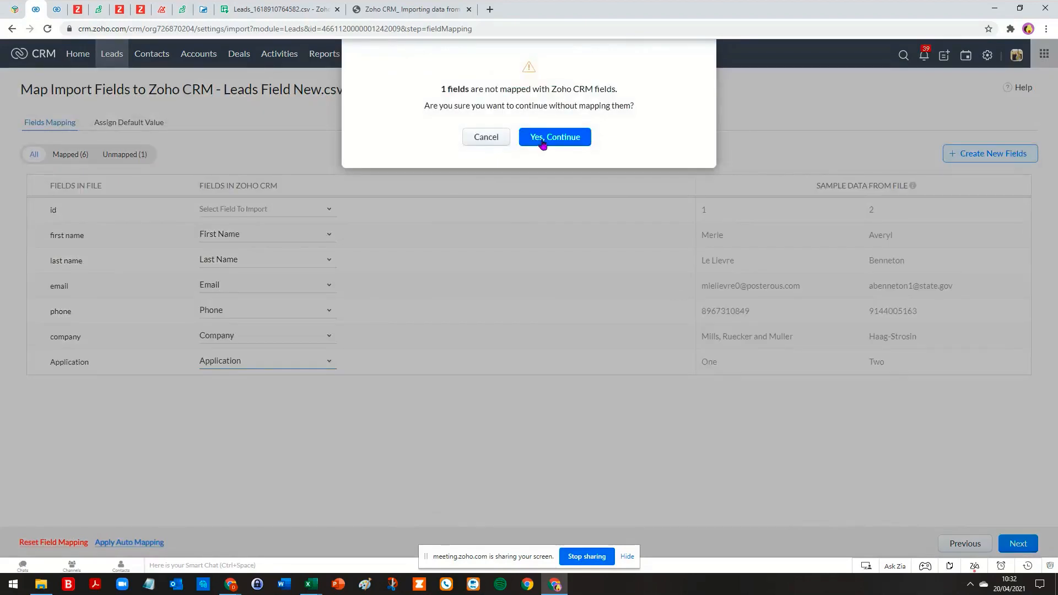
left_click(578, 141)
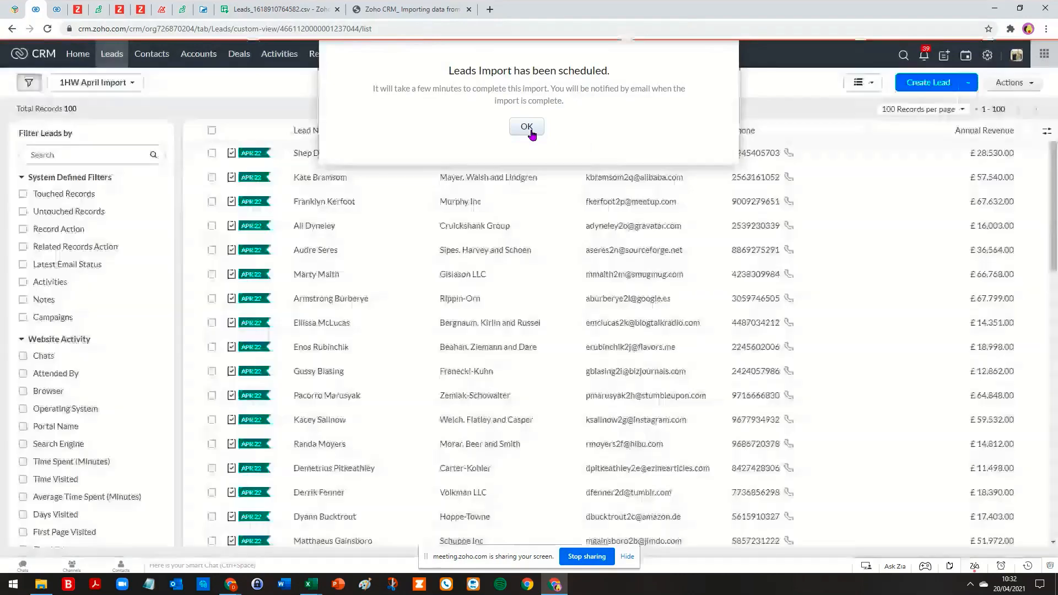
left_click(529, 130)
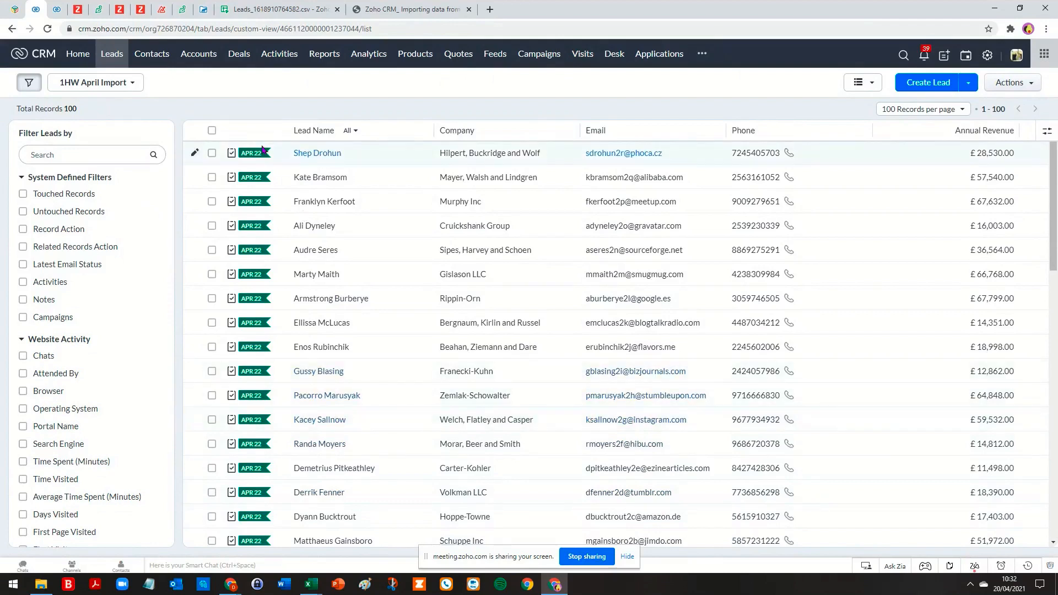
Step: Refresh the Leads list, open the first lead and look through its record details
key("F5")
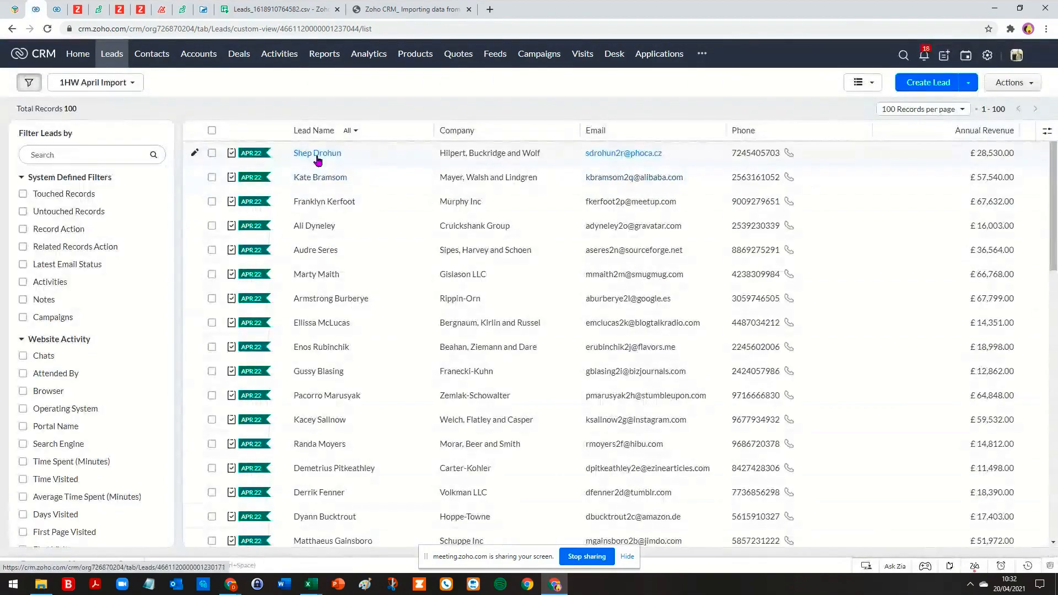
left_click(317, 158)
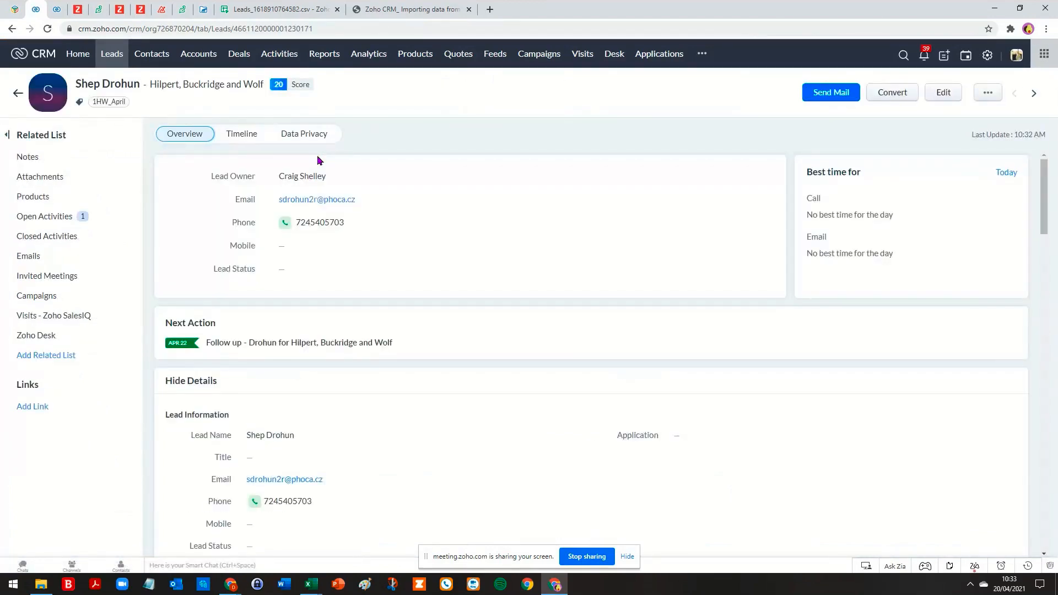
scroll(361, 317, "down", 2)
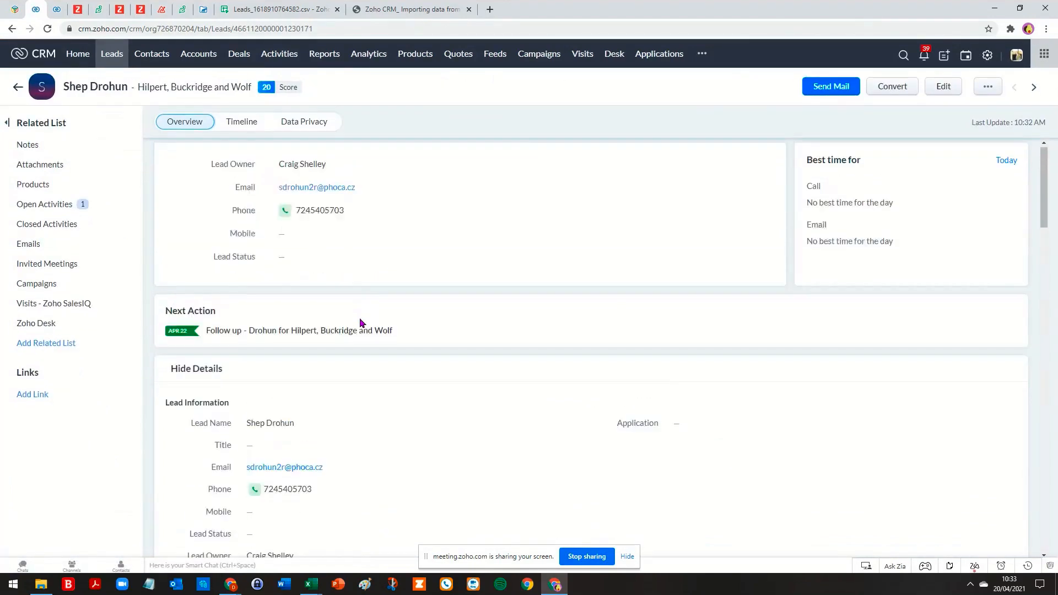
scroll(361, 322, "down", 6)
scroll(361, 323, "down", 3)
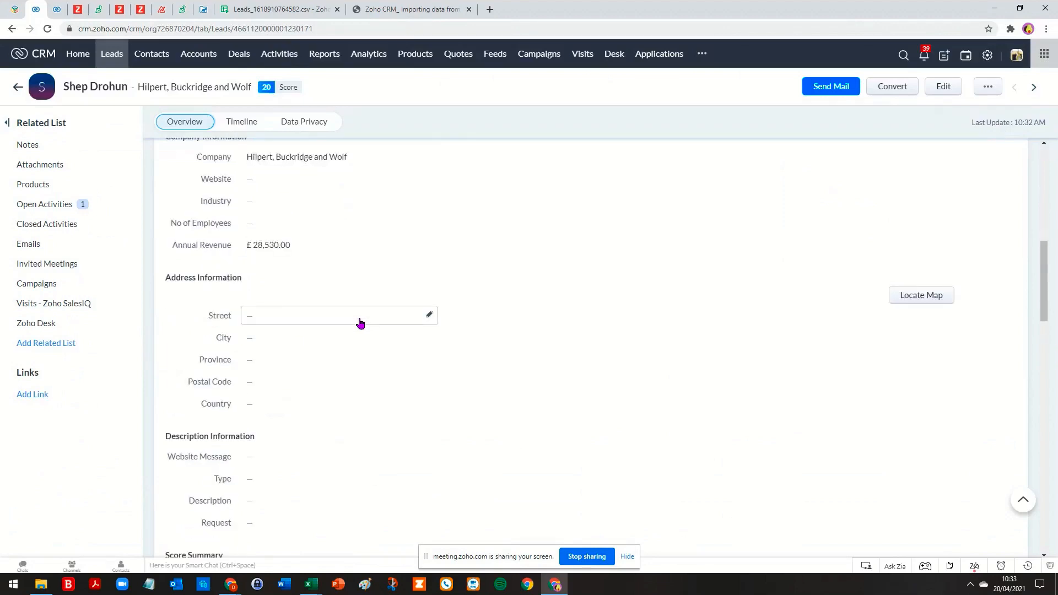
Step: Search the lead's page for "appli" to locate the Application field, and look through the rest of the record
key("ctrl+f")
type("appli")
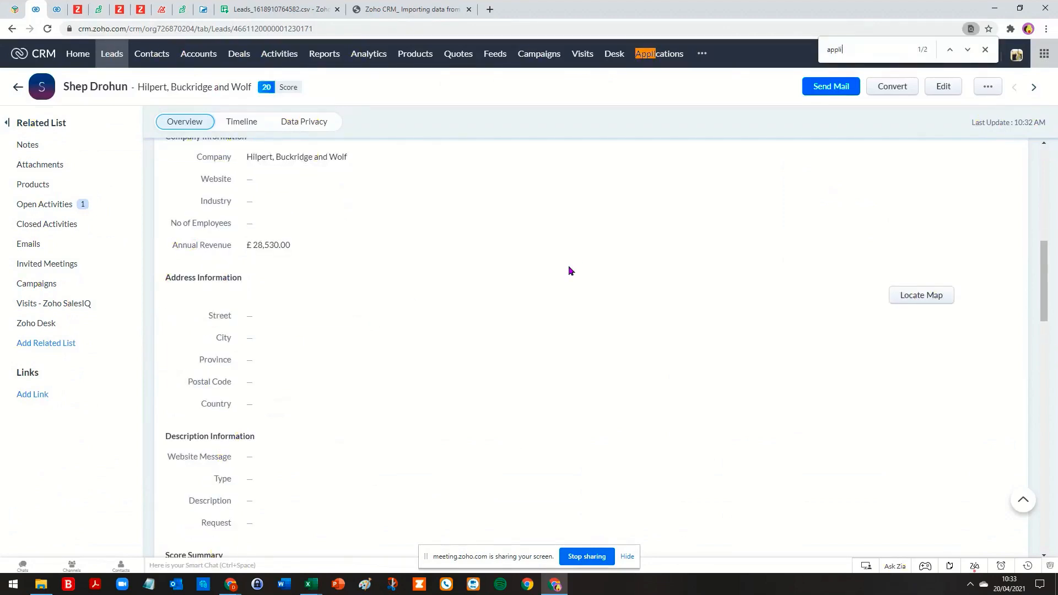
key("Return")
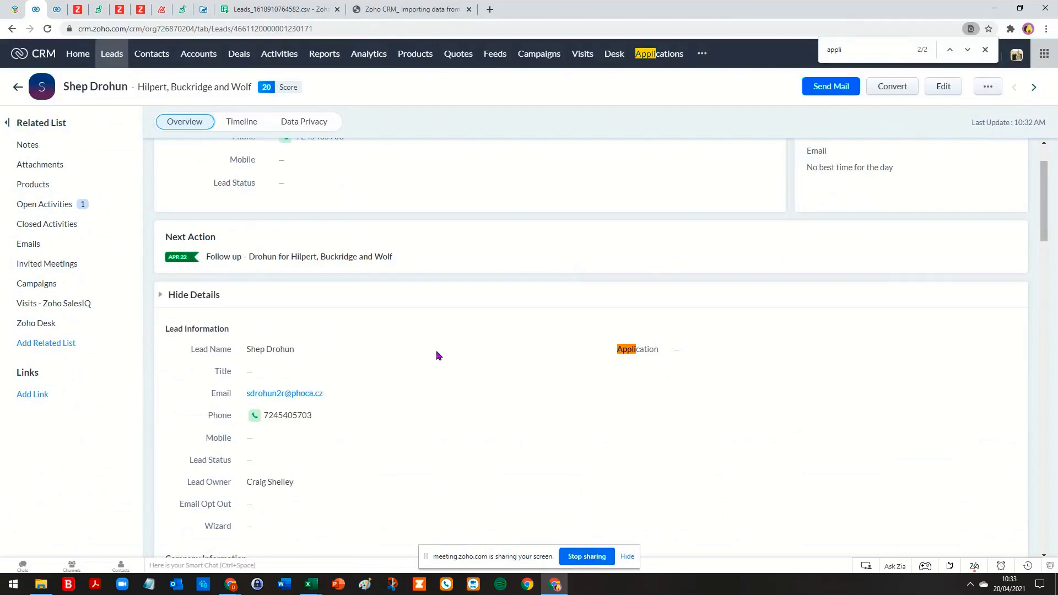
key("Return")
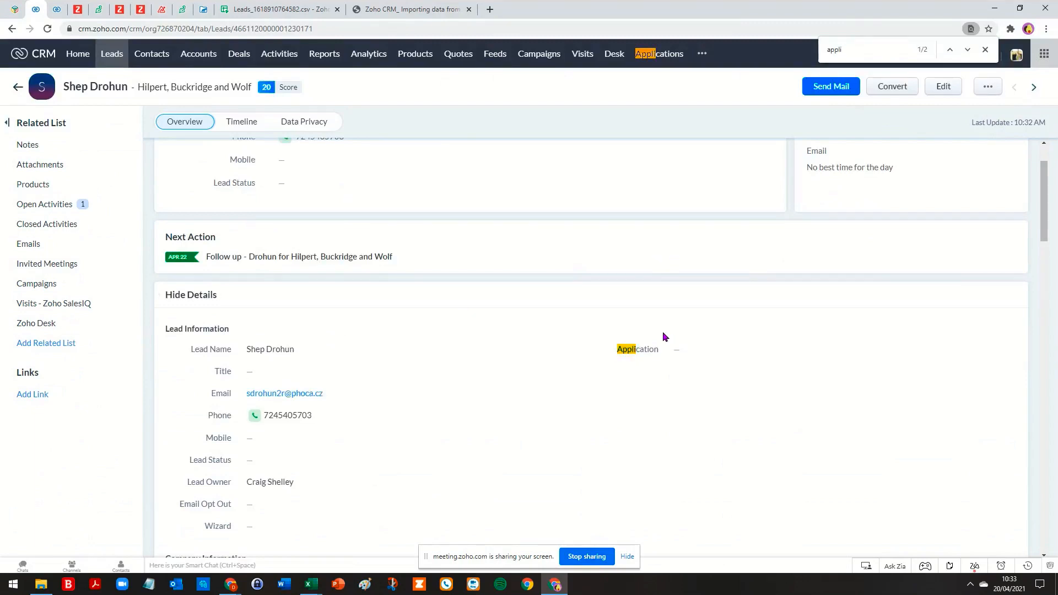
scroll(639, 325, "down", 20)
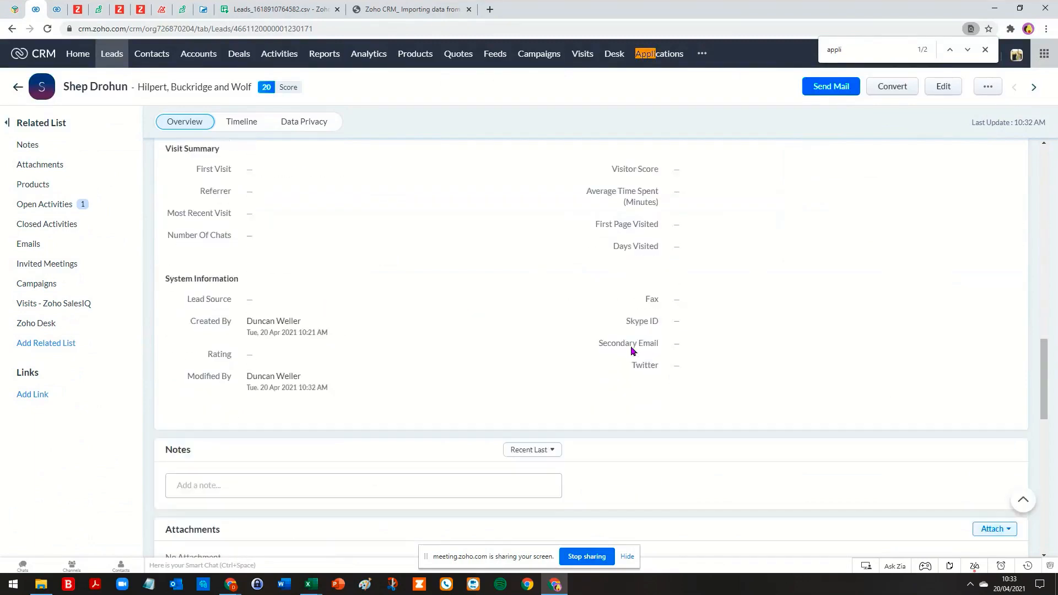
Step: Check the Application field in the lead's information, opening it for editing and cancelling without entering a value
scroll(632, 346, "up", 20)
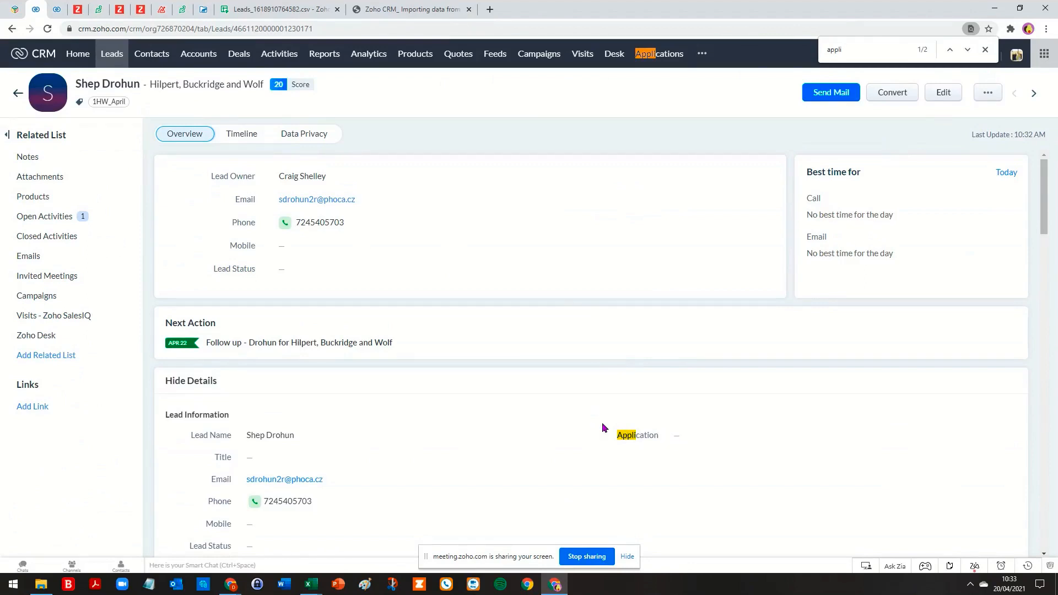
left_click_drag(601, 422, 685, 444)
left_click(690, 457)
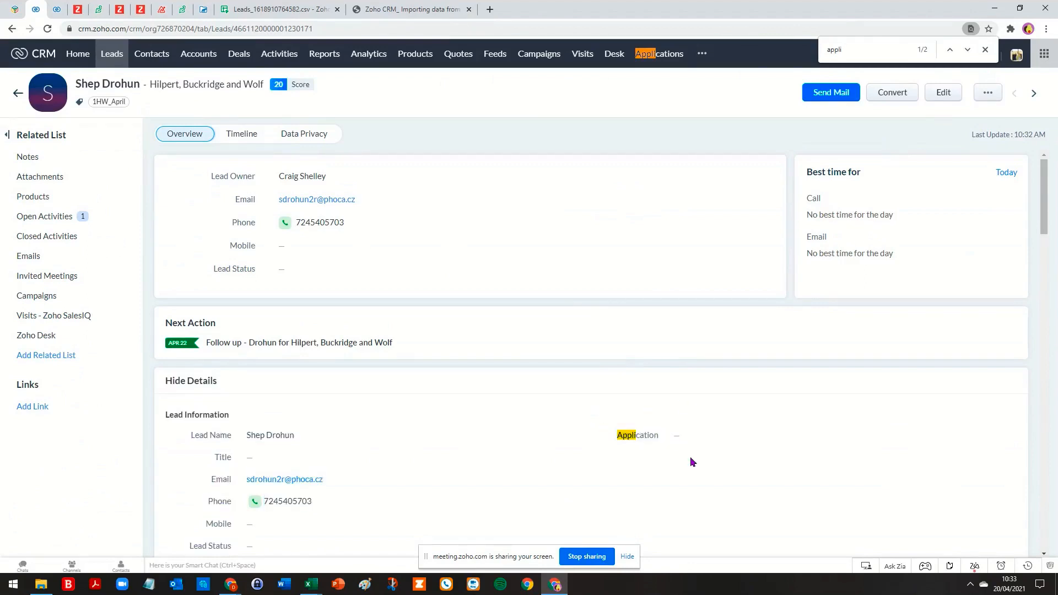
left_click(723, 433)
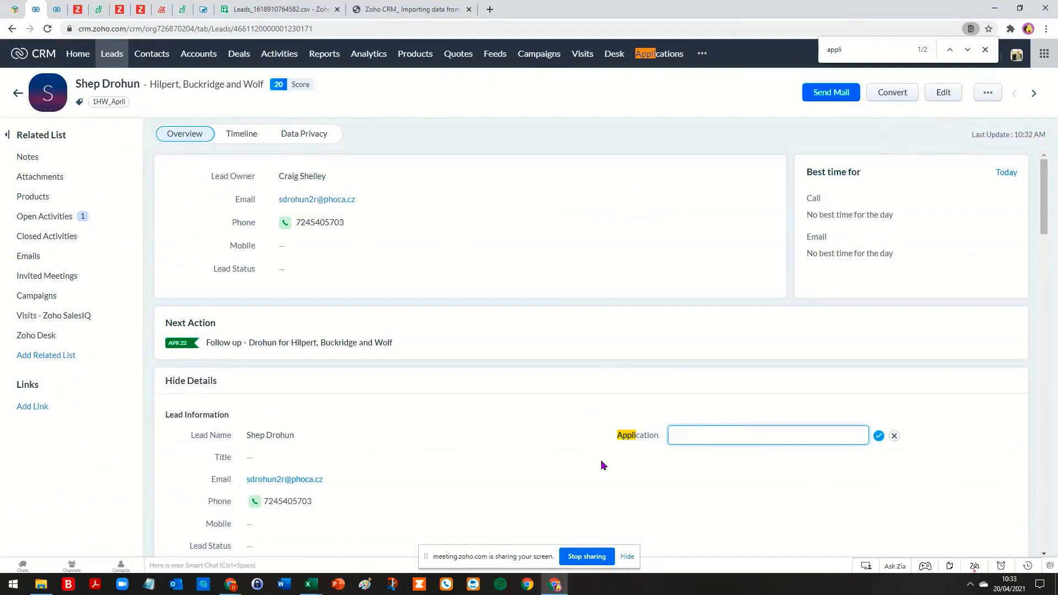
left_click(894, 436)
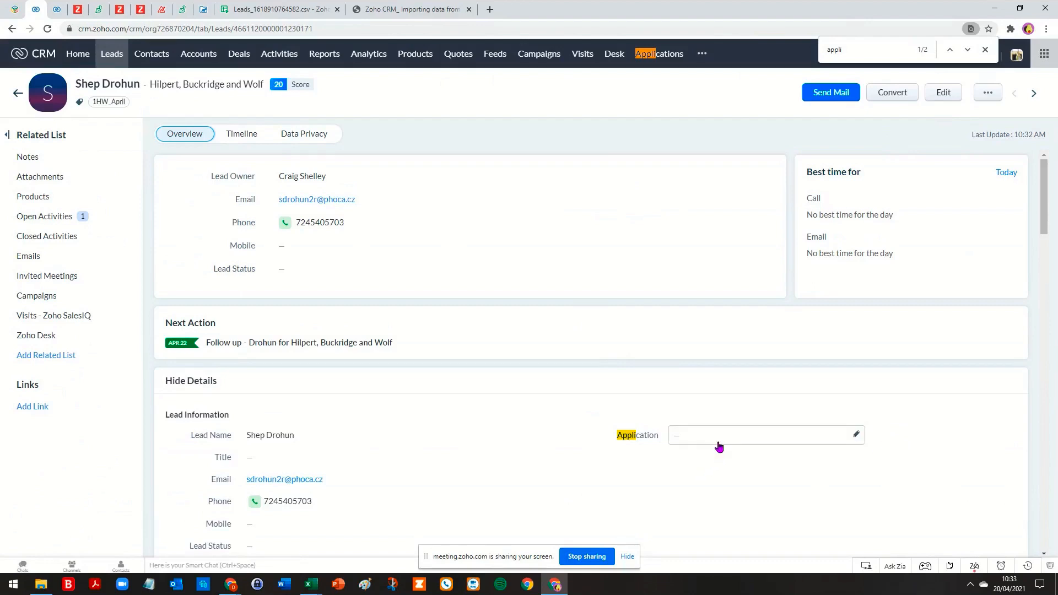
Step: Check the Application column of Leads Field New.csv in Excel, return to the CRM's Leads list and end the page search
left_click(317, 588)
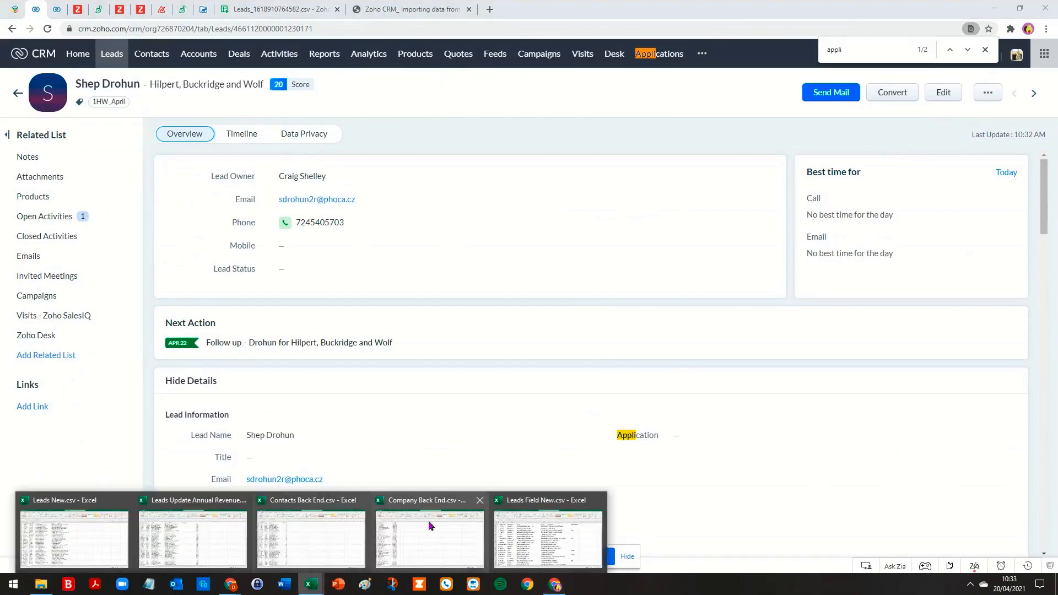
left_click(532, 532)
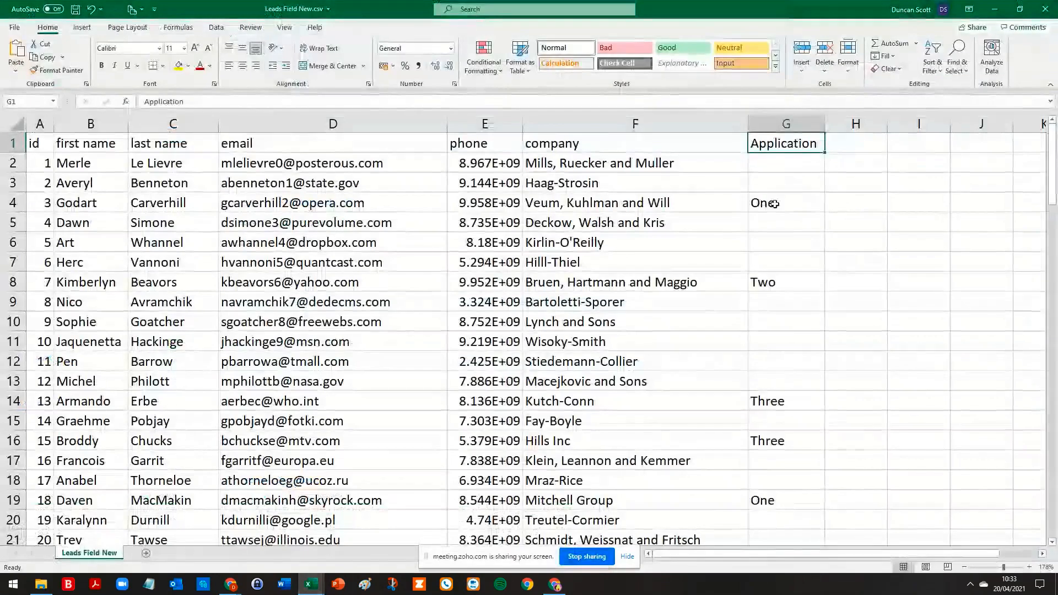
left_click(997, 8)
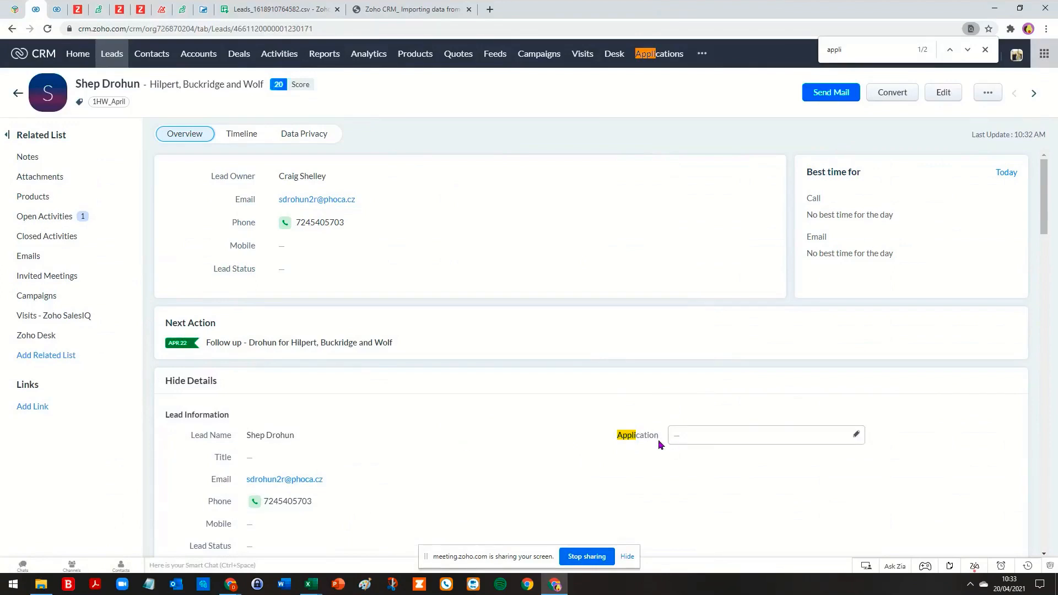
left_click(18, 94)
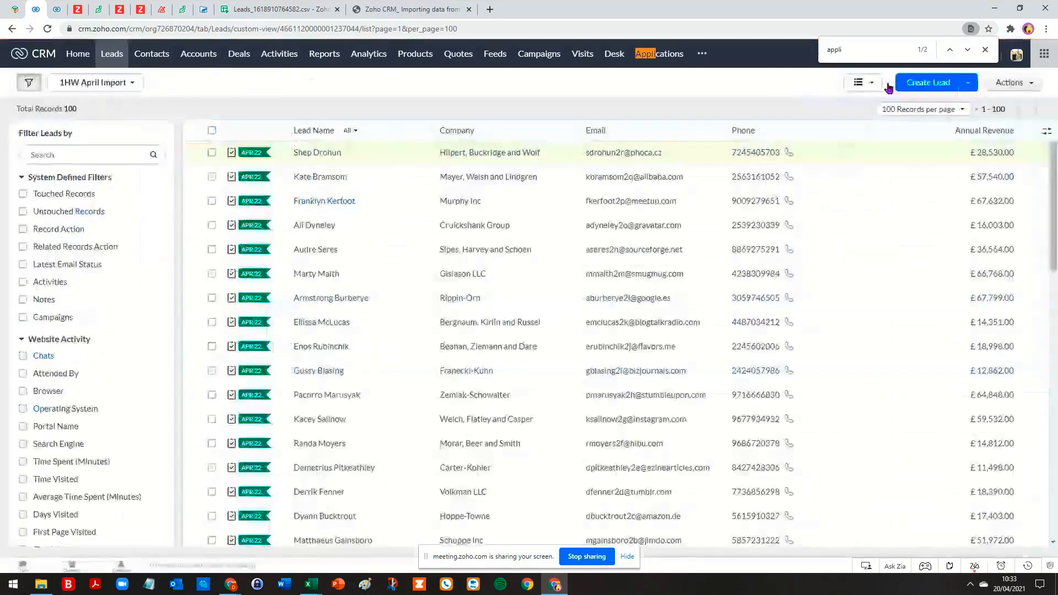
left_click(986, 50)
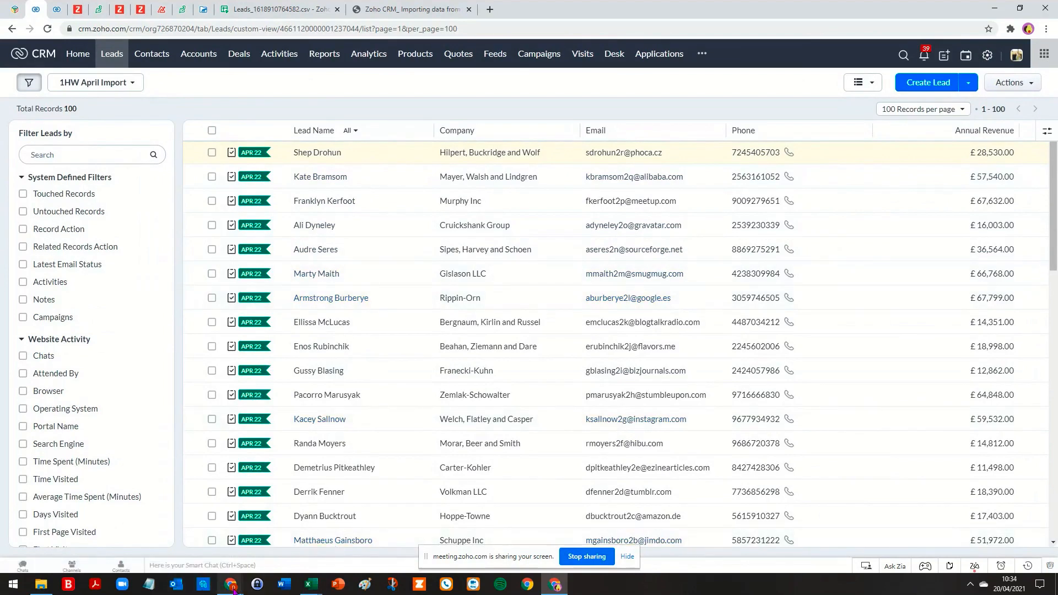
Step: Switch to the Zoho Meeting webinar window, mute the microphone for a pause, unmute it and return to the Leads list
mouse_move(231, 585)
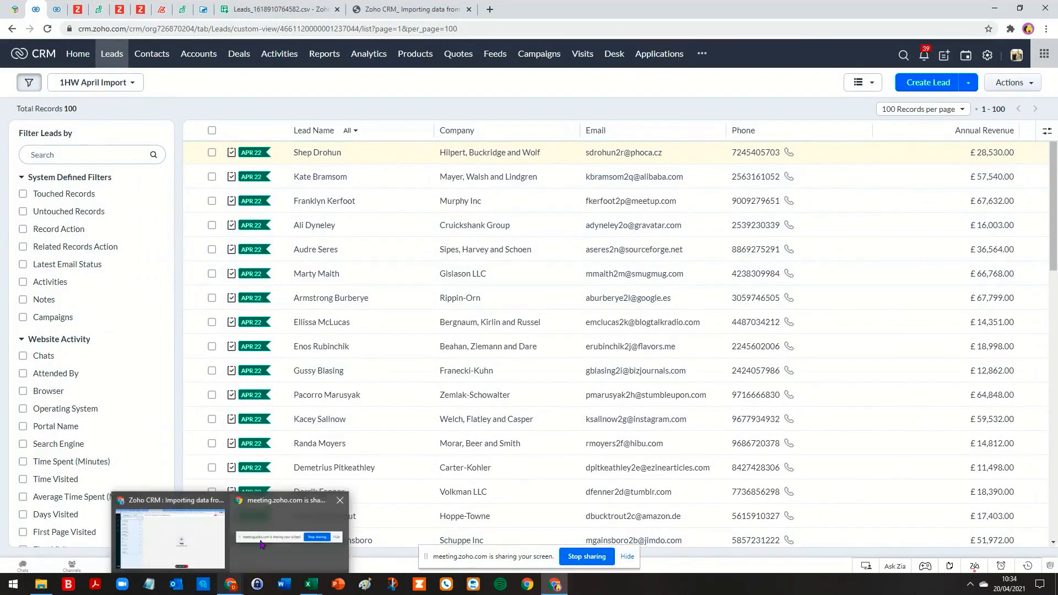
left_click(246, 534)
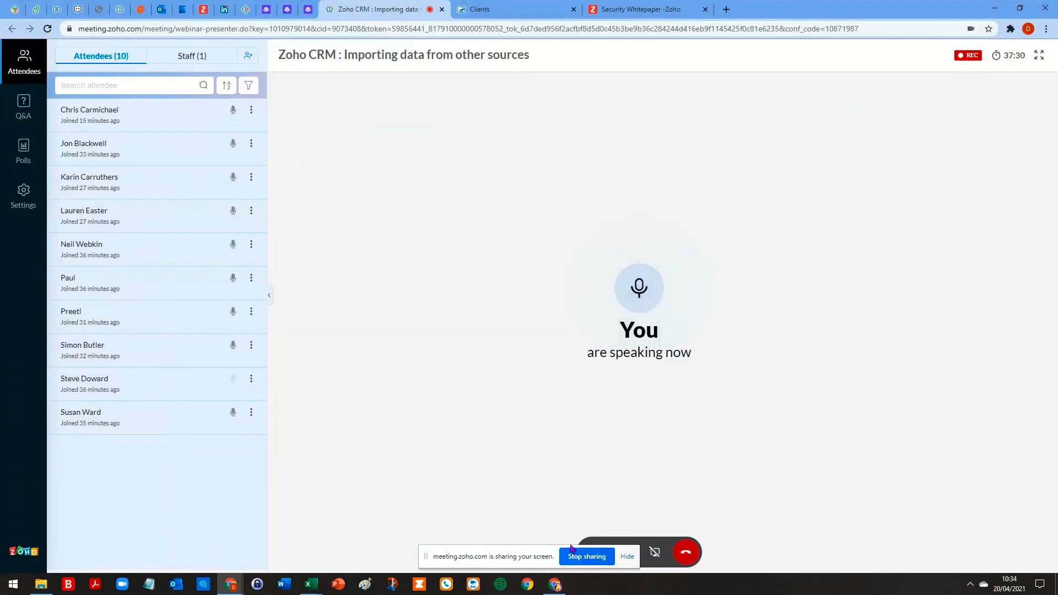
left_click_drag(533, 558, 446, 550)
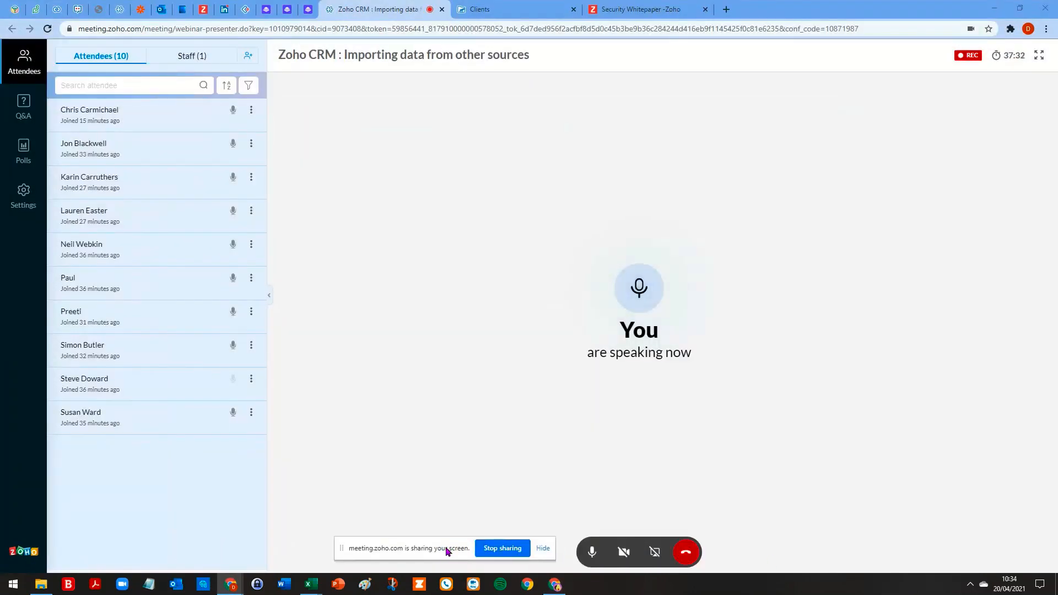
left_click(592, 552)
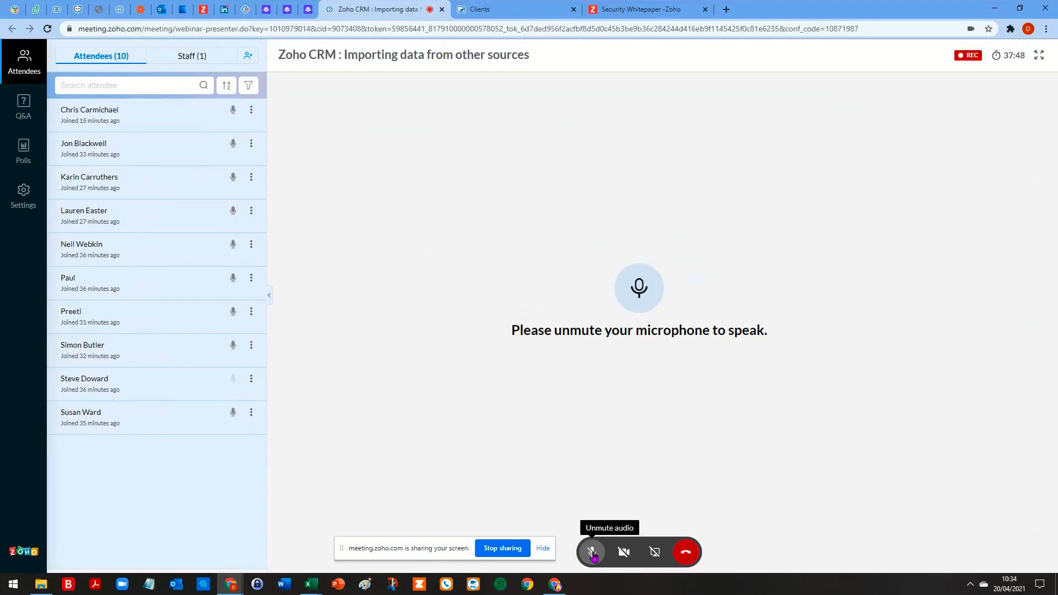
key("alt+Tab")
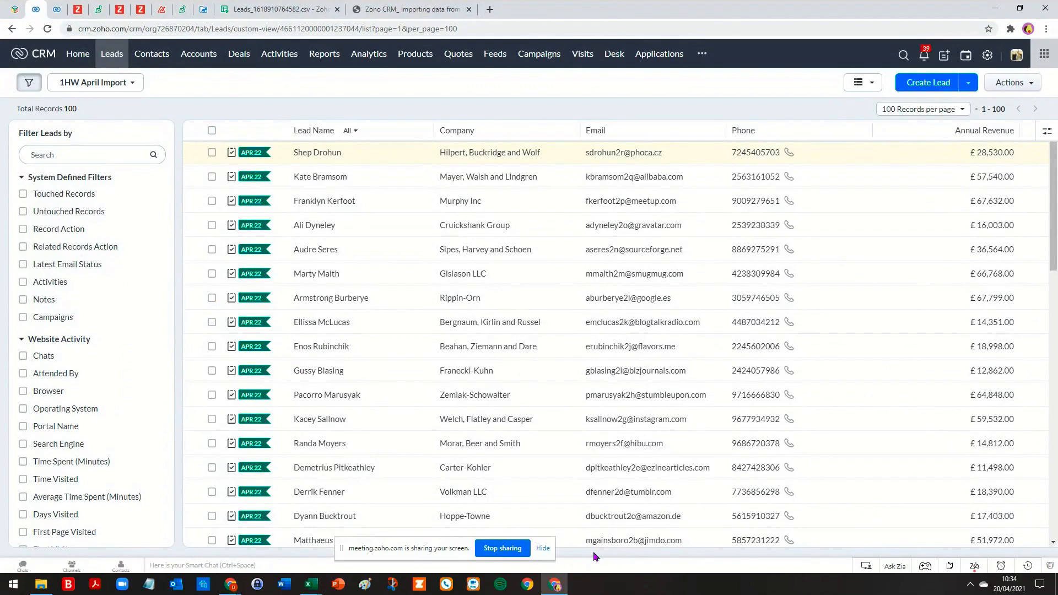
key("alt+Tab")
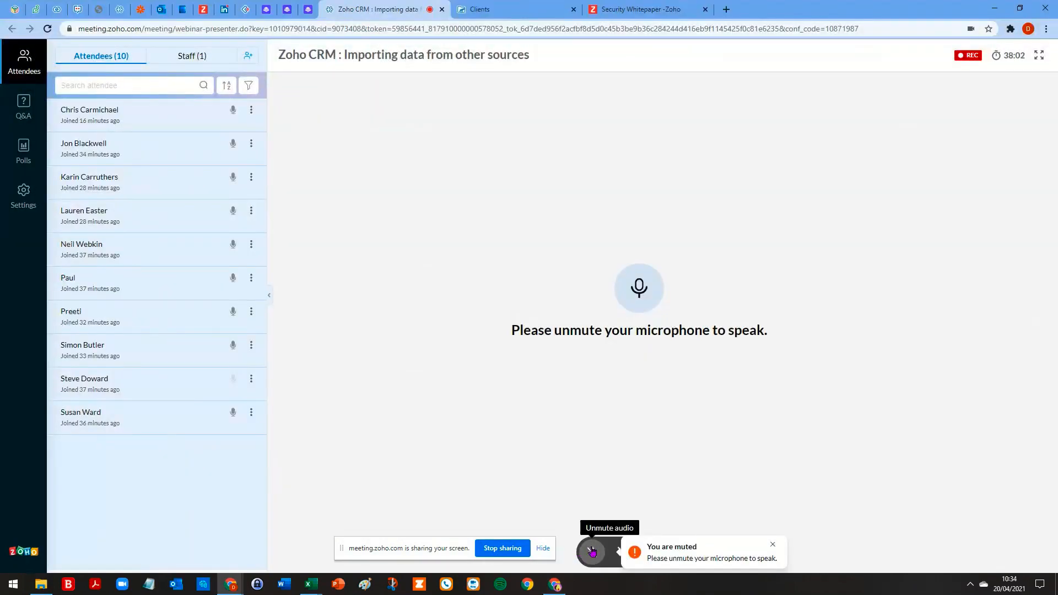
left_click(591, 551)
key("alt+Tab")
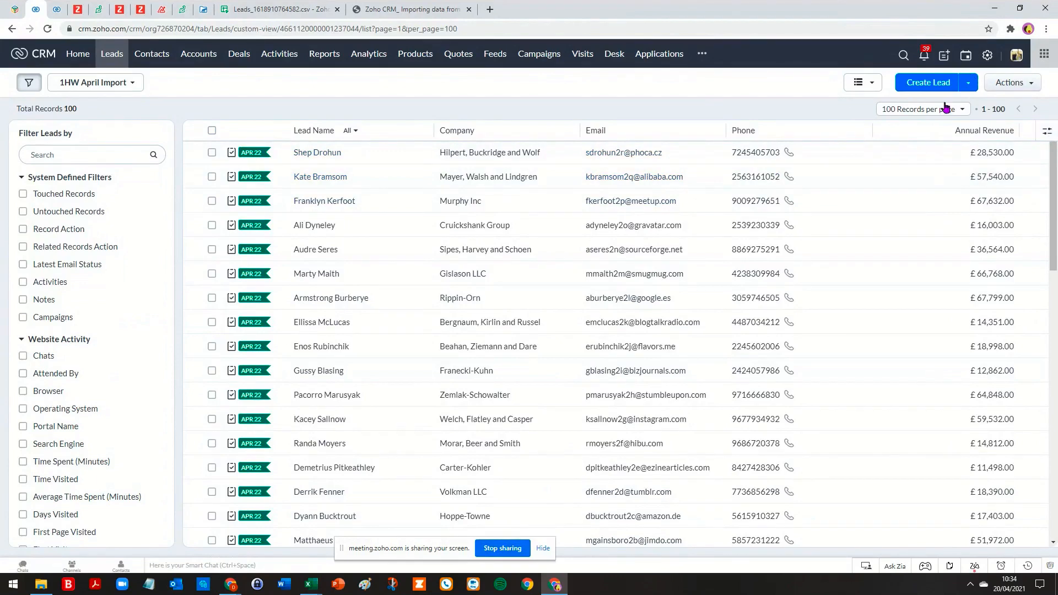
Step: Add the Application column to the 1HW April Import leads view and save the column selection
left_click(1045, 135)
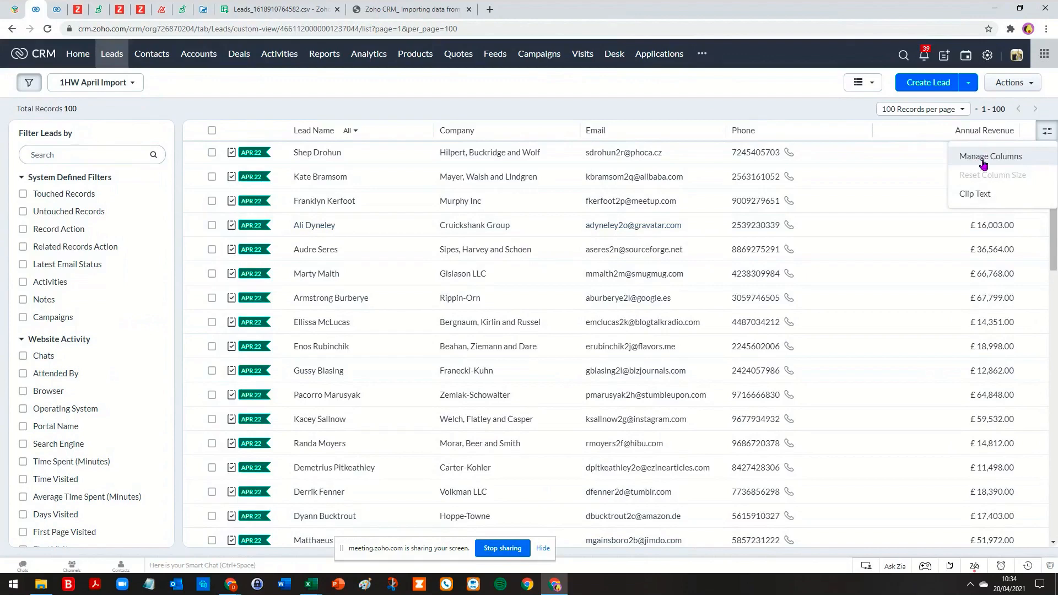
left_click(1017, 157)
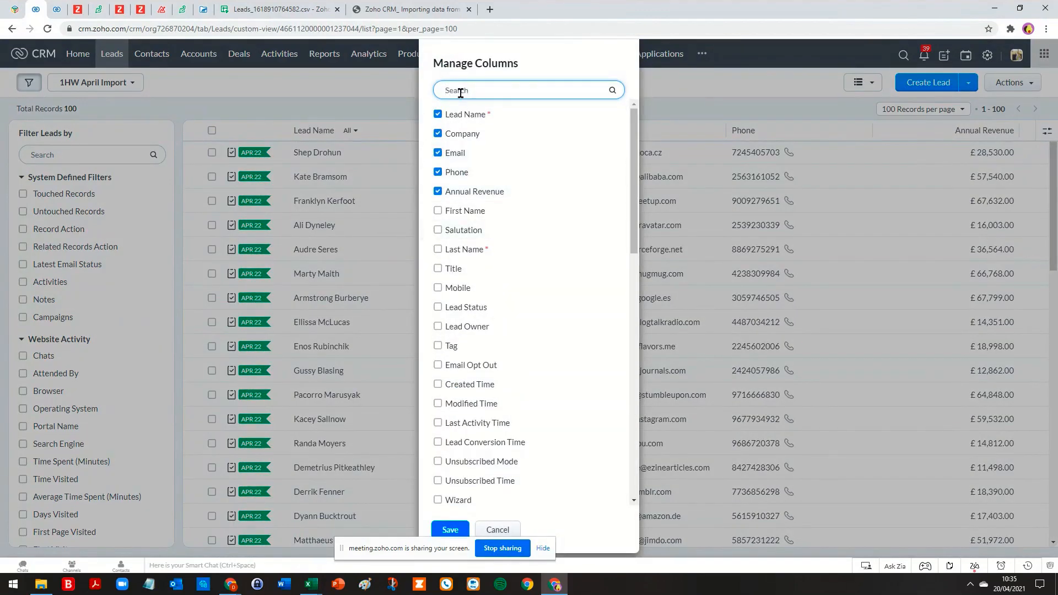
type("appl")
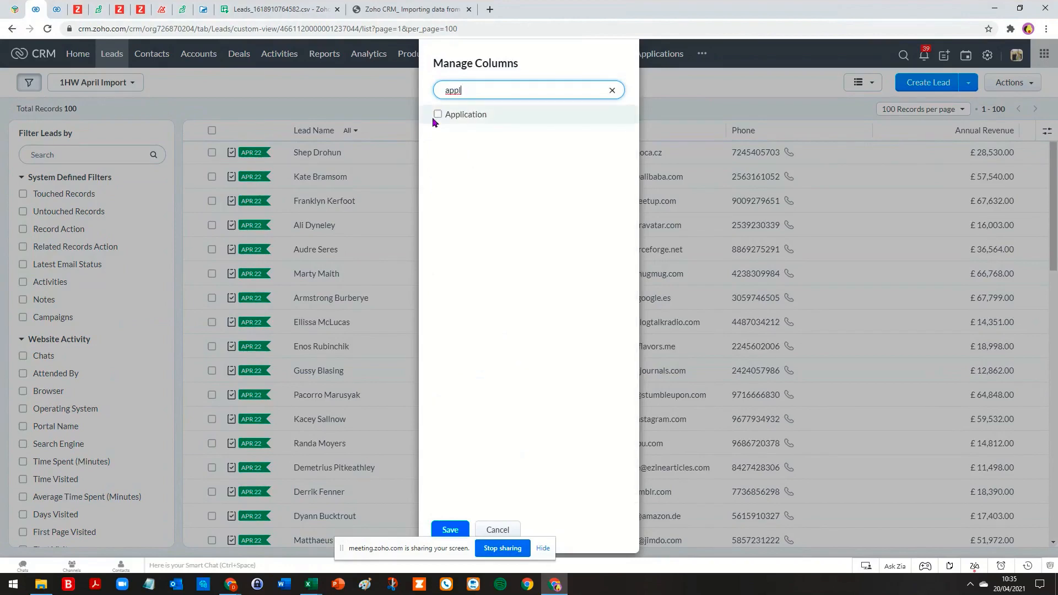
left_click(437, 114)
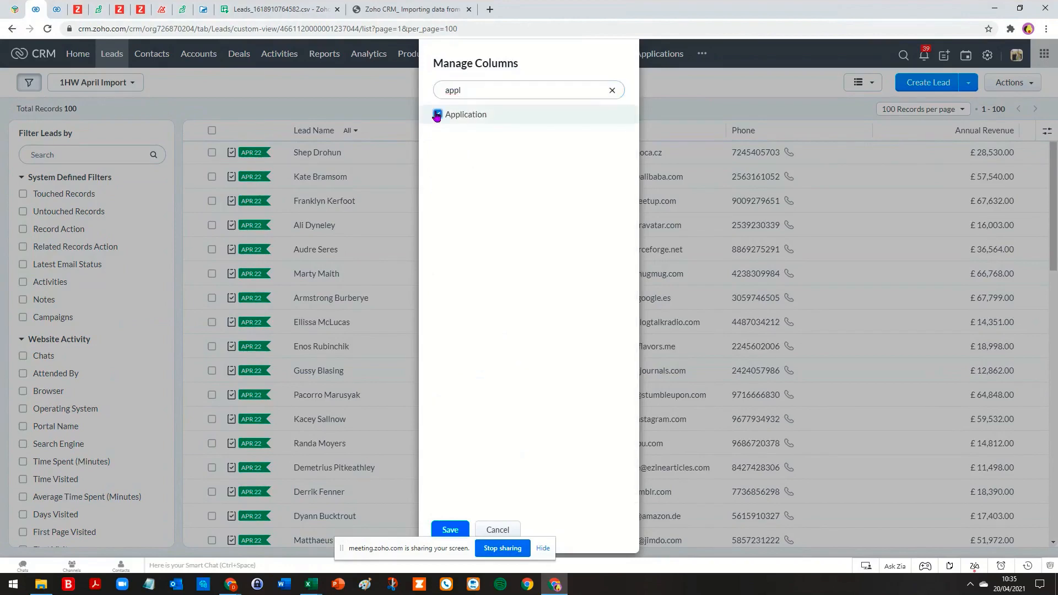
left_click(449, 528)
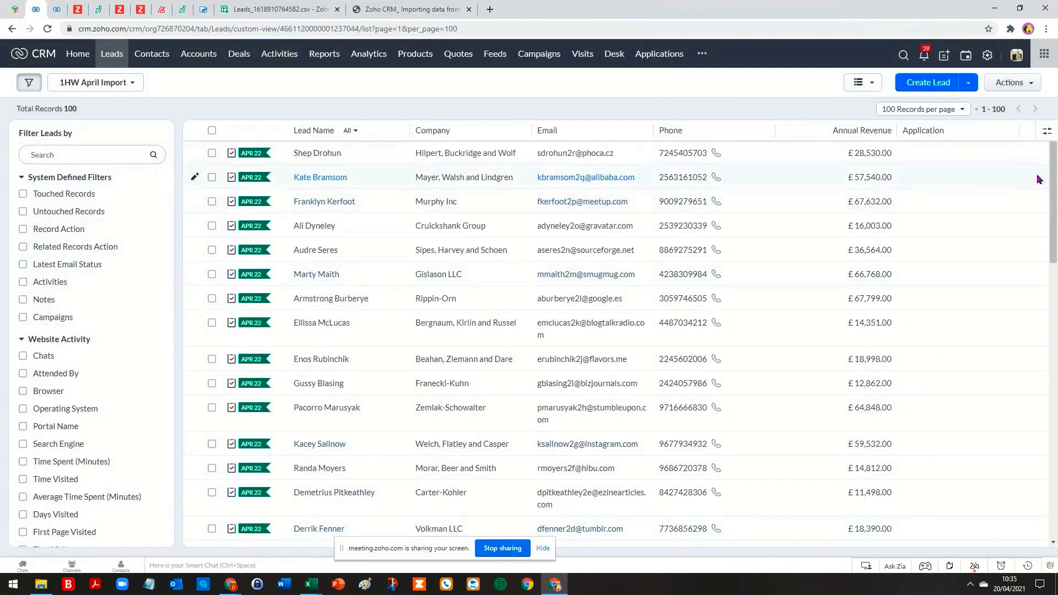
Step: Look through the Application values of the leads from the start to the end of the list
mouse_move(1053, 153)
left_mouse_down()
mouse_move(1051, 428)
mouse_move(1042, 157)
left_mouse_up()
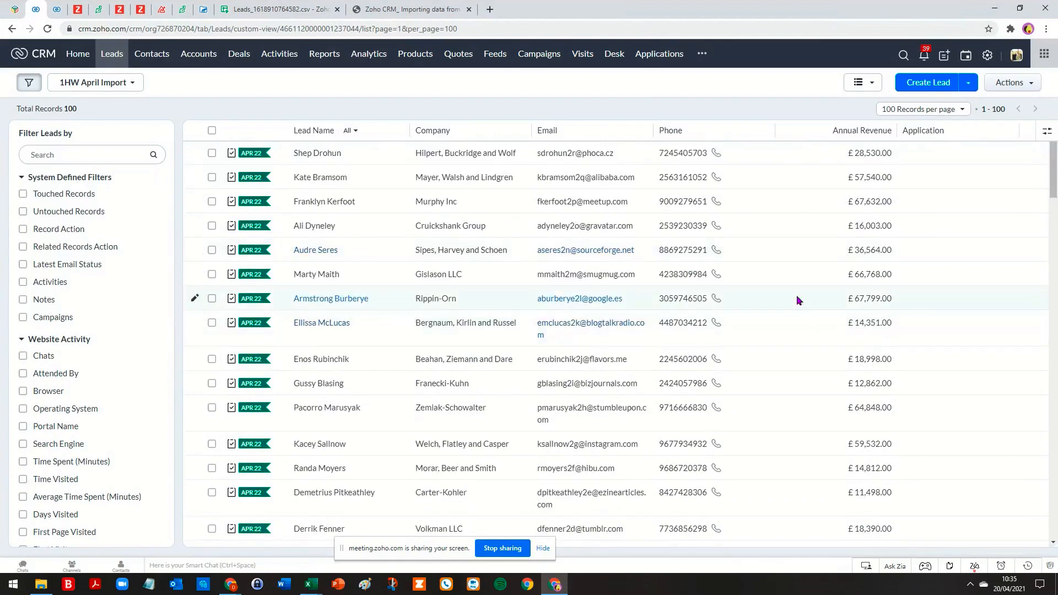
scroll(1025, 385, "down", 20)
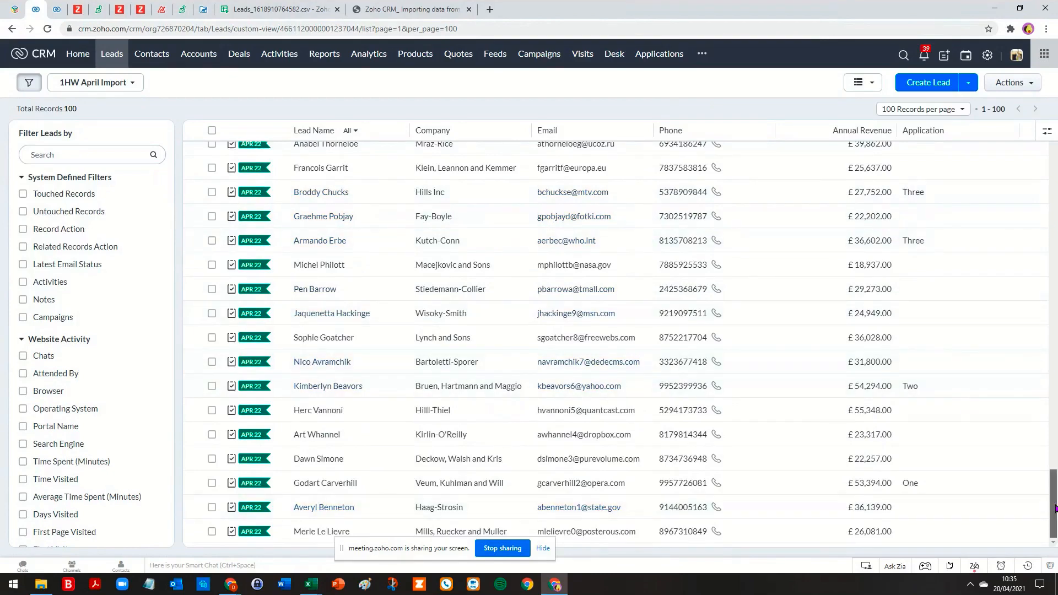
left_click_drag(1053, 504, 1035, 132)
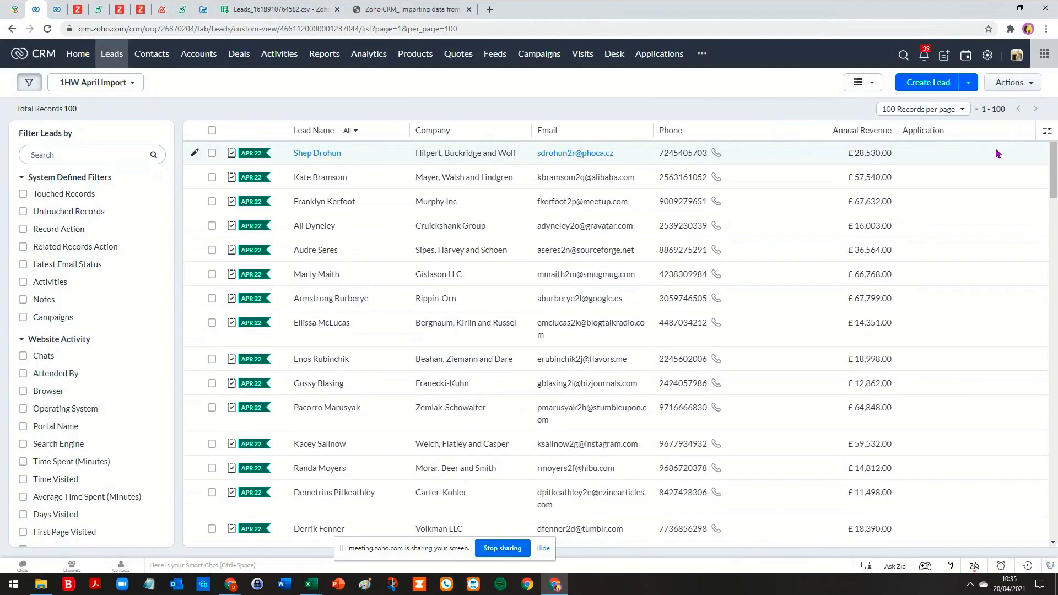
Step: Find the Import page in Setup by searching for "imp" and review the import history
left_click(987, 57)
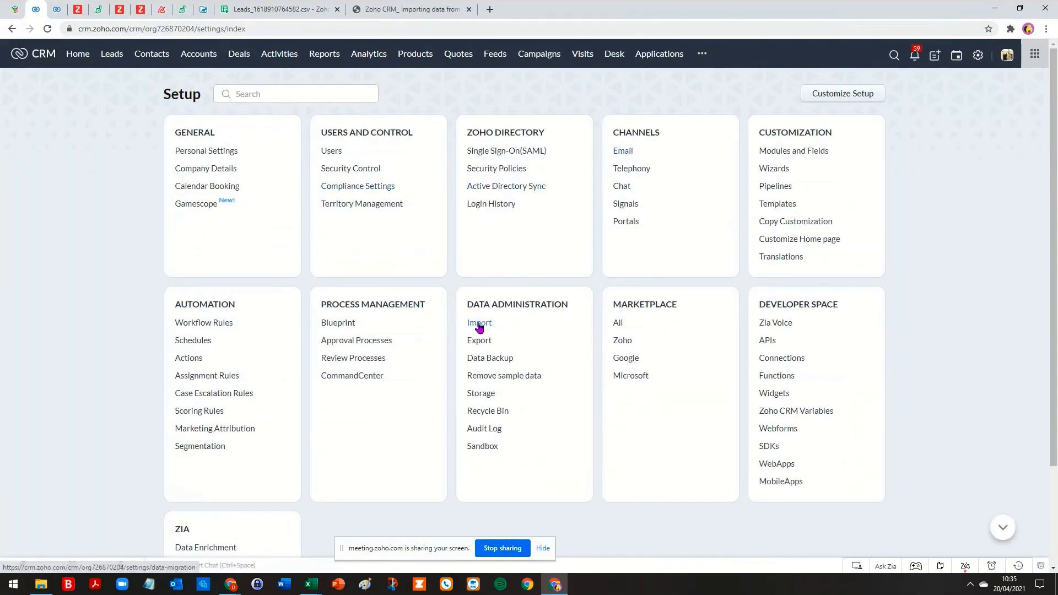
left_click(303, 95)
type("imp")
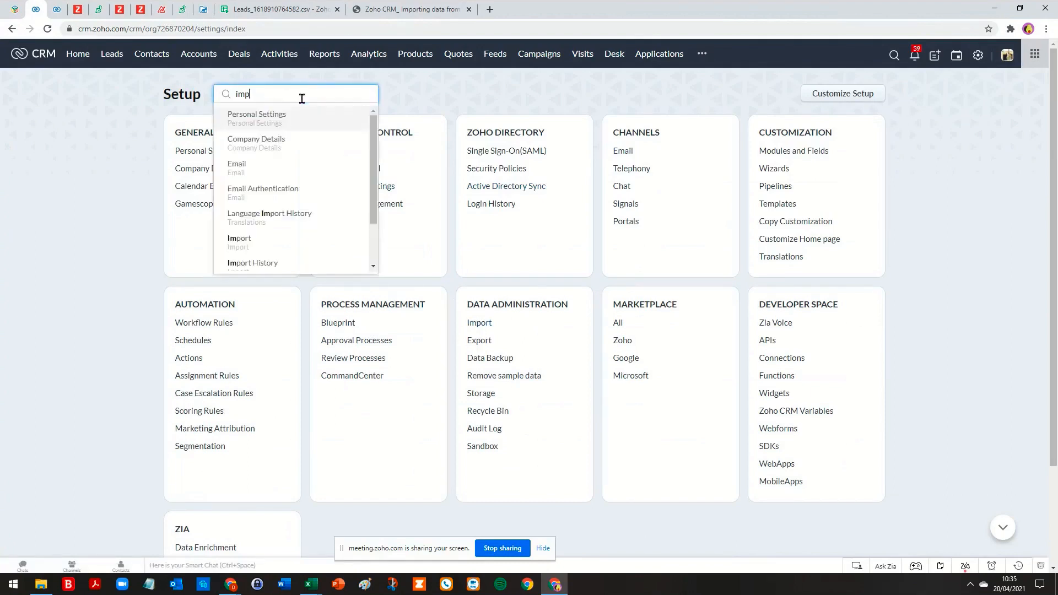
left_click(265, 143)
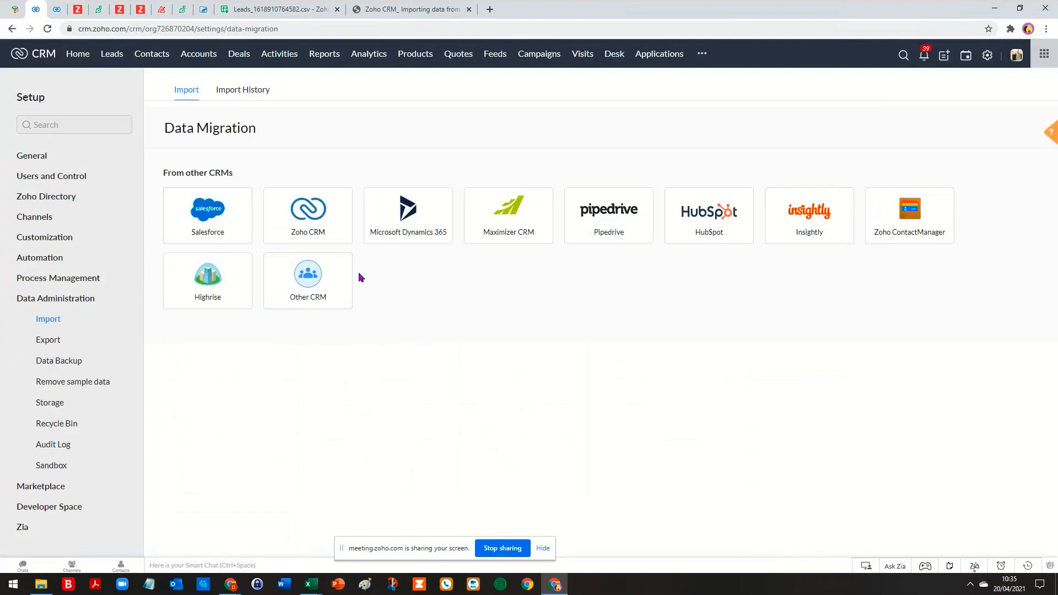
left_click(254, 91)
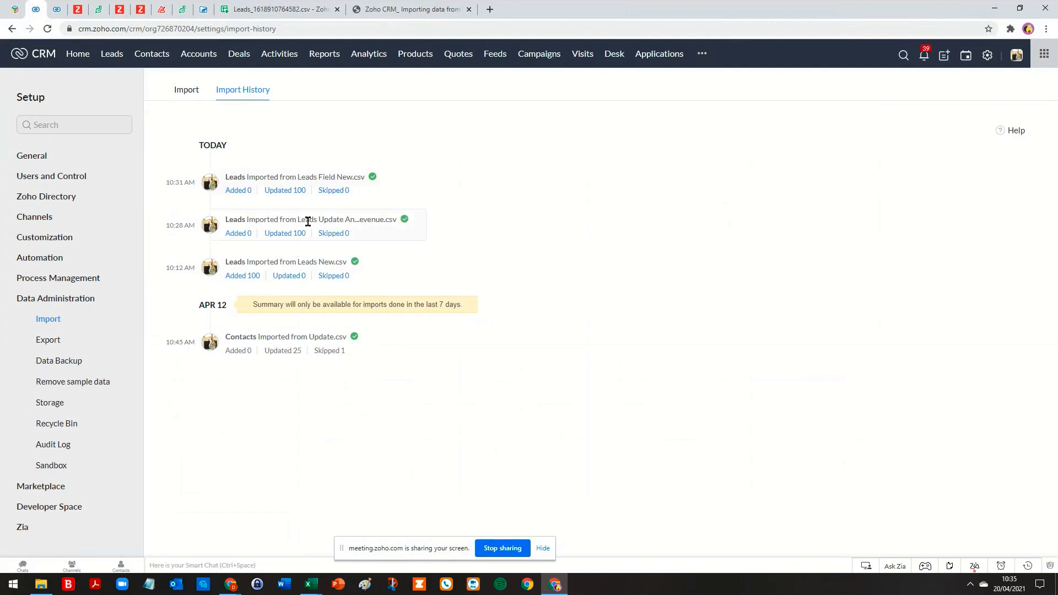
Step: Explore the Salesforce data migration upload, browse for CSV files without selecting any, and go back to the migration sources
left_click(187, 92)
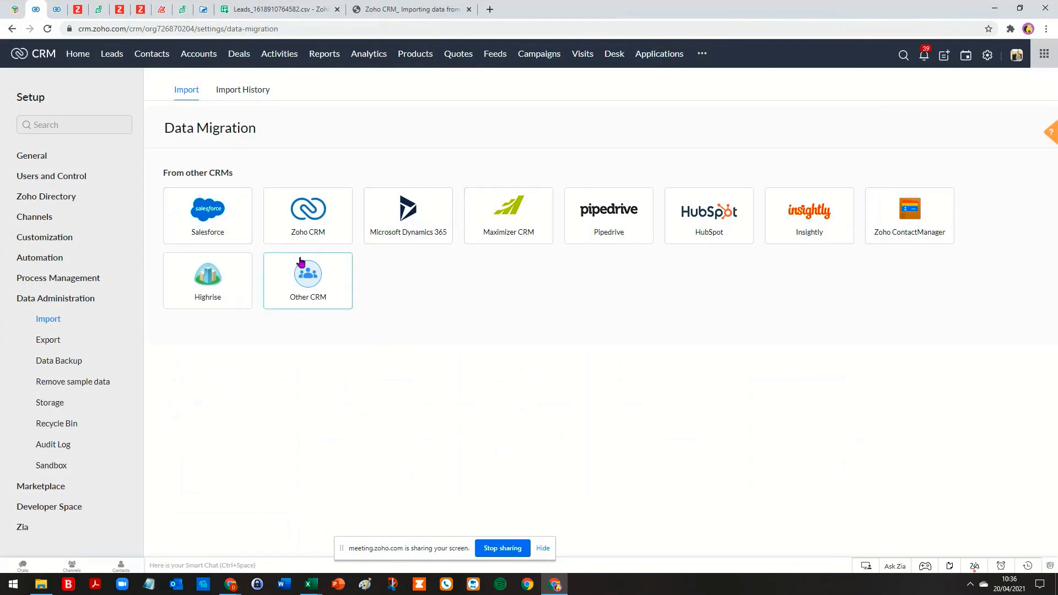
left_click(204, 216)
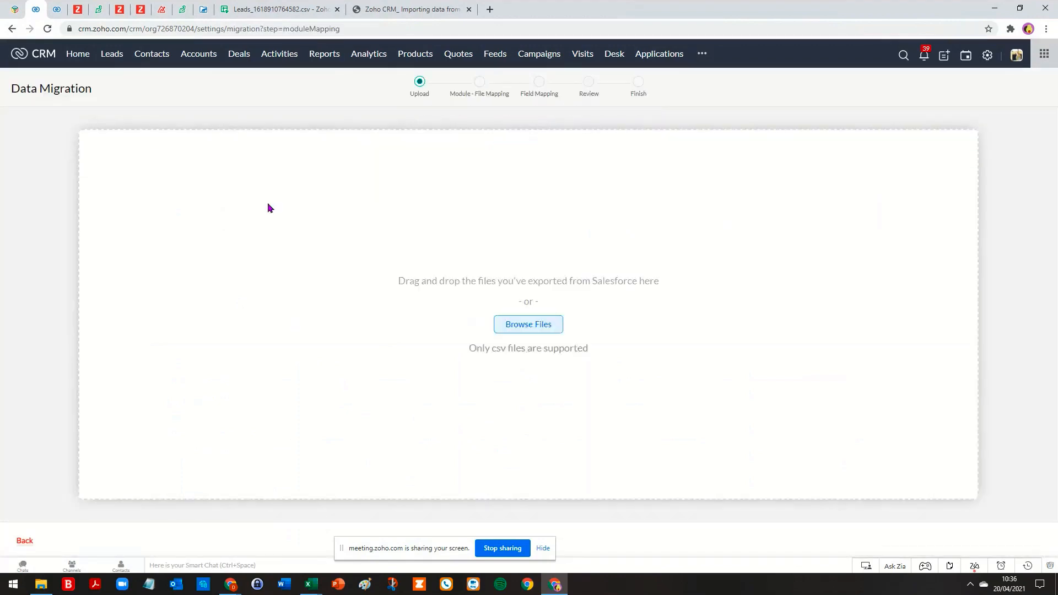
left_click(541, 330)
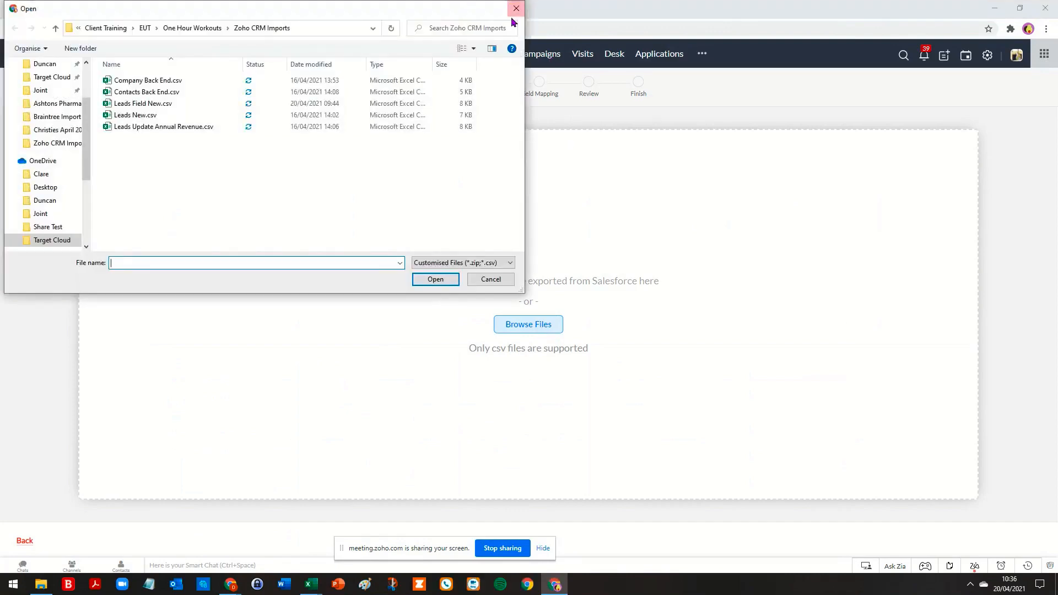
left_click(516, 8)
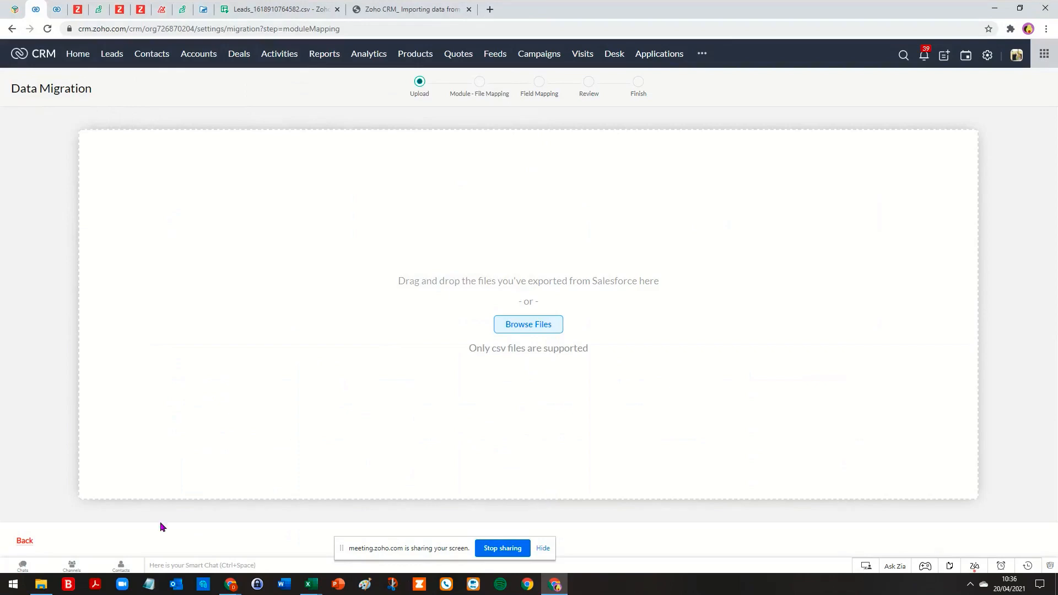
left_click(22, 542)
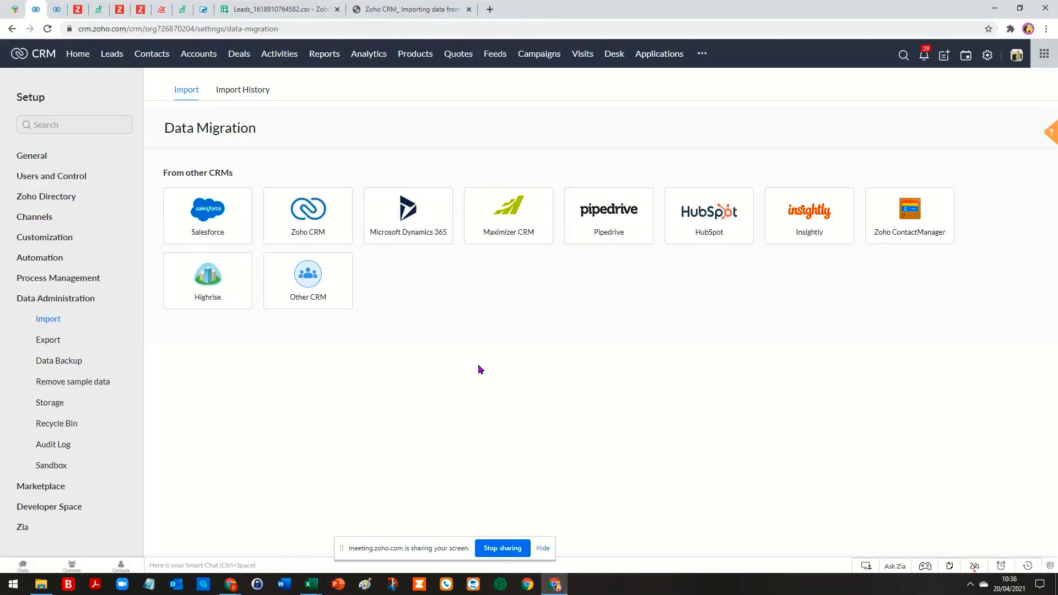
Step: Start a data migration from Other CRM with the source named "csv"
left_click(310, 290)
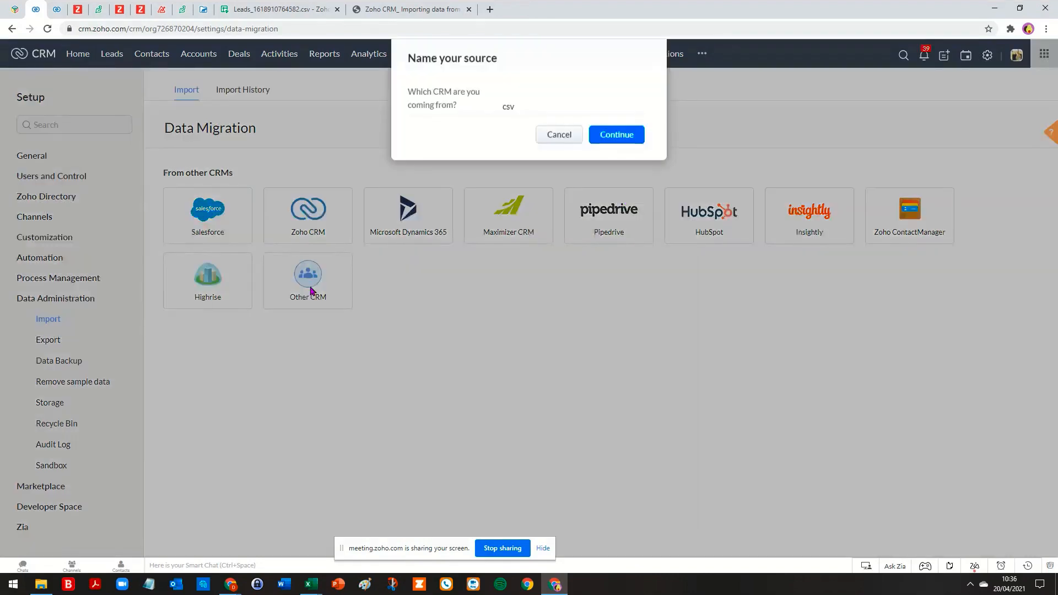
left_click(523, 108)
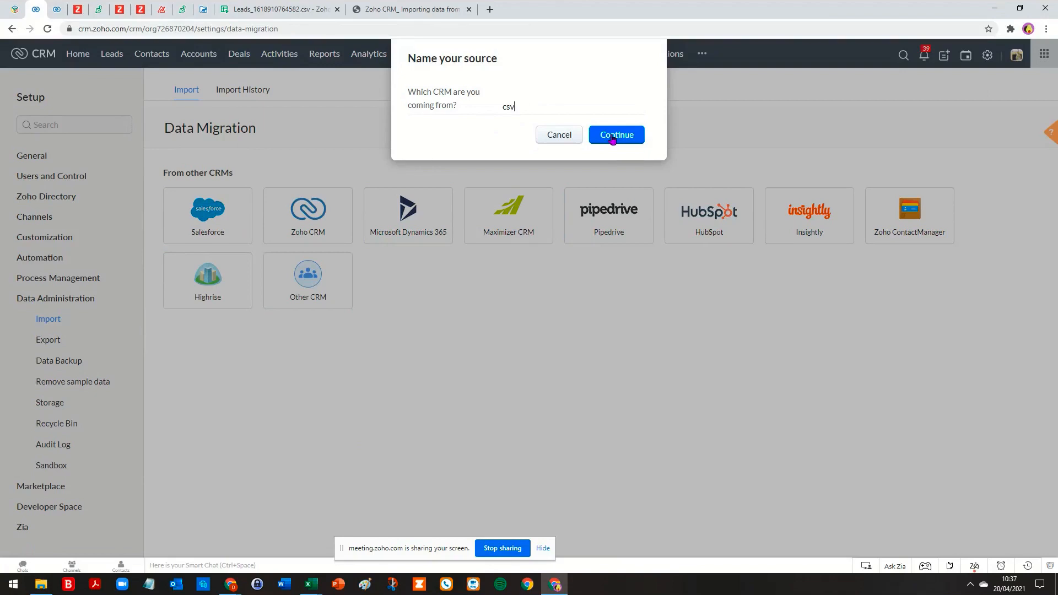
left_click(612, 139)
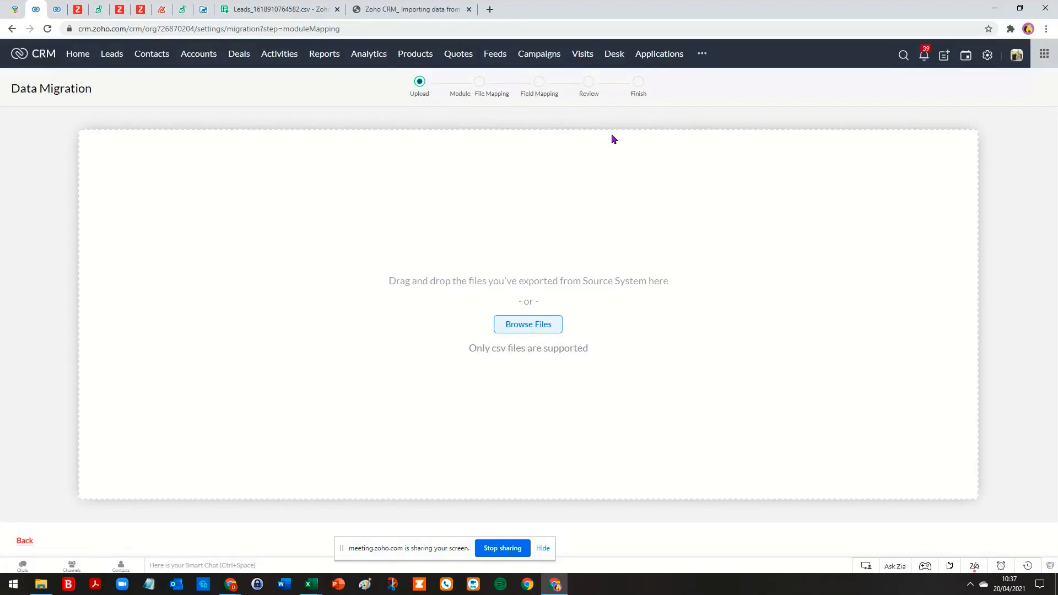
Step: Browse for the migration files and select both Company Back End.csv and Contacts Back End.csv
left_click(520, 325)
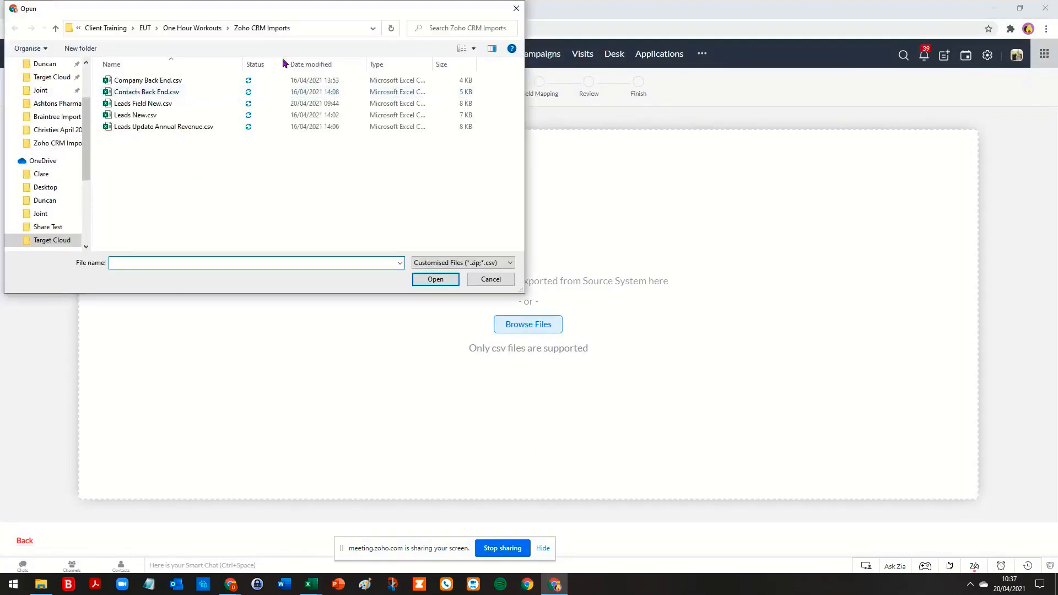
left_click(162, 82)
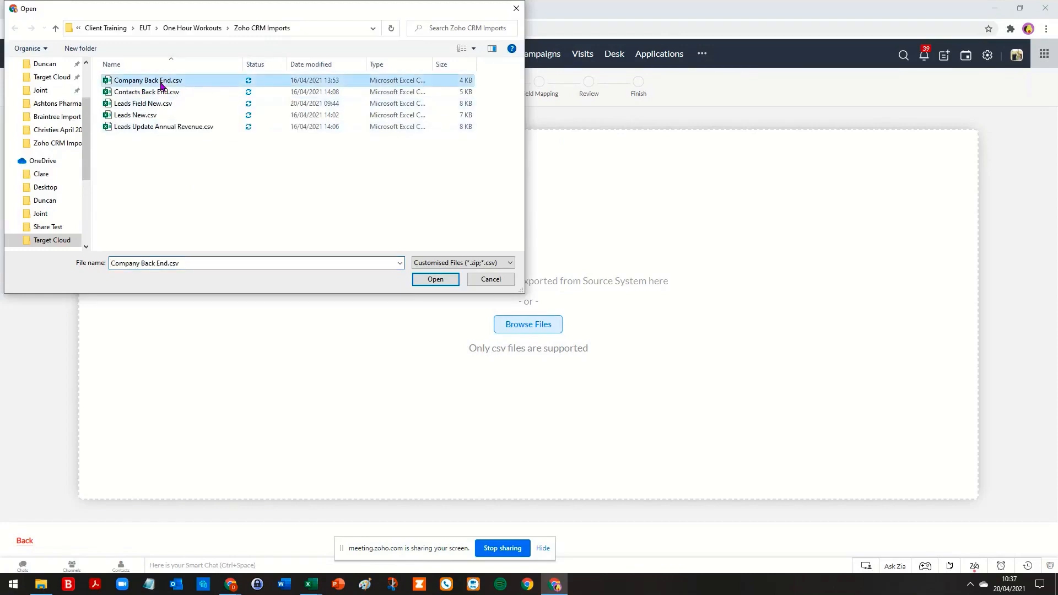
key("shift+Down")
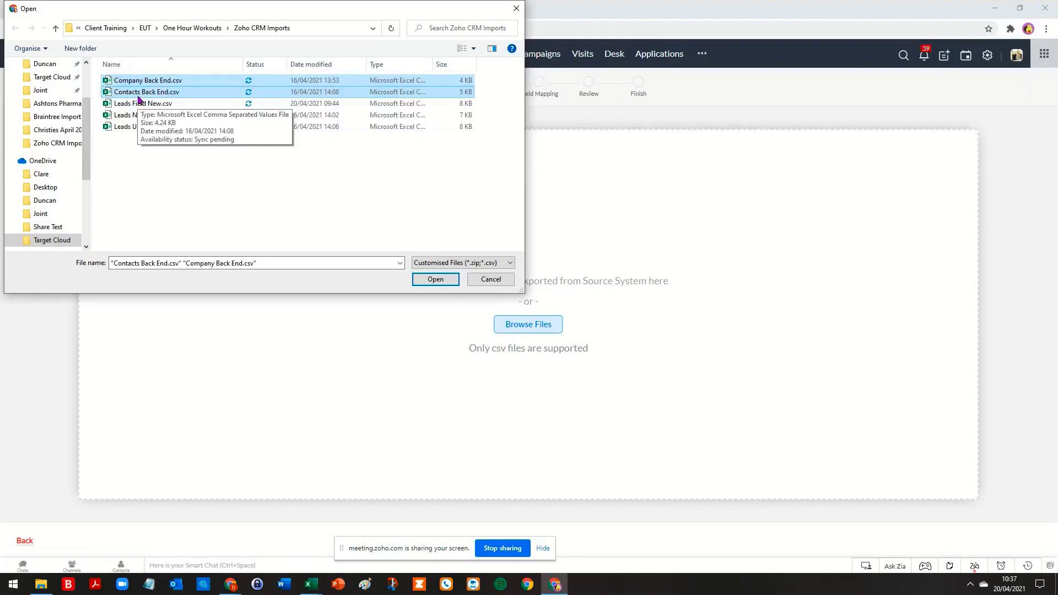
Step: Switch to Company Back End.csv in Excel and examine its id, company name and created date columns
mouse_move(310, 589)
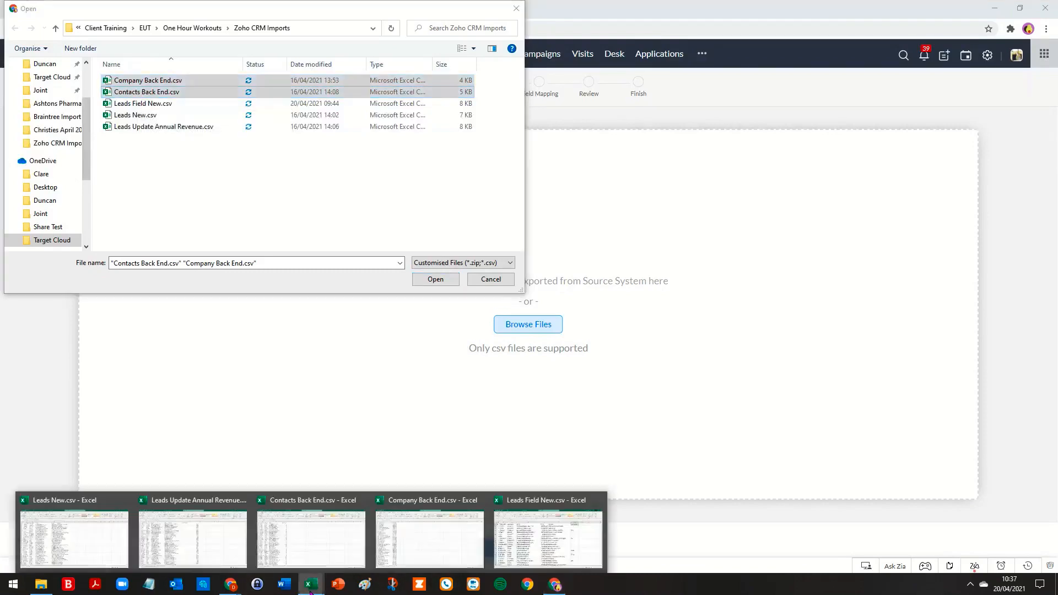
left_click(445, 530)
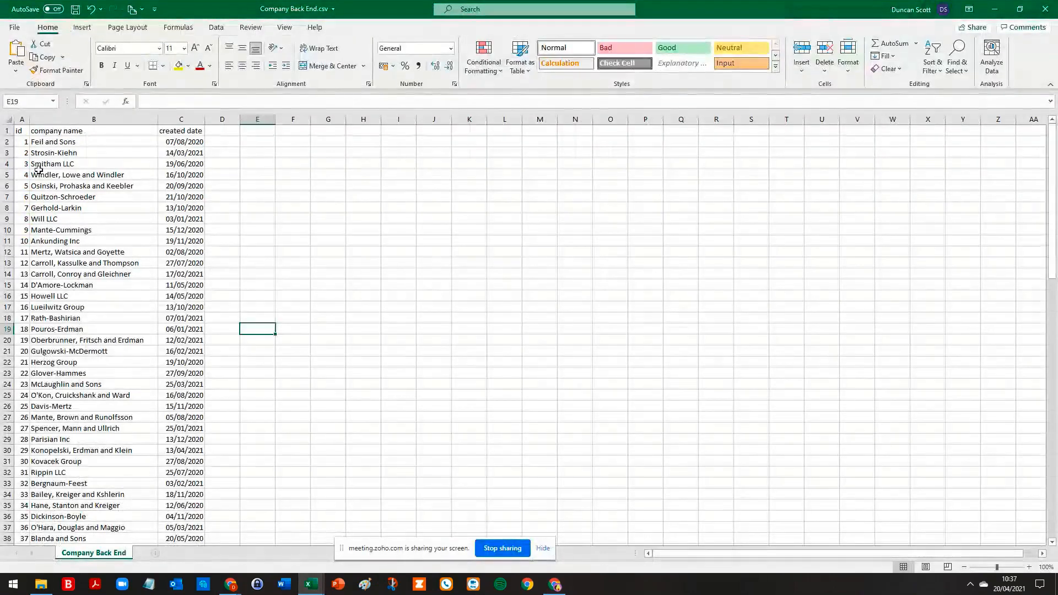
left_click(18, 130)
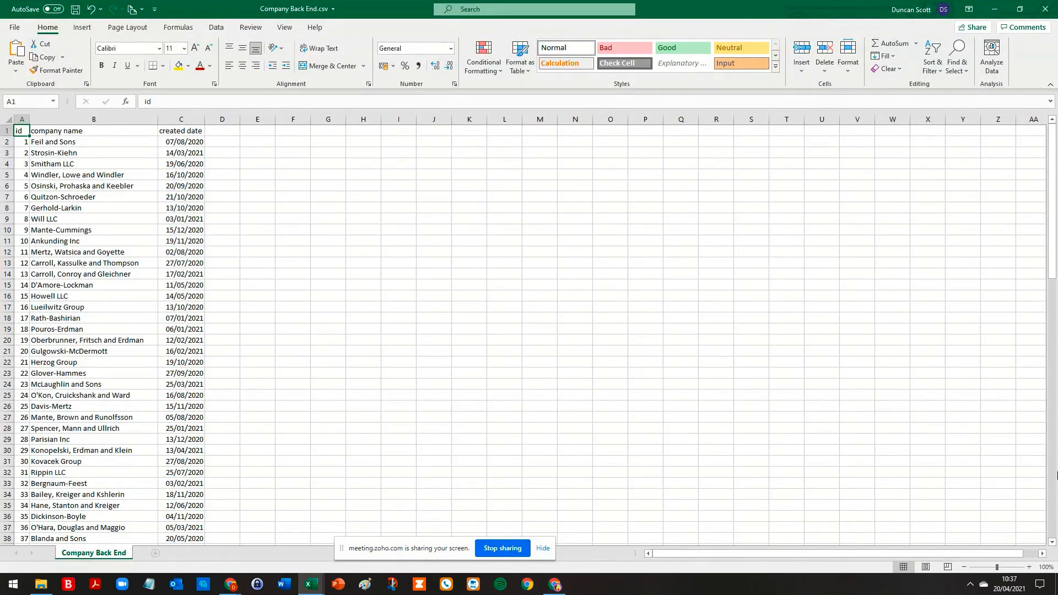
left_click(1019, 567)
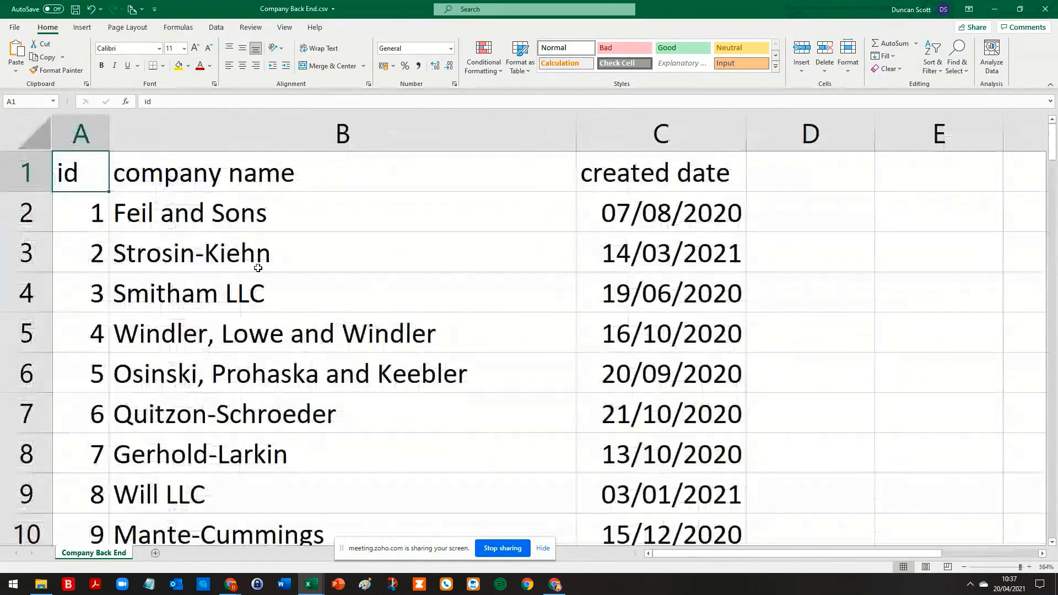
left_click(220, 183)
left_click(666, 188)
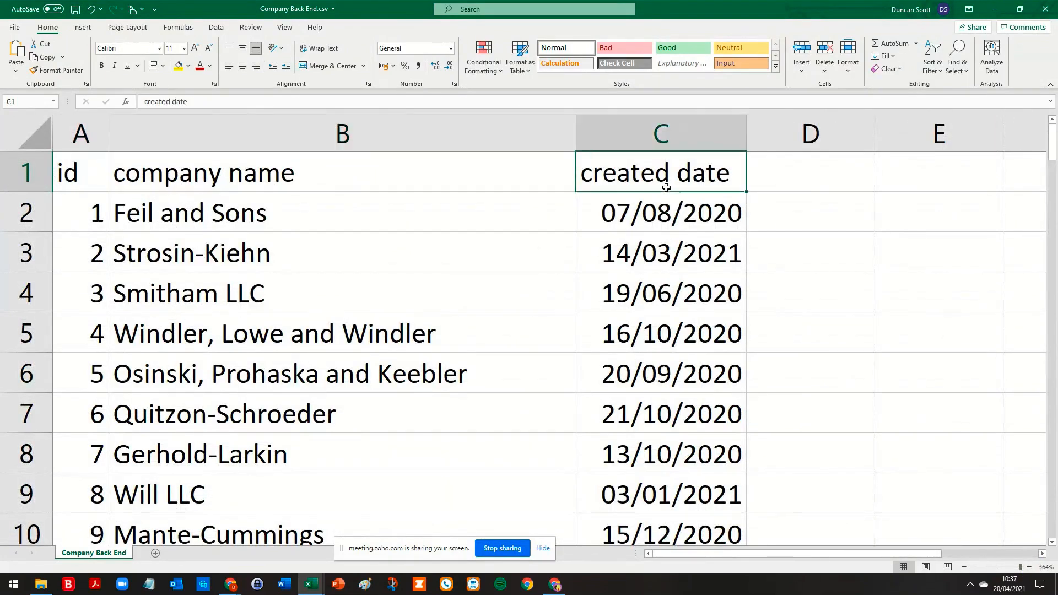
left_click(378, 189)
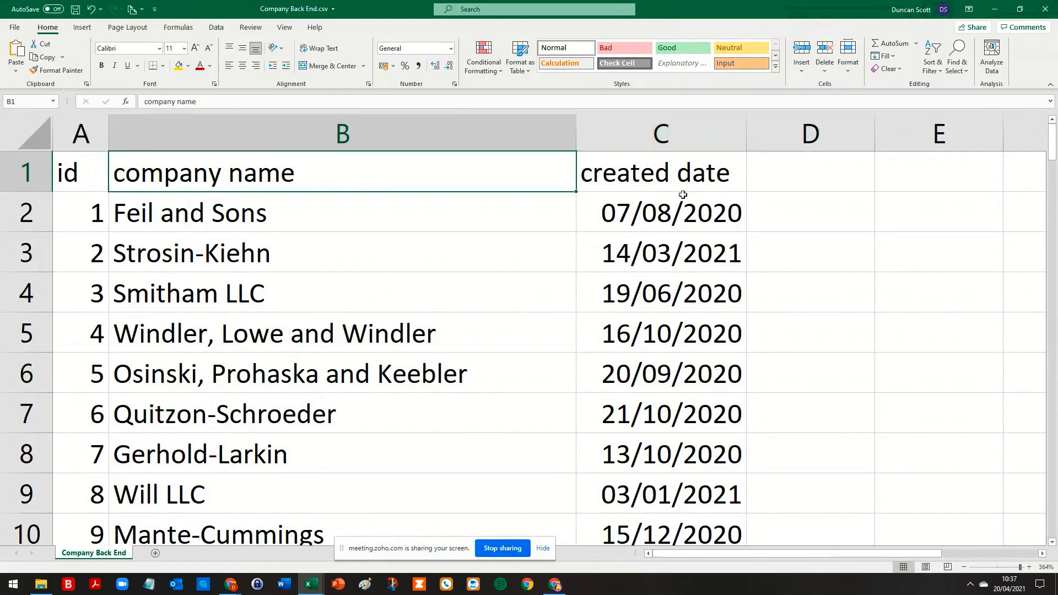
key("Right")
left_click(82, 170)
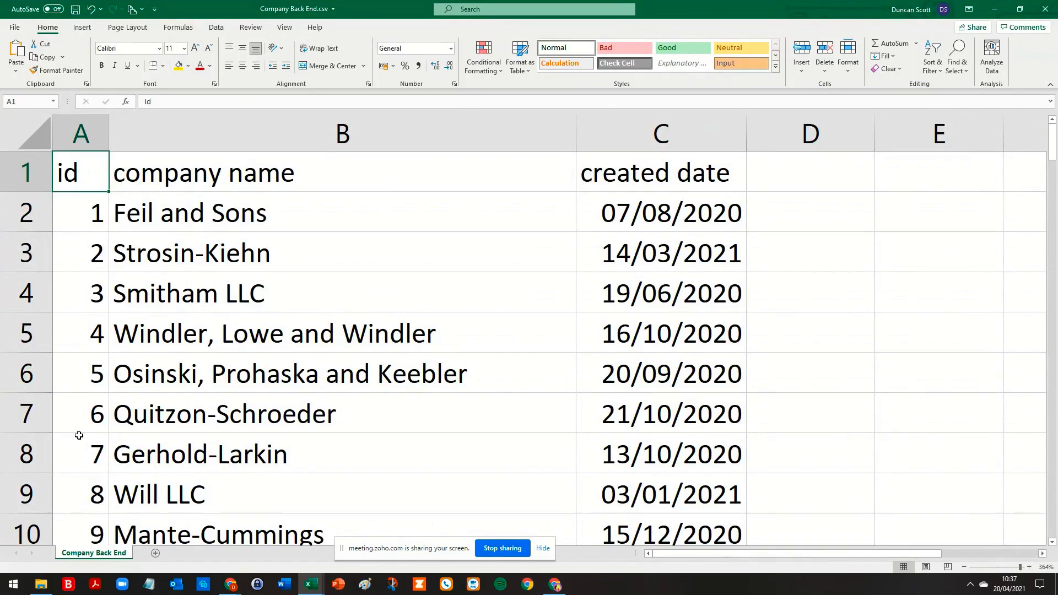
scroll(86, 411, "down", 7)
scroll(86, 411, "up", 7)
left_click(1002, 567)
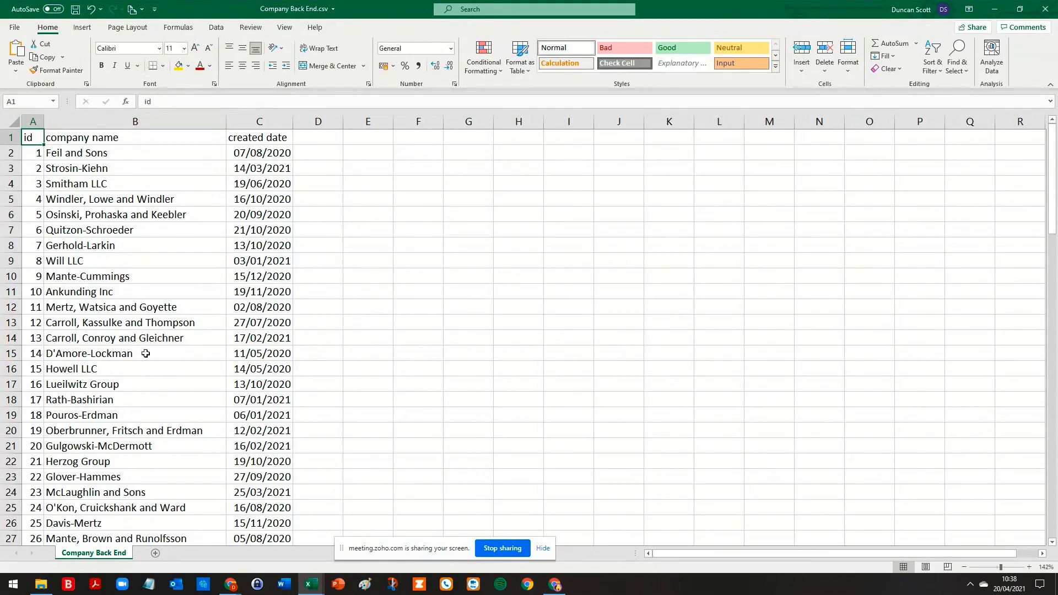
Step: Switch to Contacts Back End.csv and examine the contact columns, especially the id column
mouse_move(322, 588)
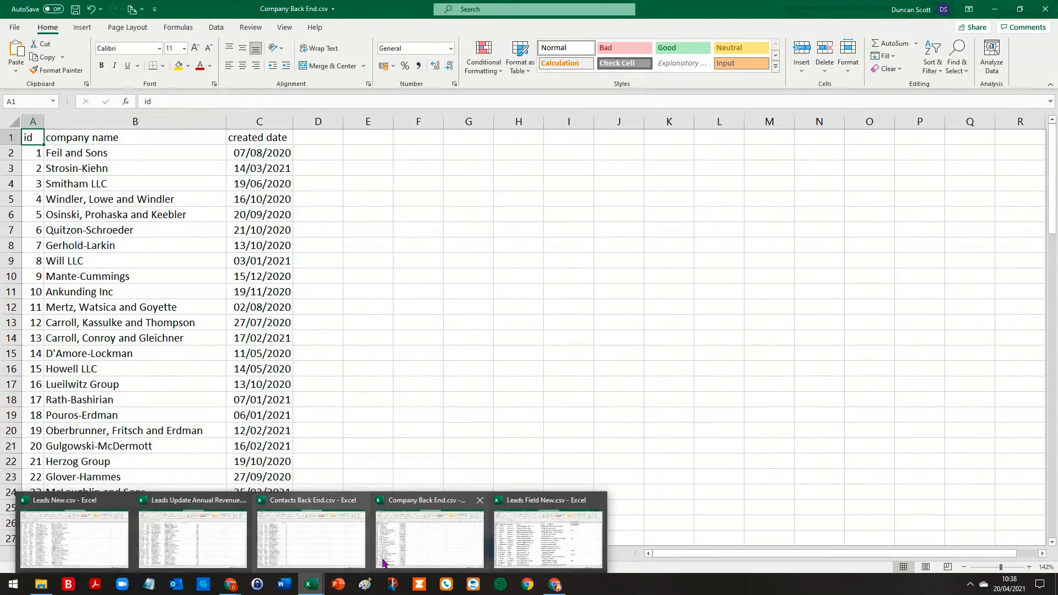
left_click(320, 527)
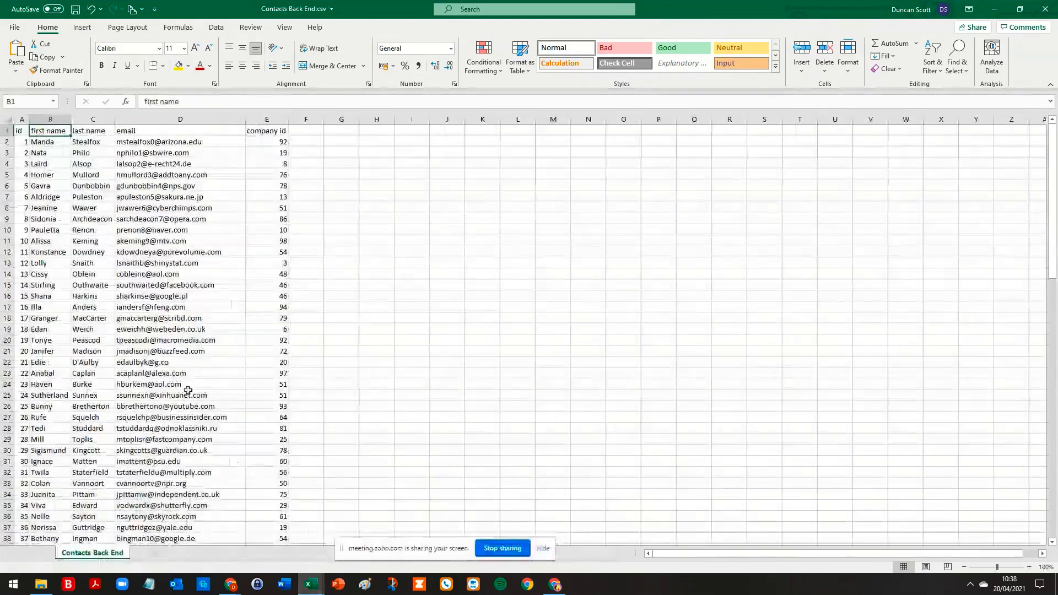
left_click(1015, 570)
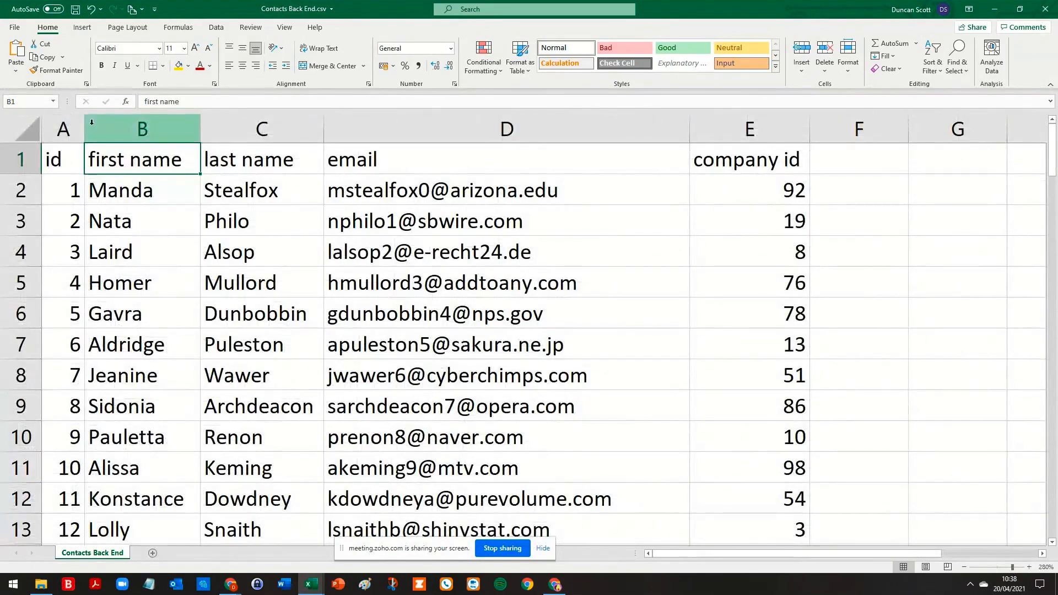
left_click(68, 115)
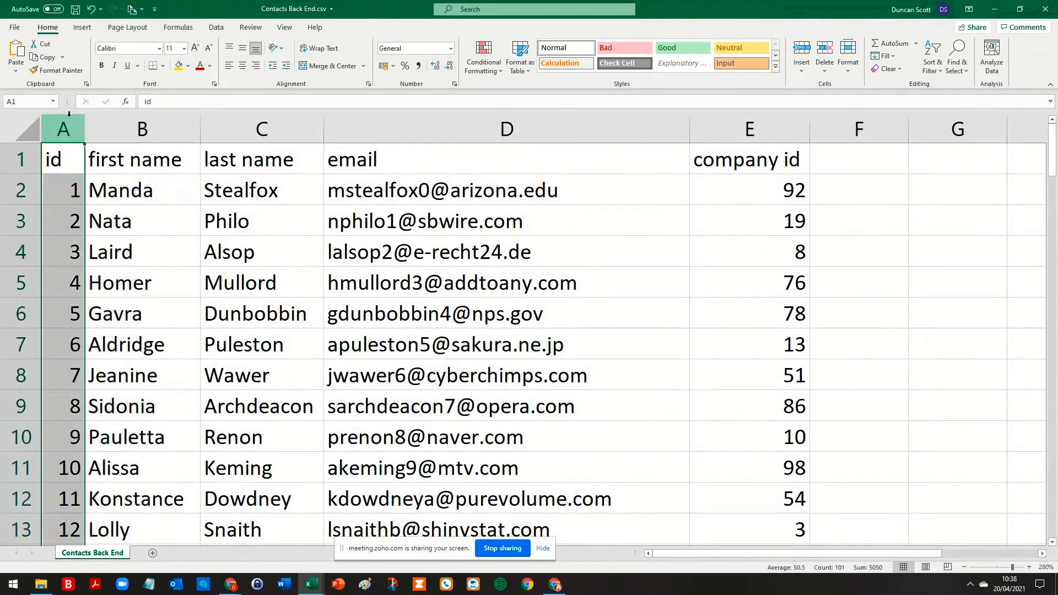
left_click(60, 352)
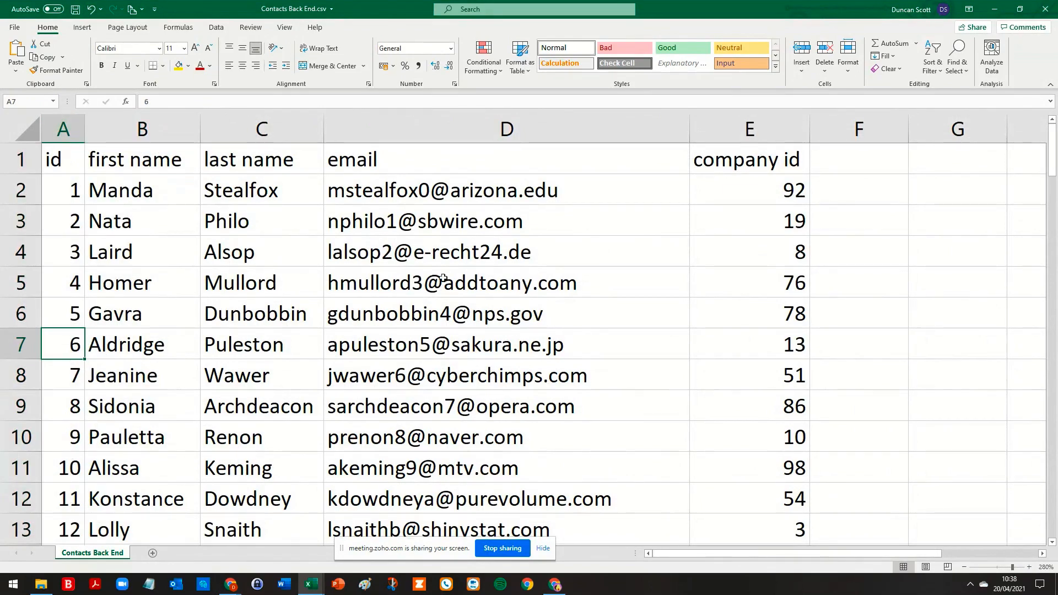
Step: Examine the company id column of the contacts file and compare the two contacts with company id 46
left_click(787, 185)
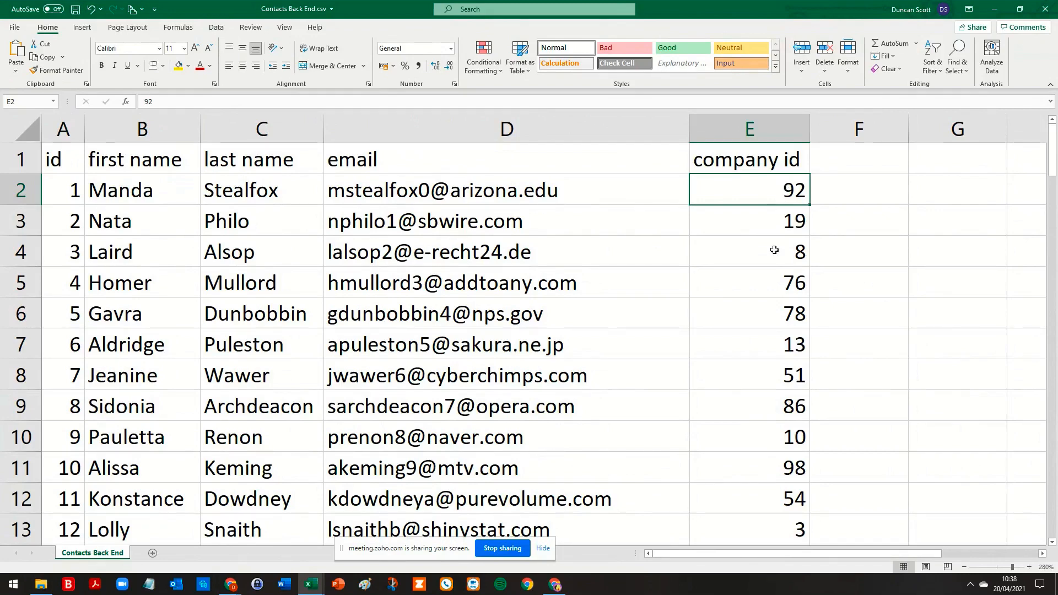
scroll(769, 250, "down", 2)
left_click(771, 414)
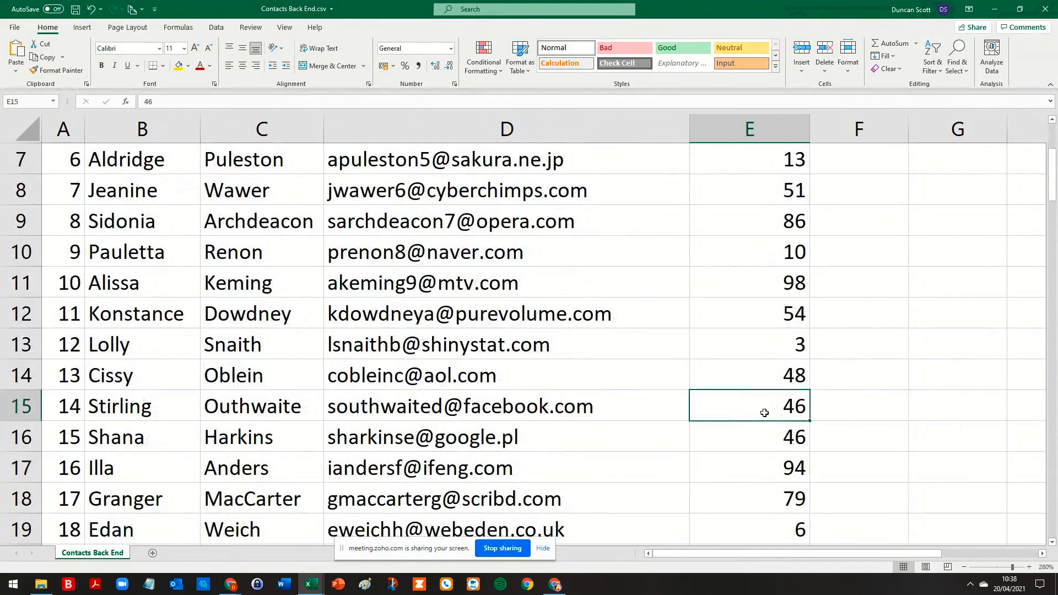
left_click(785, 433)
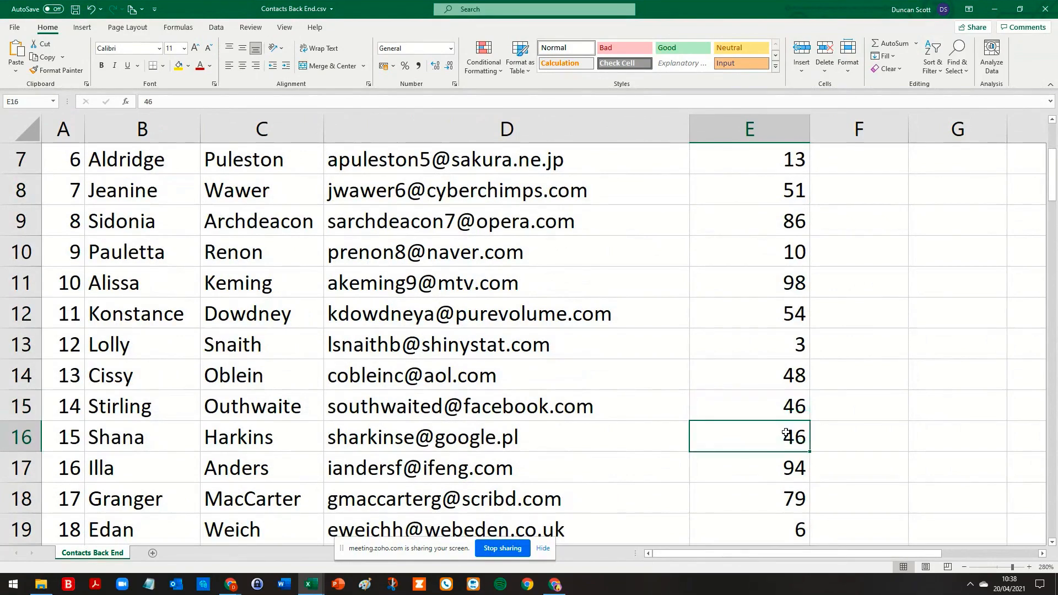
left_click(386, 416)
left_click(396, 438)
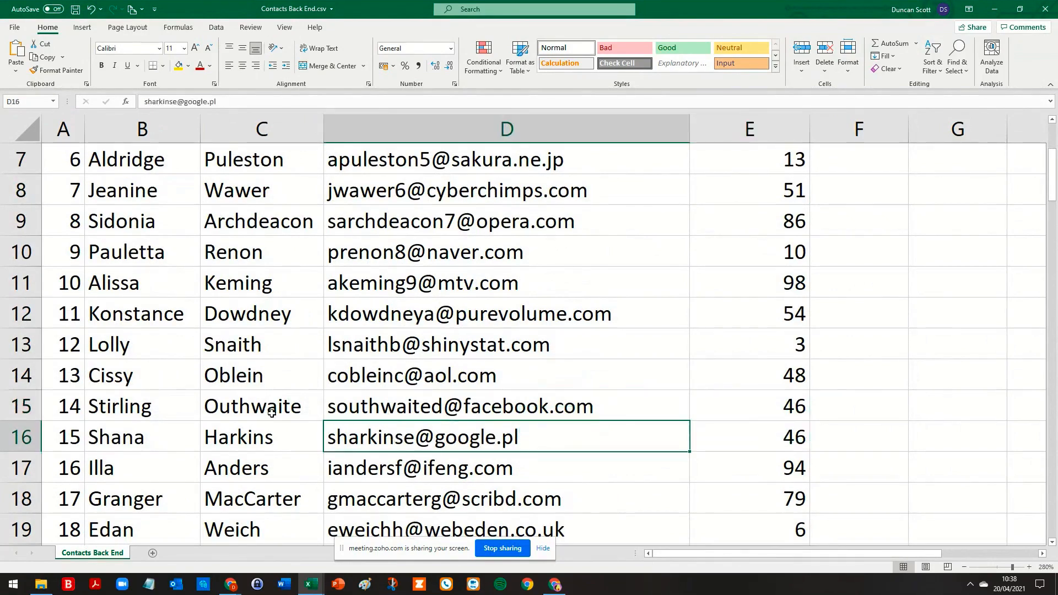
left_click(216, 410)
left_click(140, 417)
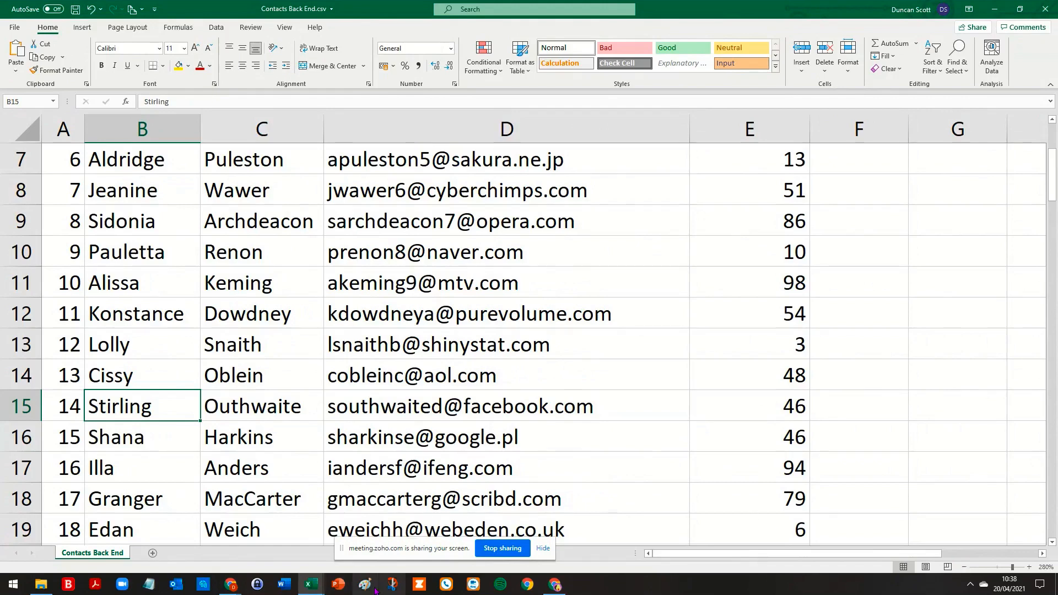
Step: Look up the company with id 46 in Company Back End.csv
left_click(298, 575)
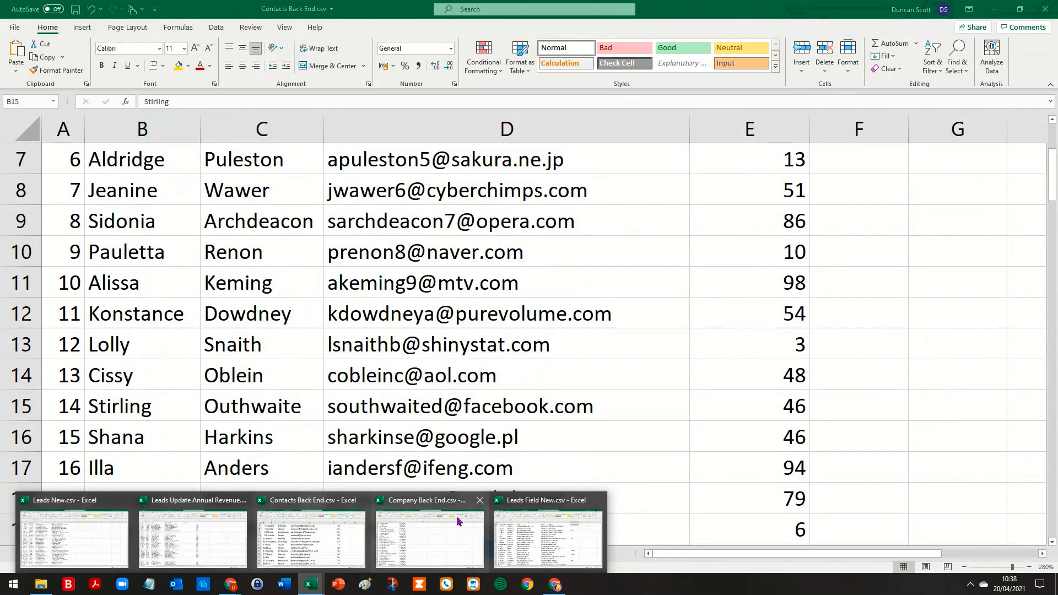
left_click(442, 523)
scroll(43, 350, "down", 7)
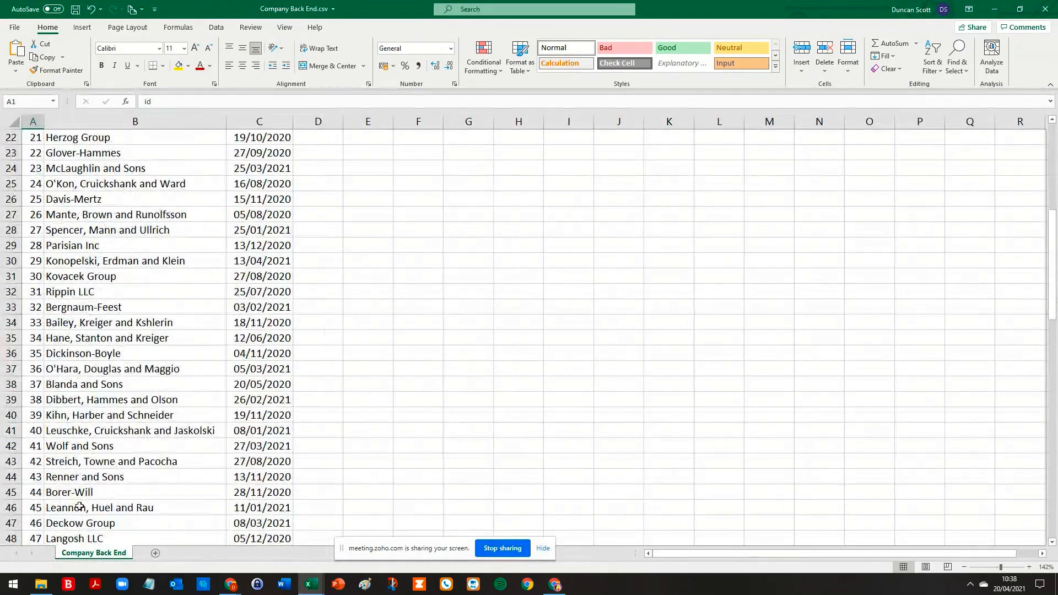
scroll(80, 506, "down", 4)
left_click(65, 339)
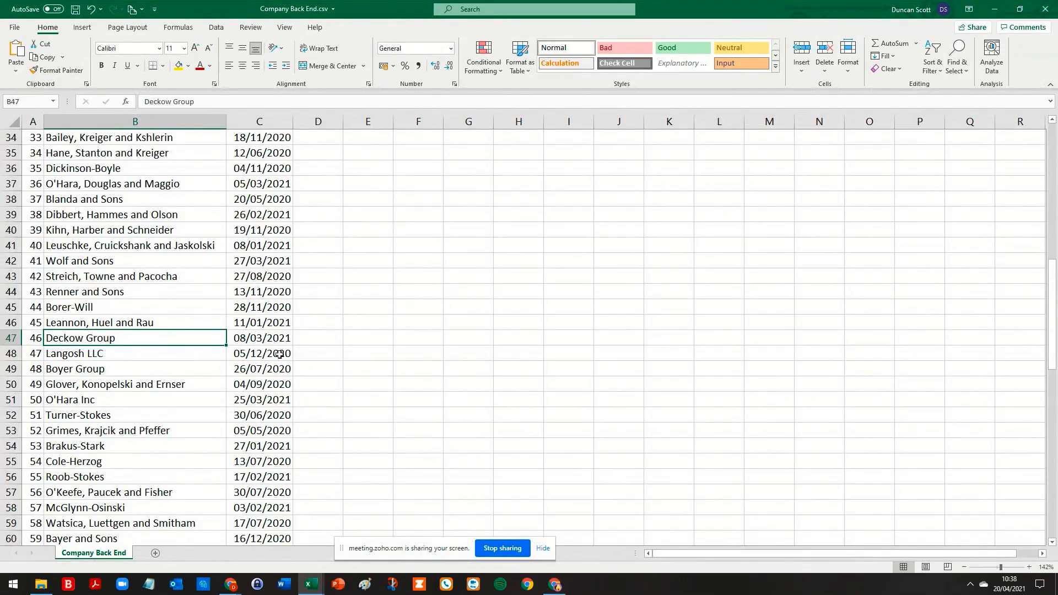
Step: Return to Zoho CRM, upload the two selected CSV files, turn off the email notification and continue to module mapping
left_click(556, 585)
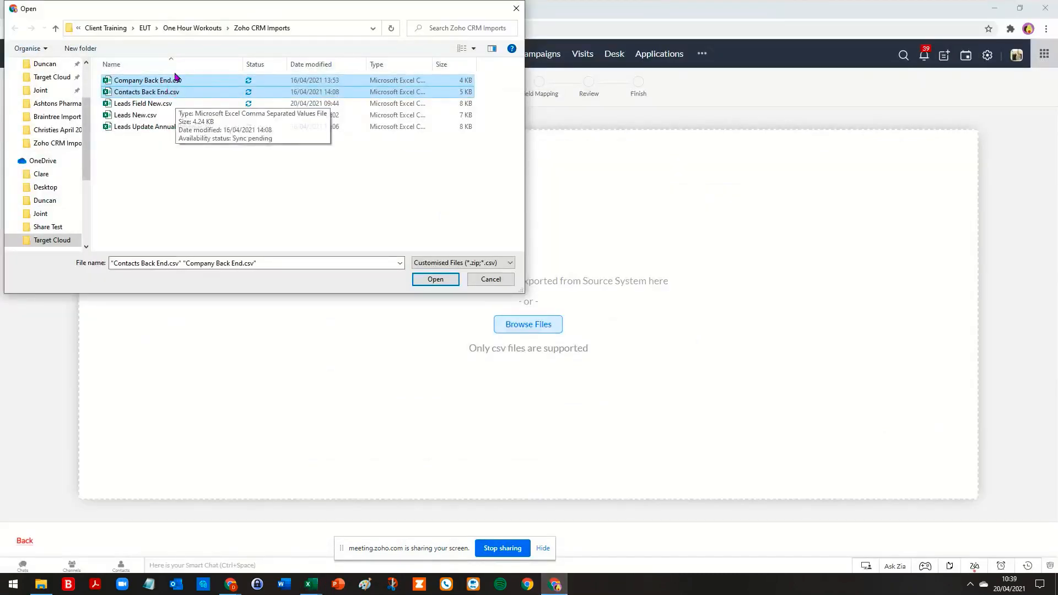
left_click(448, 281)
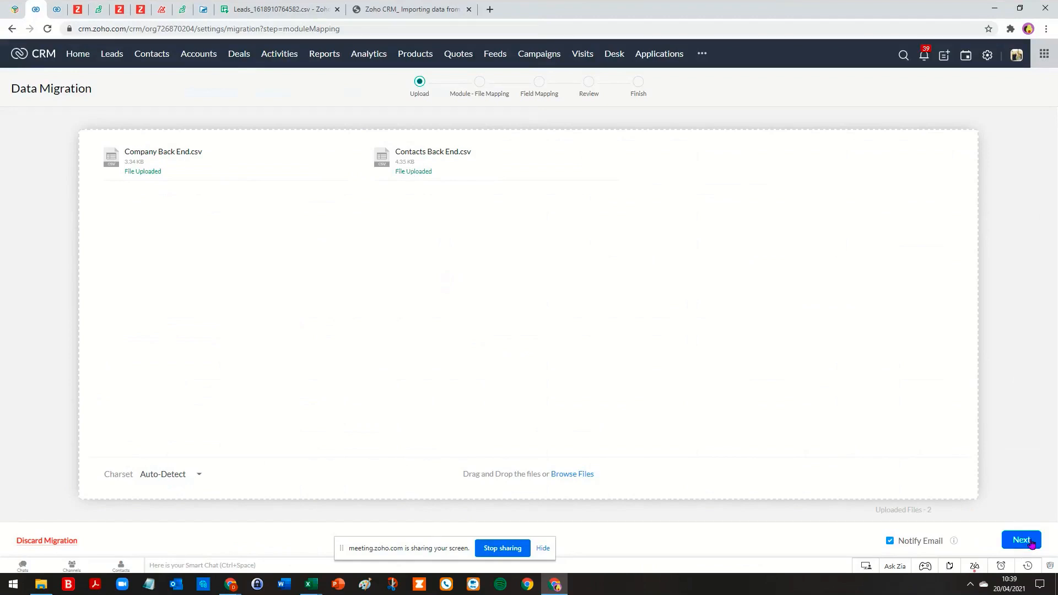
left_click(890, 542)
left_click(1019, 541)
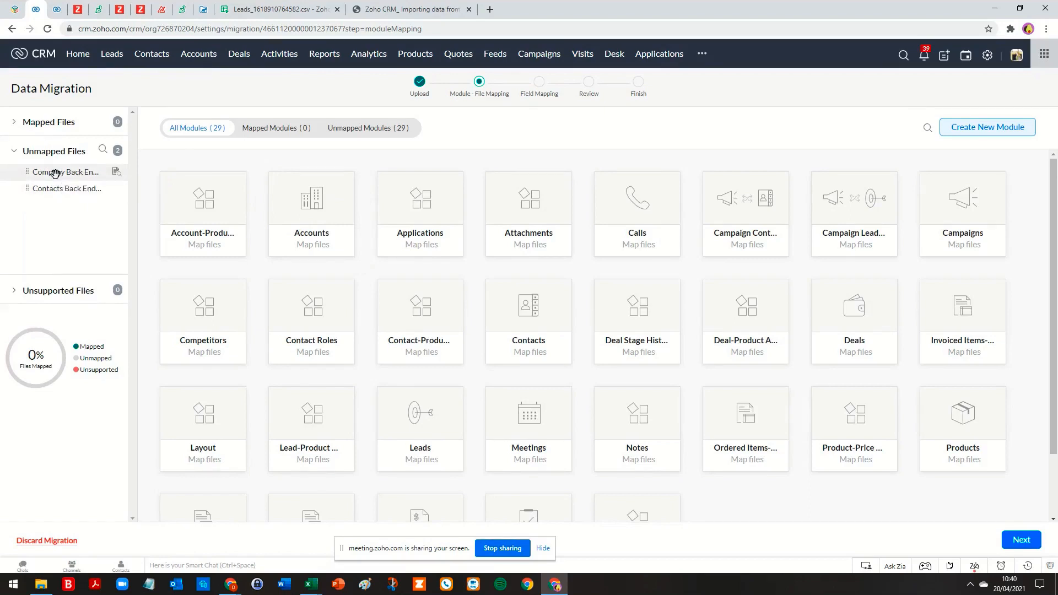
Step: Map Company Back End.csv to the Accounts module and Contacts Back End.csv to Contacts, and continue to field mapping
left_click_drag(54, 173, 320, 211)
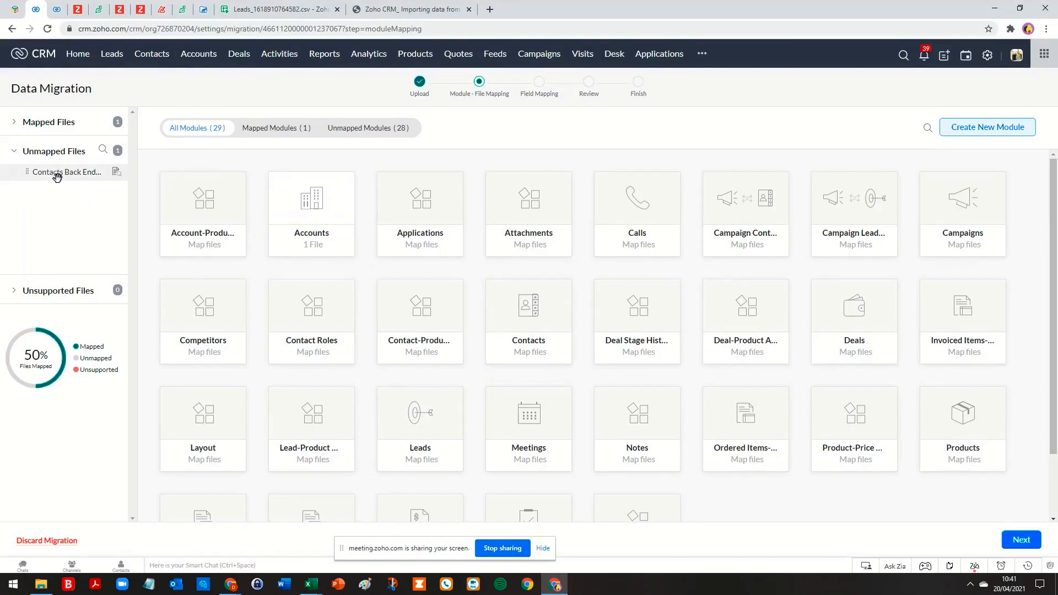
left_click_drag(57, 176, 537, 324)
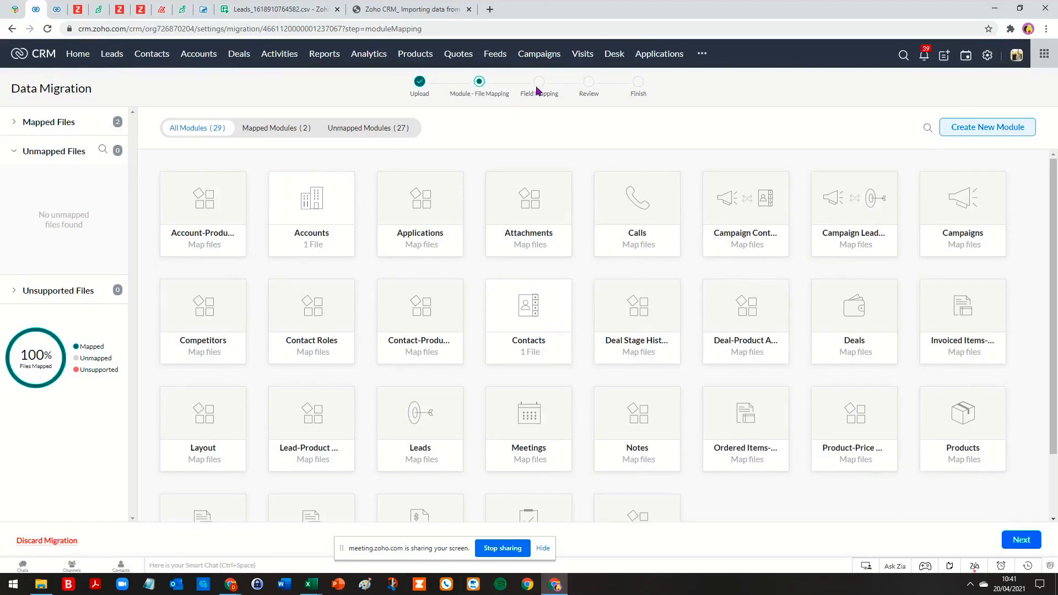
left_click(1029, 540)
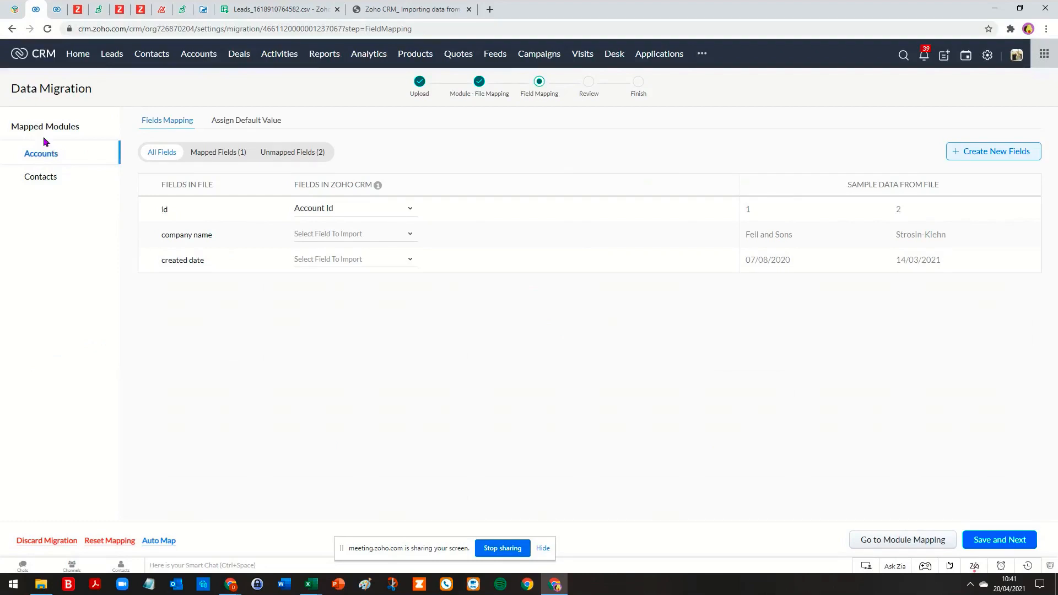
Step: Review the CRM field options for the Accounts file's id column, keeping it mapped to Account Id
left_click(364, 208)
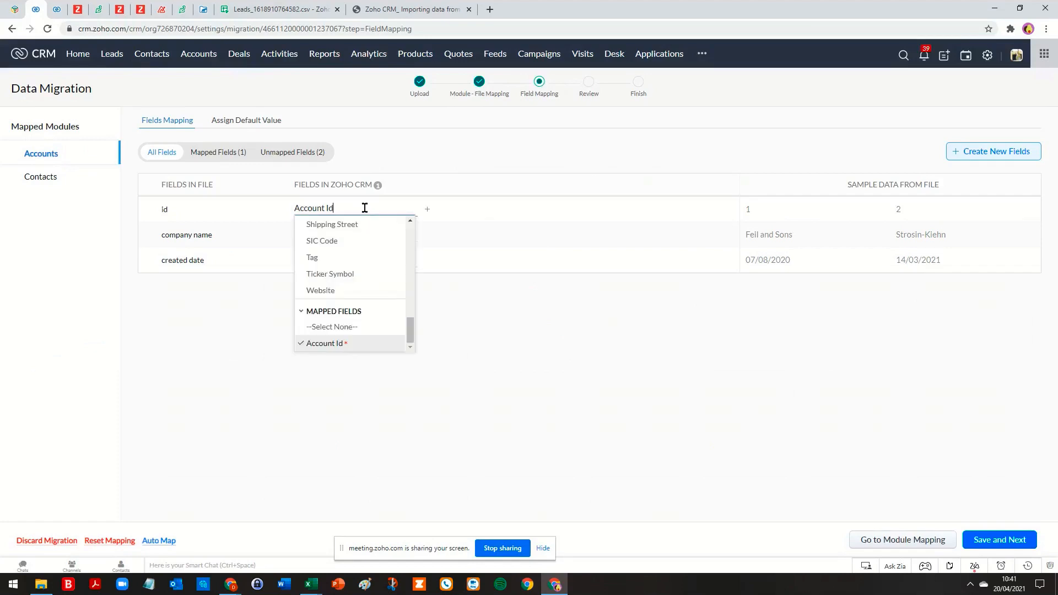
left_click(223, 326)
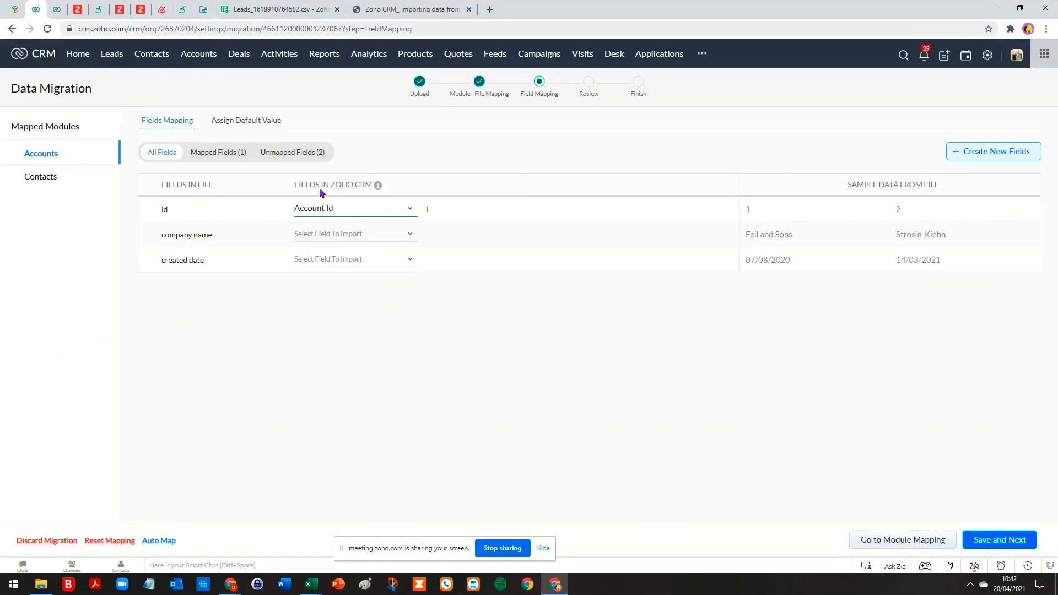
Step: Map the Accounts file's company name column to the Account Name field
left_click(328, 237)
type("co")
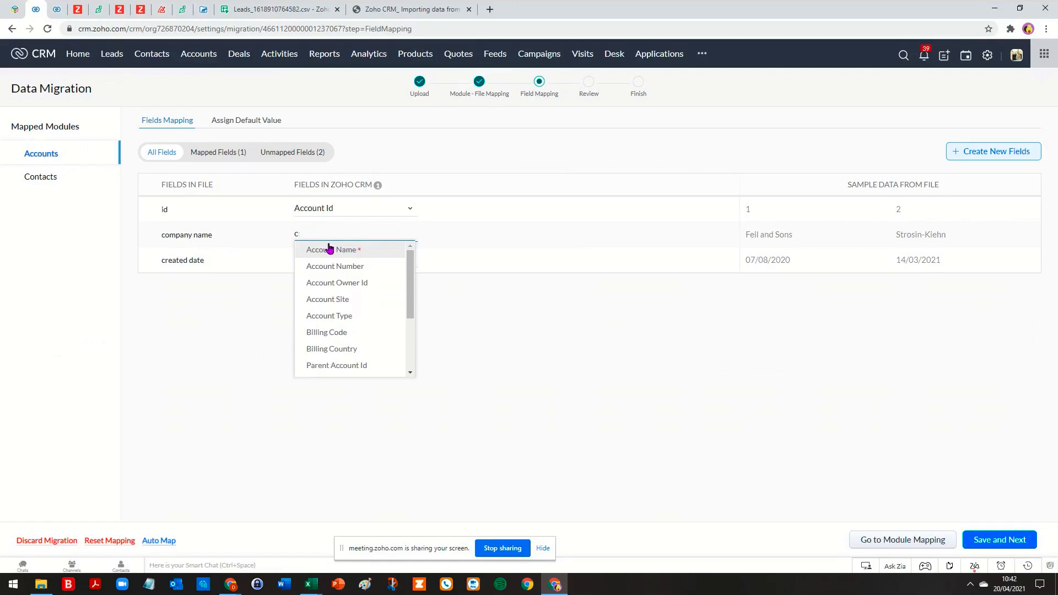
key("BackSpace")
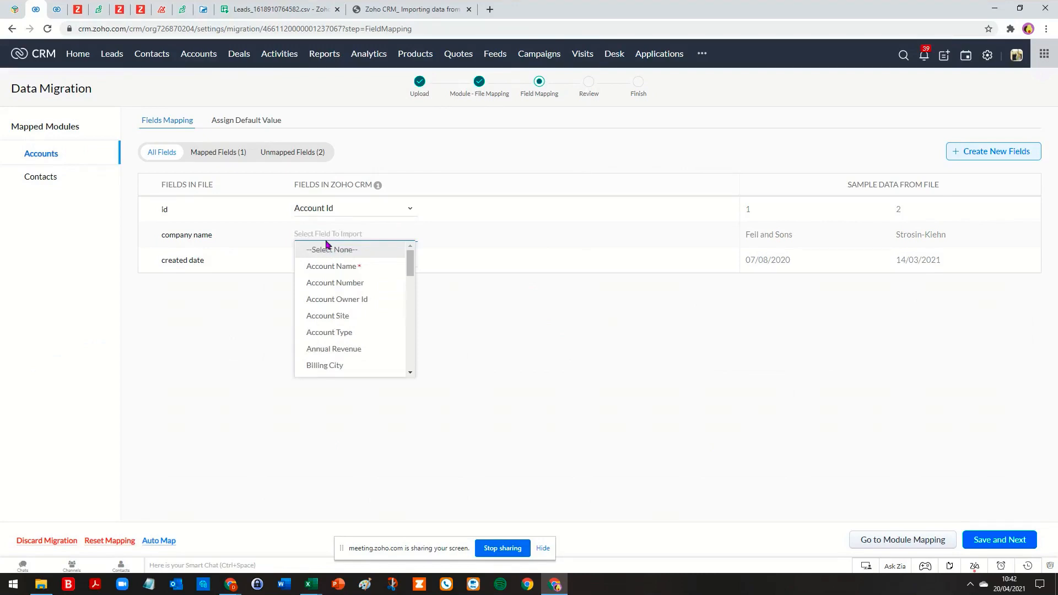
left_click(333, 267)
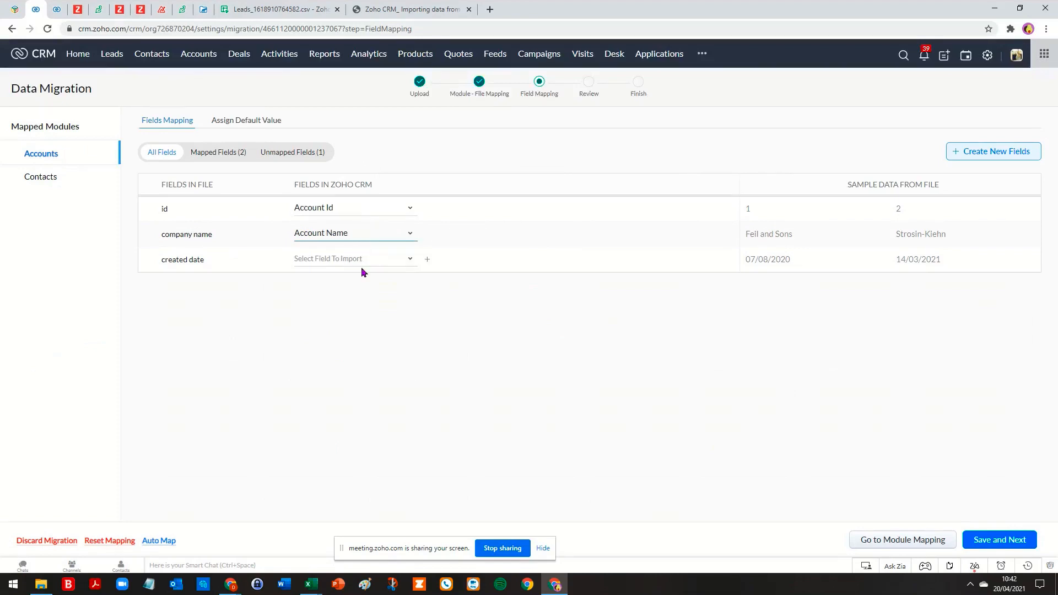
Step: Map the Accounts file's created date column to the Created Time field
left_click(357, 260)
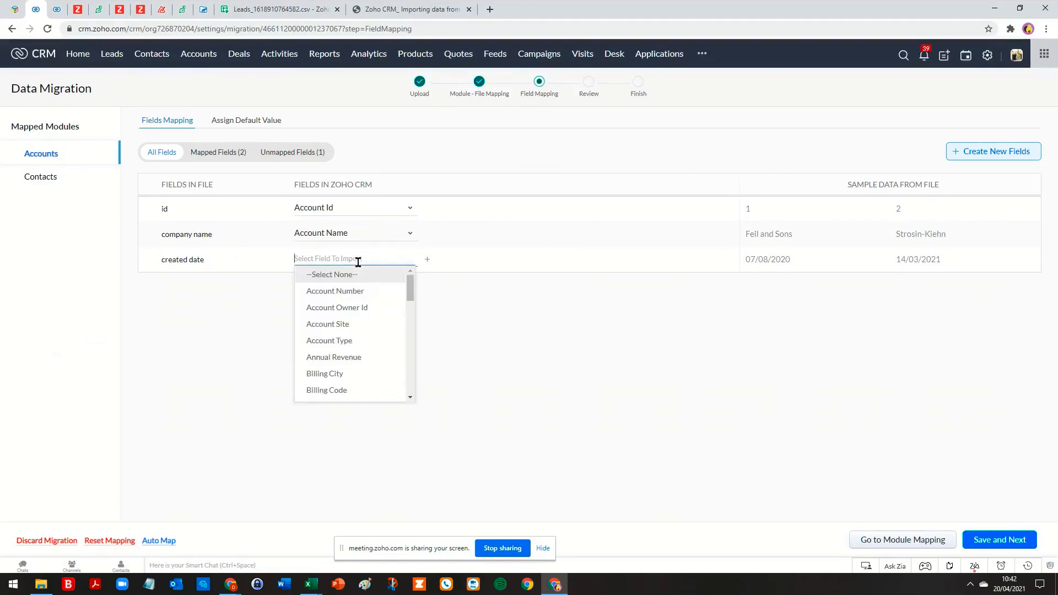
type("dat")
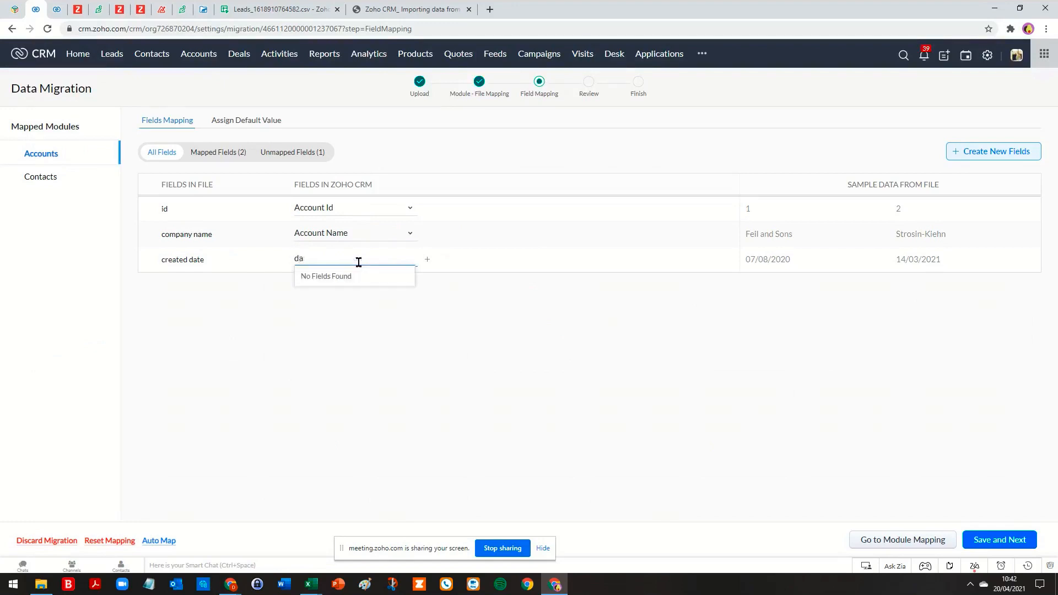
key("BackSpace")
key("BackSpace")
type("ti")
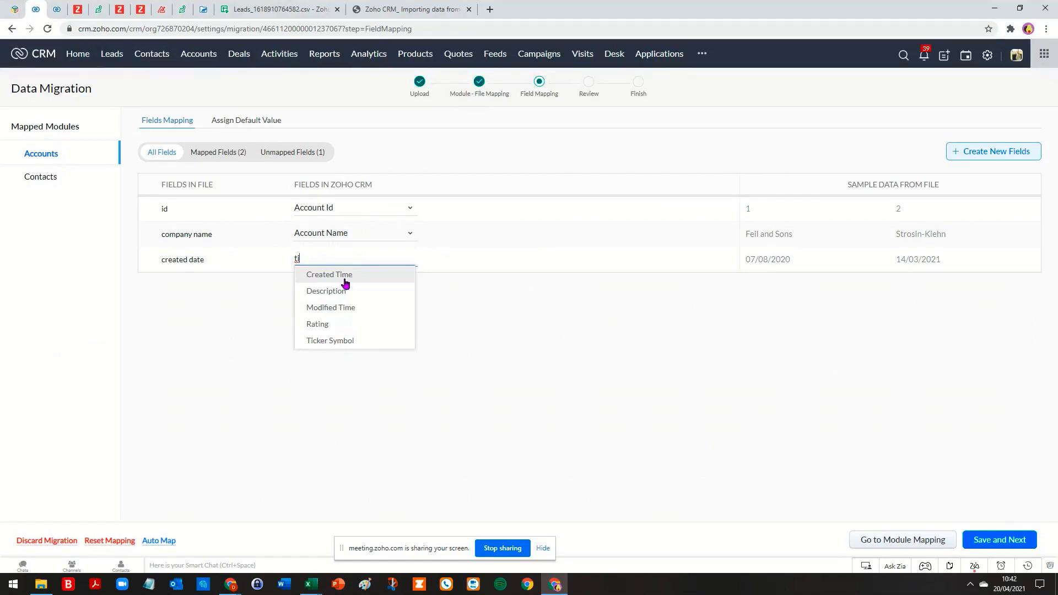
left_click(344, 281)
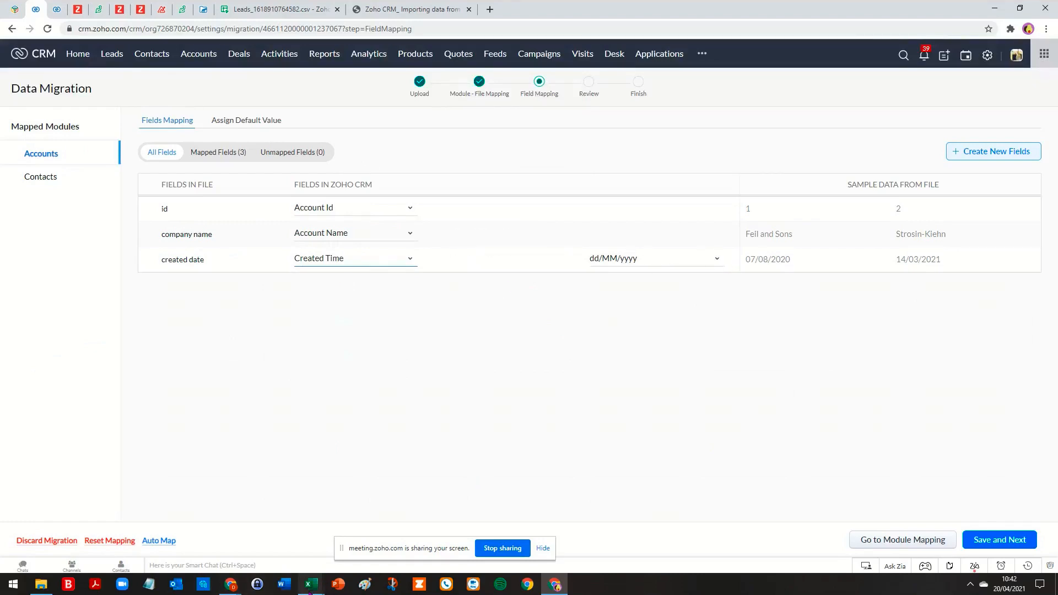
Step: Switch to Excel and check the created date format in Company Back End.csv, looking through Contacts Back End.csv as well
left_click(307, 590)
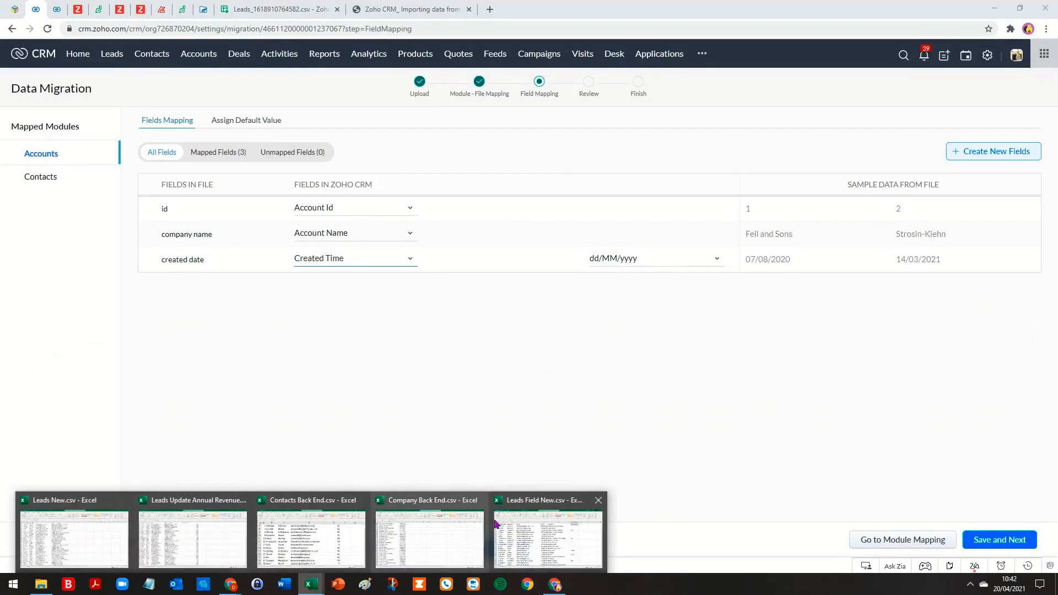
left_click(447, 545)
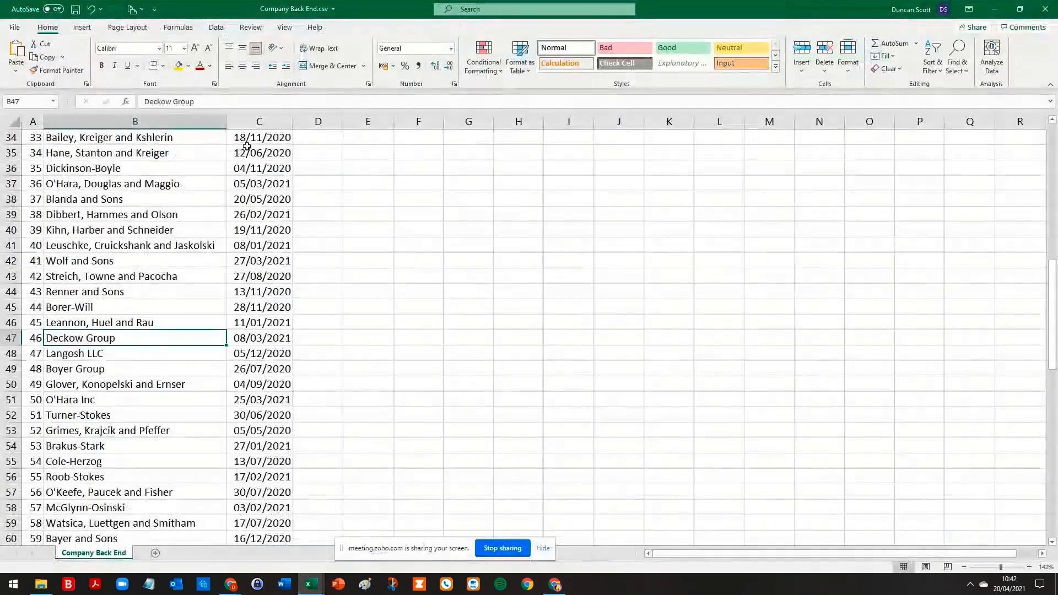
scroll(313, 229, "up", 5)
scroll(312, 278, "down", 3)
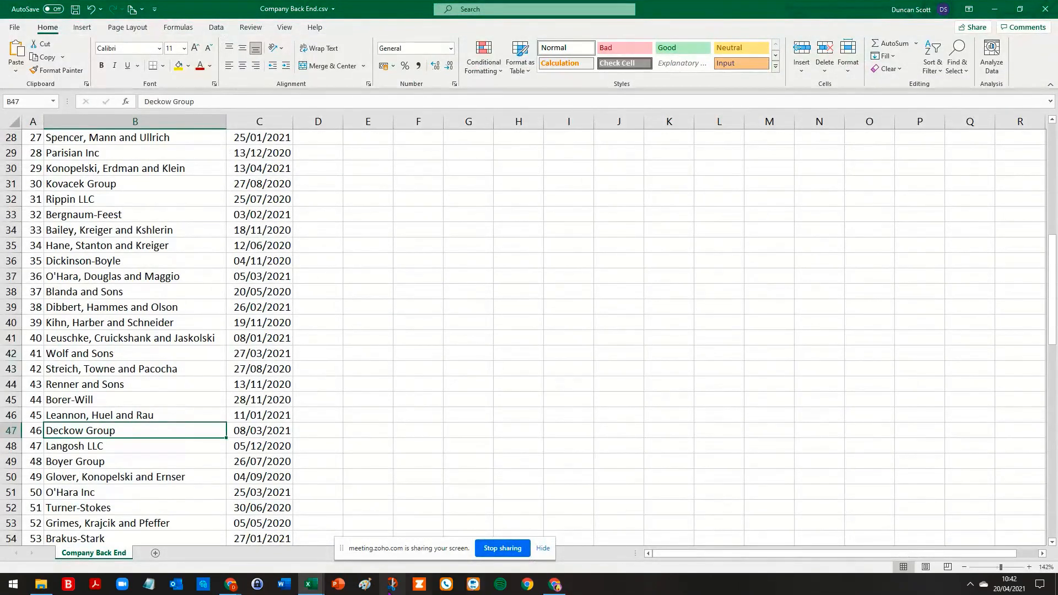
mouse_move(312, 588)
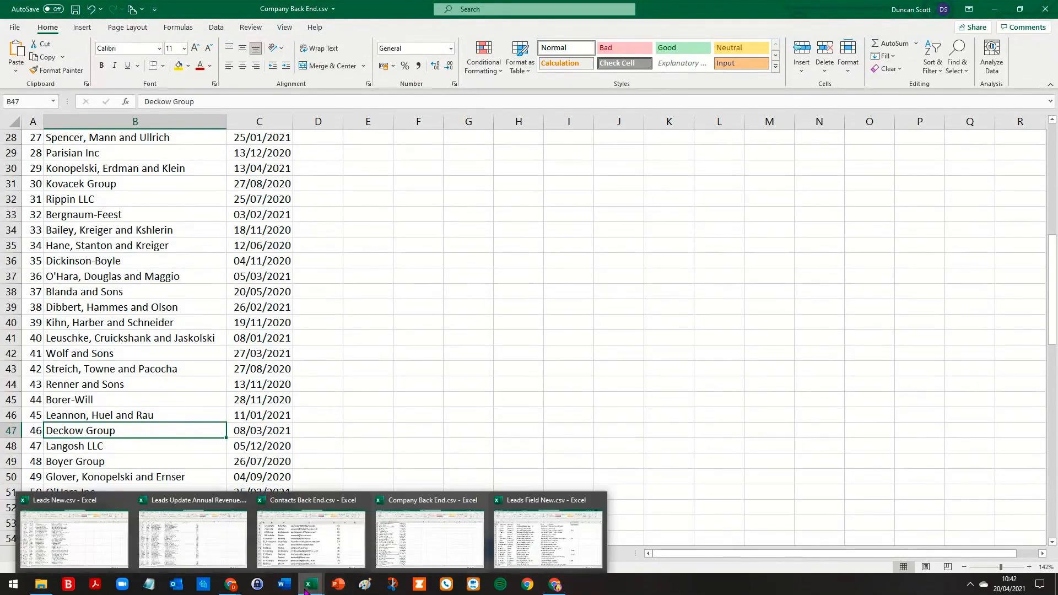
left_click(337, 534)
scroll(689, 337, "up", 2)
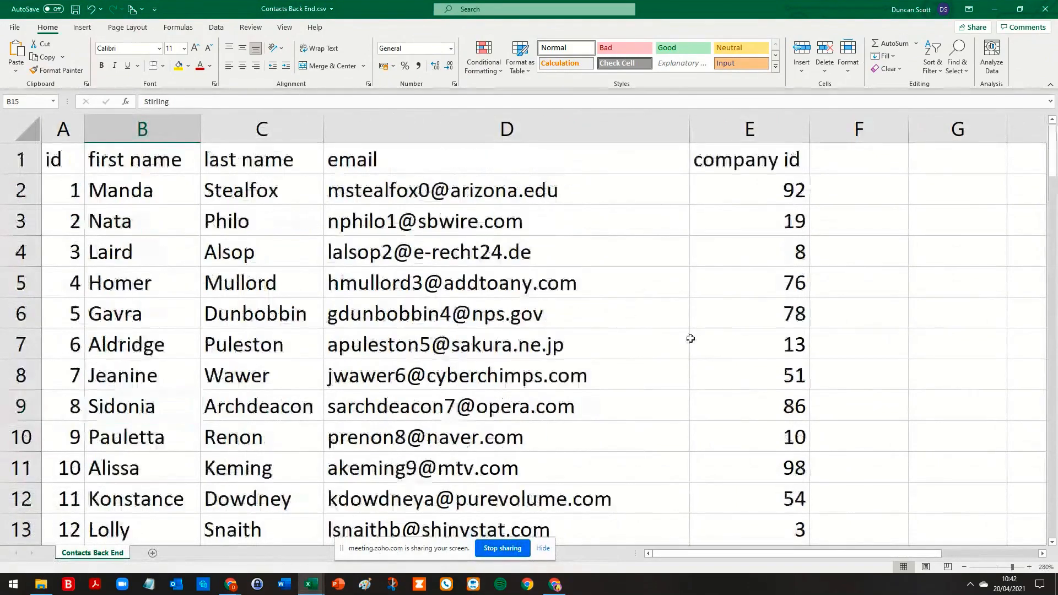
scroll(782, 413, "down", 8)
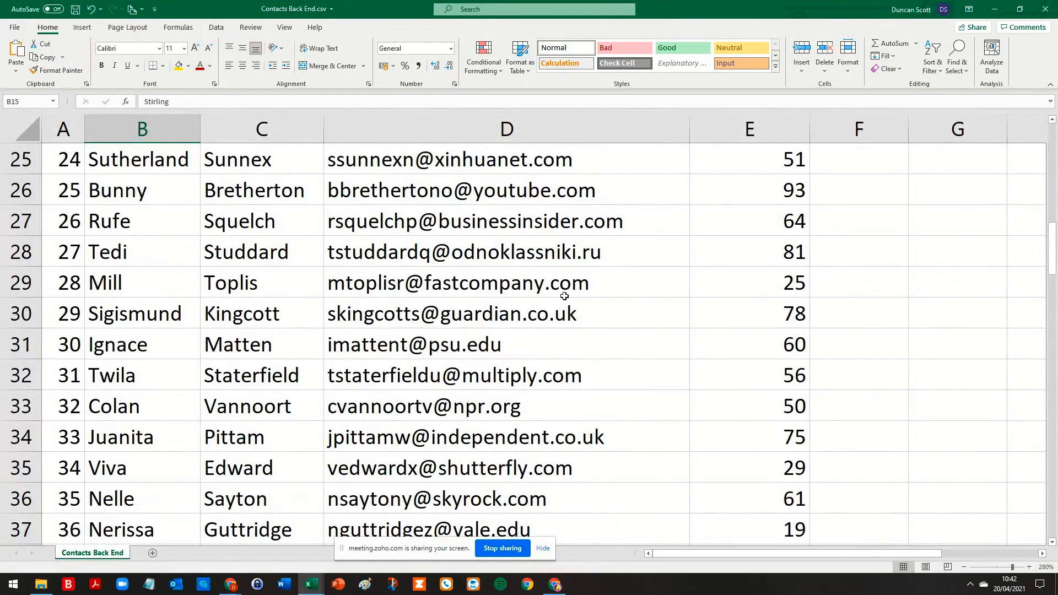
key("alt+Tab")
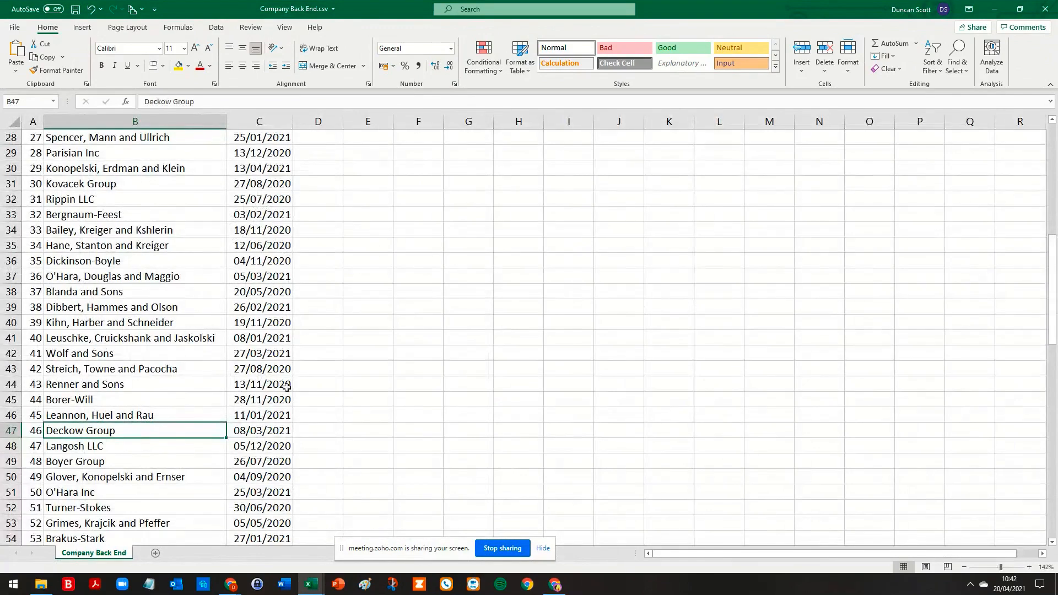
left_click(282, 182)
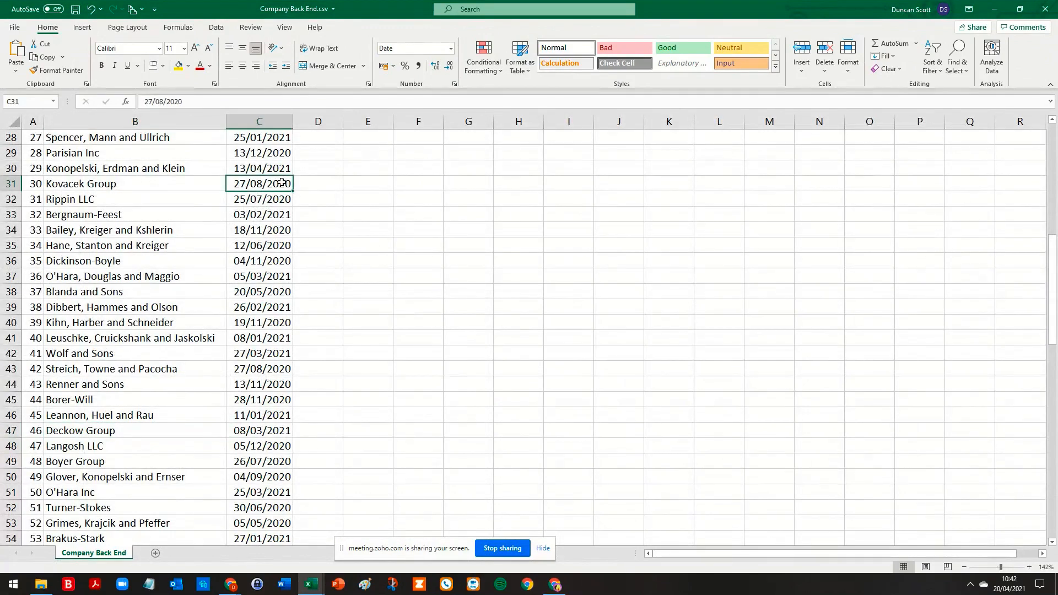
Step: Return to Zoho CRM and set the created date column's format to dd/MM/yyyy HH:mm
key("alt+Tab")
key("alt+Tab")
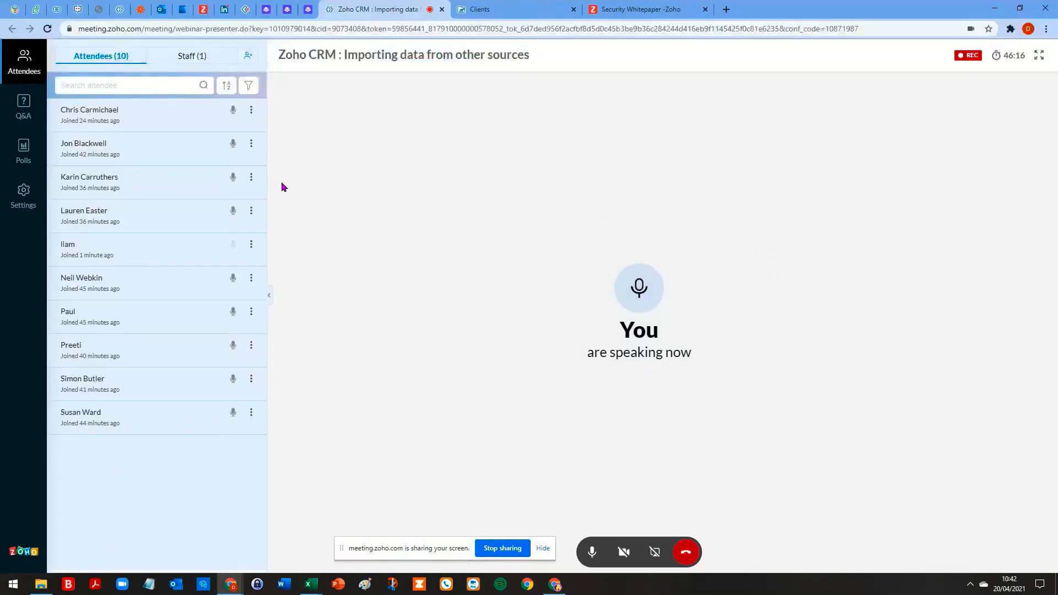
key("alt+Tab")
key("alt+Tab")
key("alt+Tab")
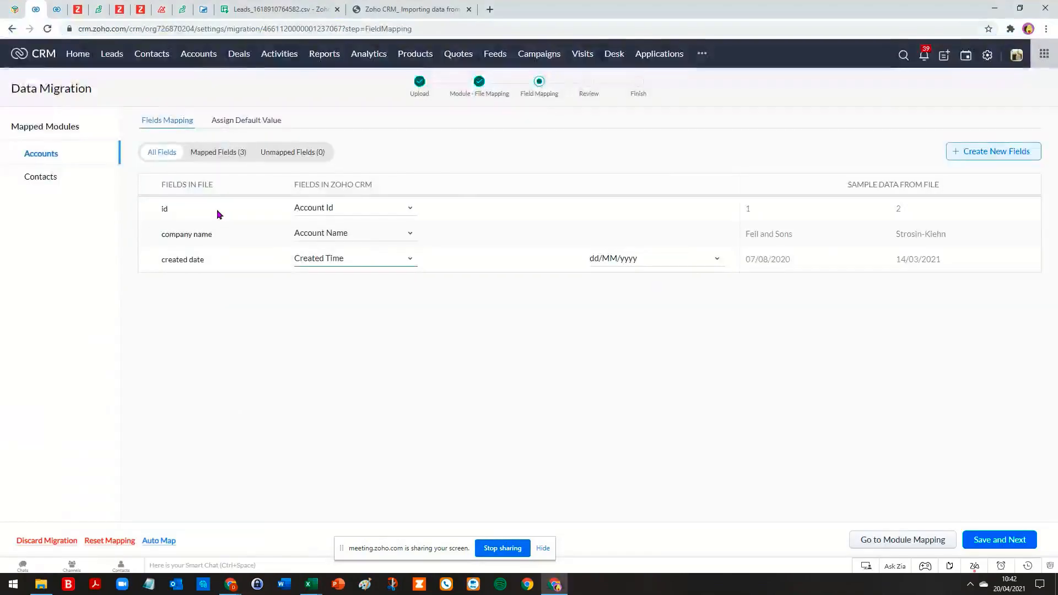
left_click(706, 258)
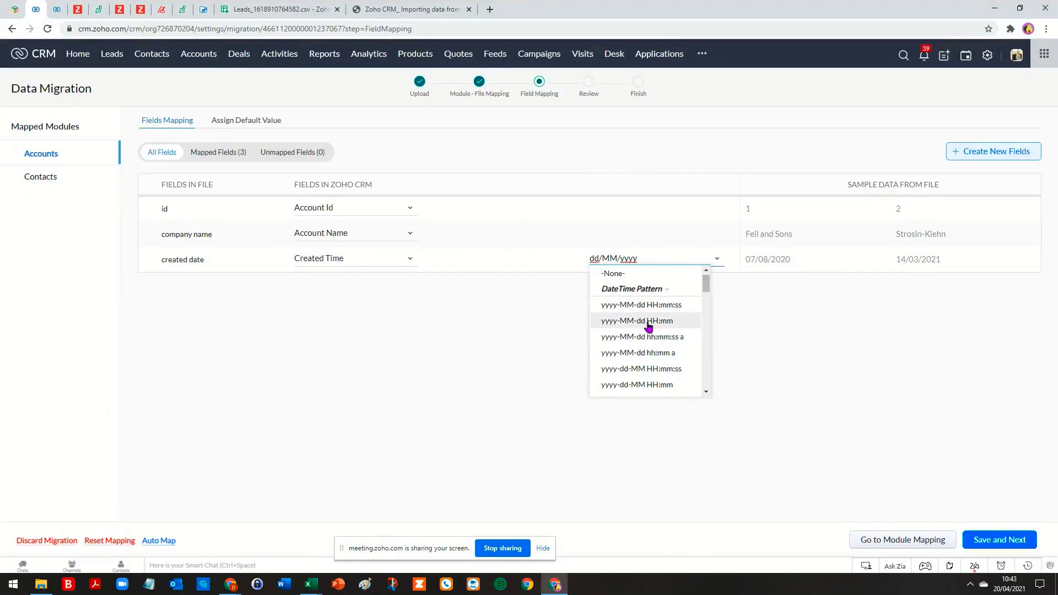
scroll(648, 328, "down", 4)
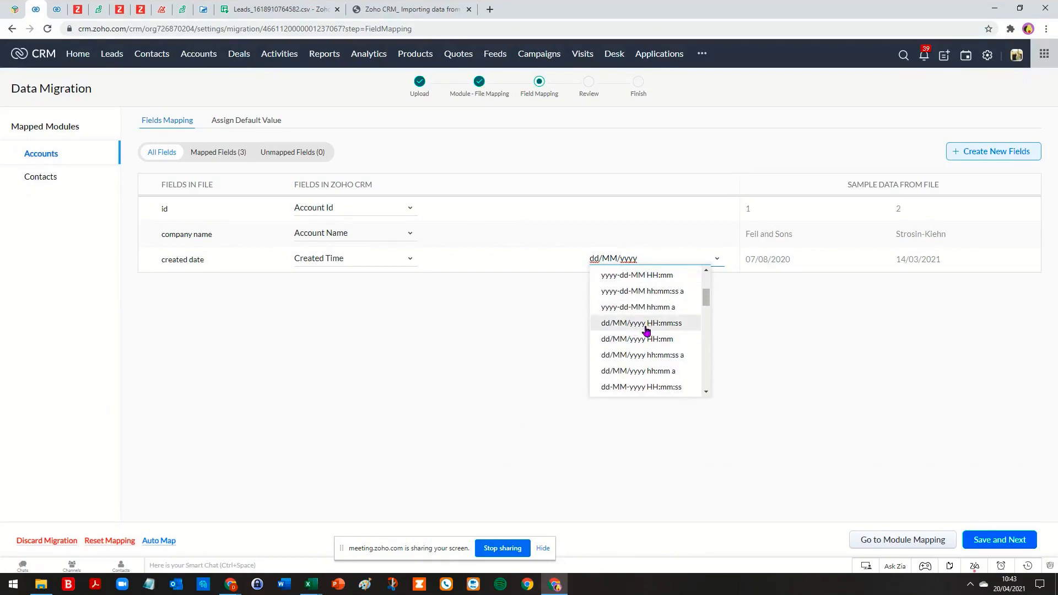
left_click(639, 340)
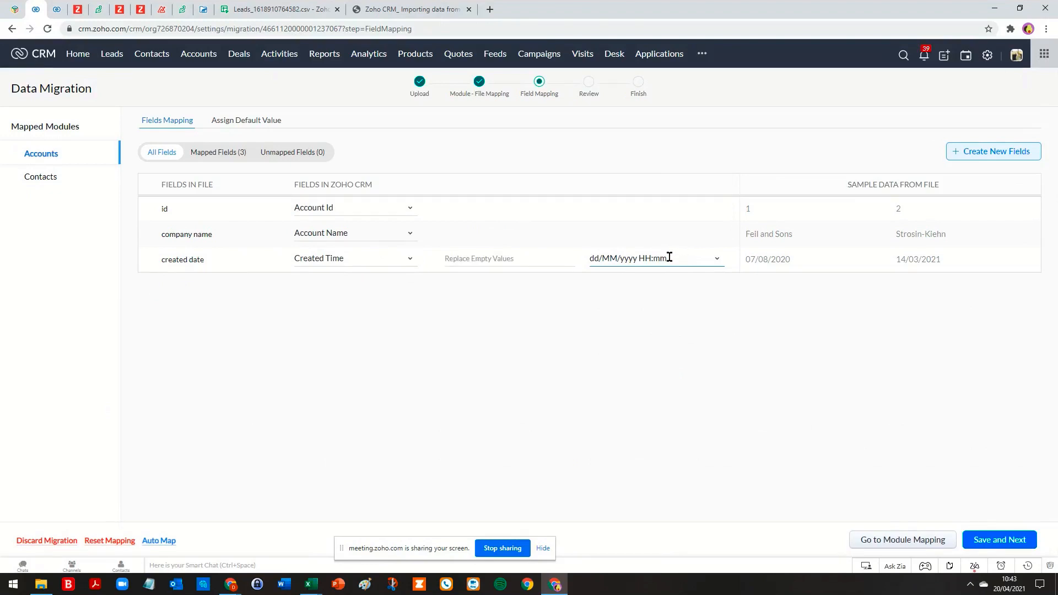
left_click_drag(668, 258, 590, 257)
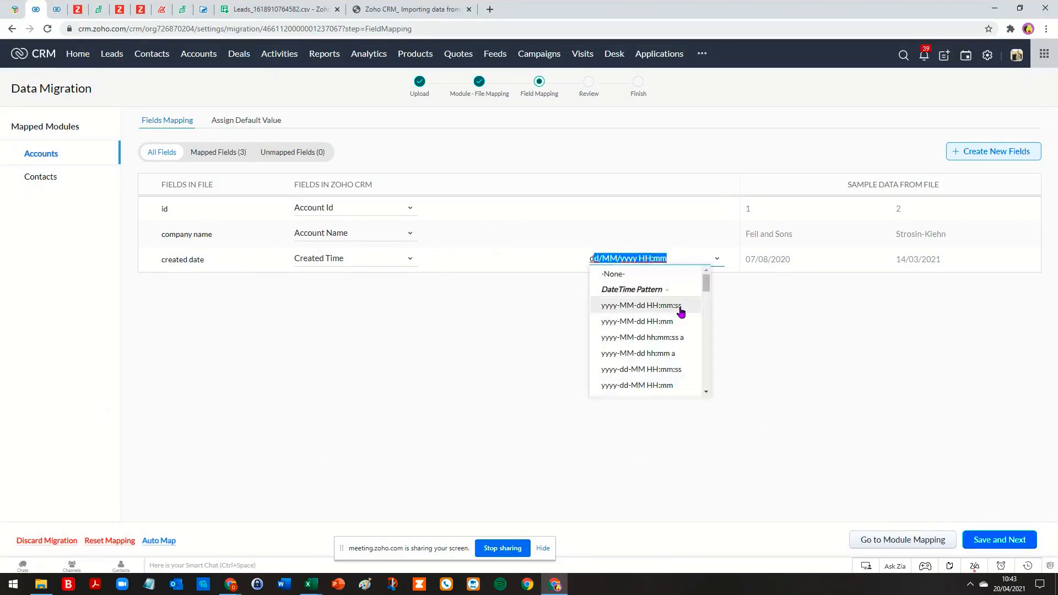
left_click(967, 394)
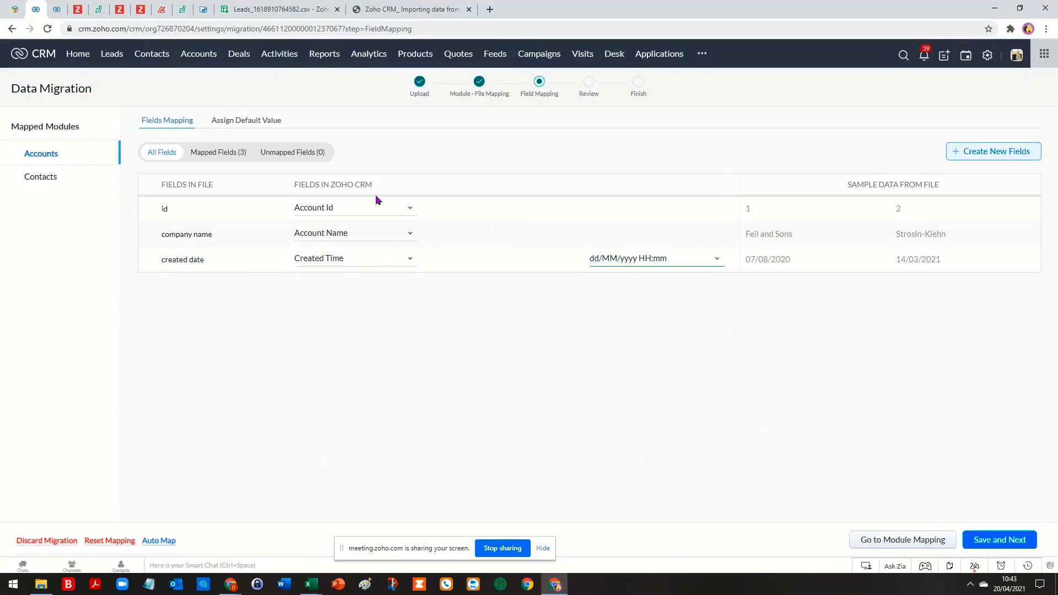
Step: Assign the new tag 1HW_Company as the default Tag value for the Accounts module
left_click(232, 120)
left_click(197, 180)
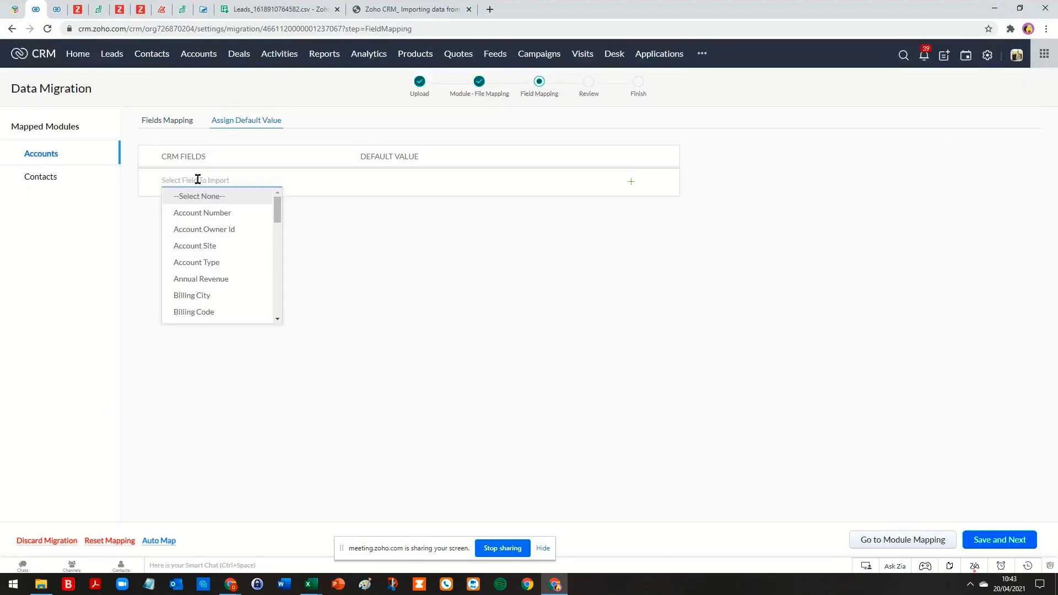
type("tag")
left_click(193, 201)
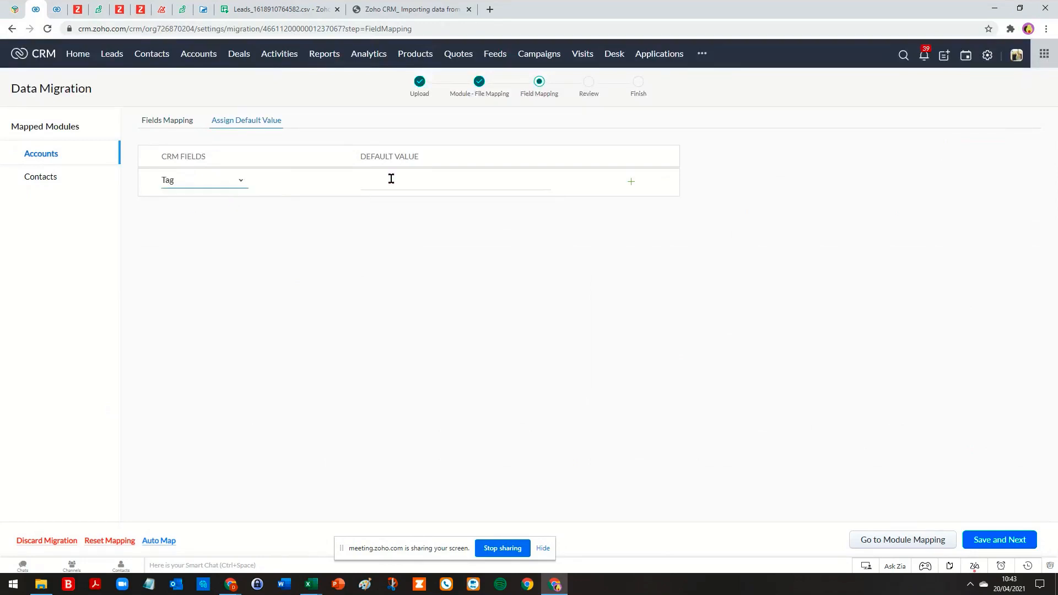
type("1HW")
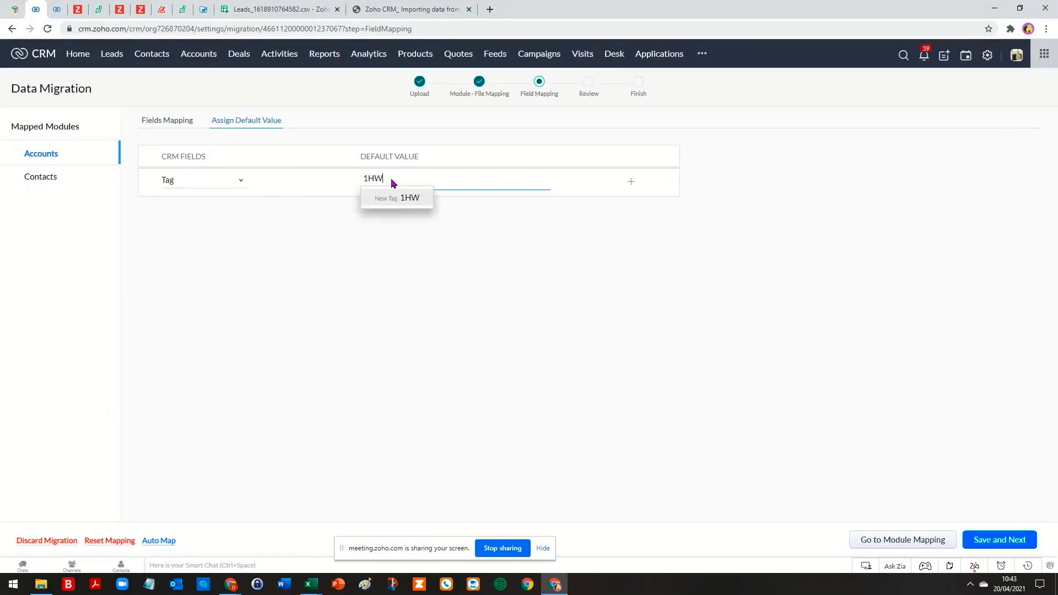
type("_Company")
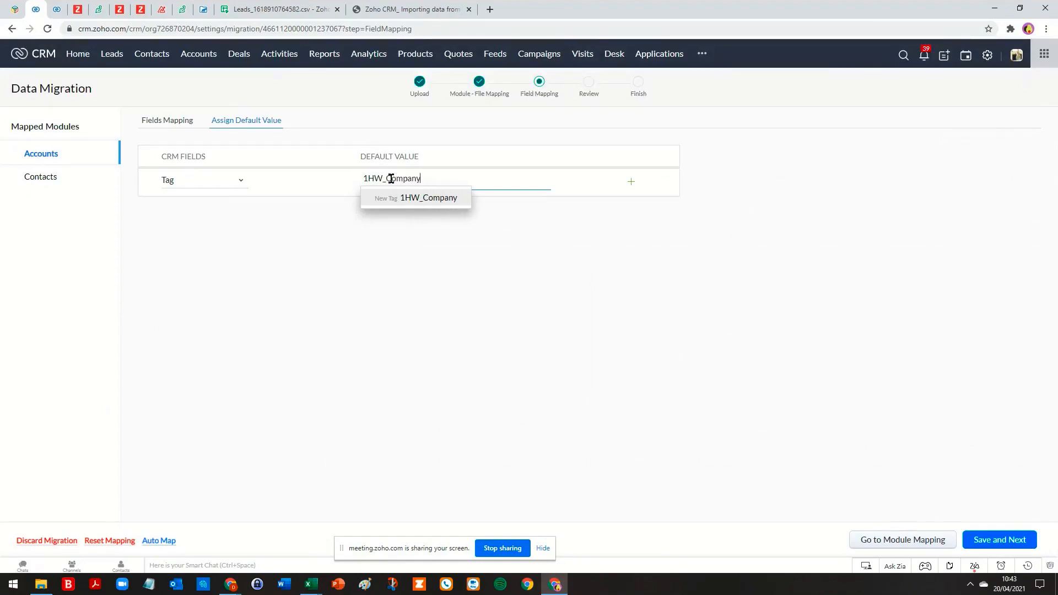
left_click(419, 207)
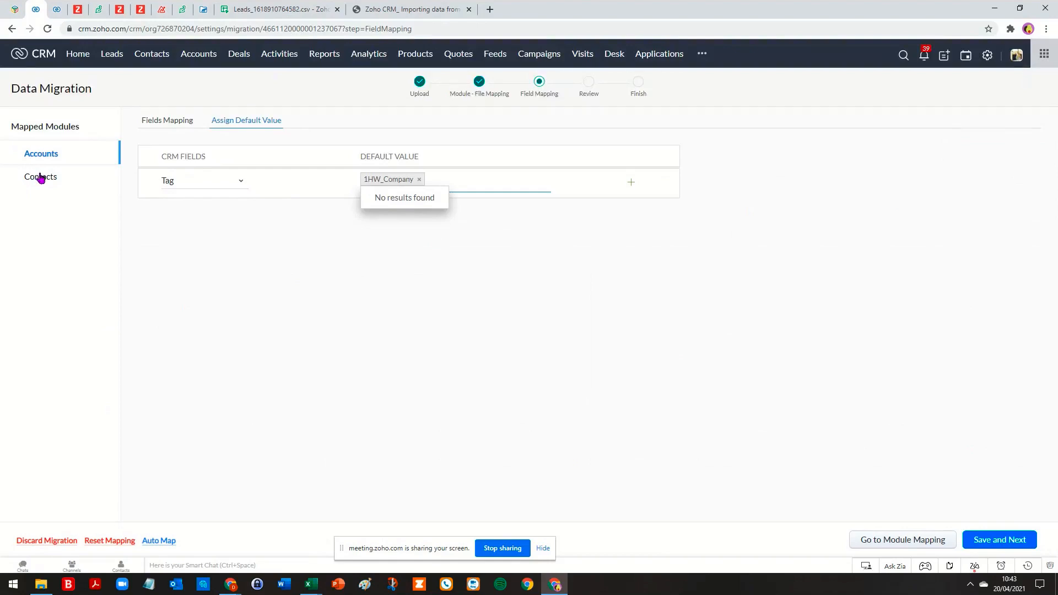
left_click(272, 236)
Step: Save the Accounts field mapping and go on to the Contacts field mapping
left_click(170, 120)
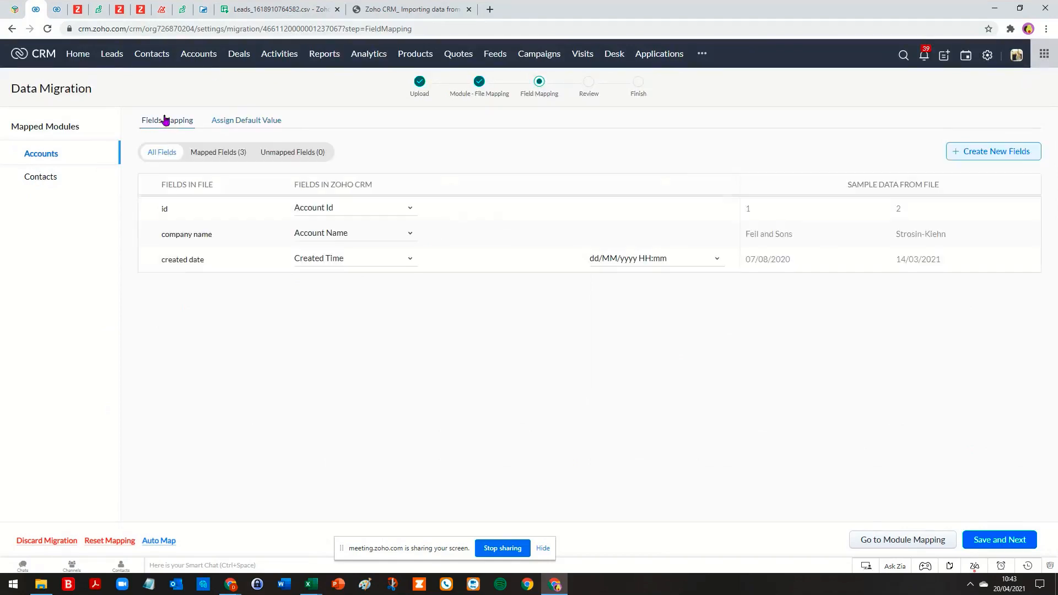
left_click(42, 179)
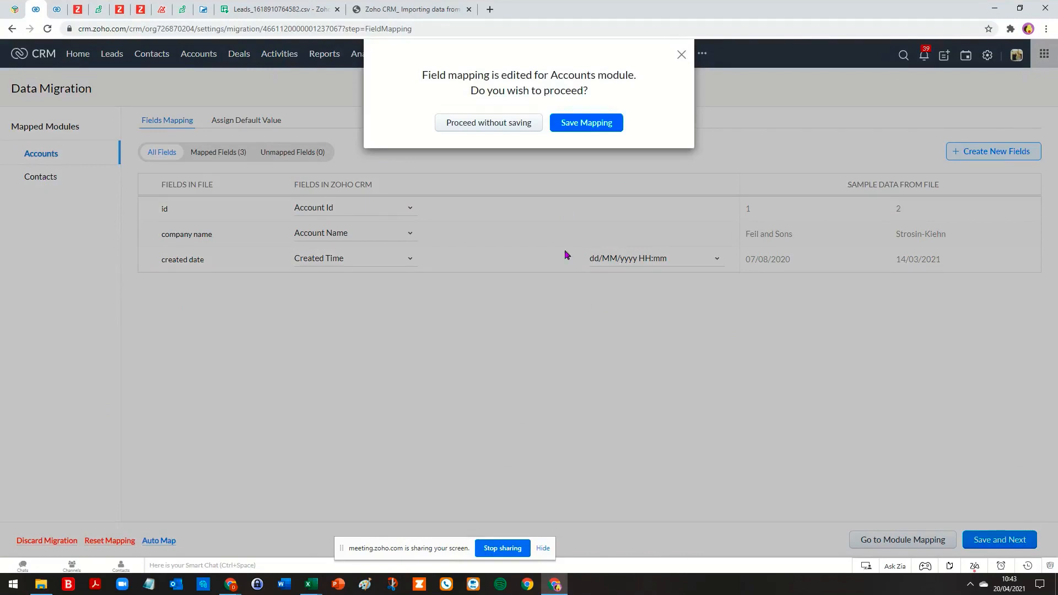
left_click(570, 122)
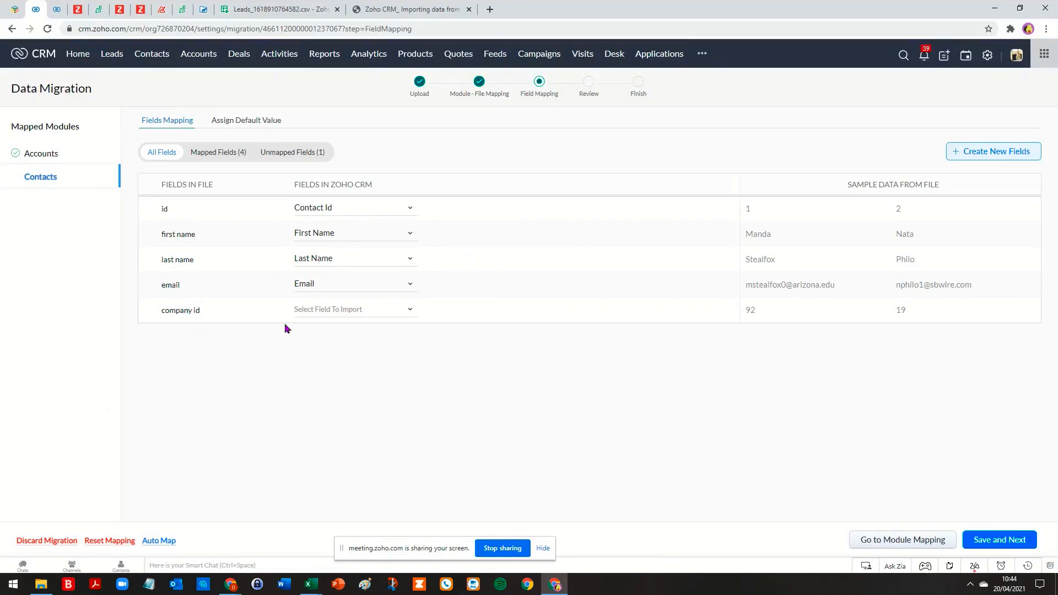
Step: Switch to Contacts Back End.csv in Excel and examine its company id column
left_click(310, 584)
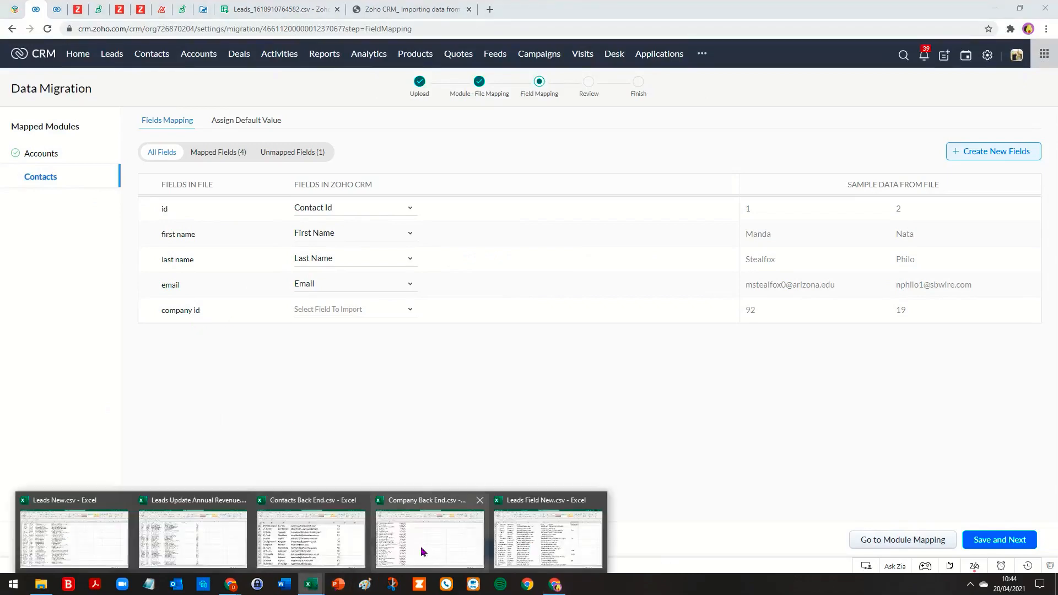
left_click(322, 546)
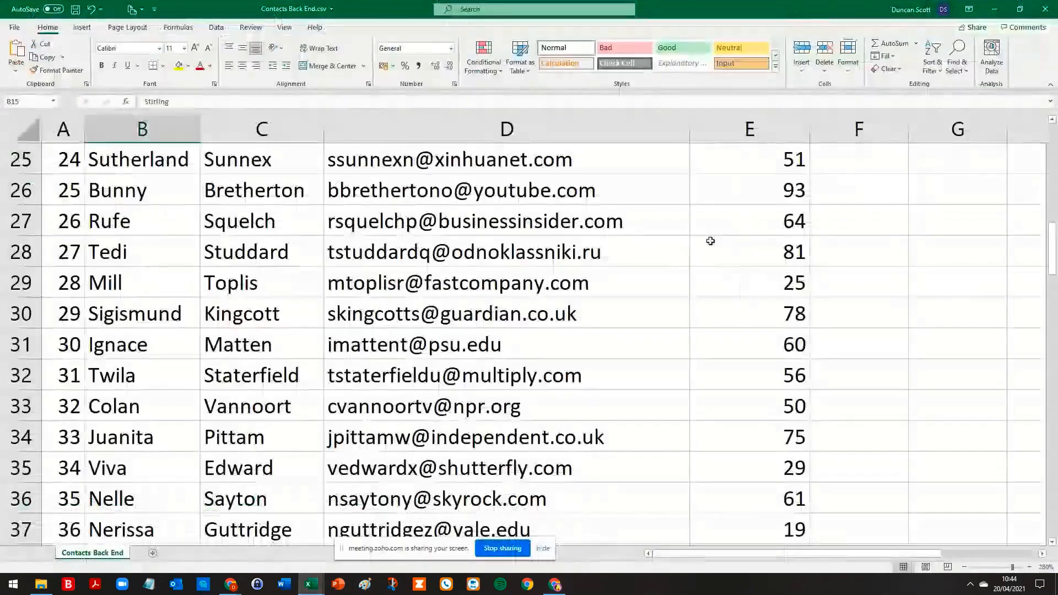
scroll(772, 181, "up", 6)
scroll(772, 224, "down", 7)
scroll(772, 213, "up", 9)
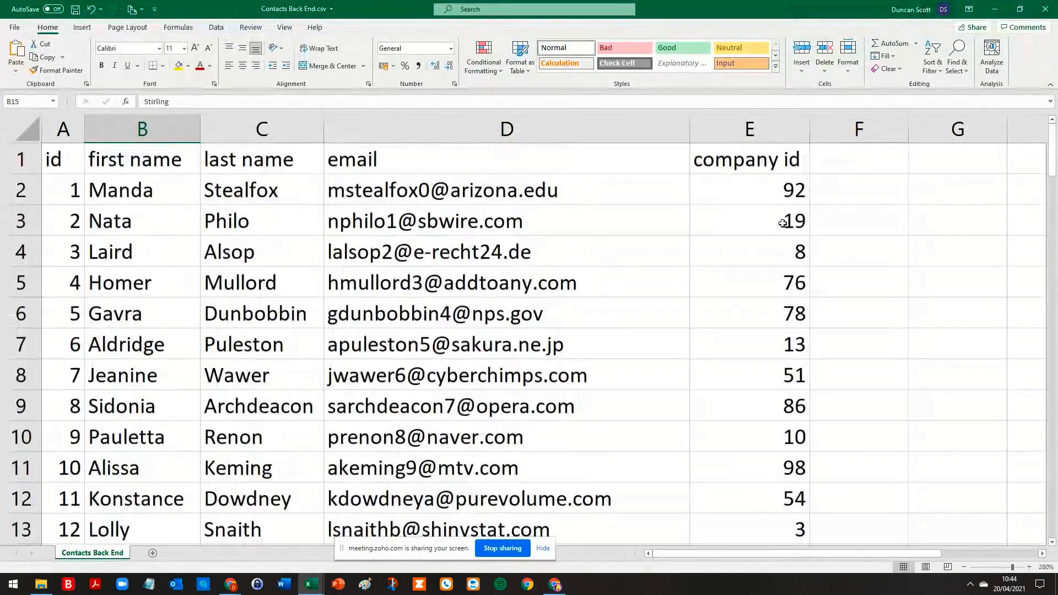
scroll(740, 254, "down", 5)
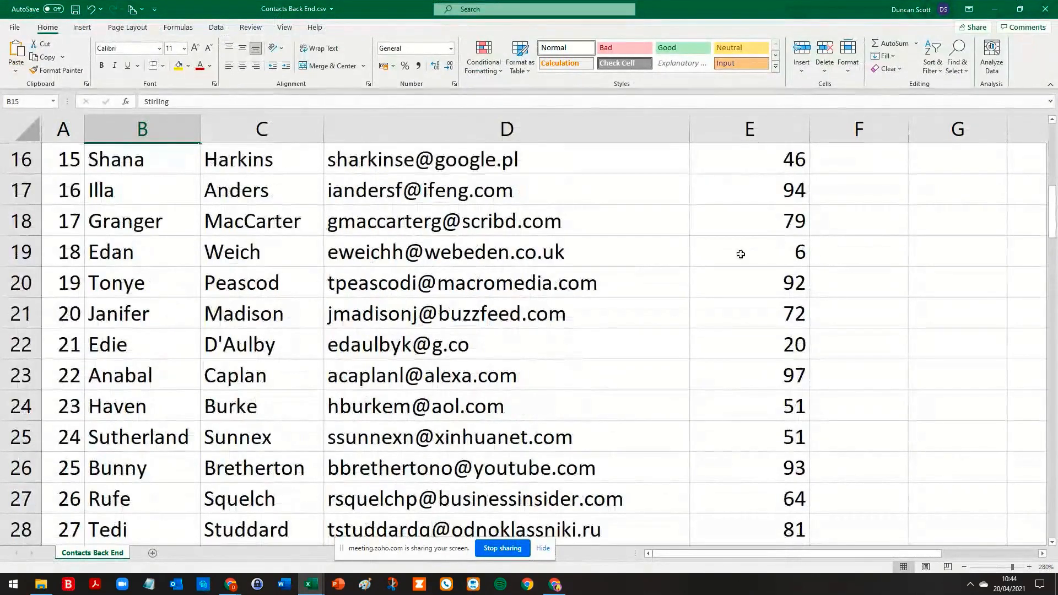
Step: Return to Zoho CRM and map the contacts file's company id column to the Account Id field
key("alt+Tab")
left_click(357, 310)
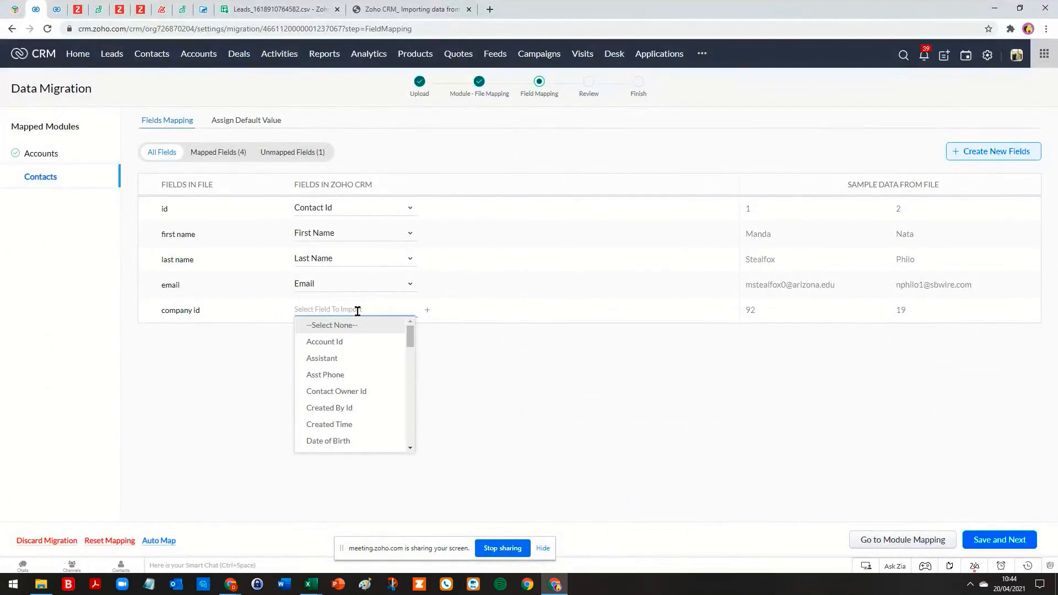
type("ac")
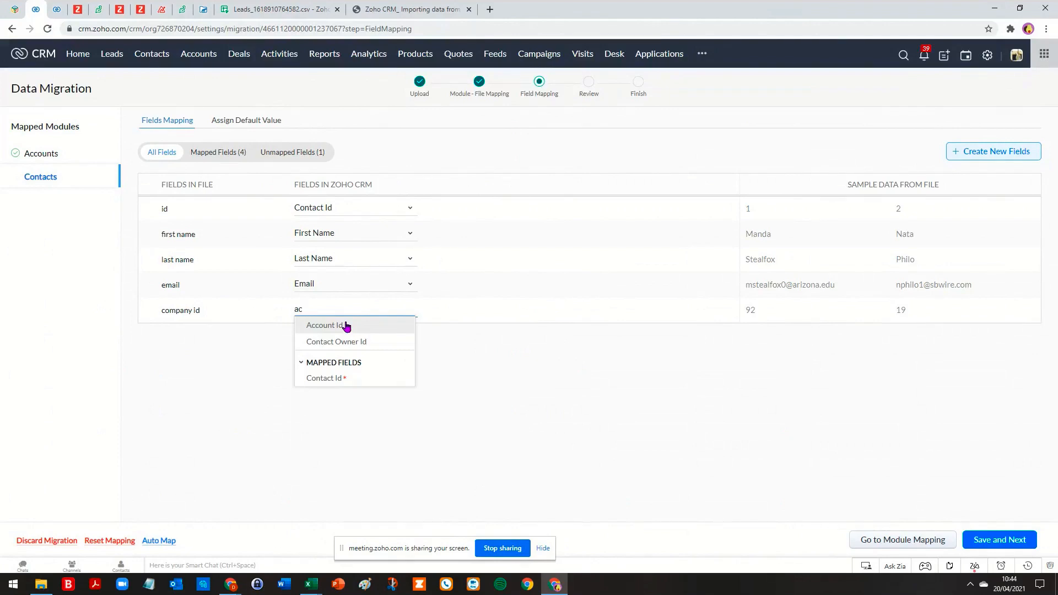
left_click(345, 325)
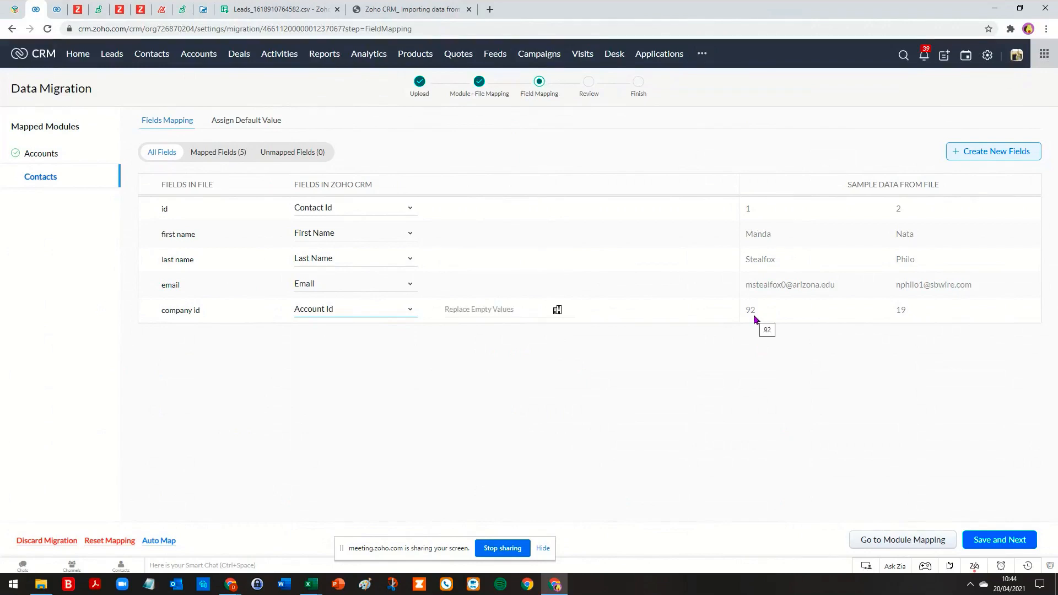
Step: Save the Contacts field mapping and run the data migration, finishing at the CRM home page
left_click(1010, 540)
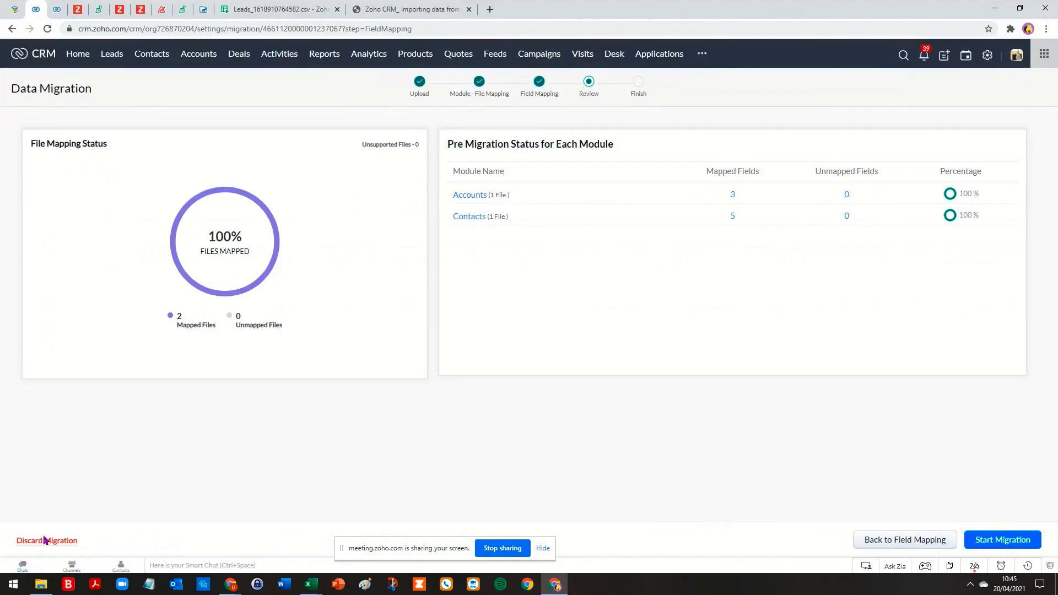
left_click(1000, 542)
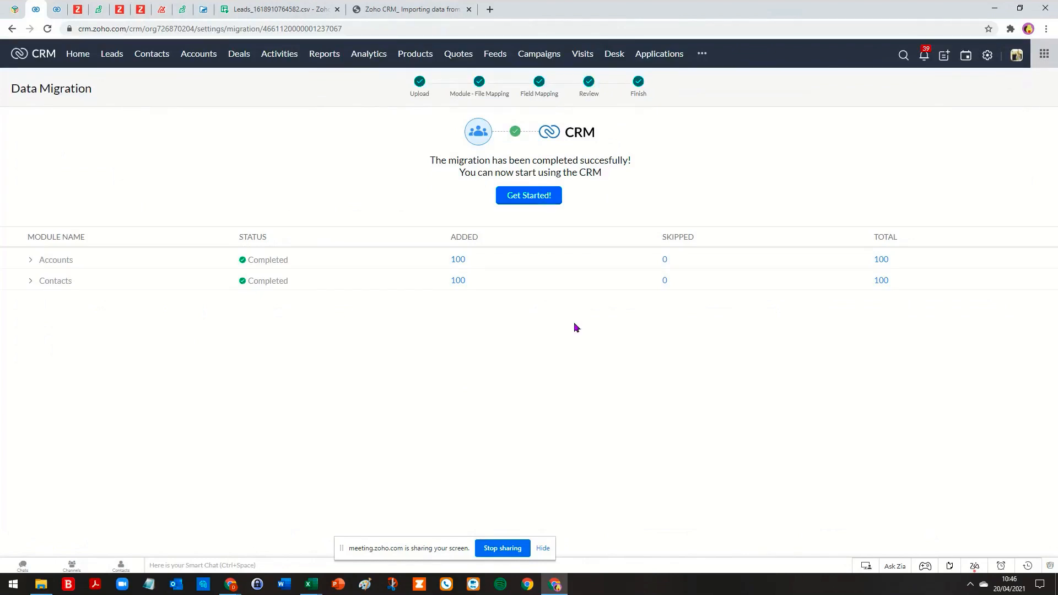
left_click(524, 197)
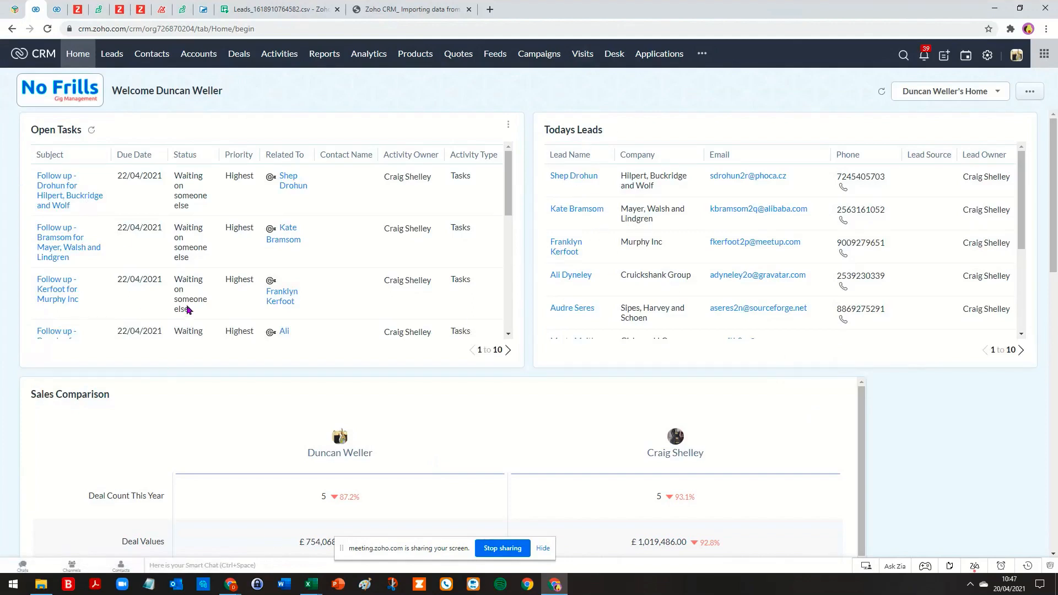
Step: Look through the migrated records in the All Accounts list
left_click(207, 61)
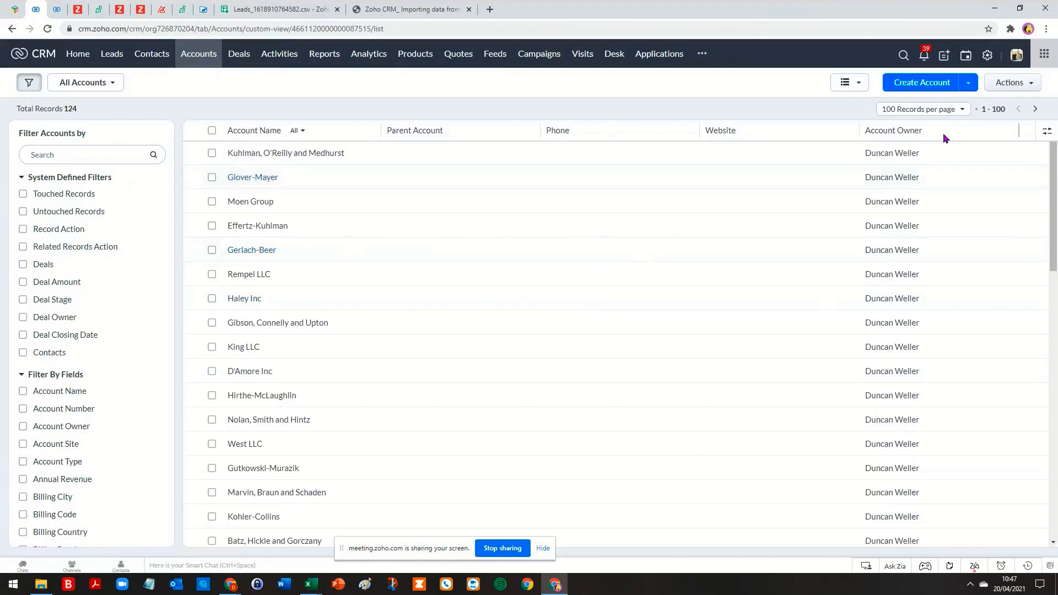
scroll(602, 385, "down", 8)
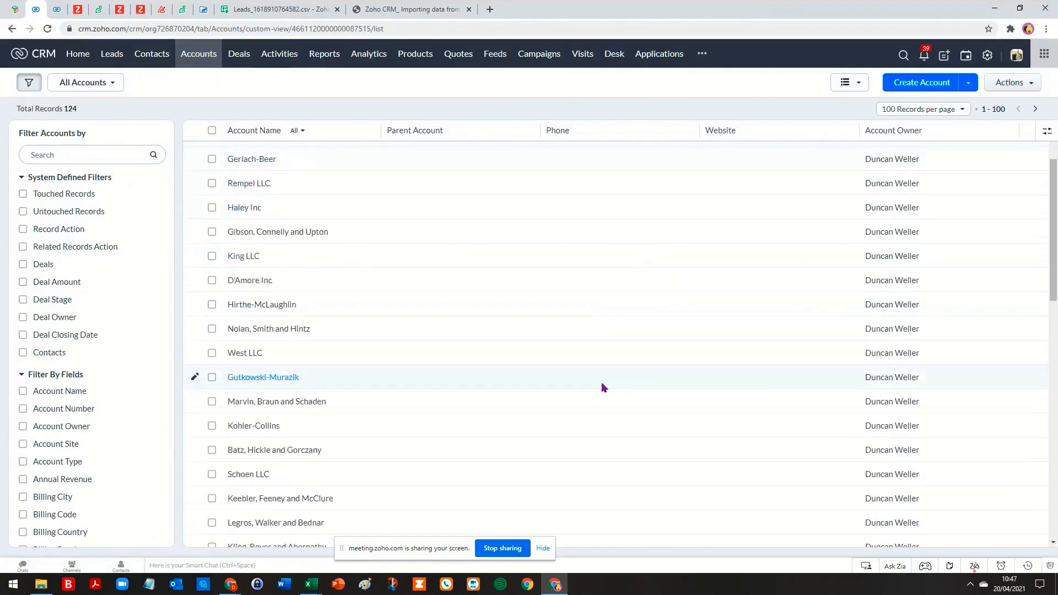
scroll(414, 368, "down", 7)
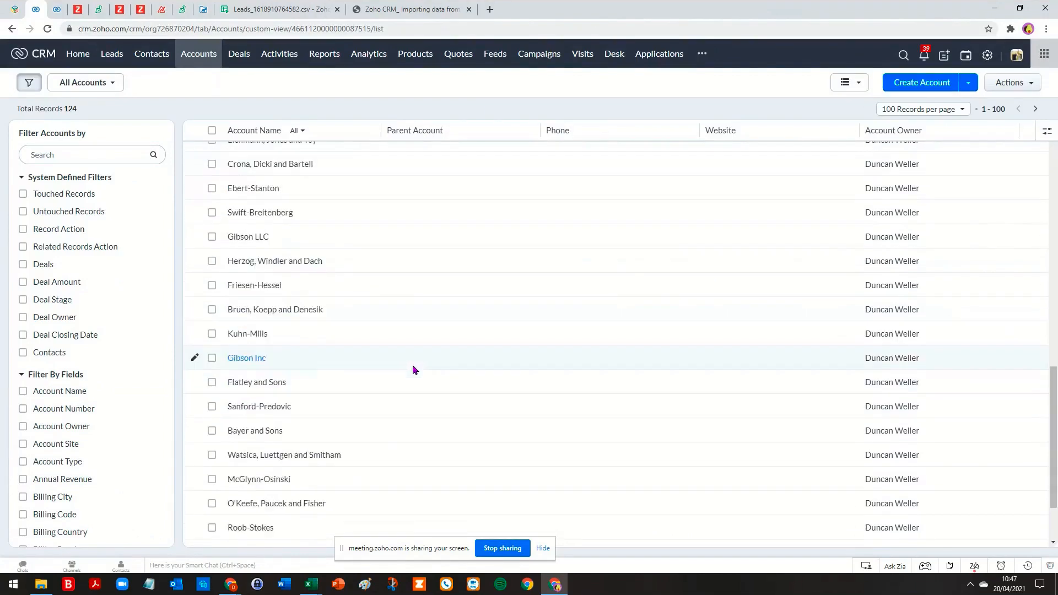
scroll(411, 365, "up", 15)
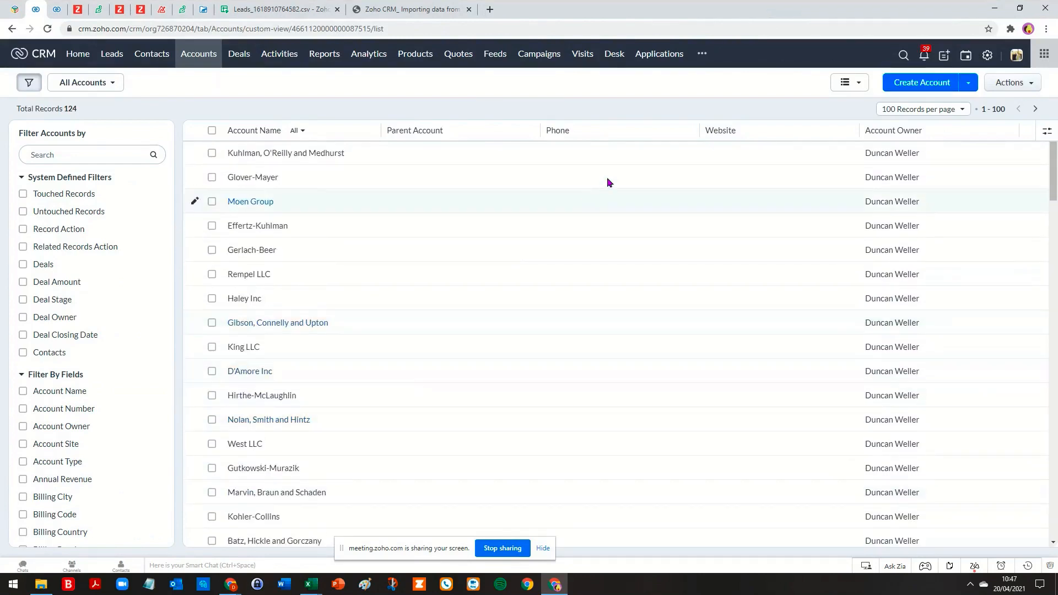
Step: Search all CRM records for "decko" and view the related contacts of the Deckow Group account
left_click(903, 55)
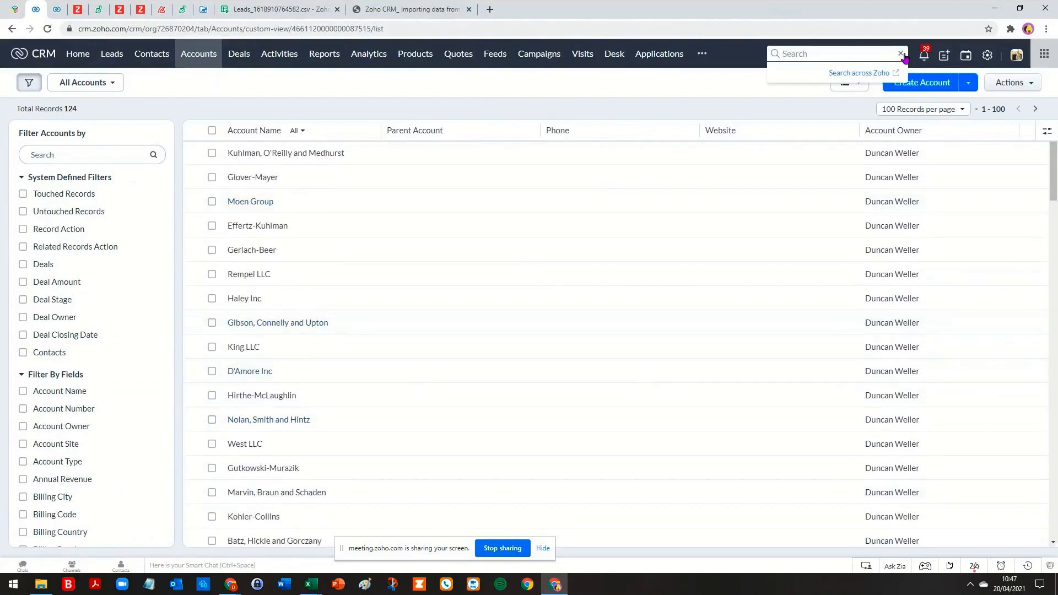
type("decko")
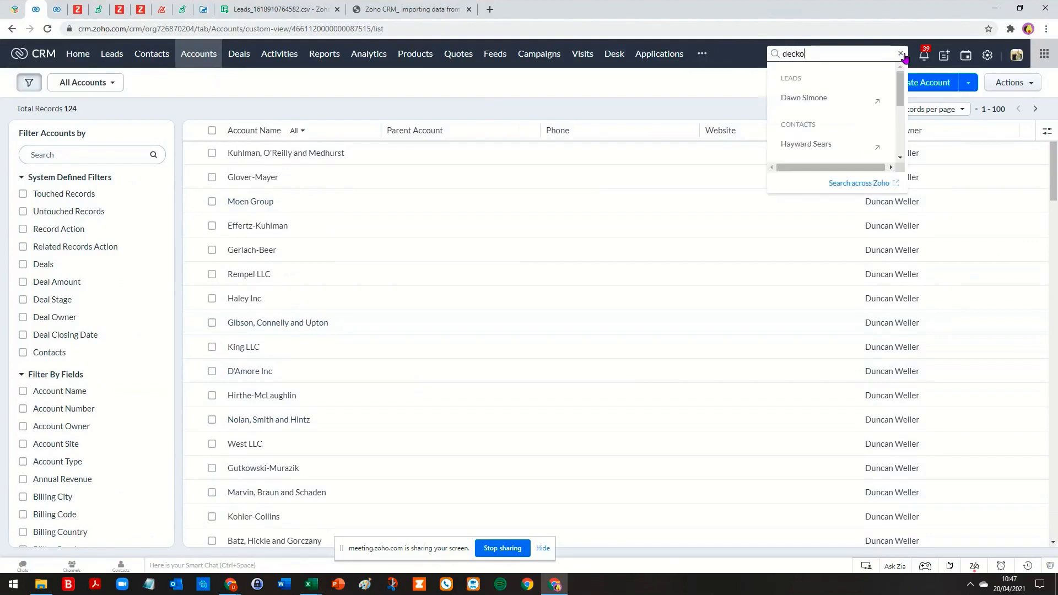
key("Return")
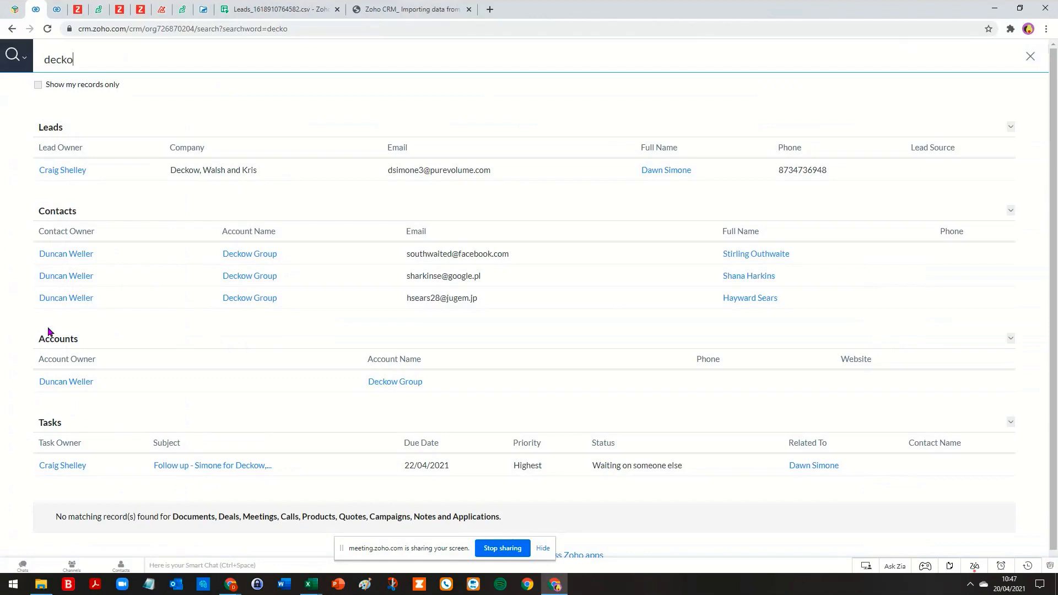
left_click(39, 87)
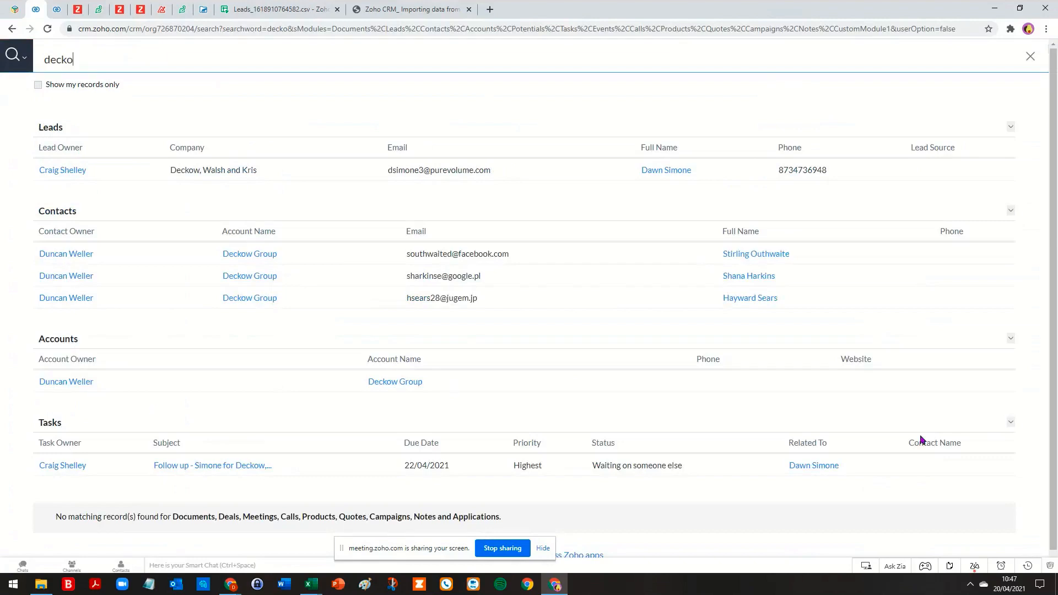
left_click(395, 382)
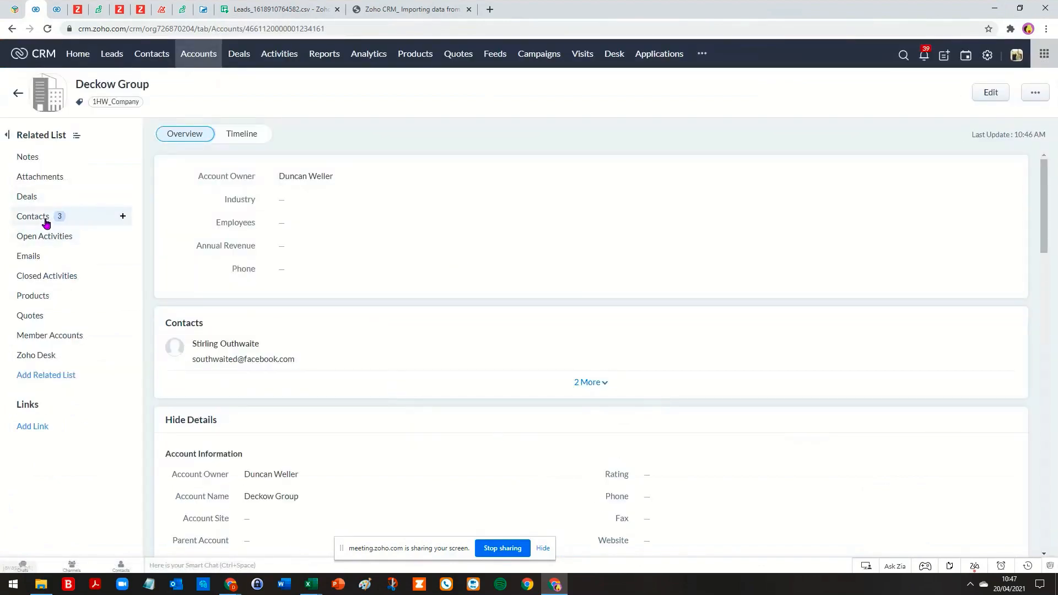
left_click(25, 216)
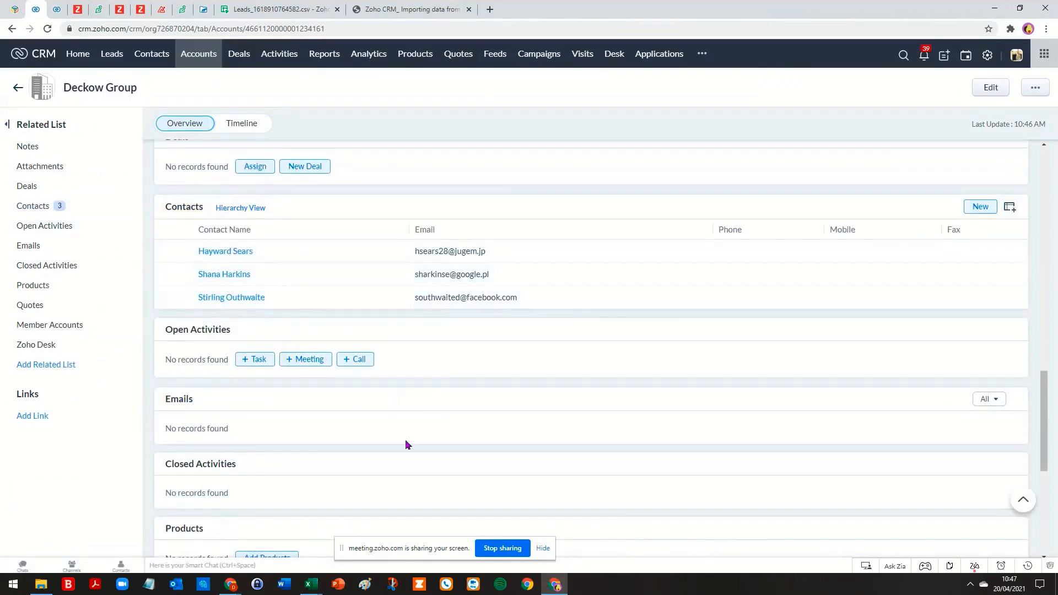
Step: Switch to Contacts Back End.csv in Excel and check the company ids of the Deckow Group contacts in rows 15 and 16
left_click(315, 590)
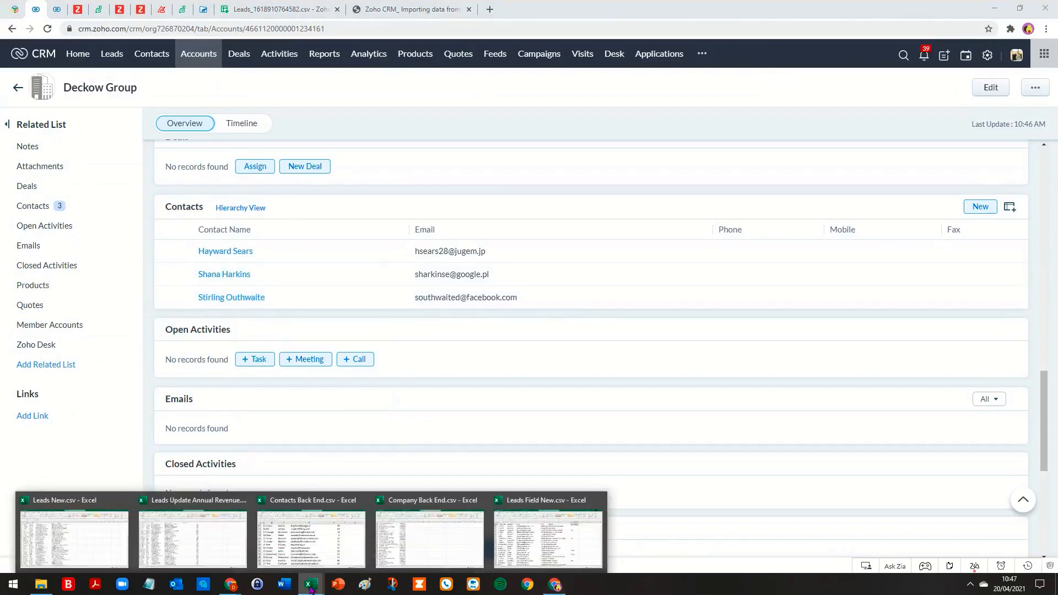
left_click(295, 535)
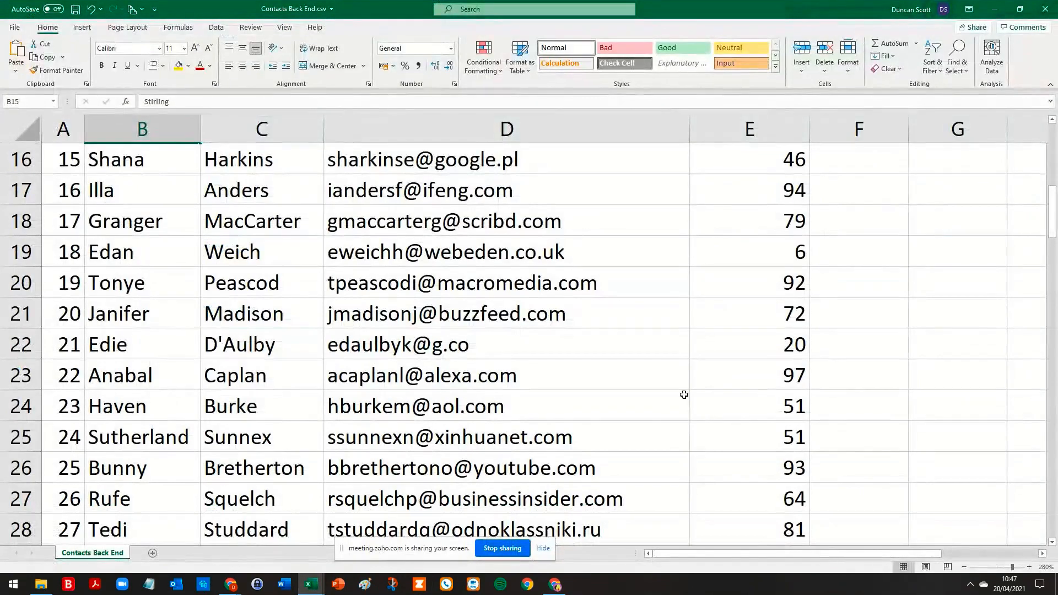
scroll(770, 322, "up", 4)
scroll(770, 322, "up", 1)
scroll(760, 349, "down", 5)
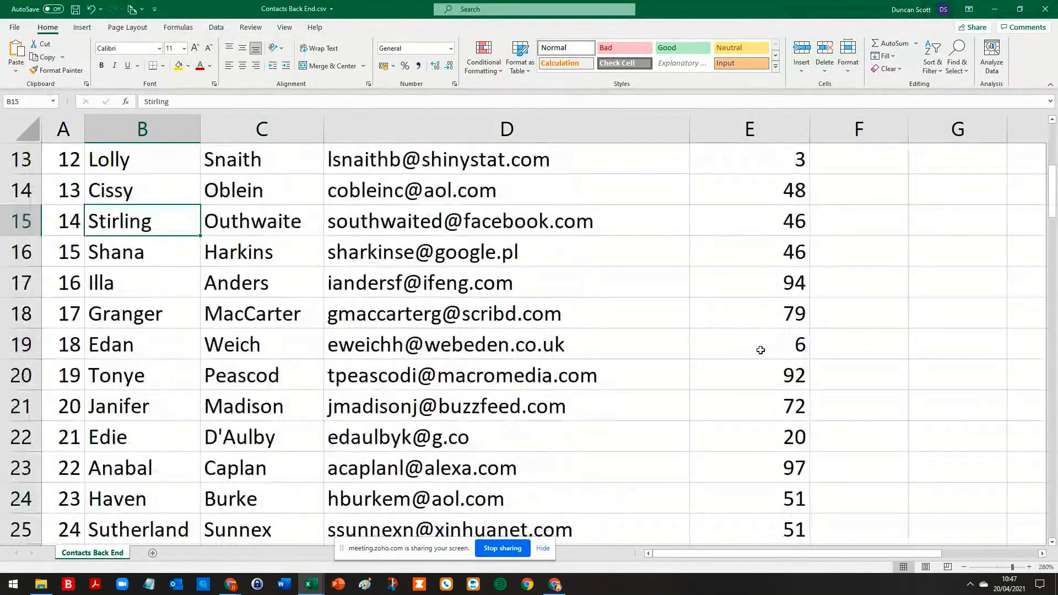
scroll(758, 347, "up", 3)
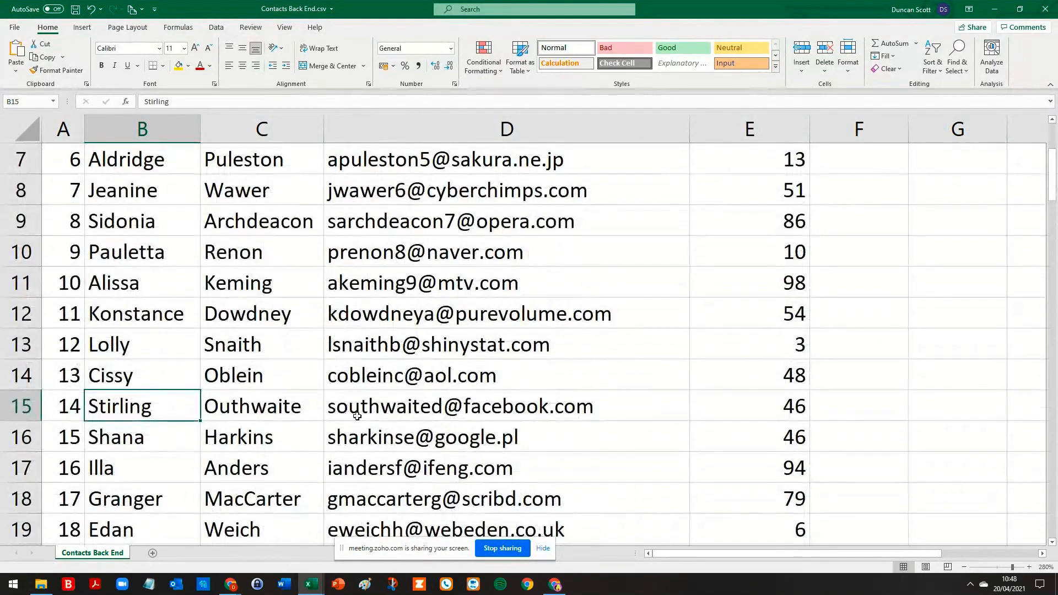
left_click_drag(106, 403, 128, 425)
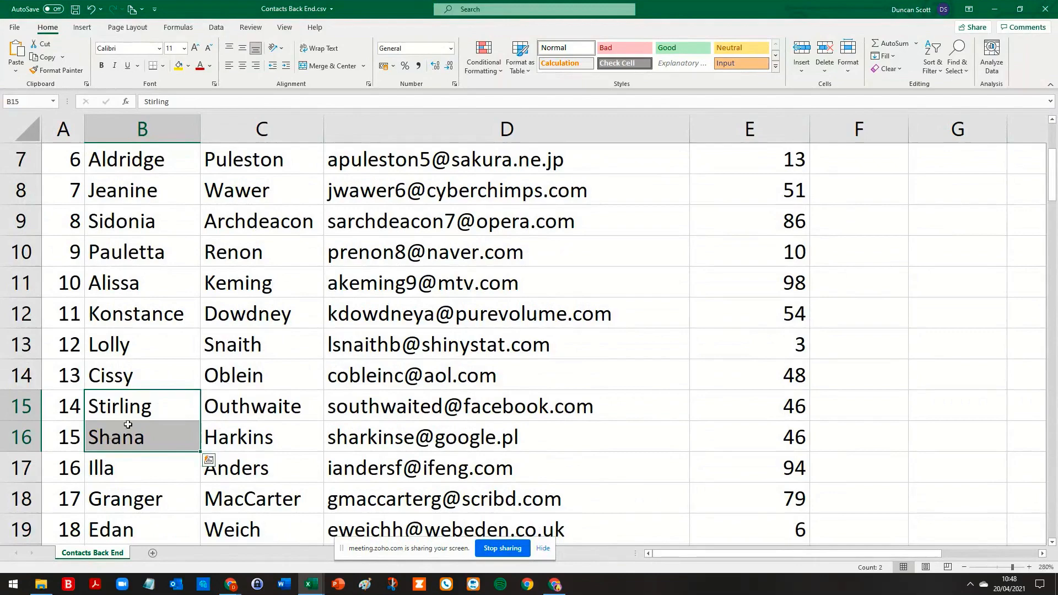
left_click(129, 424)
Step: Find the third Deckow Group contact in row 82 of the contacts sheet and check its company id
scroll(129, 424, "down", 6)
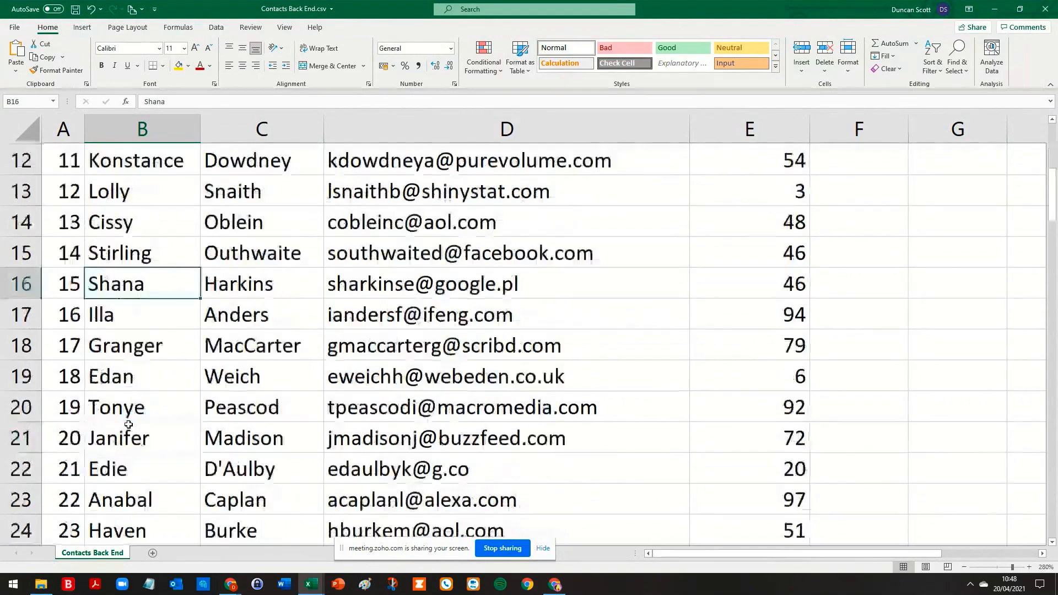
scroll(793, 348, "down", 11)
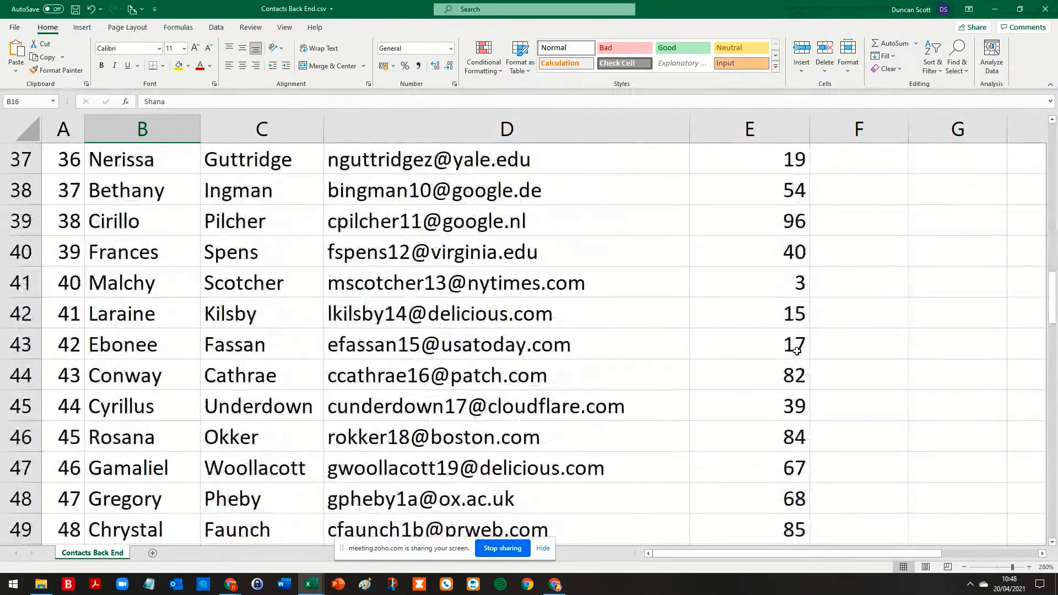
scroll(797, 351, "down", 3)
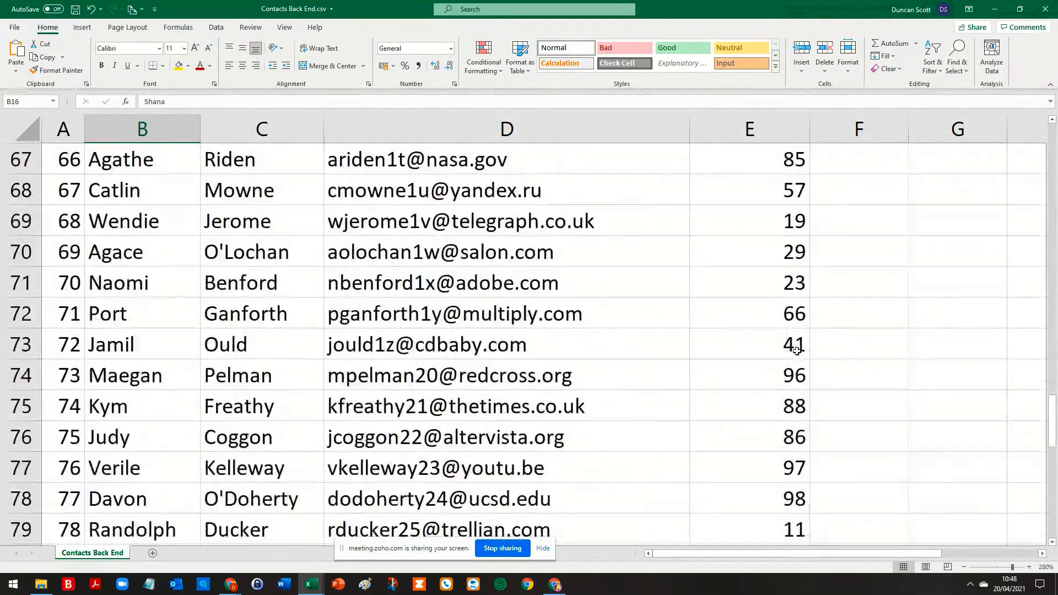
scroll(796, 351, "down", 3)
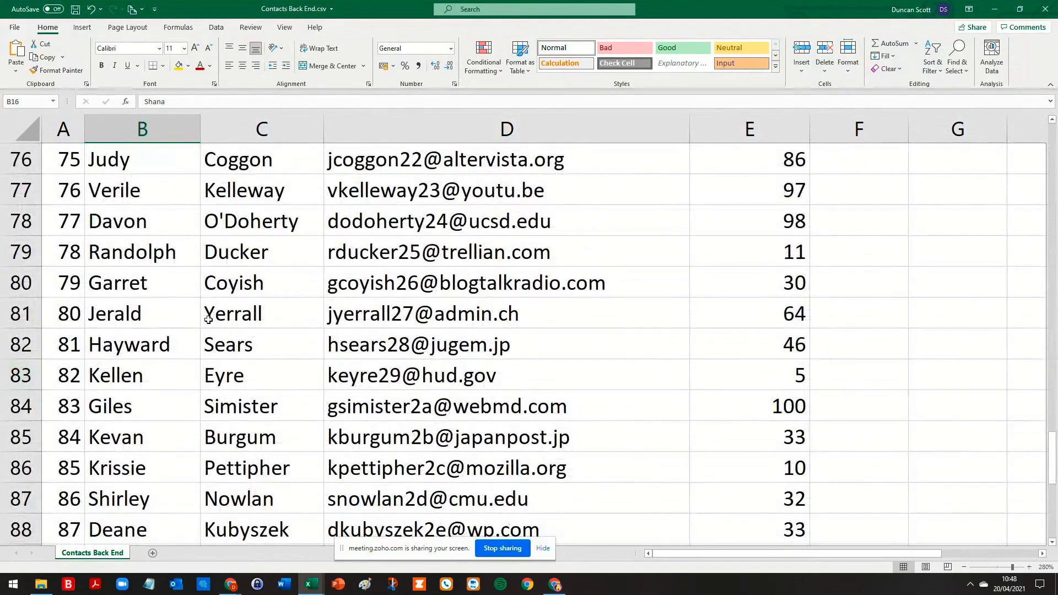
left_click_drag(168, 348, 744, 335)
left_click(755, 343)
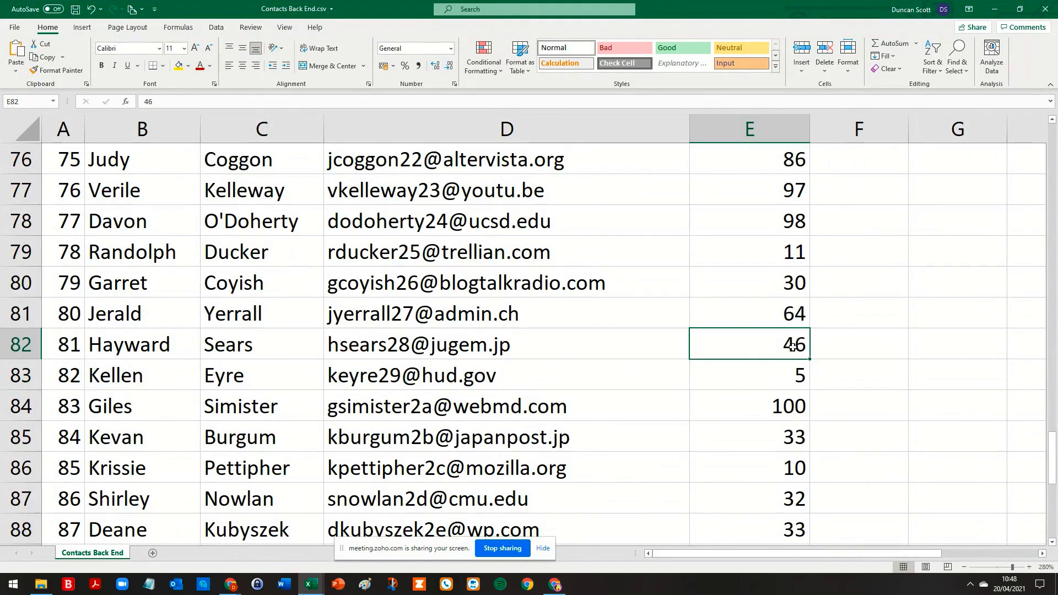
Step: Switch to Company Back End.csv and check the id listed for Deckow Group in row 47
left_click(310, 584)
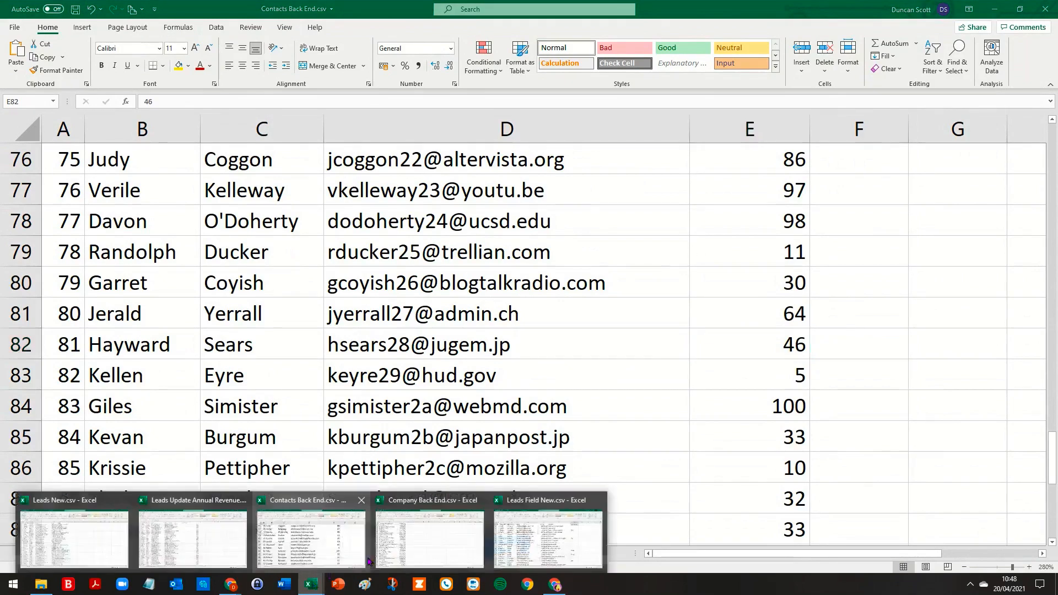
left_click(432, 529)
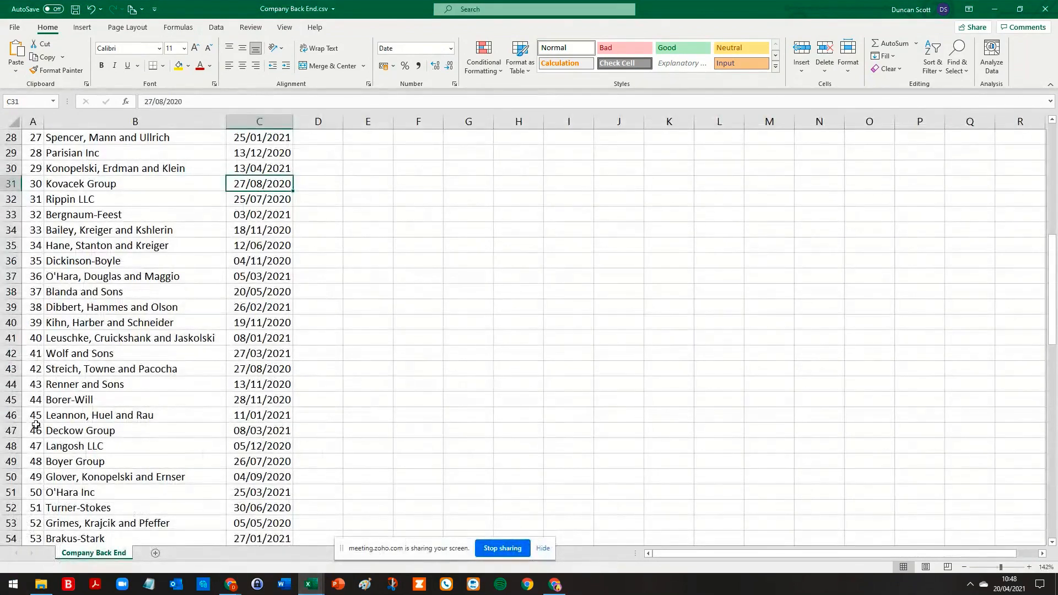
left_click(57, 414)
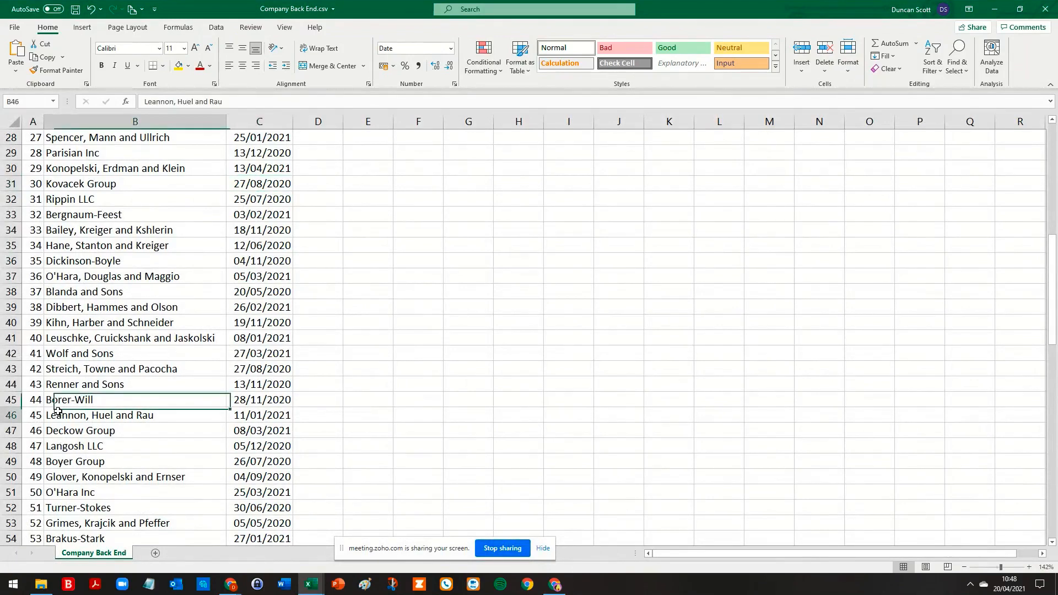
left_click(71, 429)
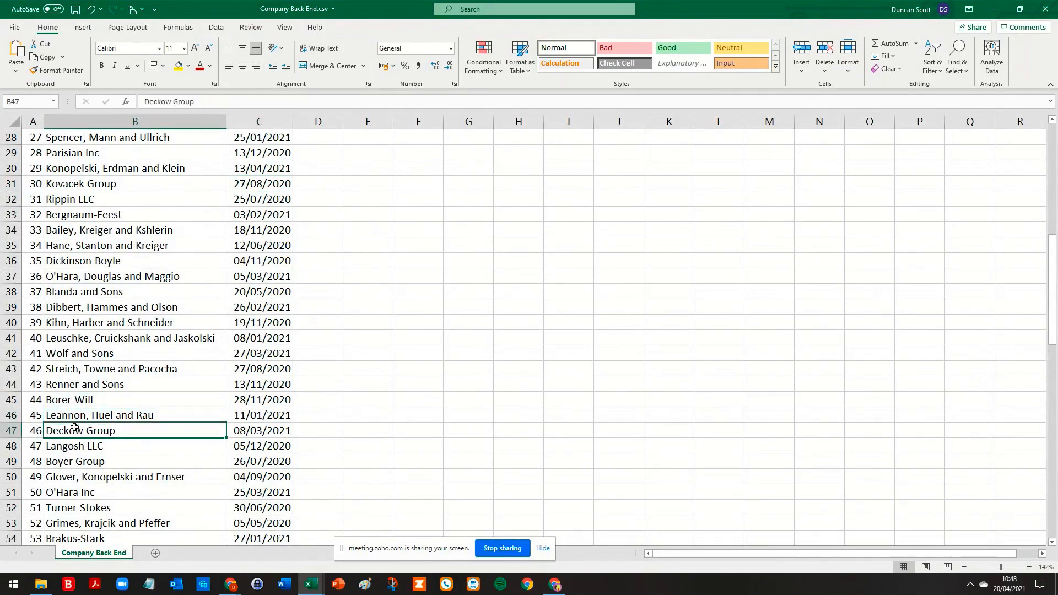
left_click_drag(38, 443, 27, 432)
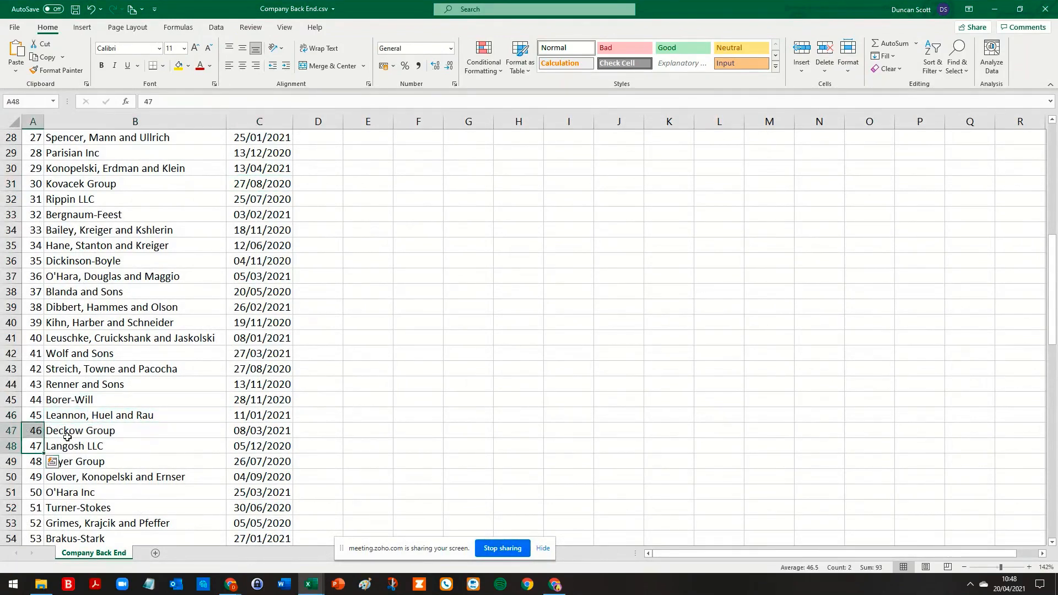
left_click(118, 434)
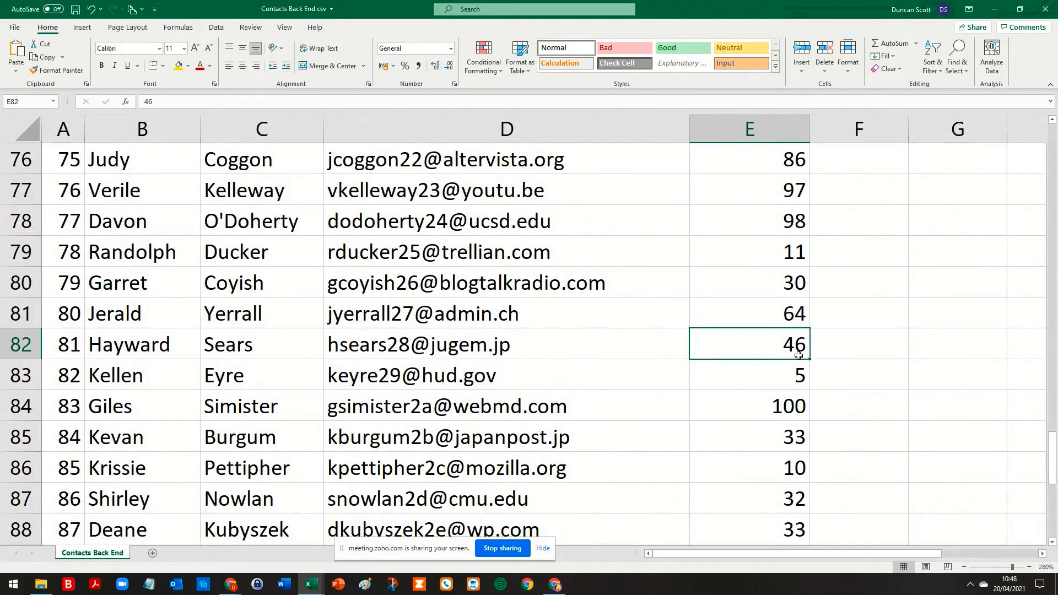
Step: Switch to the Deckow Group account in Zoho CRM and view the new meeting form without saving it
key("alt+Tab")
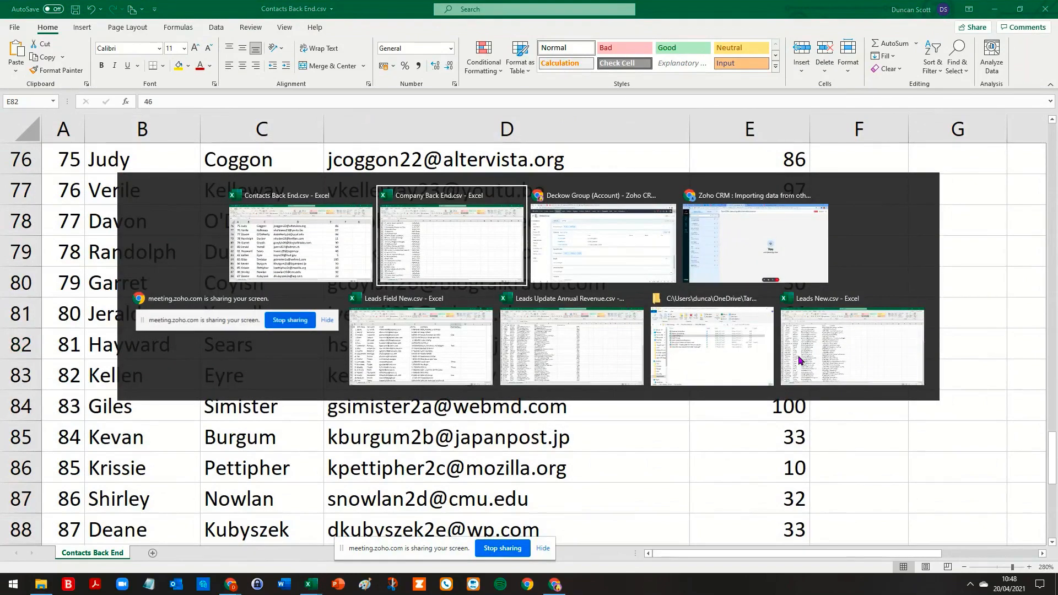
key("Tab")
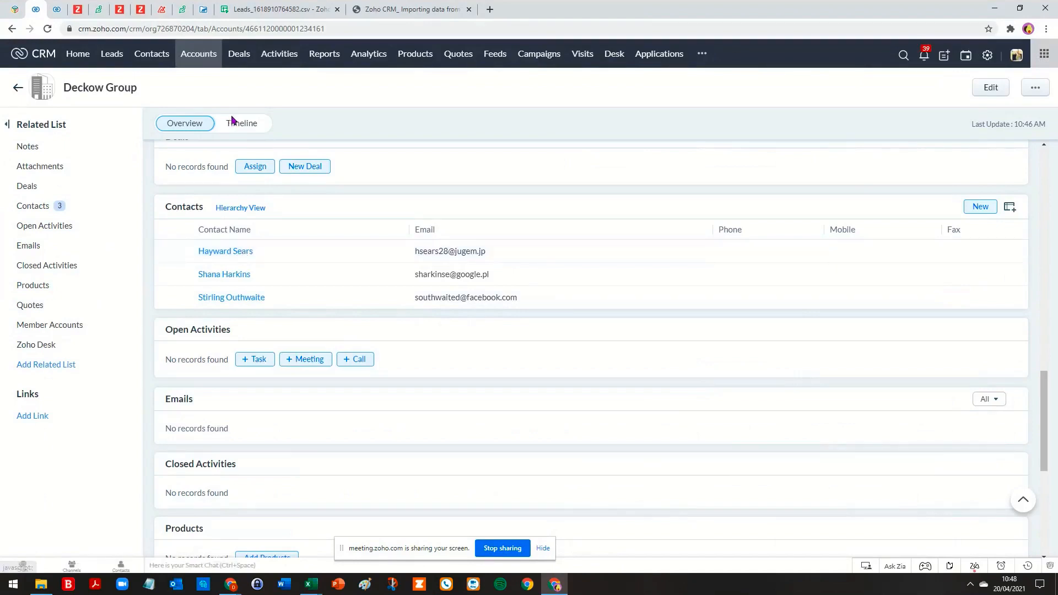
left_click(304, 359)
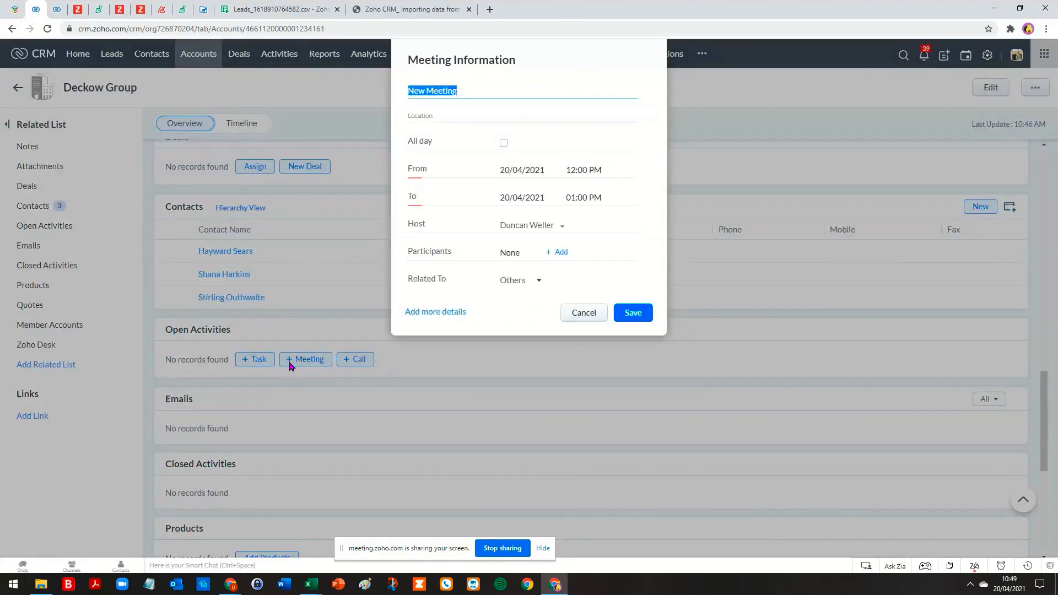
left_click(587, 317)
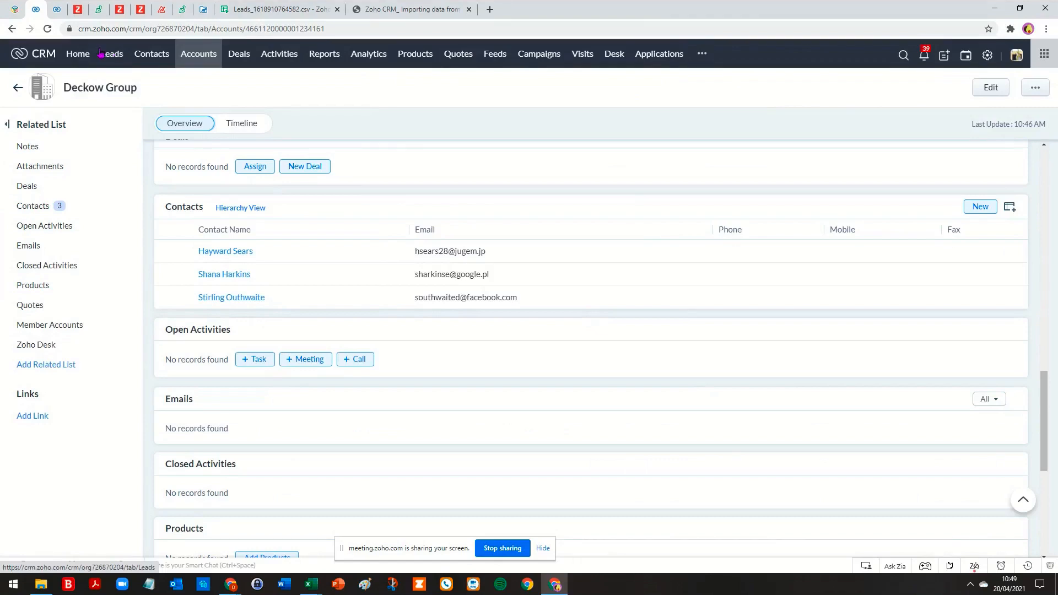
Step: Open the full contacts list in the CRM and stop sharing the screen with the meeting
left_click(158, 55)
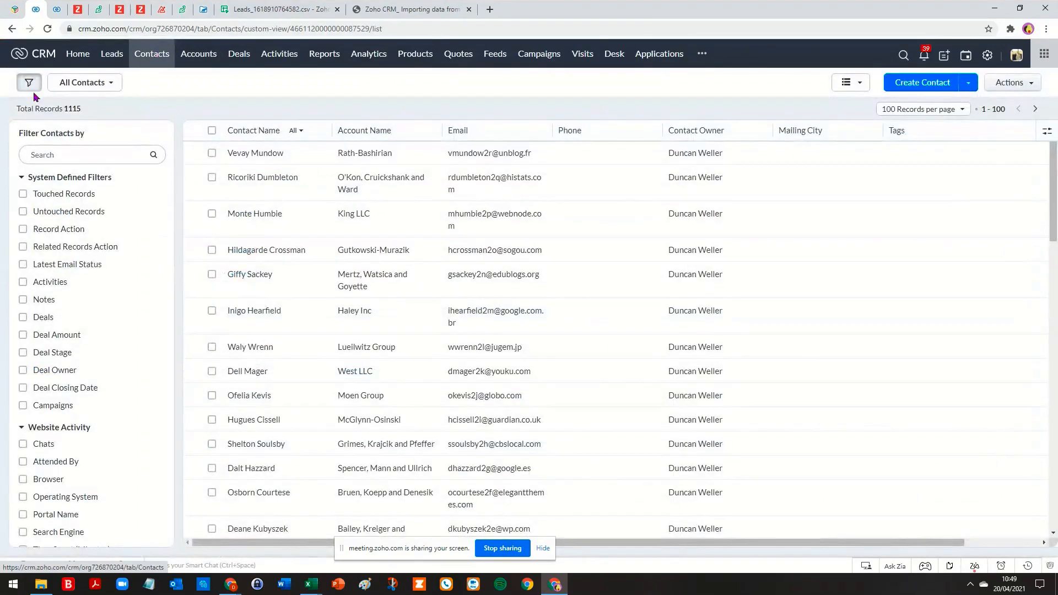
left_click(578, 585)
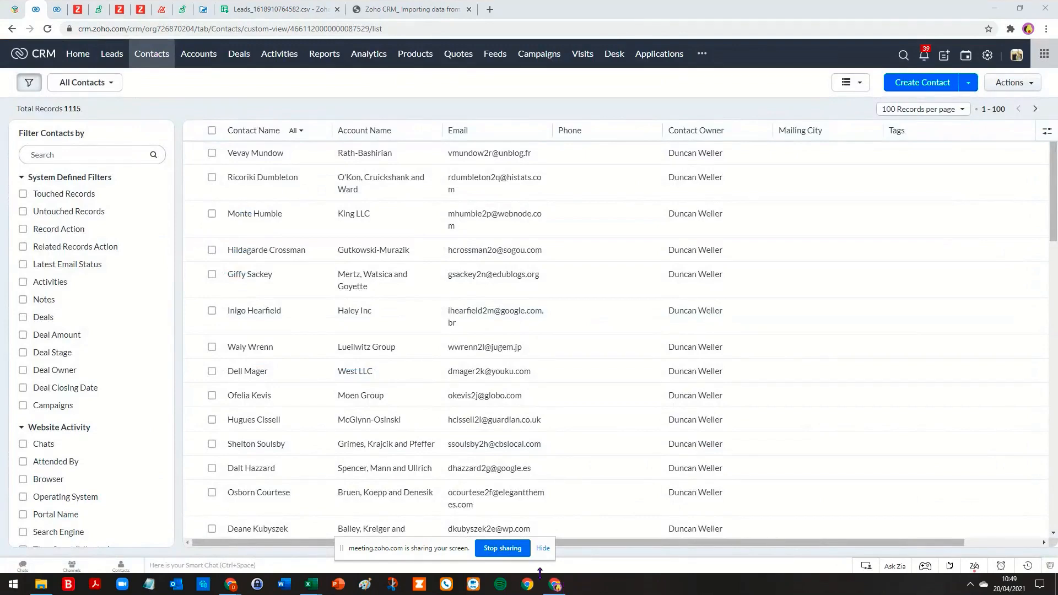
left_click(509, 552)
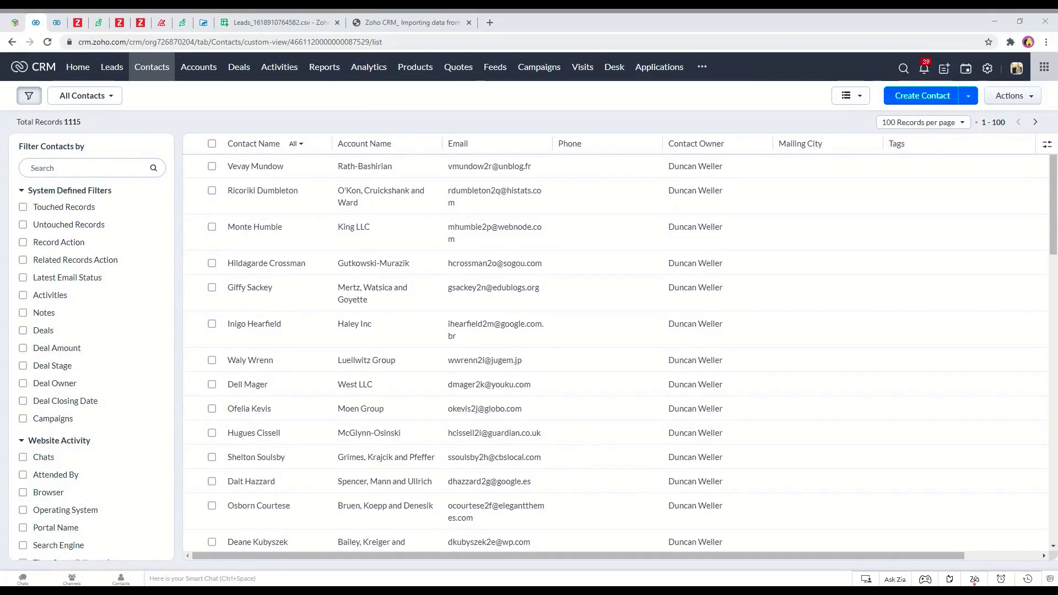
Step: Export the Leads module as a CSV file from the CRM's data administration settings and open the downloaded file
left_click(987, 68)
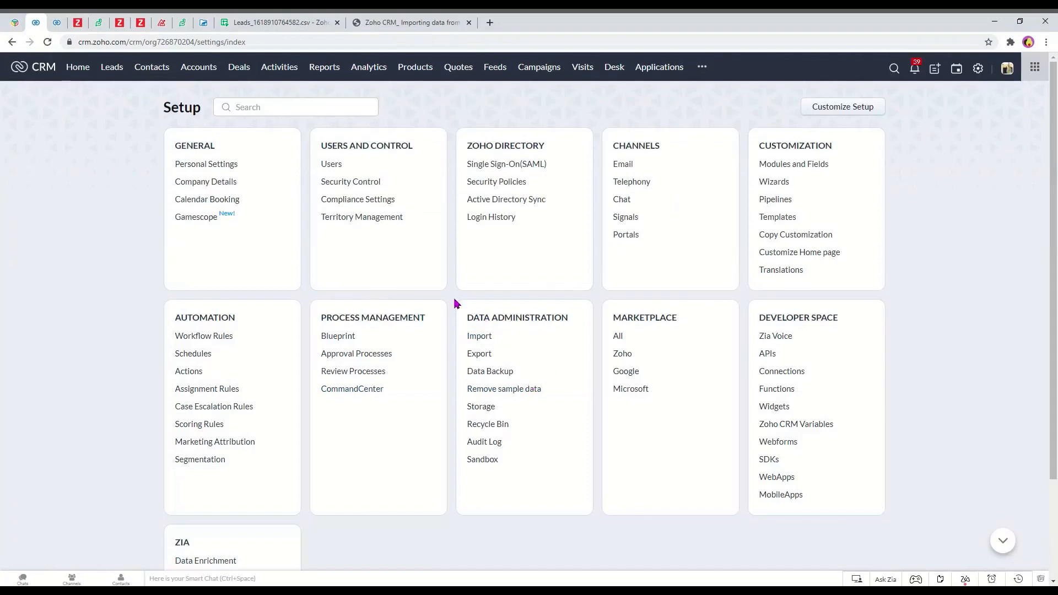
left_click(490, 355)
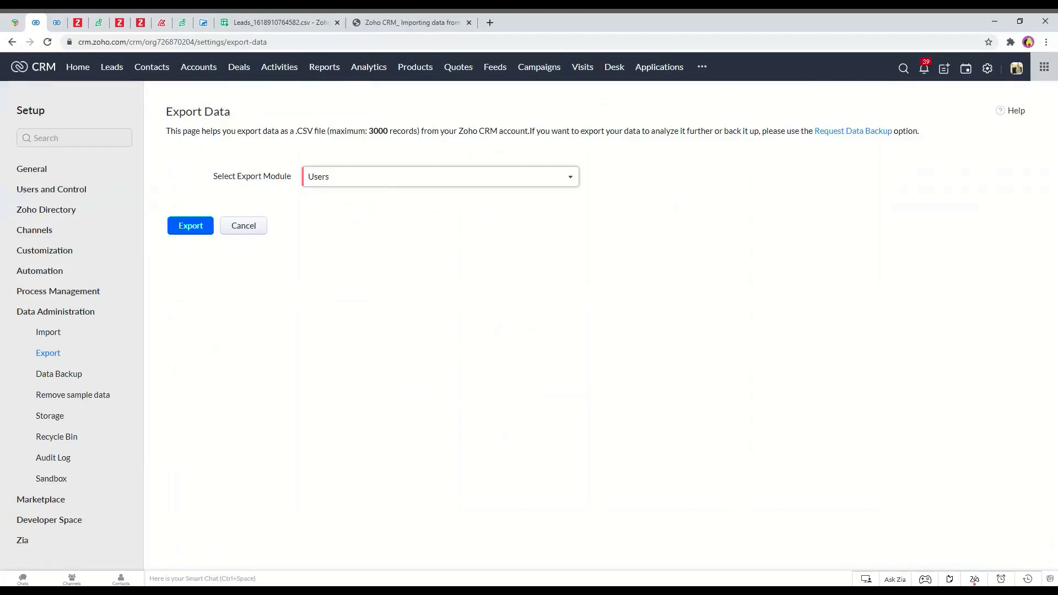
left_click(339, 179)
scroll(395, 246, "down", 3)
scroll(395, 243, "down", 3)
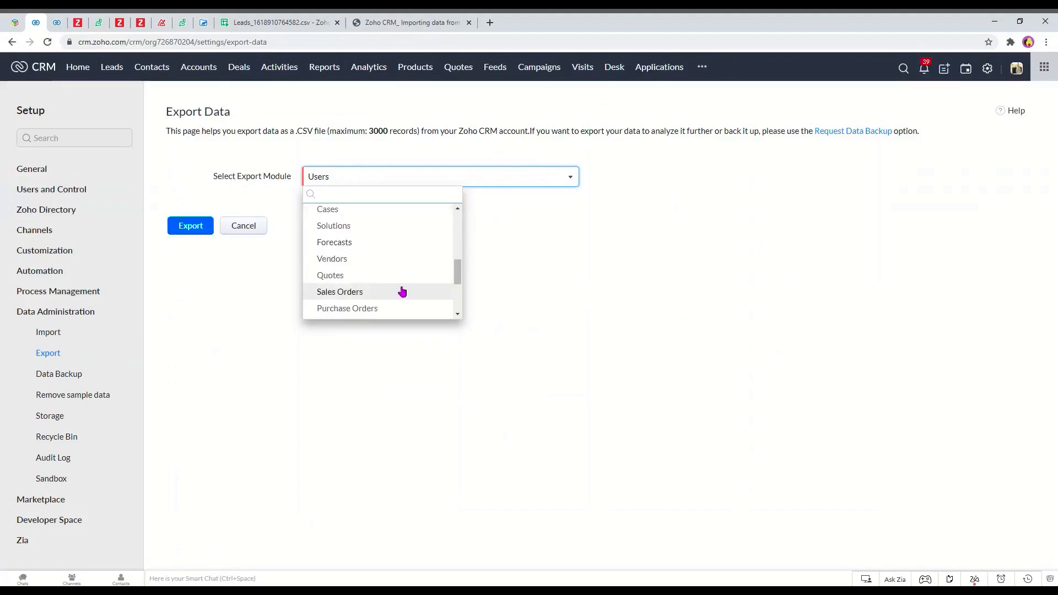
scroll(402, 291, "up", 5)
left_click(342, 231)
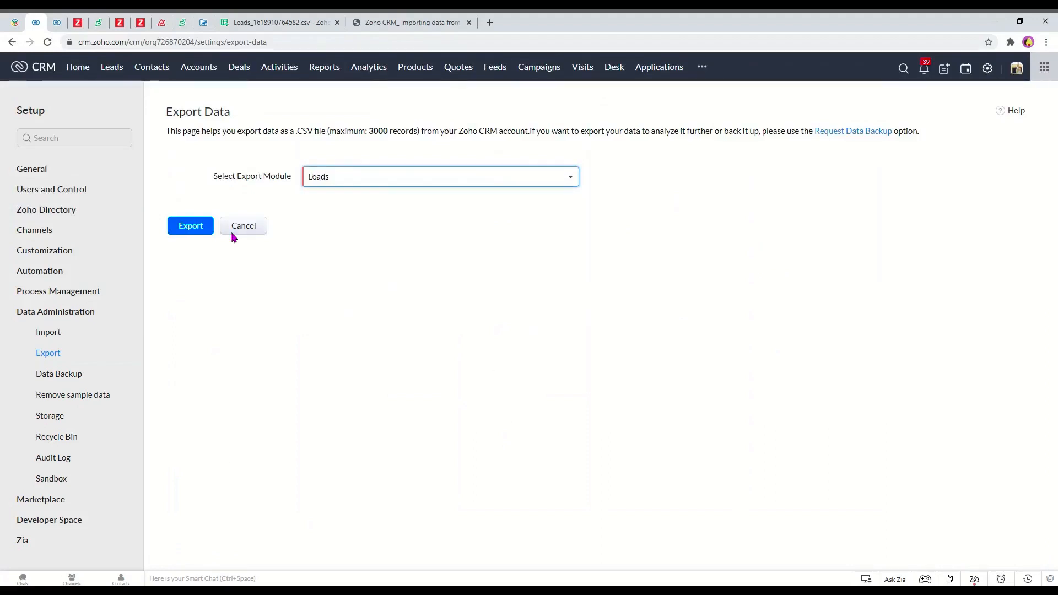
left_click(208, 221)
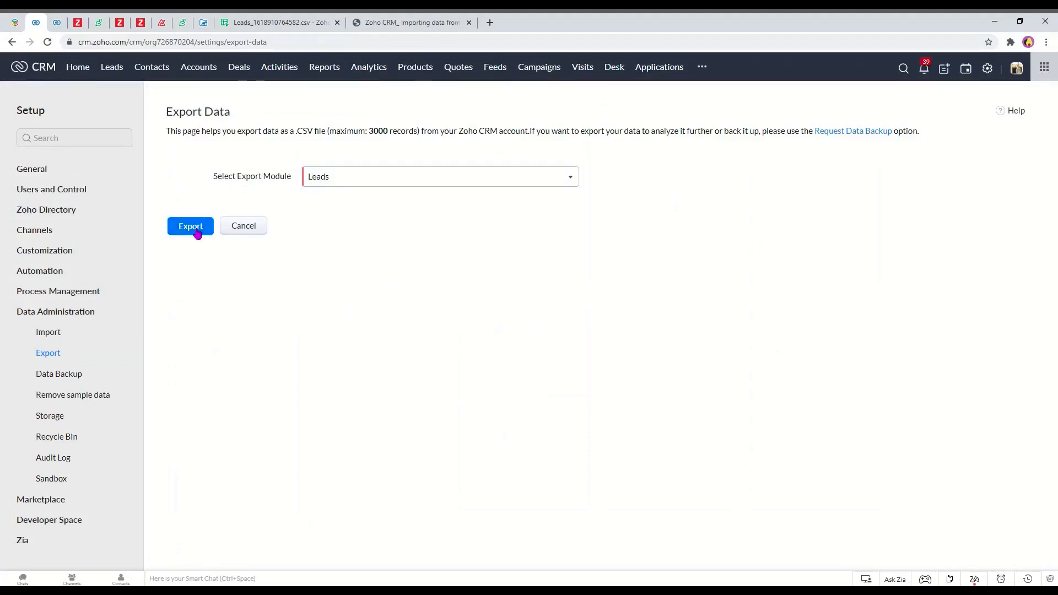
left_click(582, 104)
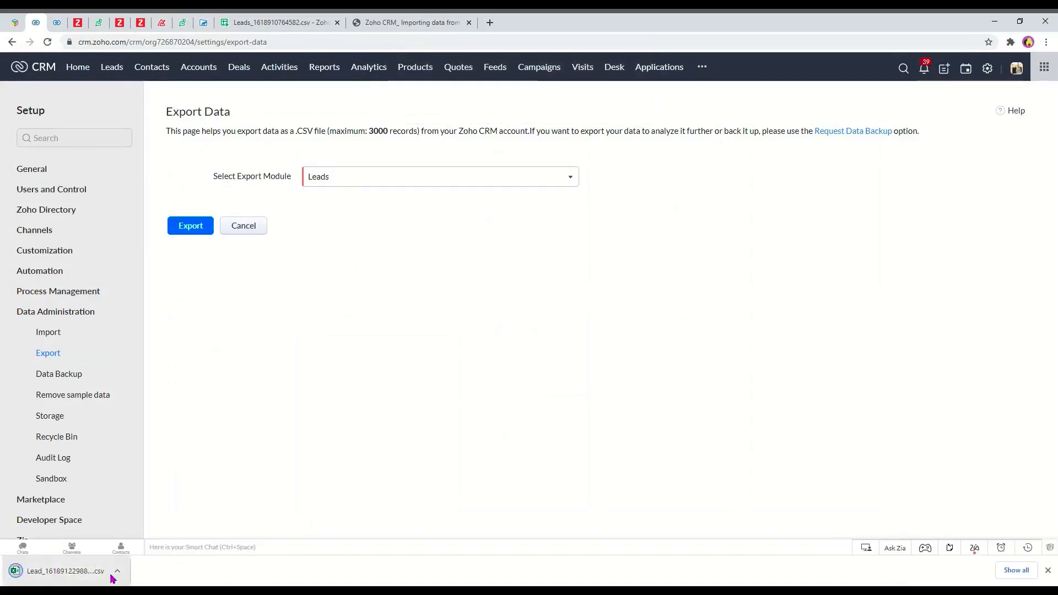
left_click(73, 573)
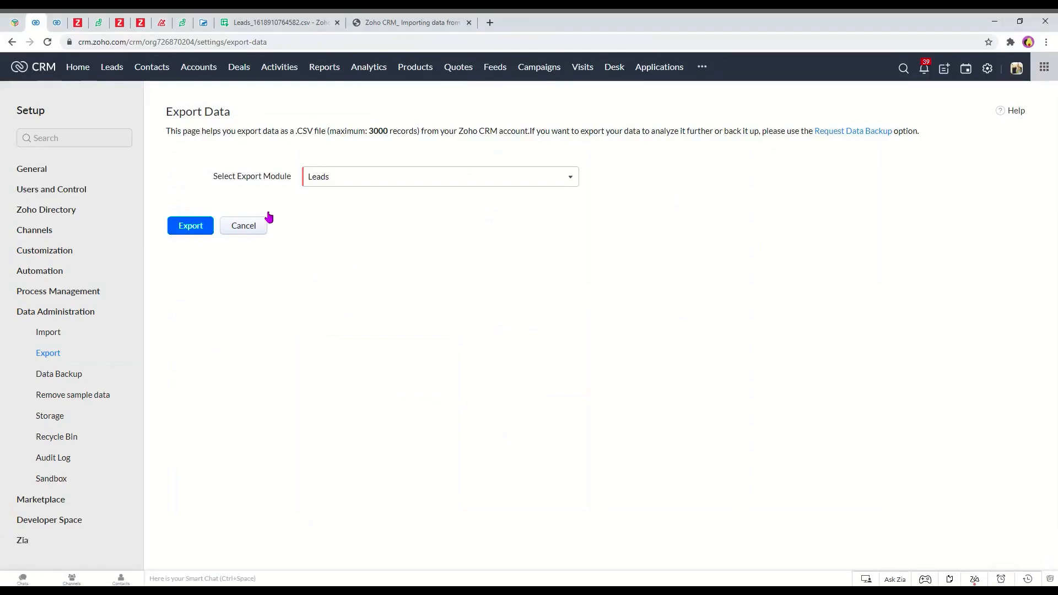
Step: Start a new tabular report on the Leads module with no related modules and continue to its column selection
left_click(114, 66)
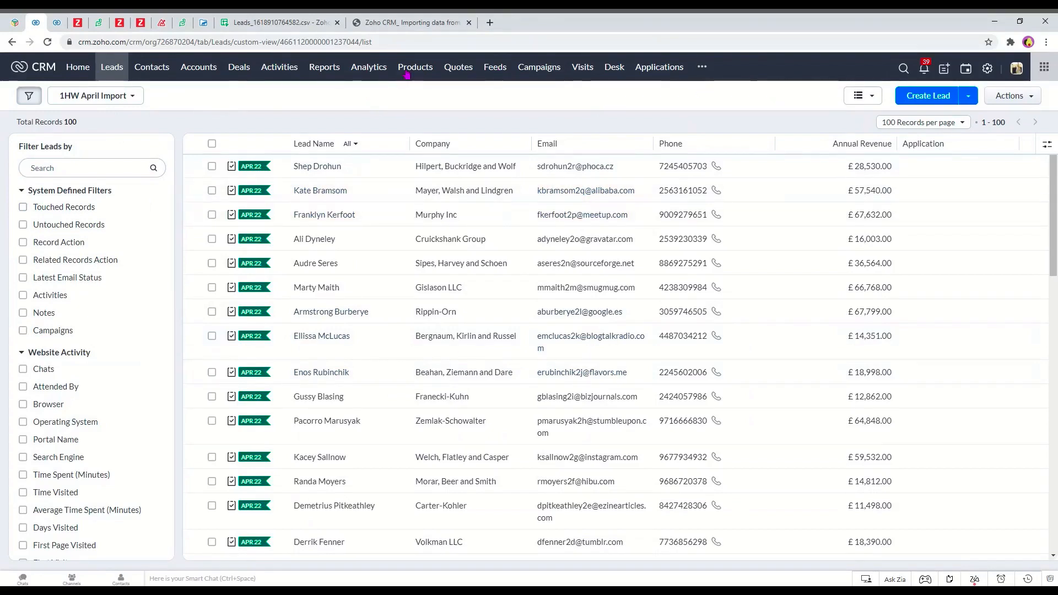
left_click(316, 69)
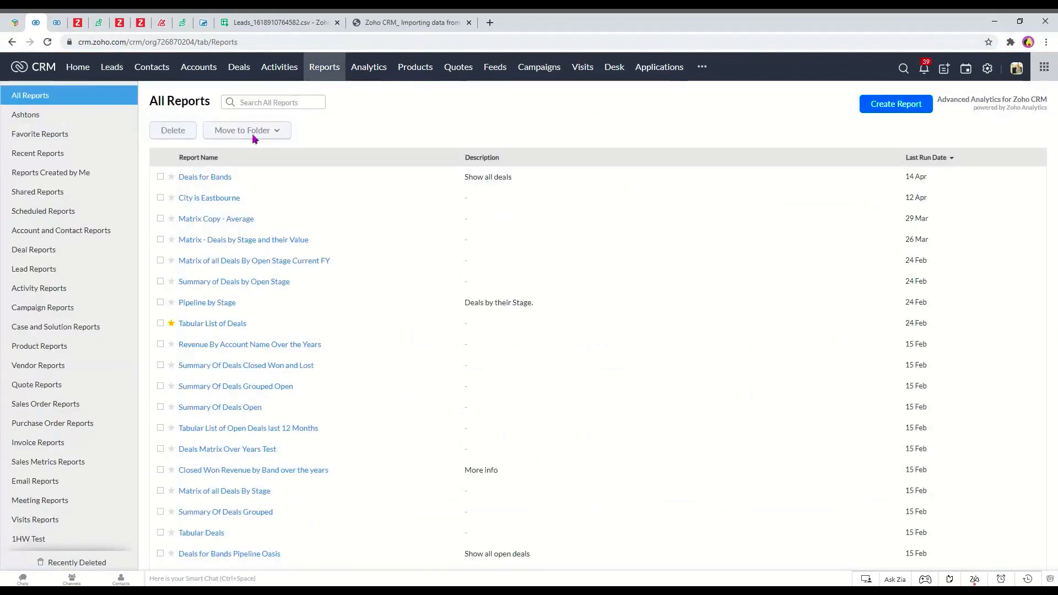
left_click(891, 109)
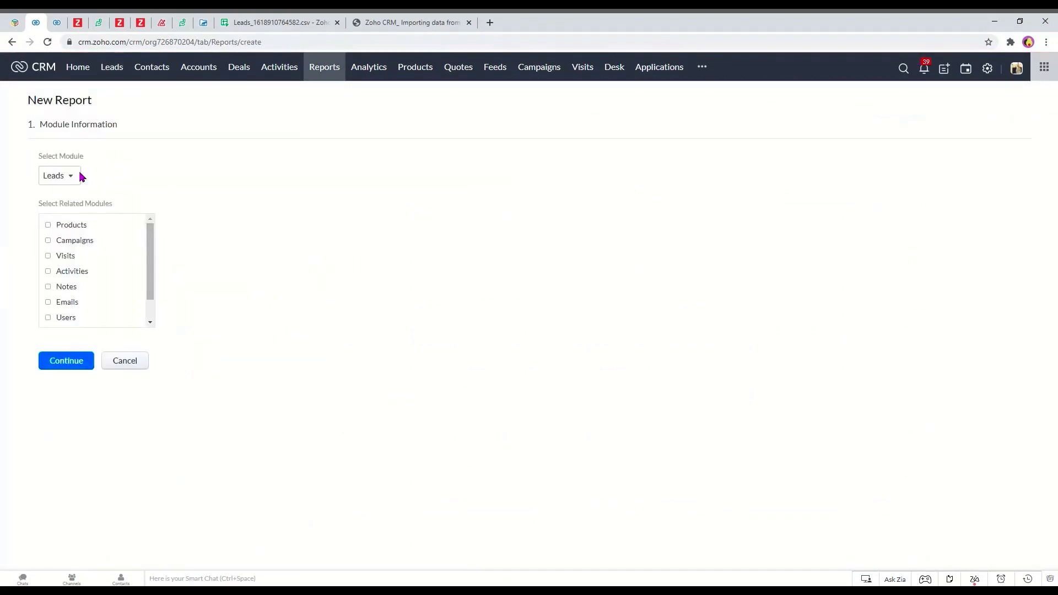
left_click(49, 225)
left_click(46, 225)
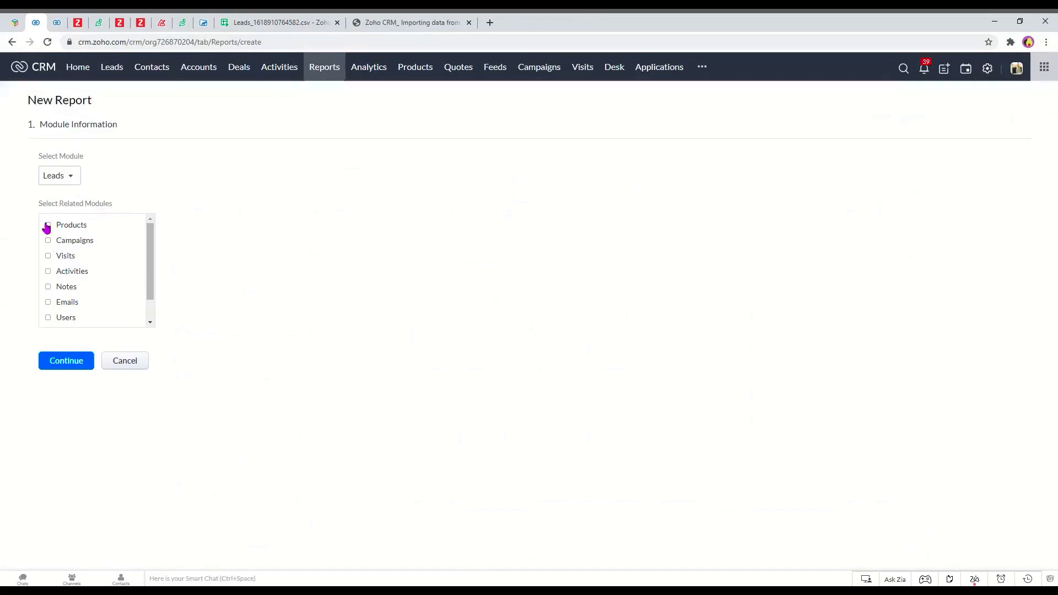
left_click(55, 366)
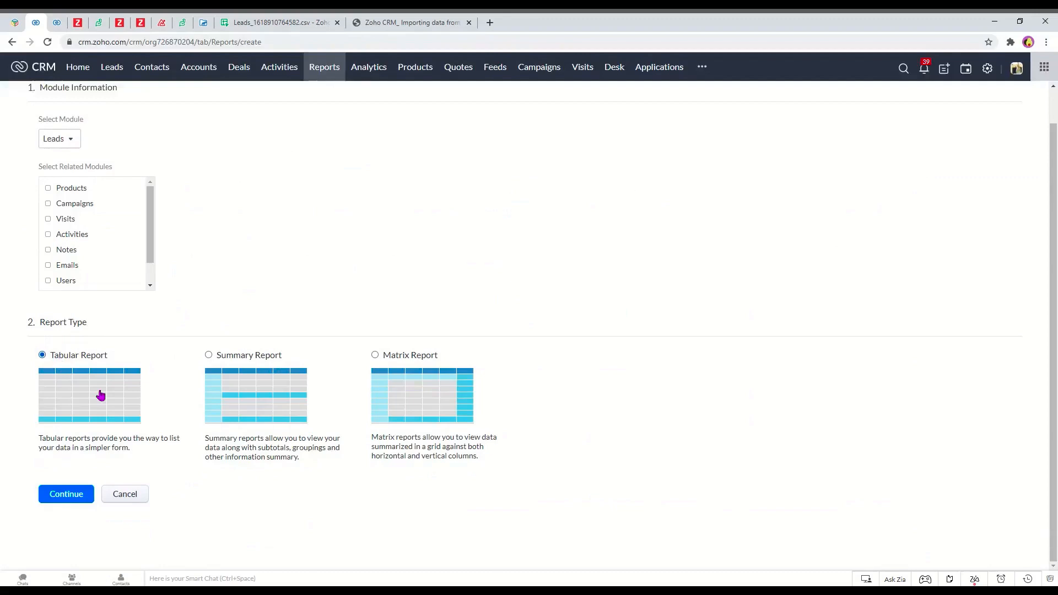
left_click_drag(58, 479, 48, 502)
left_click(54, 494)
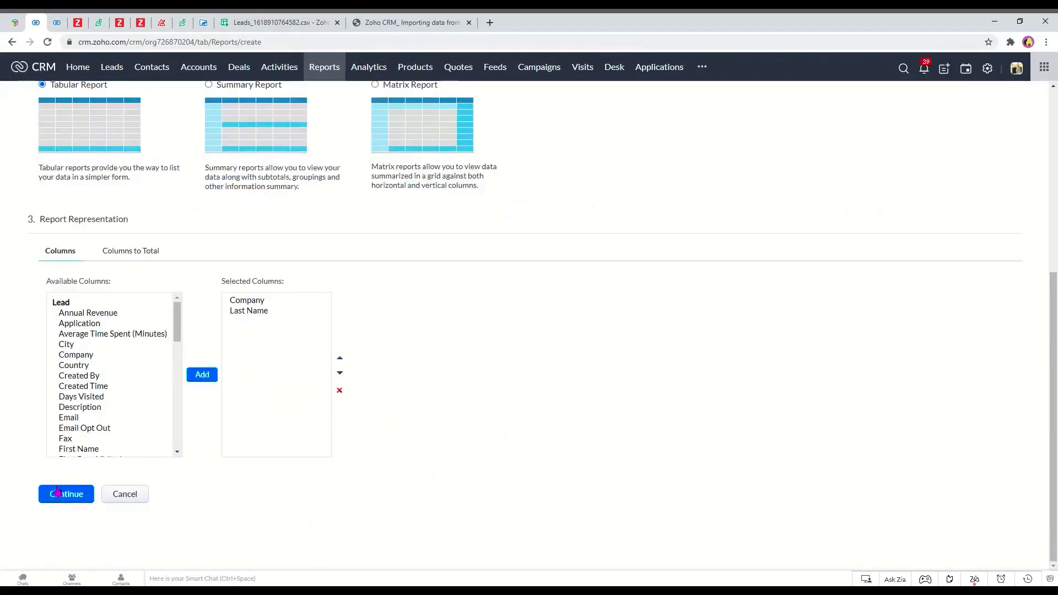
Step: Add the First Name and Mobile columns to the leads report
left_click(80, 344)
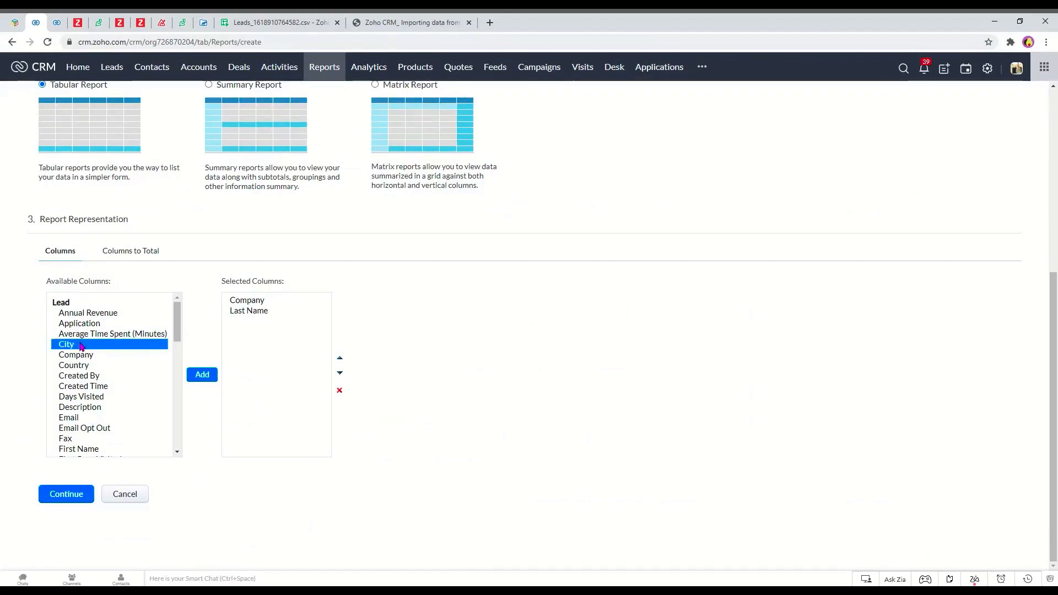
key("f")
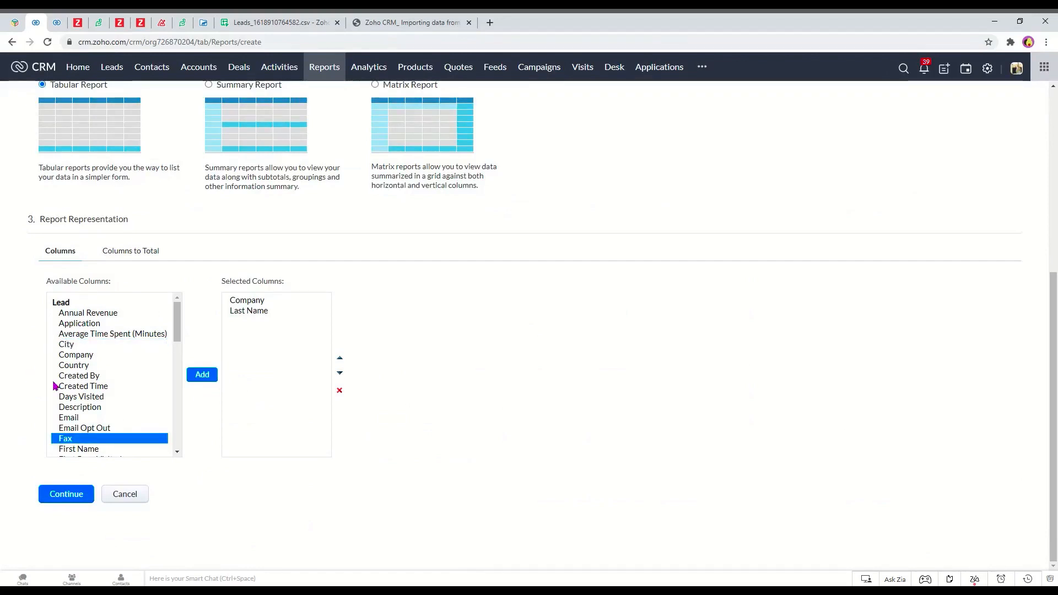
left_click(89, 450)
left_click(214, 379)
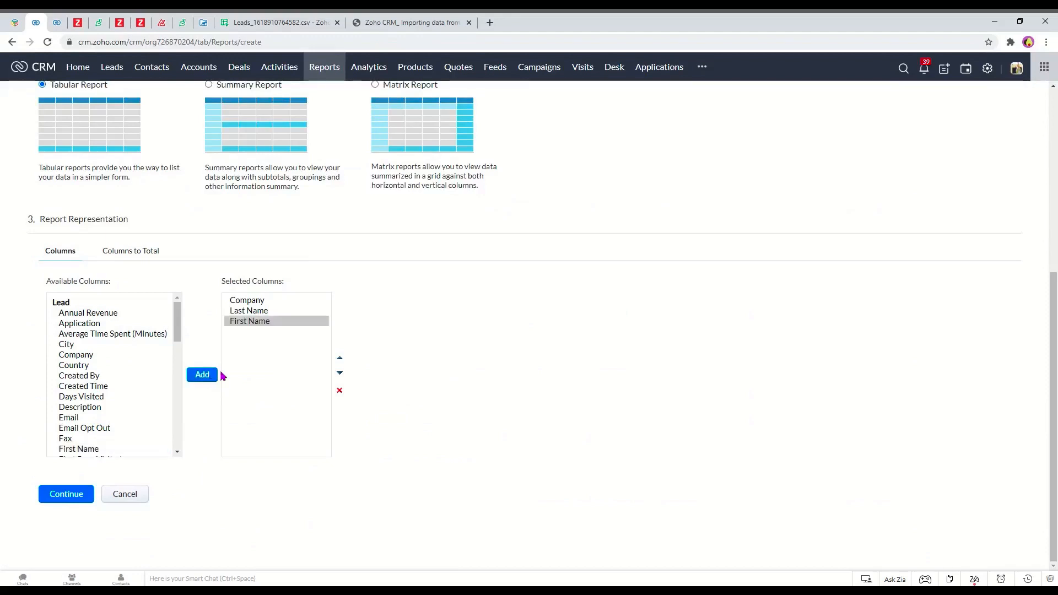
scroll(139, 392, "down", 2)
scroll(140, 392, "down", 1)
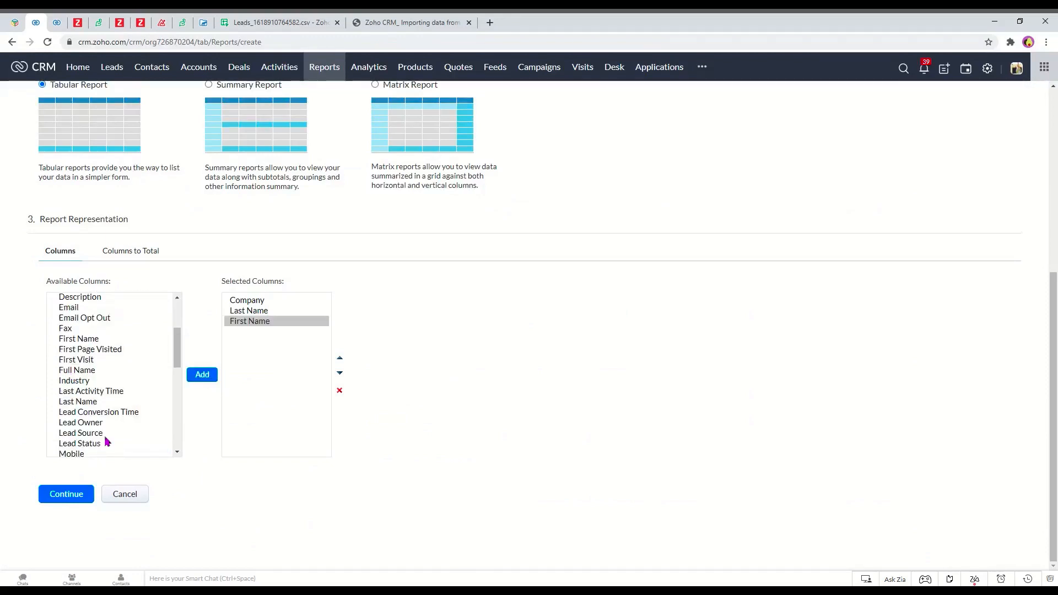
scroll(78, 402, "down", 1)
left_click(80, 404)
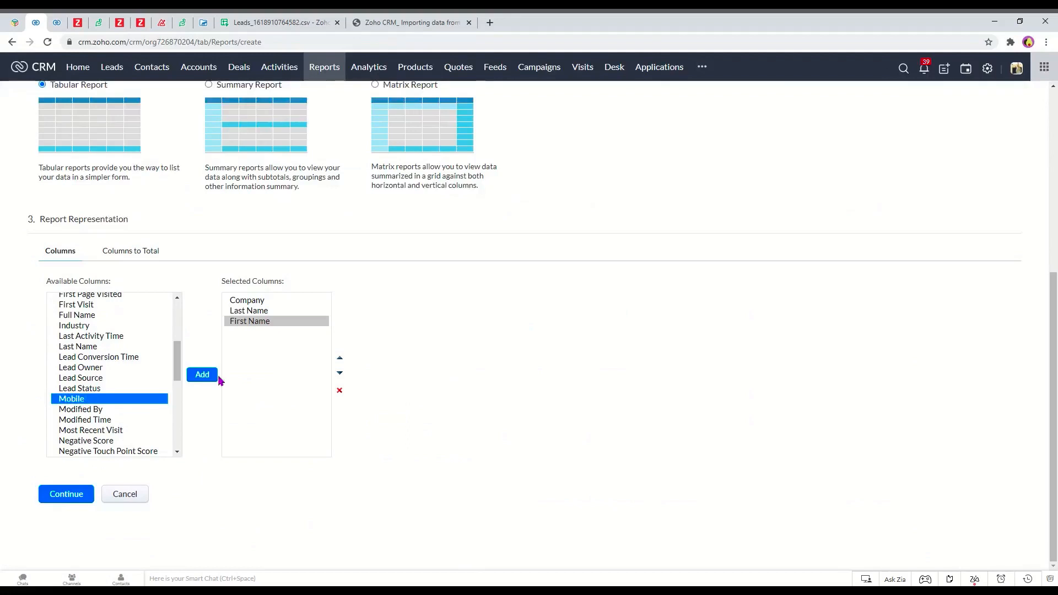
left_click(201, 374)
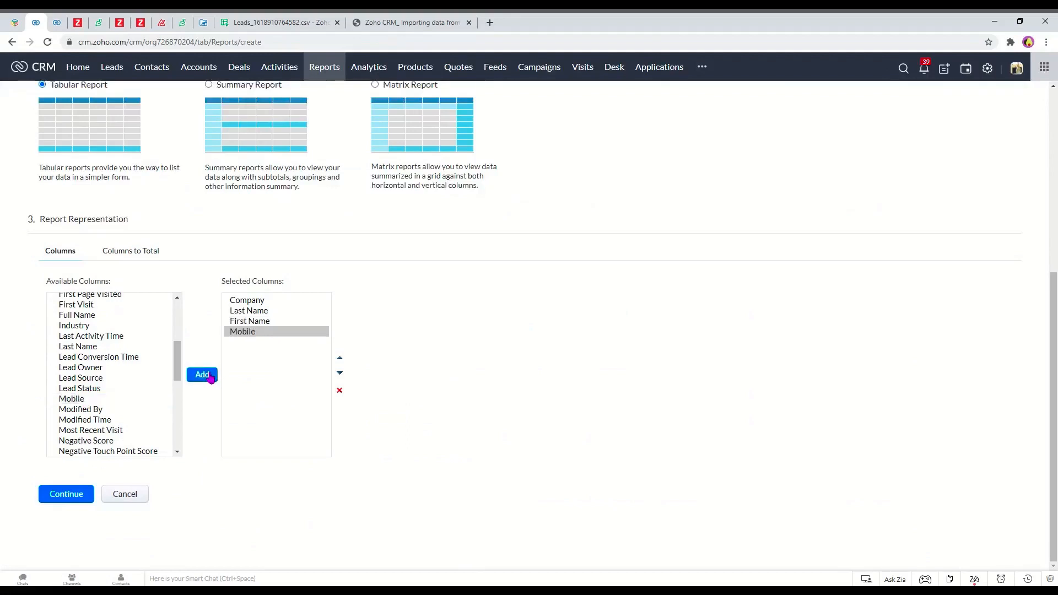
Step: Run the leads report without filters and save it as "Export" in the Lead Reports folder
left_click(66, 498)
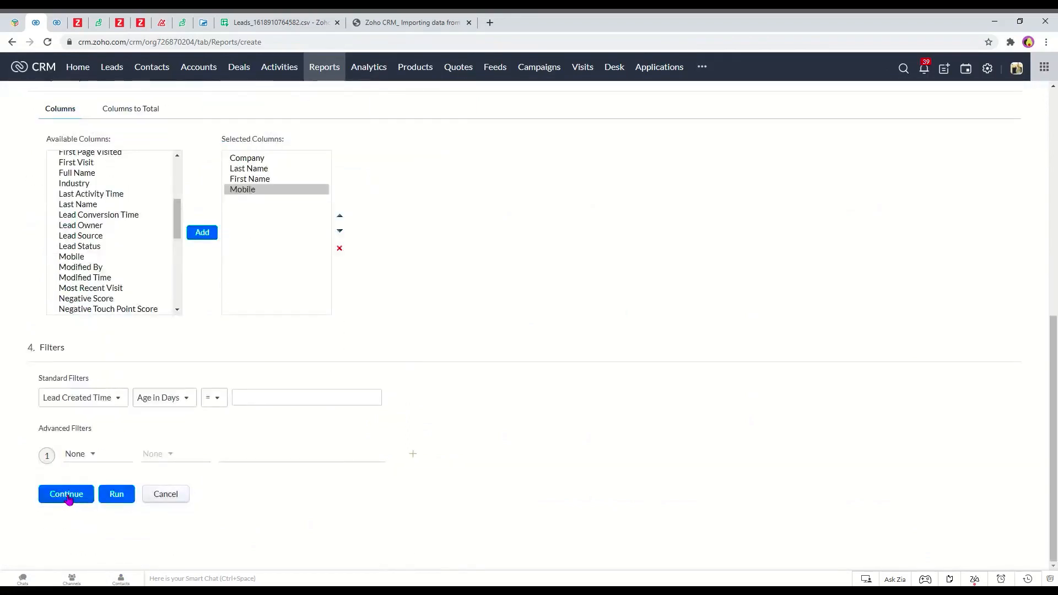
left_click(117, 493)
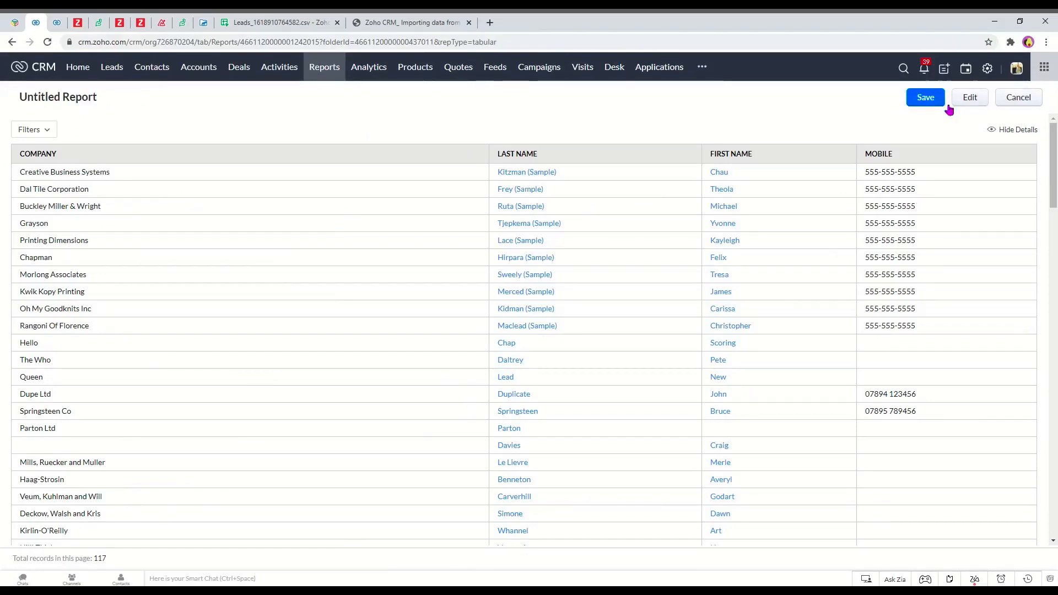
left_click(921, 107)
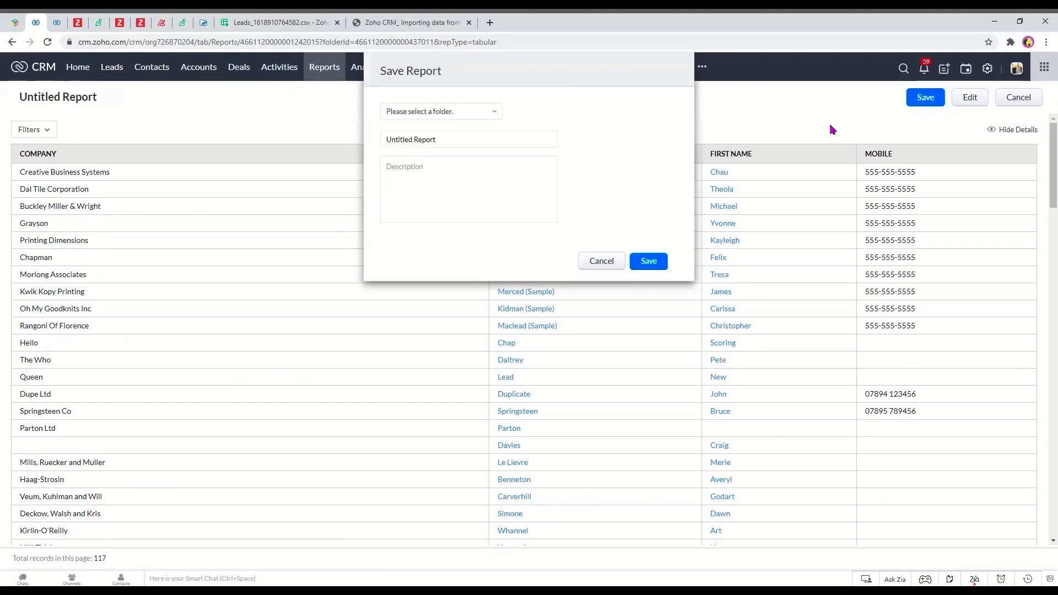
left_click(472, 112)
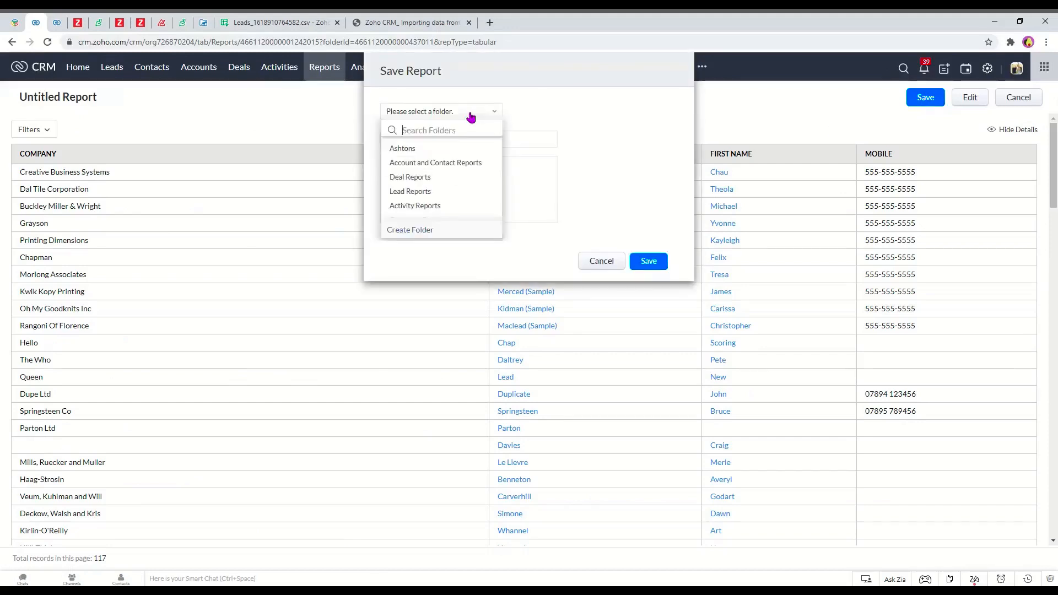
left_click(435, 193)
left_click_drag(442, 137, 242, 136)
type("Export")
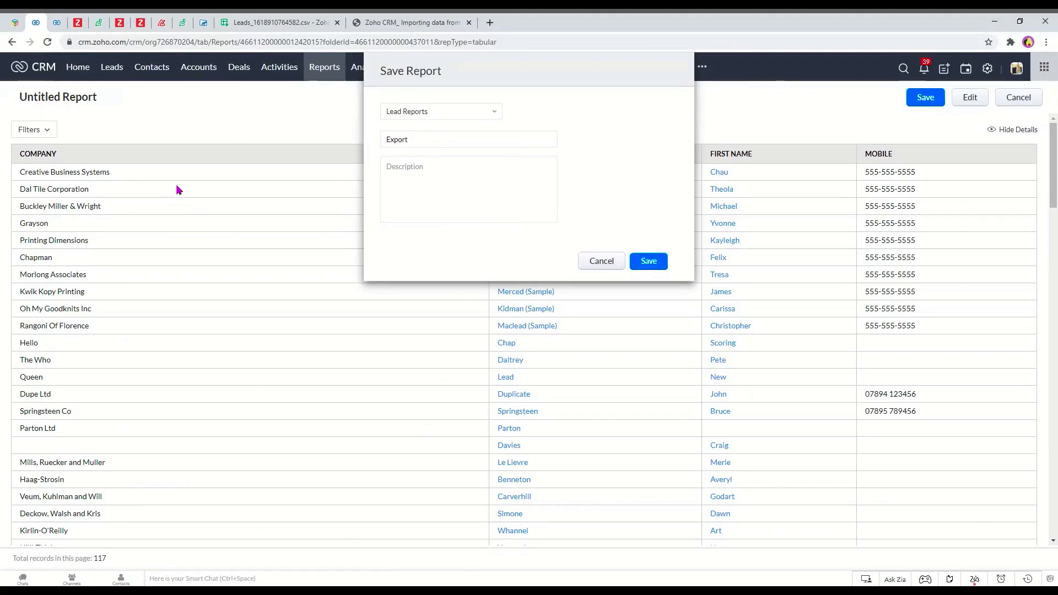
left_click(666, 262)
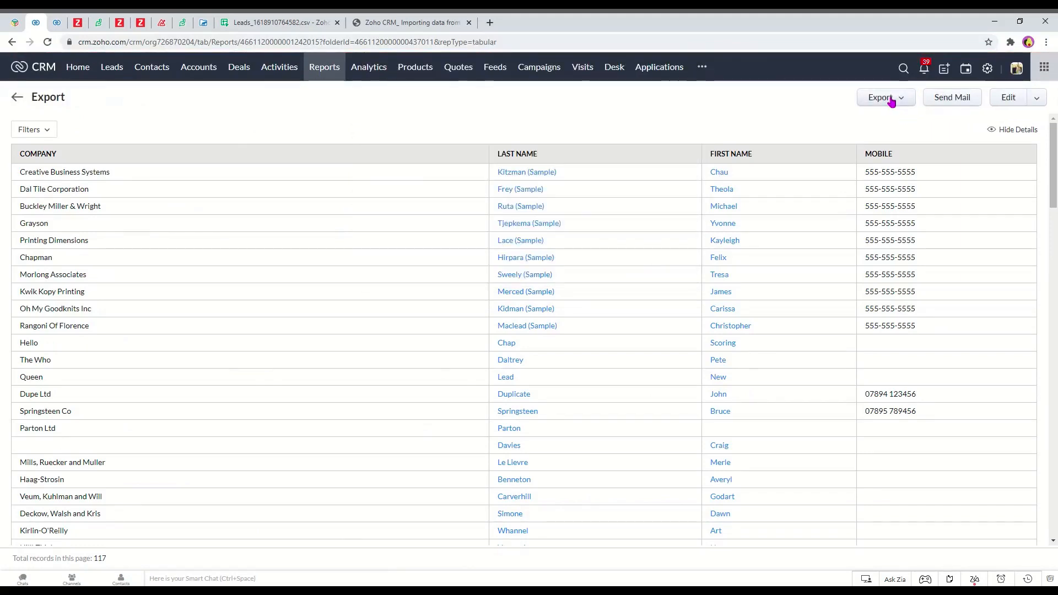
Step: Export the saved leads report as a CSV file and dismiss the export notice
left_click(890, 99)
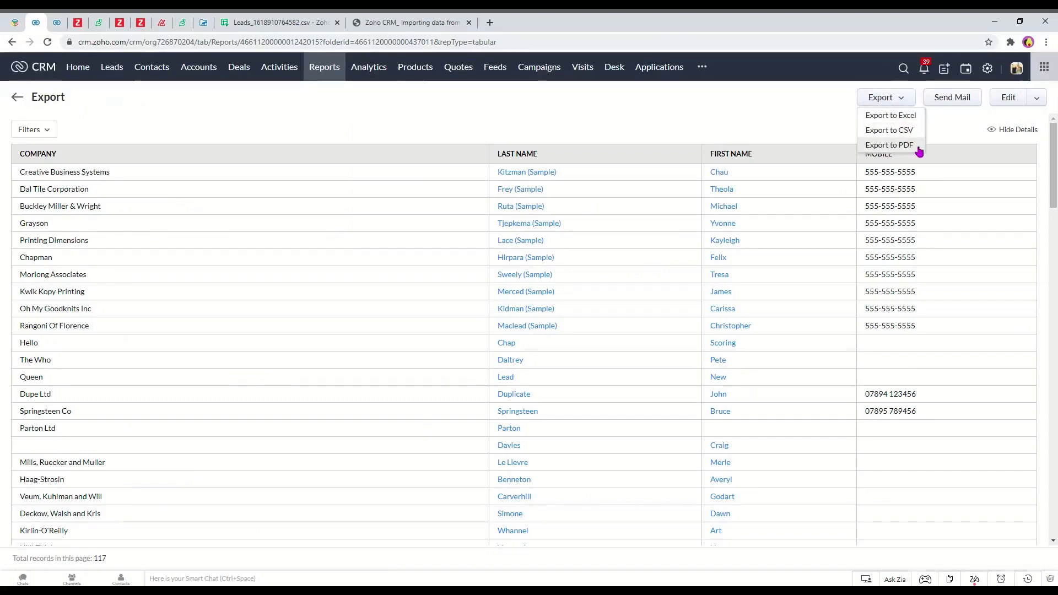
left_click(906, 131)
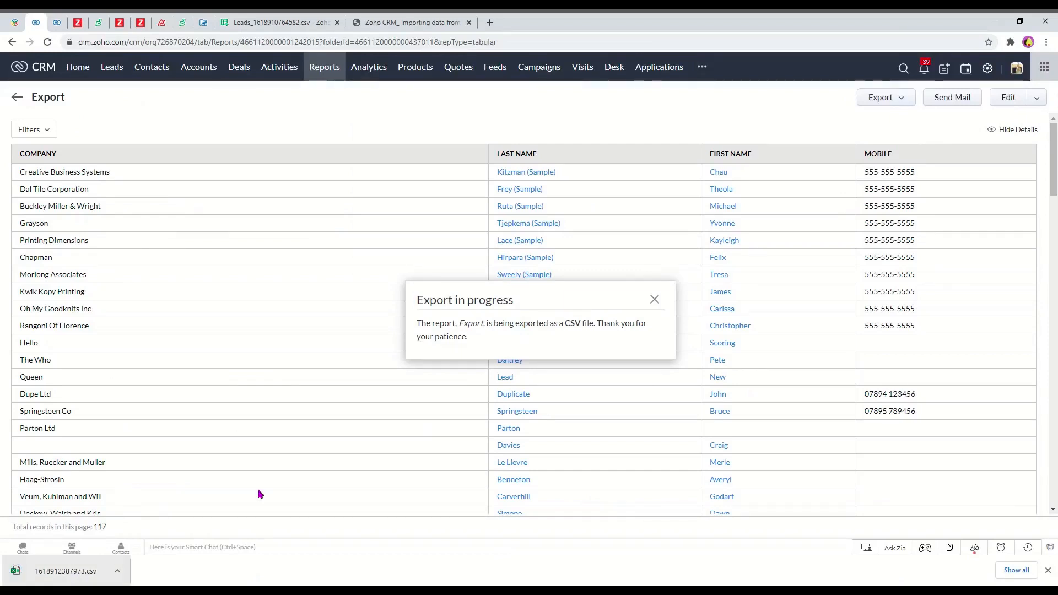
left_click(654, 300)
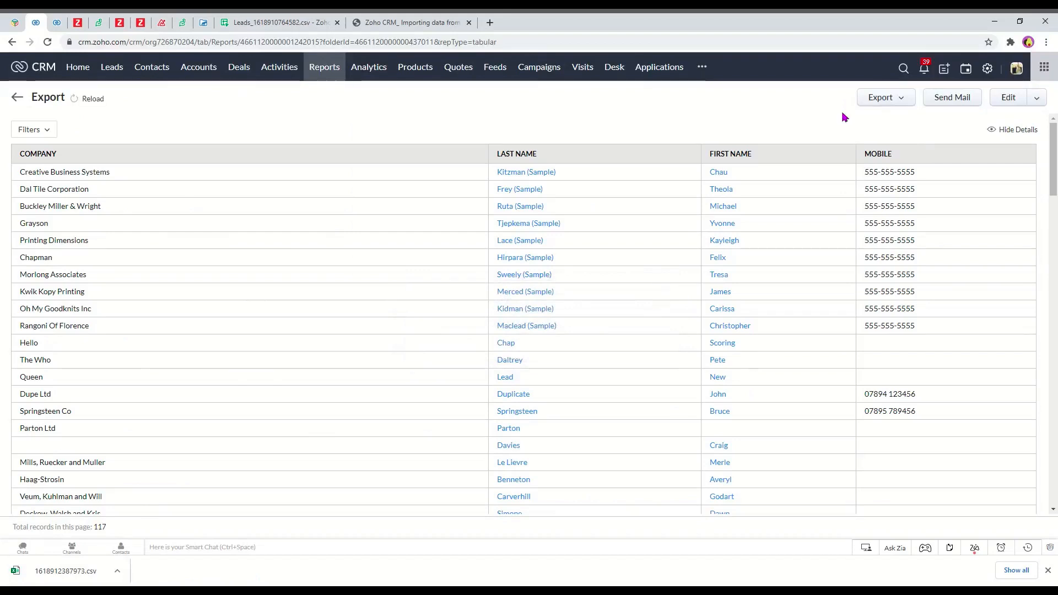
Step: Open the Data Backup setup page and review the backup preference schedule options and the price of additional backups
left_click(987, 69)
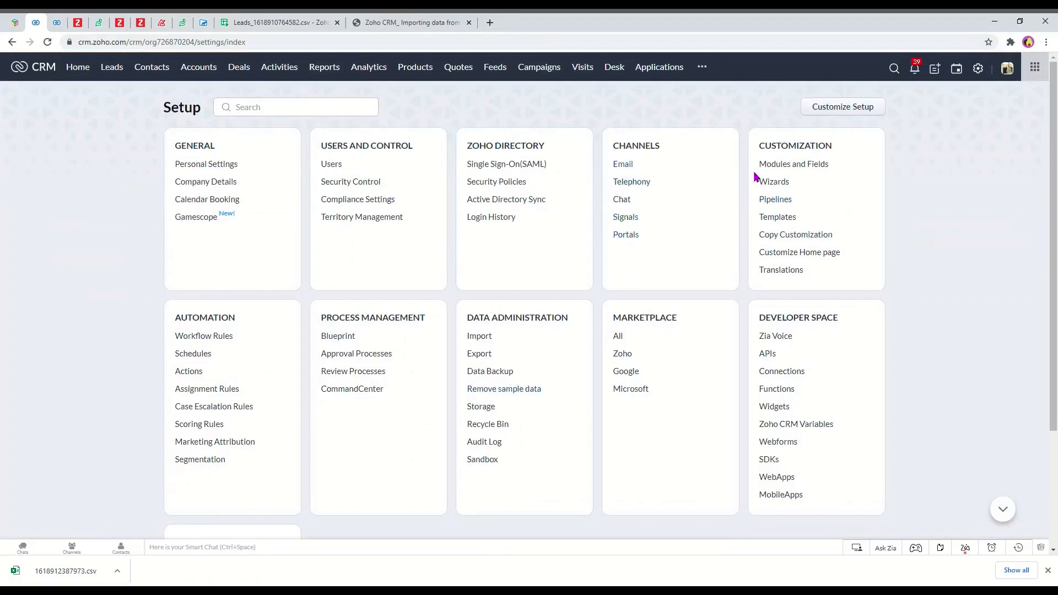
left_click(484, 373)
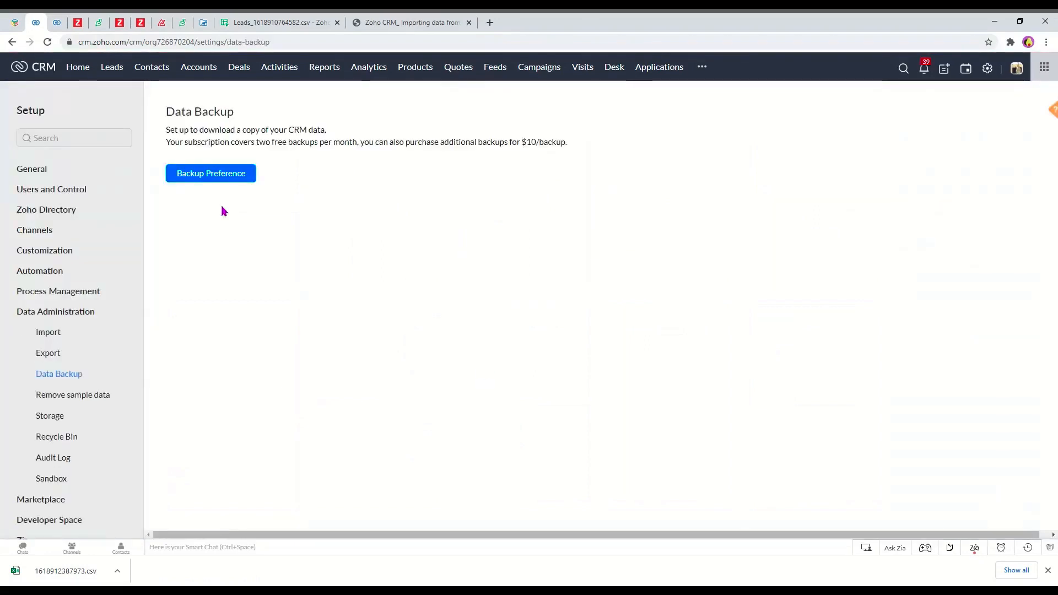
left_click(216, 175)
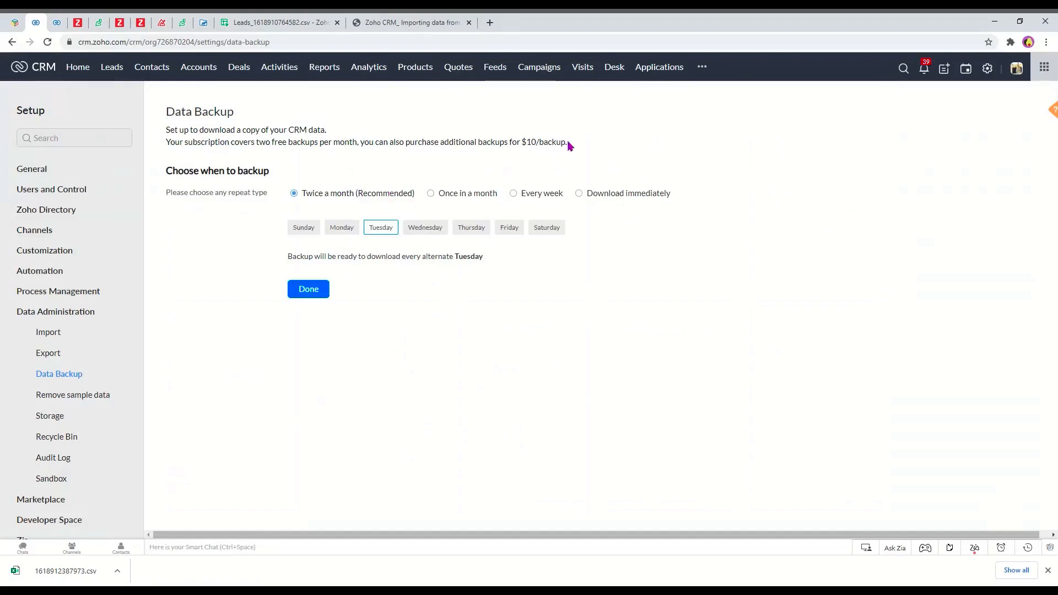
left_click_drag(568, 145, 512, 142)
left_click(525, 142)
Step: Check the Remove sample data page and review the organization's data storage and file storage usage
left_click(76, 396)
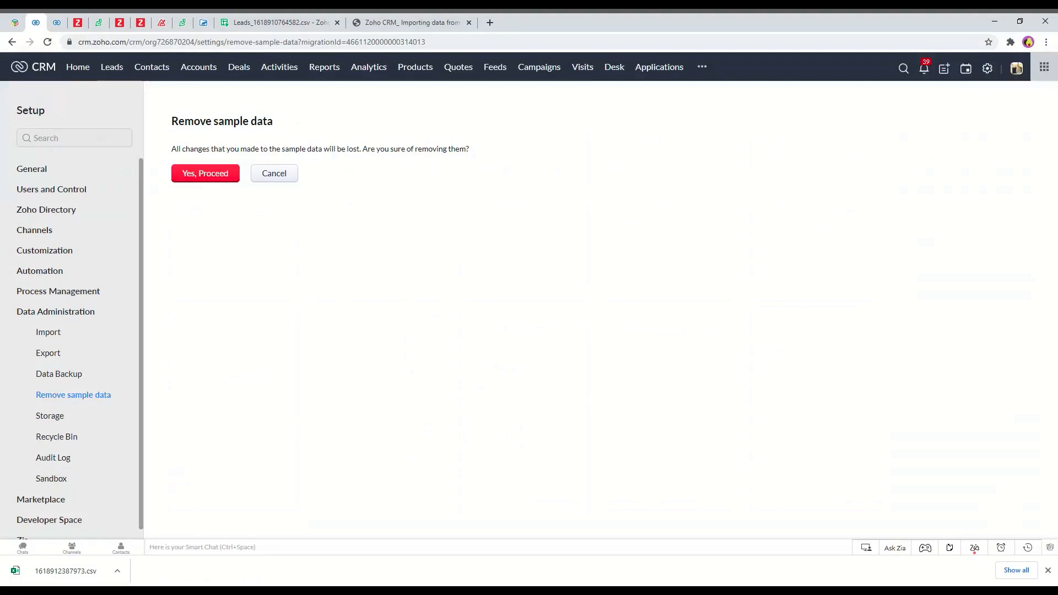
left_click(51, 417)
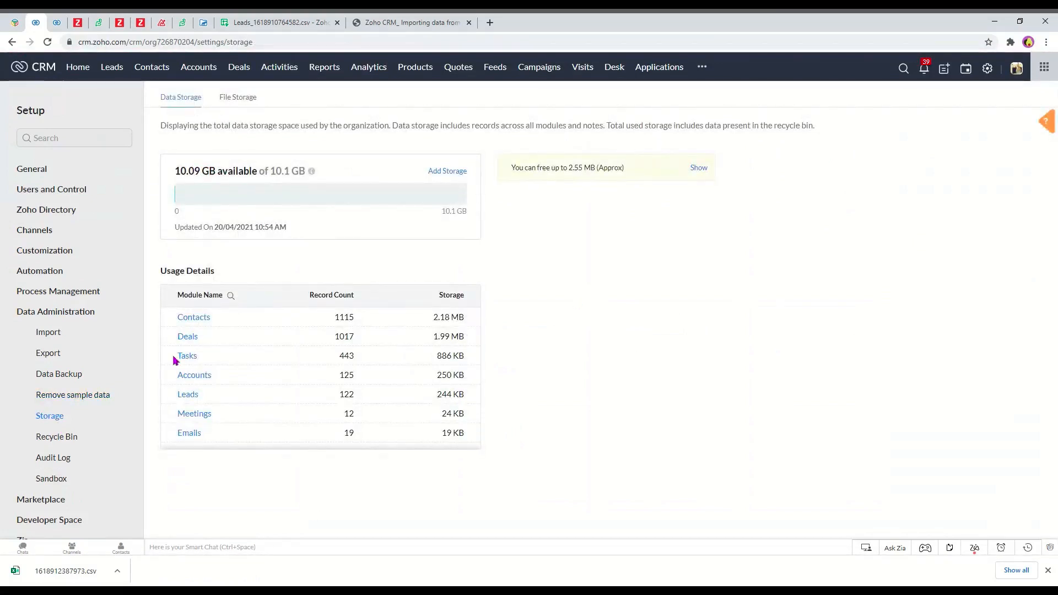
mouse_move(320, 202)
mouse_move(313, 175)
left_click(238, 98)
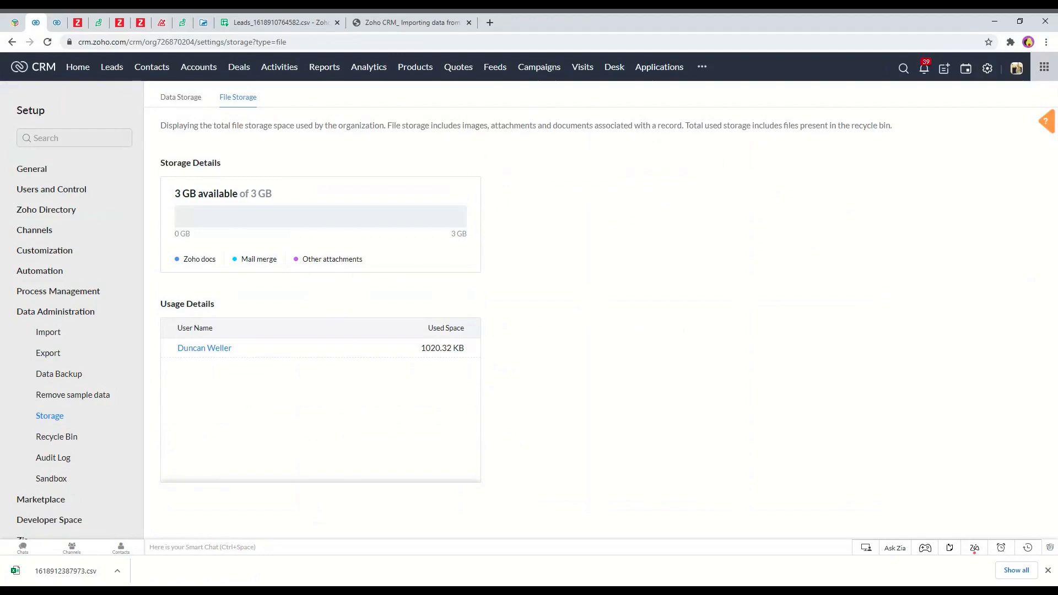
Step: Open the Recycle Bin and review the deleted records and how long they are kept
left_click(74, 438)
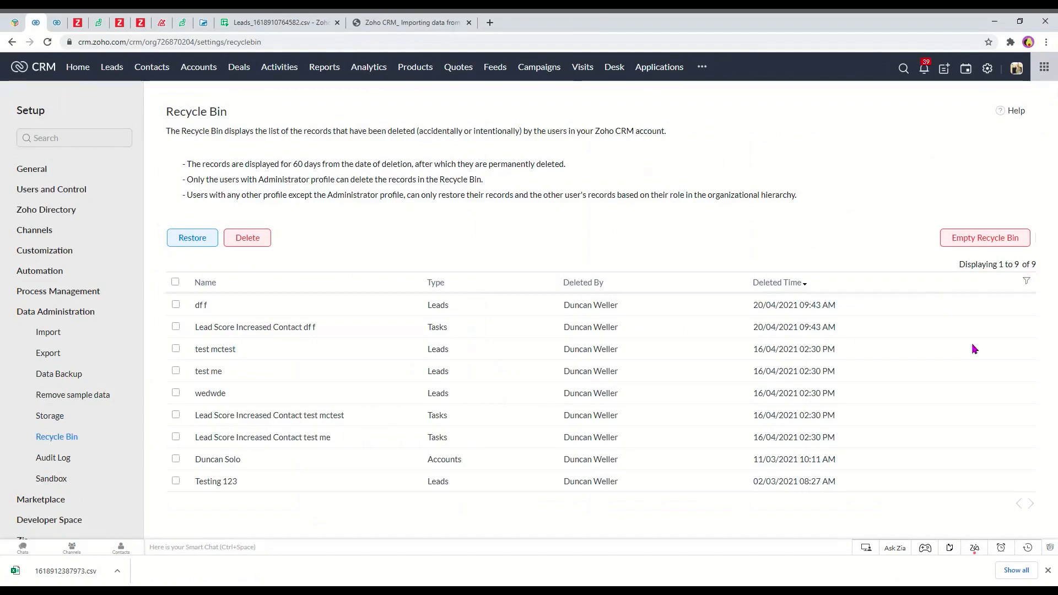
left_click_drag(261, 164, 335, 163)
left_click(329, 163)
Step: Open the Audit Log and look through the recent user and workflow activity
left_click(44, 458)
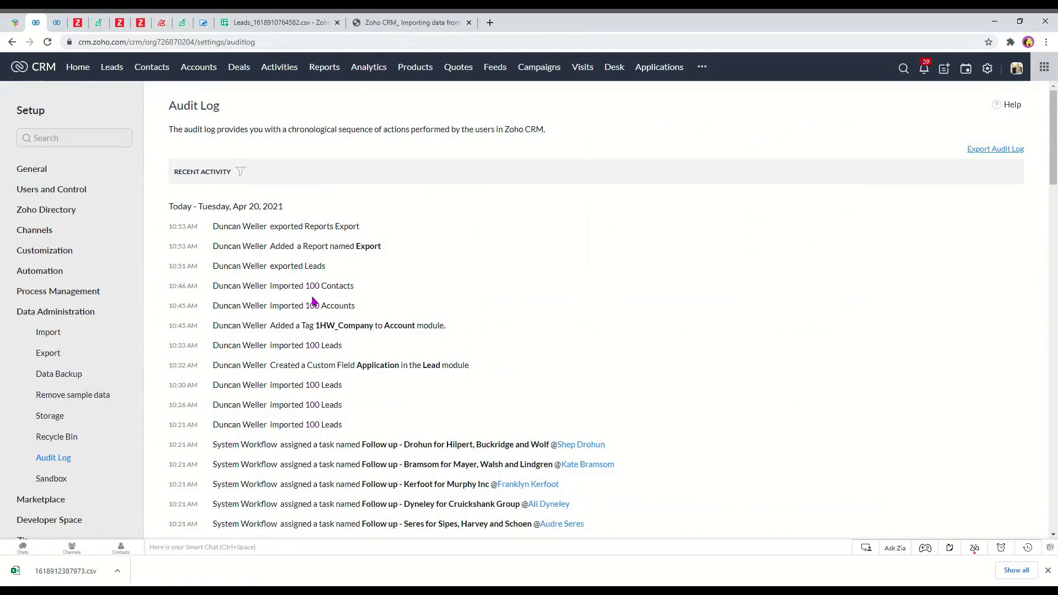
scroll(299, 357, "down", 2)
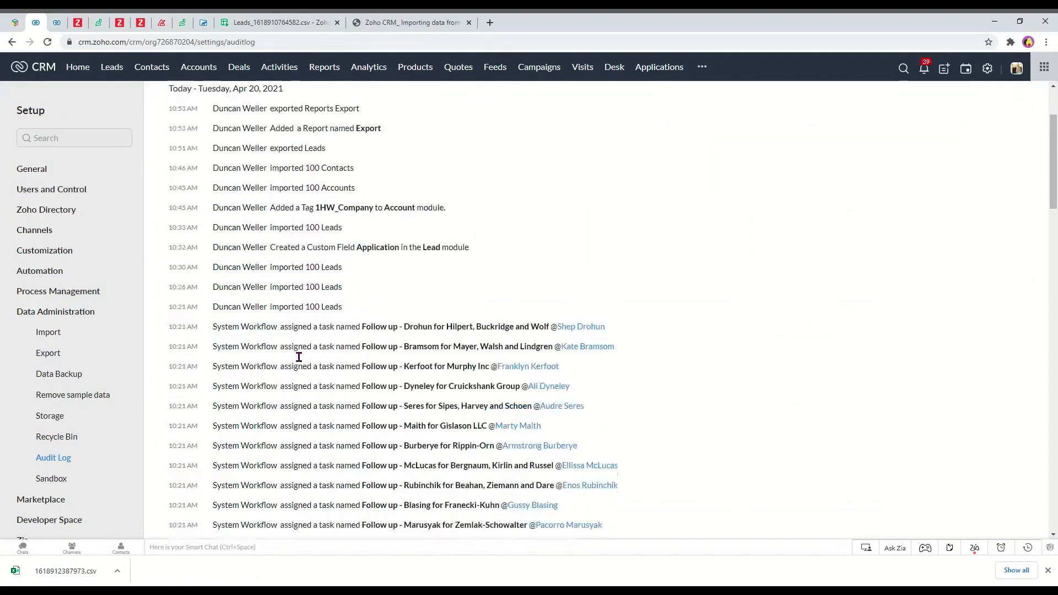
scroll(299, 357, "down", 5)
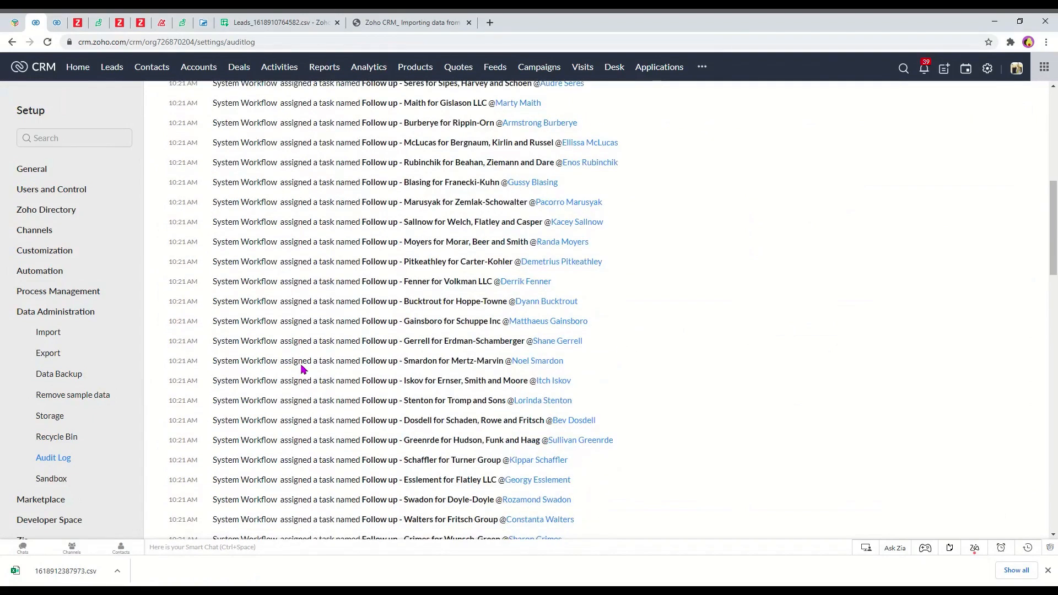
scroll(304, 369, "up", 7)
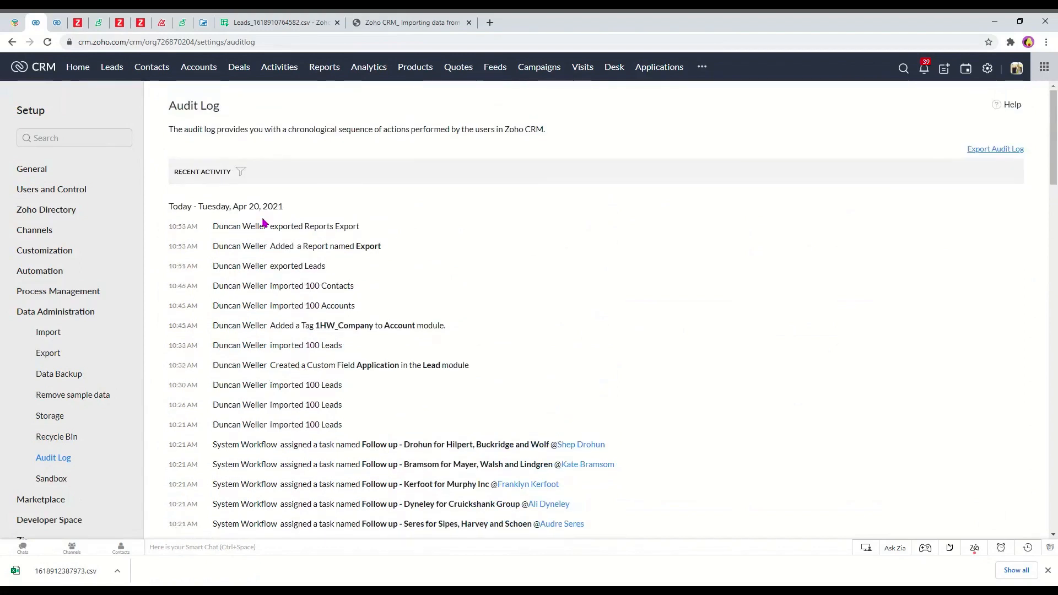
Step: Show the audit log filters and examine the available entity, user, action and time options without applying any
left_click(242, 172)
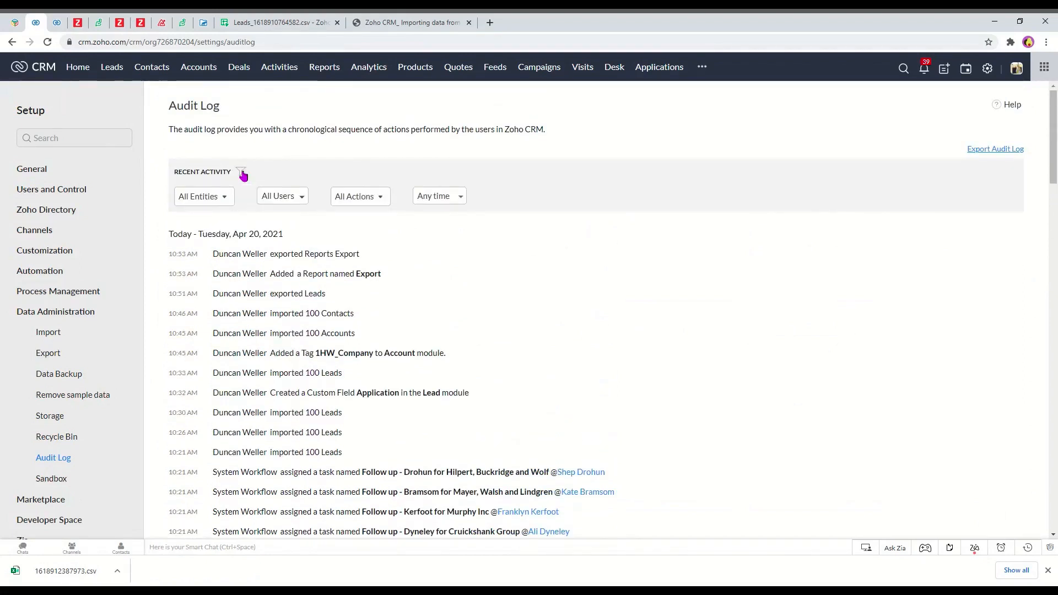
left_click(202, 197)
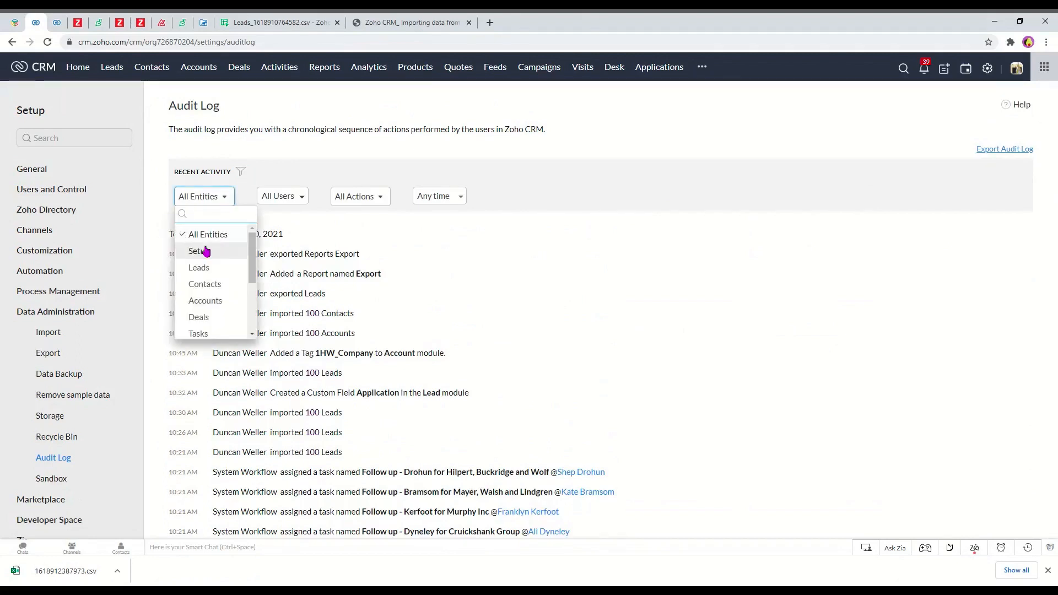
scroll(204, 251, "down", 3)
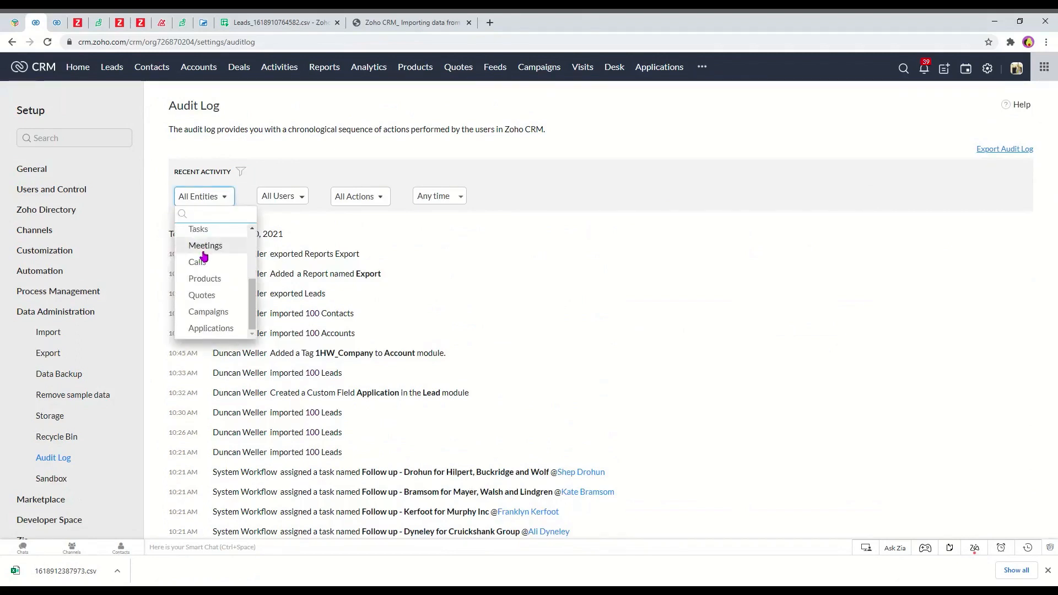
scroll(215, 318, "up", 5)
scroll(211, 308, "down", 4)
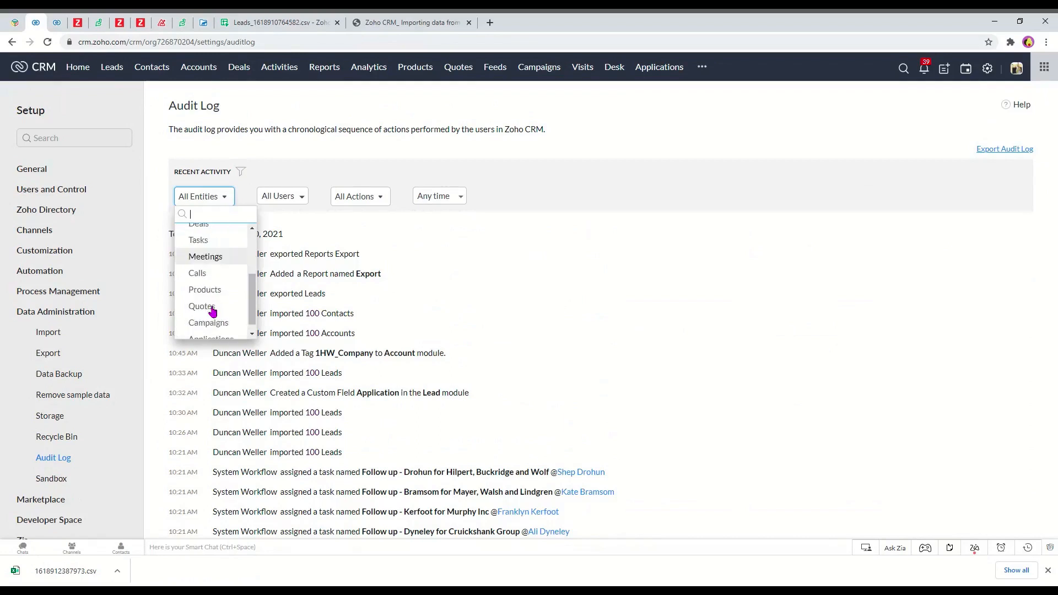
scroll(212, 312, "up", 2)
scroll(213, 311, "up", 2)
left_click(284, 196)
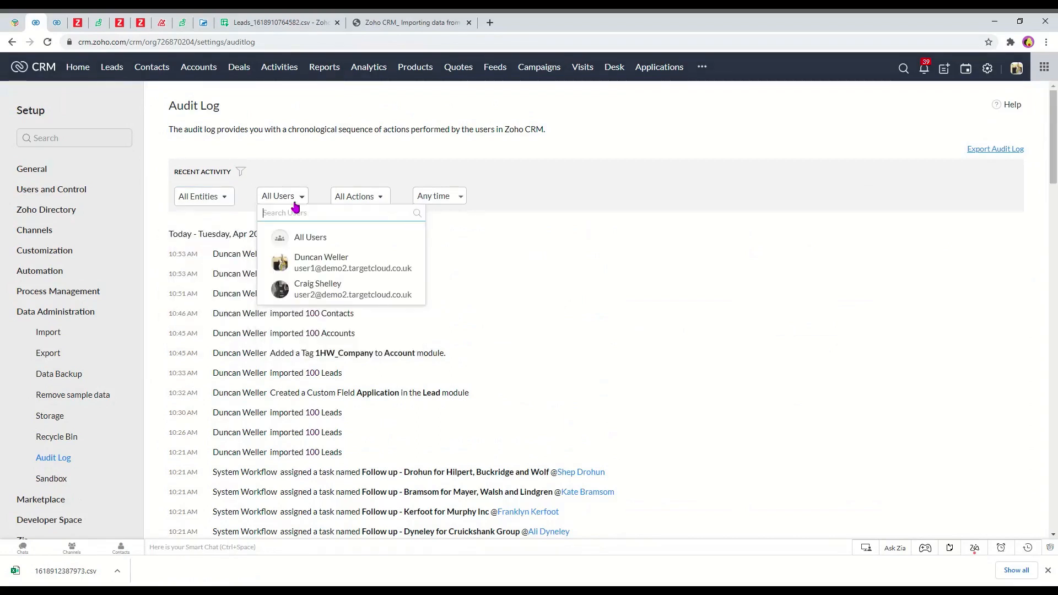
left_click(352, 198)
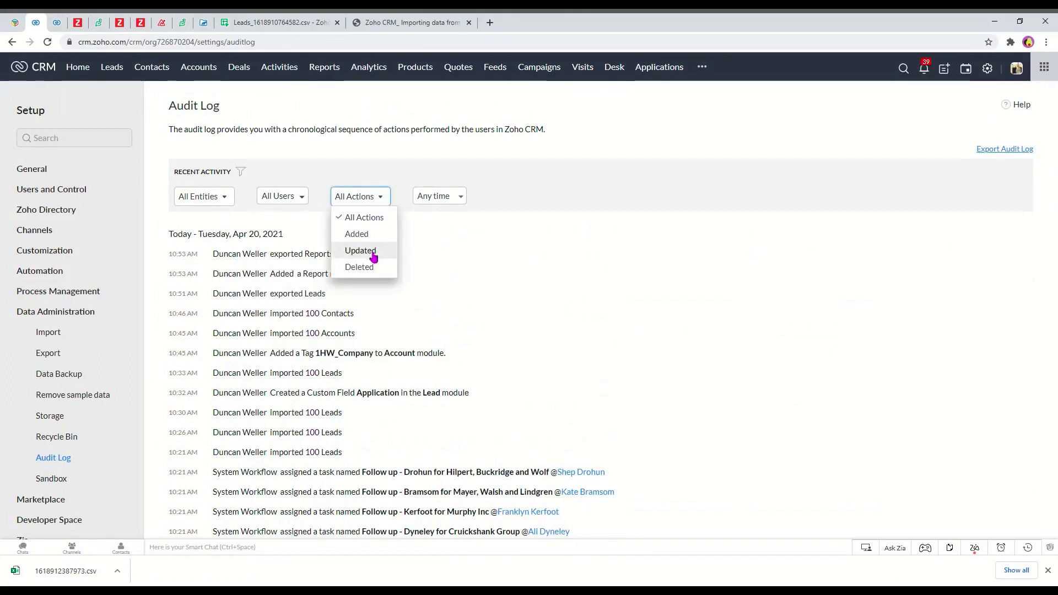
left_click(455, 199)
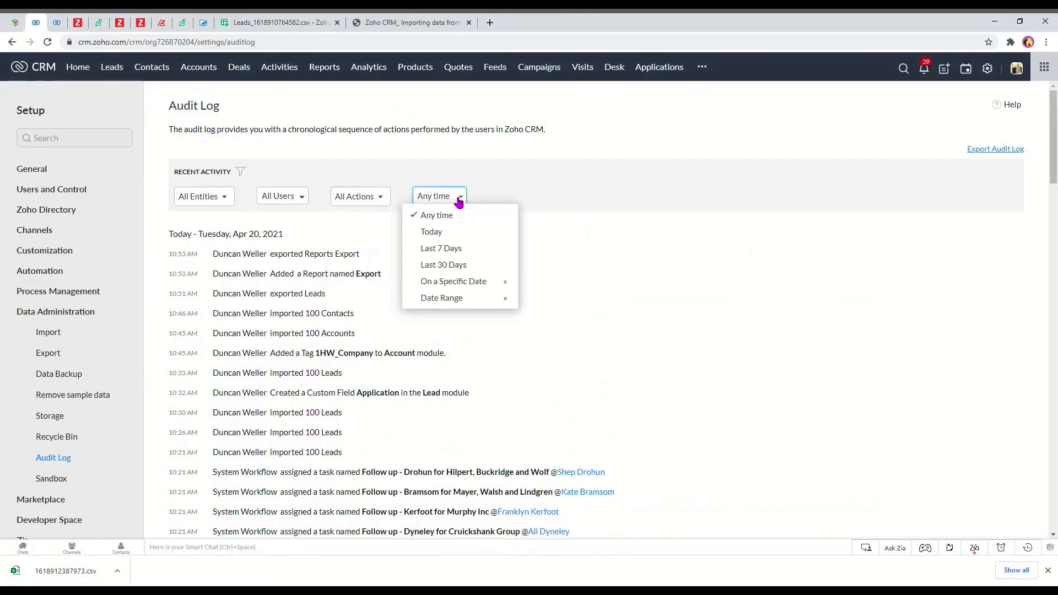
scroll(472, 279, "down", 1)
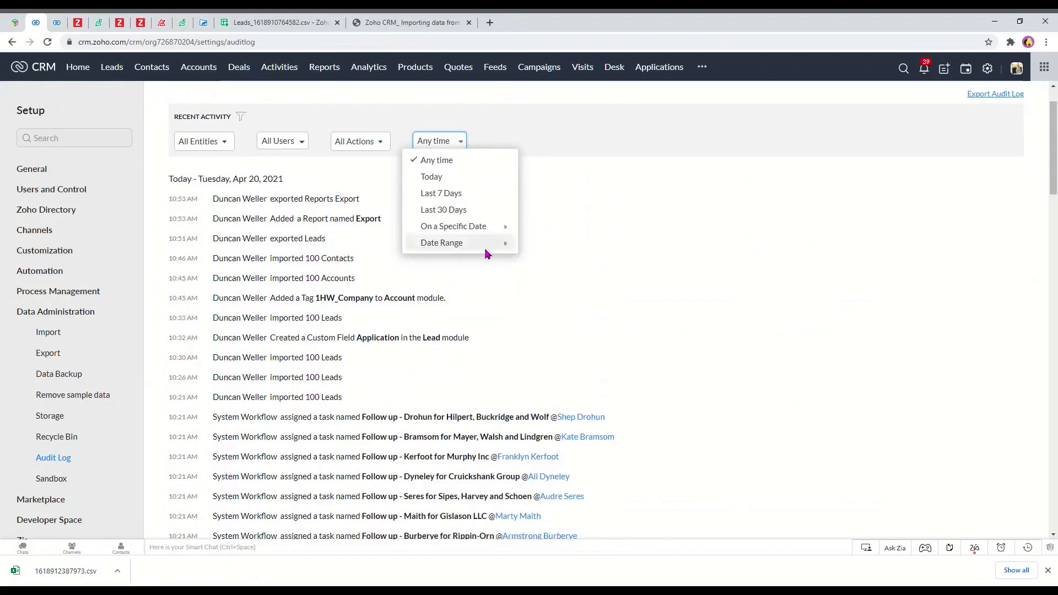
scroll(526, 257, "up", 1)
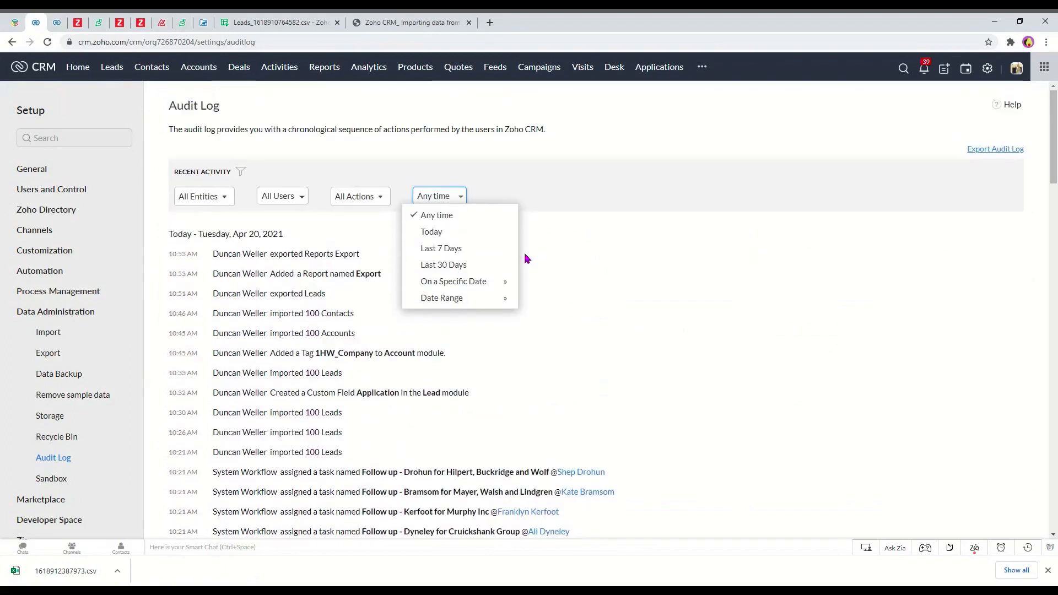
left_click(597, 281)
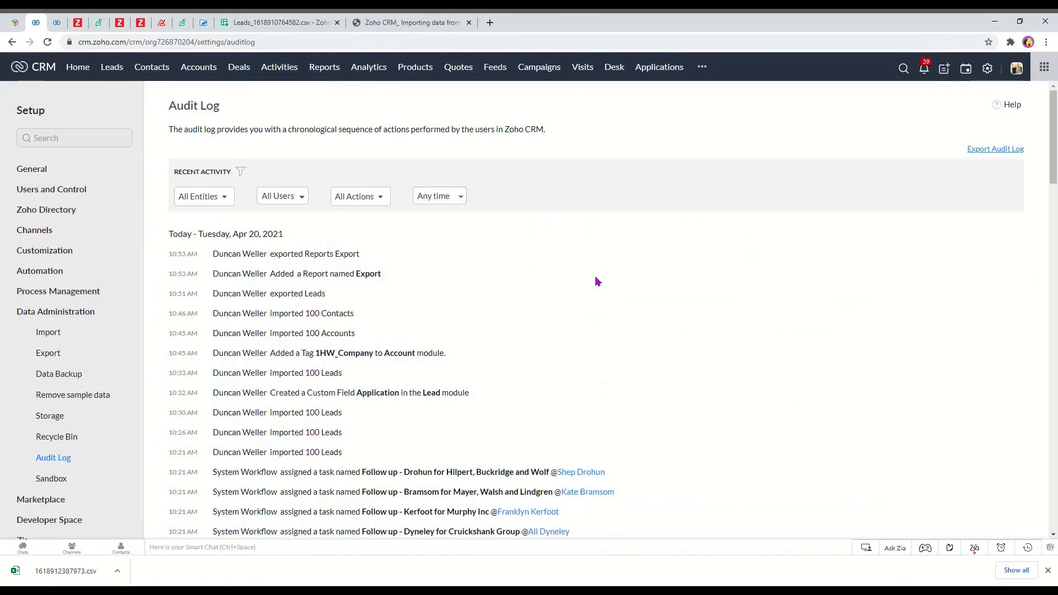
Step: Dismiss the browser's download bar and switch to the "Zoho CRM_ Importing data from other sources.pdf" presentation
scroll(605, 276, "down", 2)
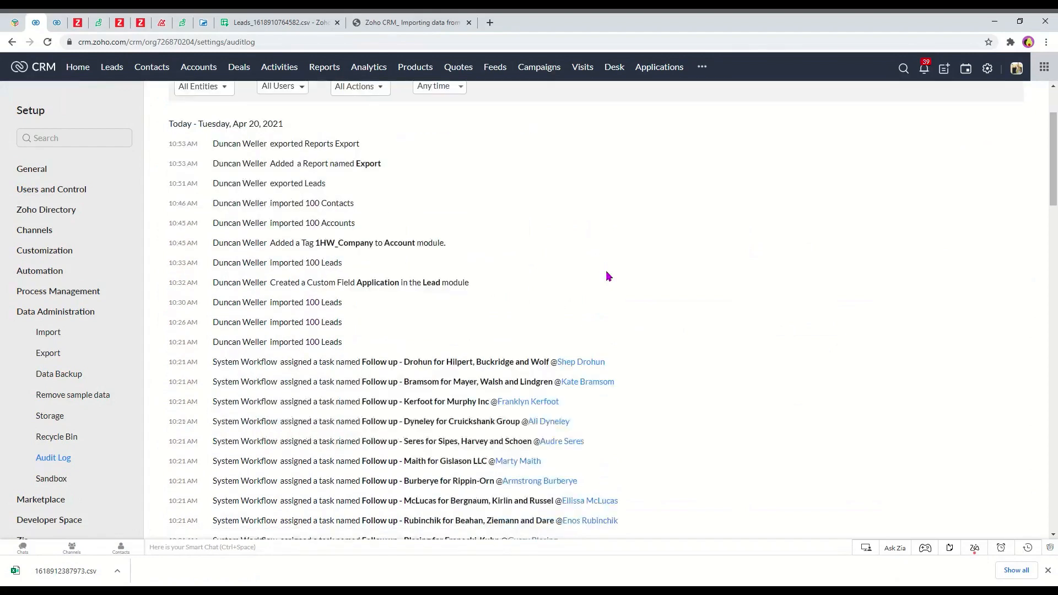
left_click(1048, 570)
scroll(619, 215, "up", 2)
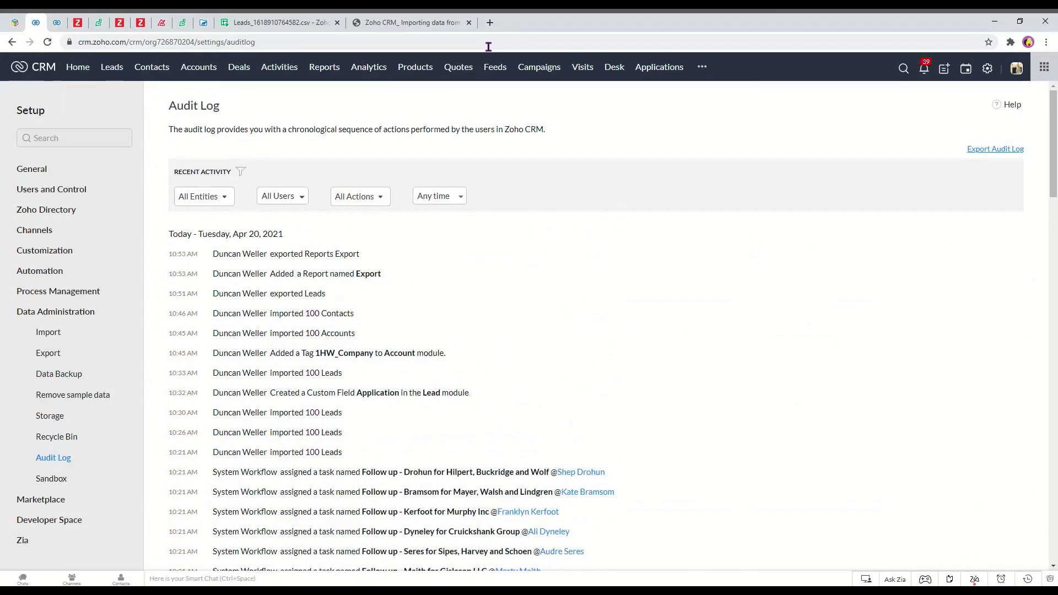
left_click(407, 22)
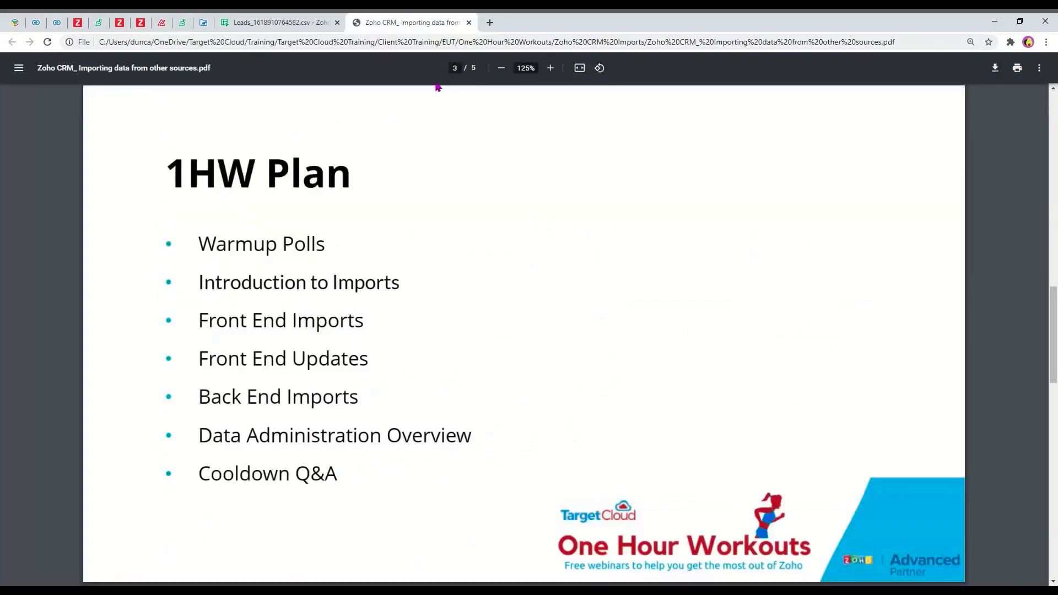